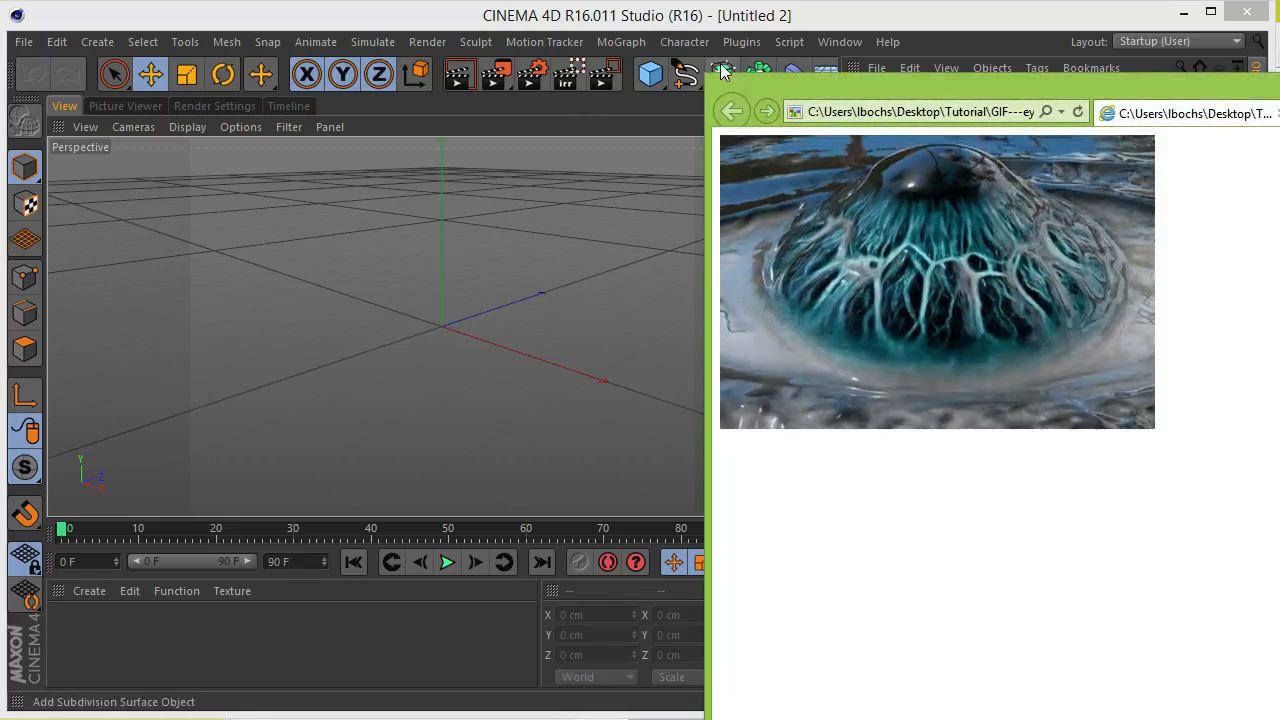
Add a plane primitive to the empty scene.
left_click_drag(977, 86, 587, 103)
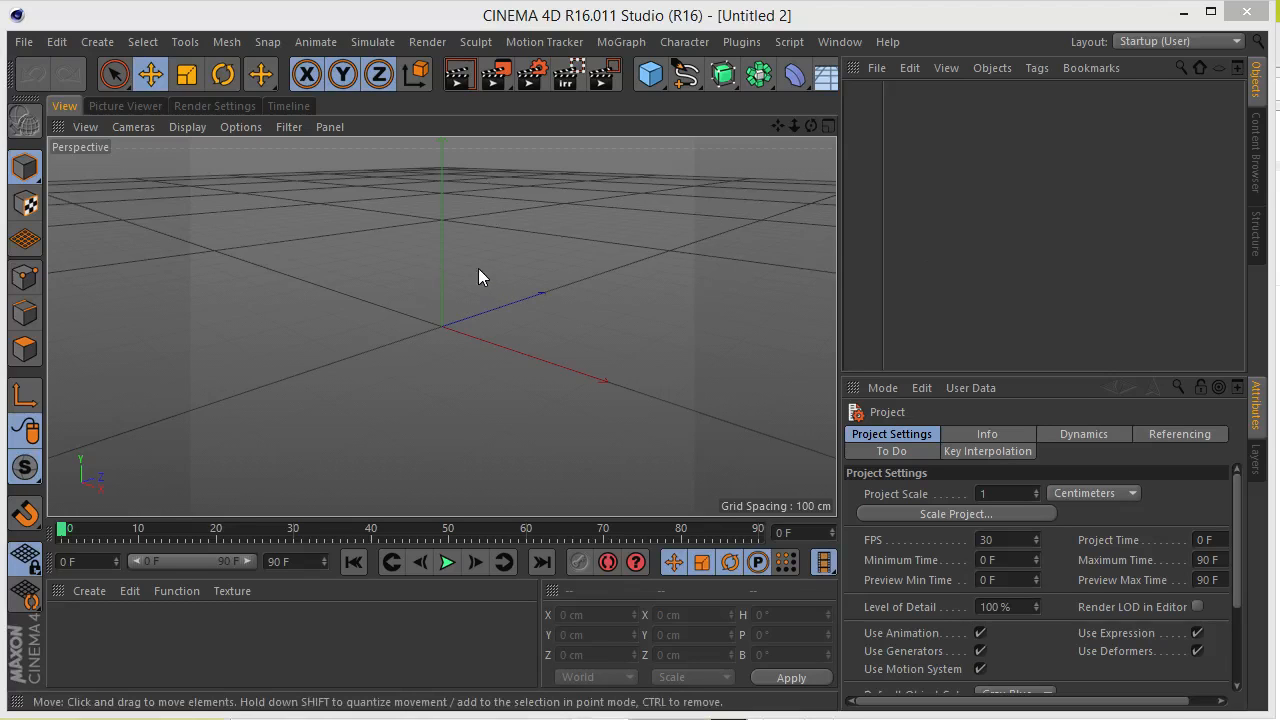
left_click(650, 74)
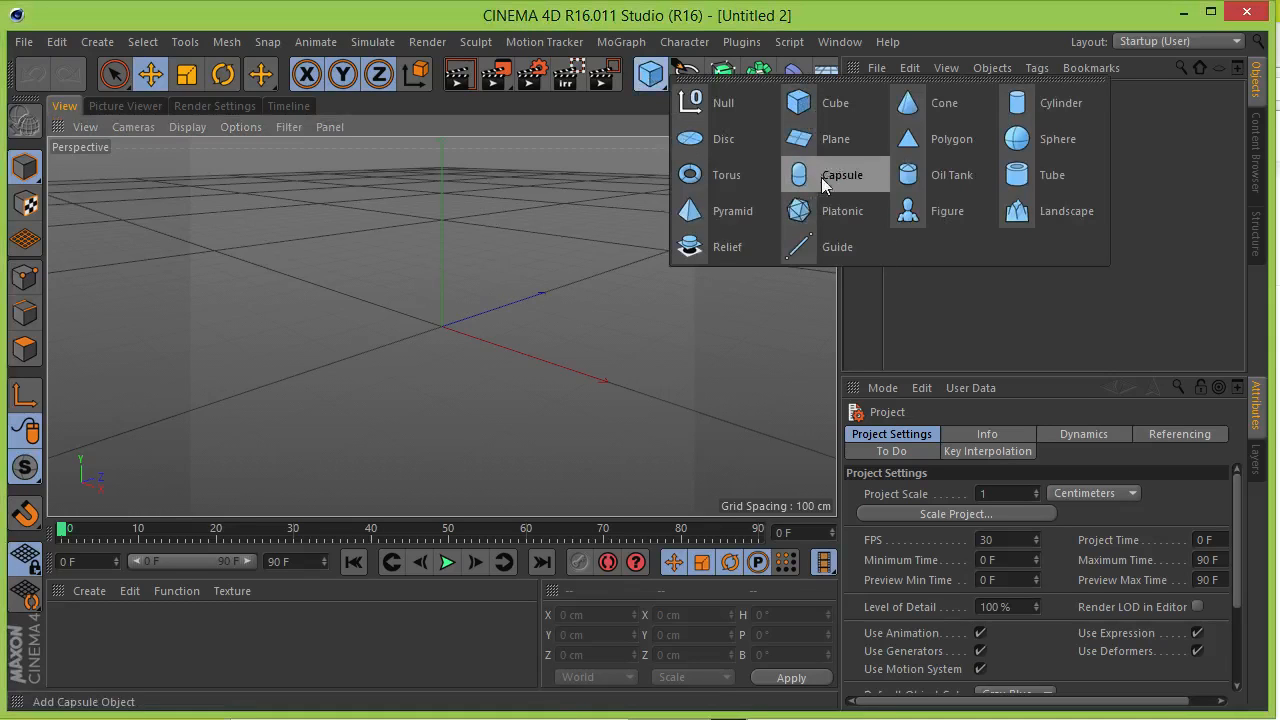
left_click(827, 141)
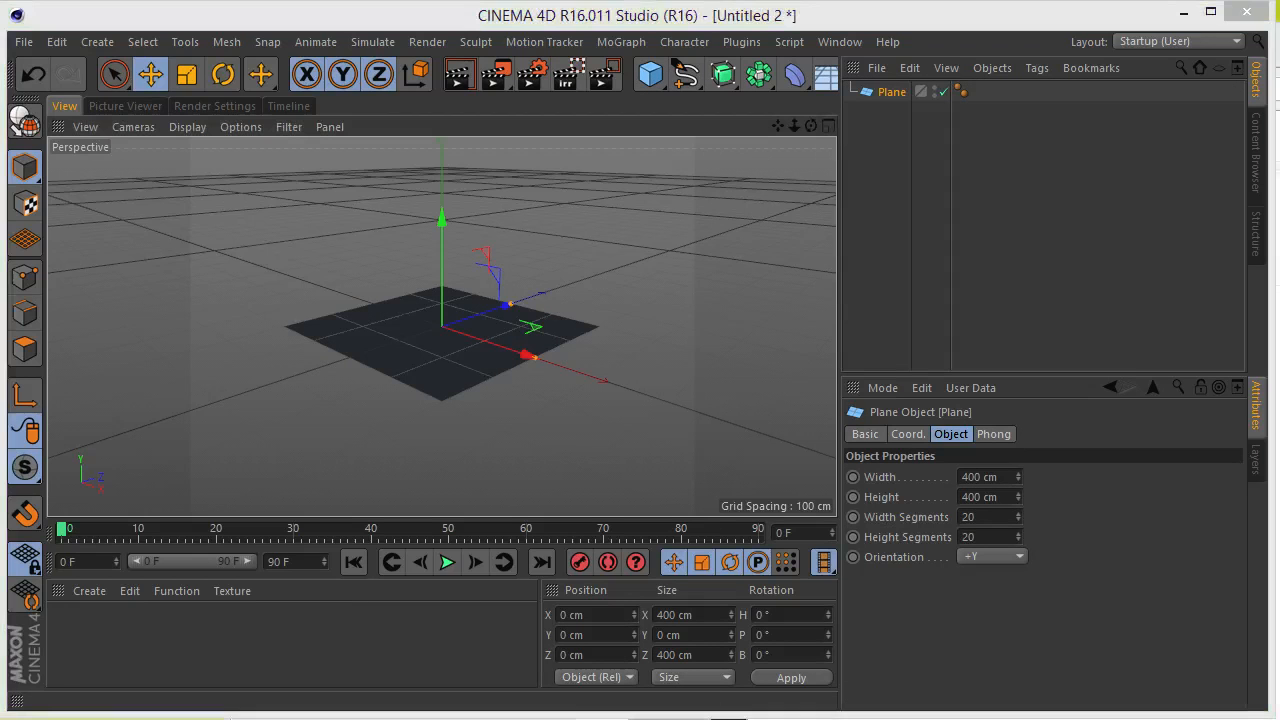
Create a material from the closeup-eye-photos image without copying it to the project location, and apply it to the plane.
left_click_drag(1279, 700, 899, 291)
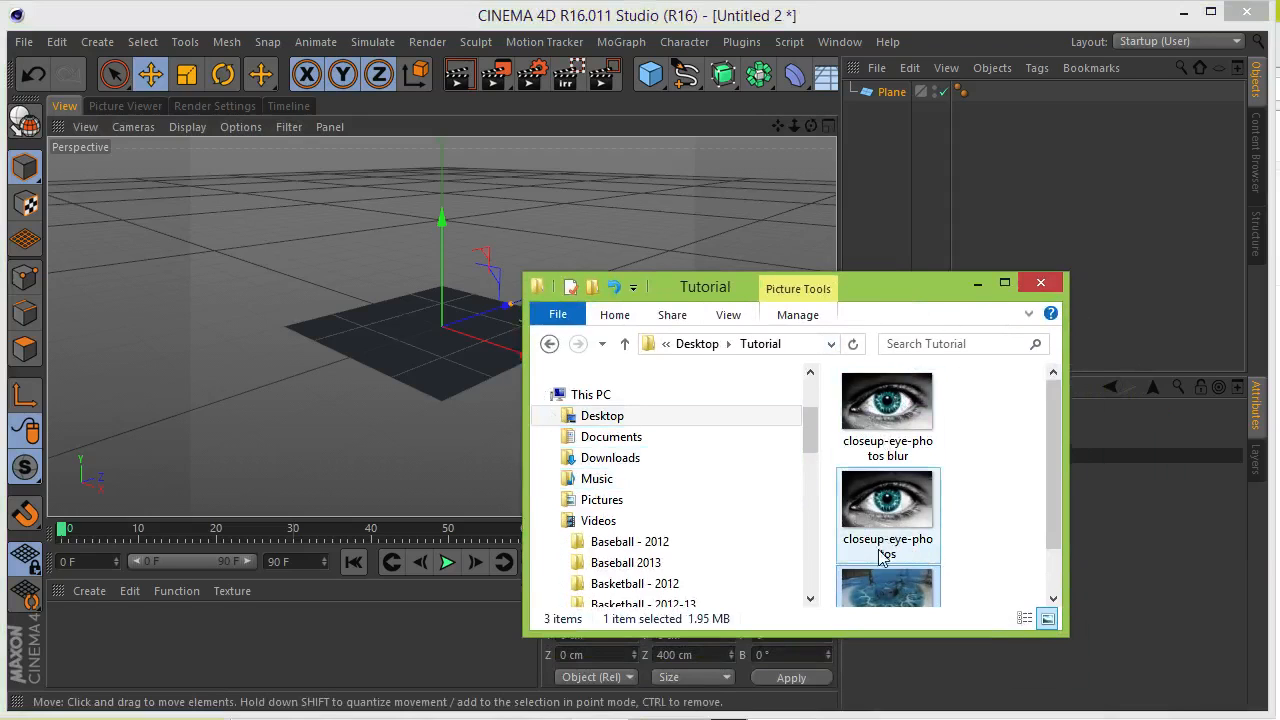
left_click_drag(901, 556, 133, 636)
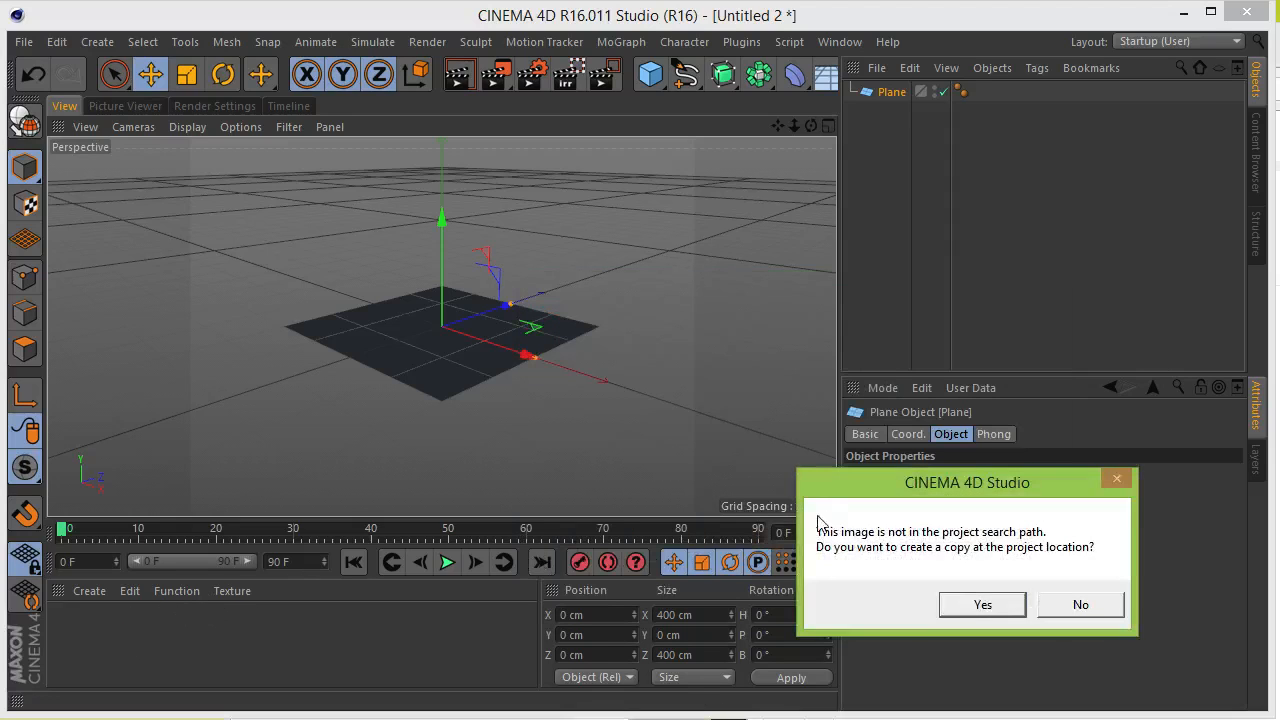
left_click(1064, 605)
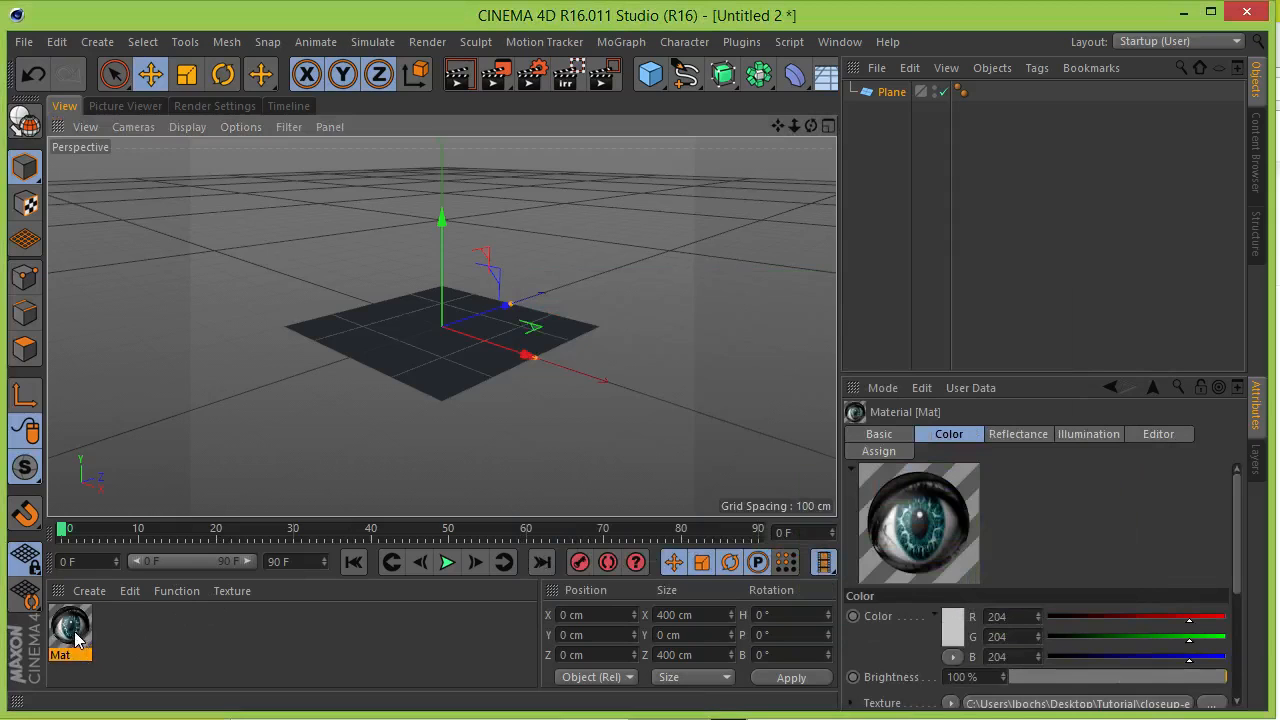
left_click_drag(72, 636, 443, 353)
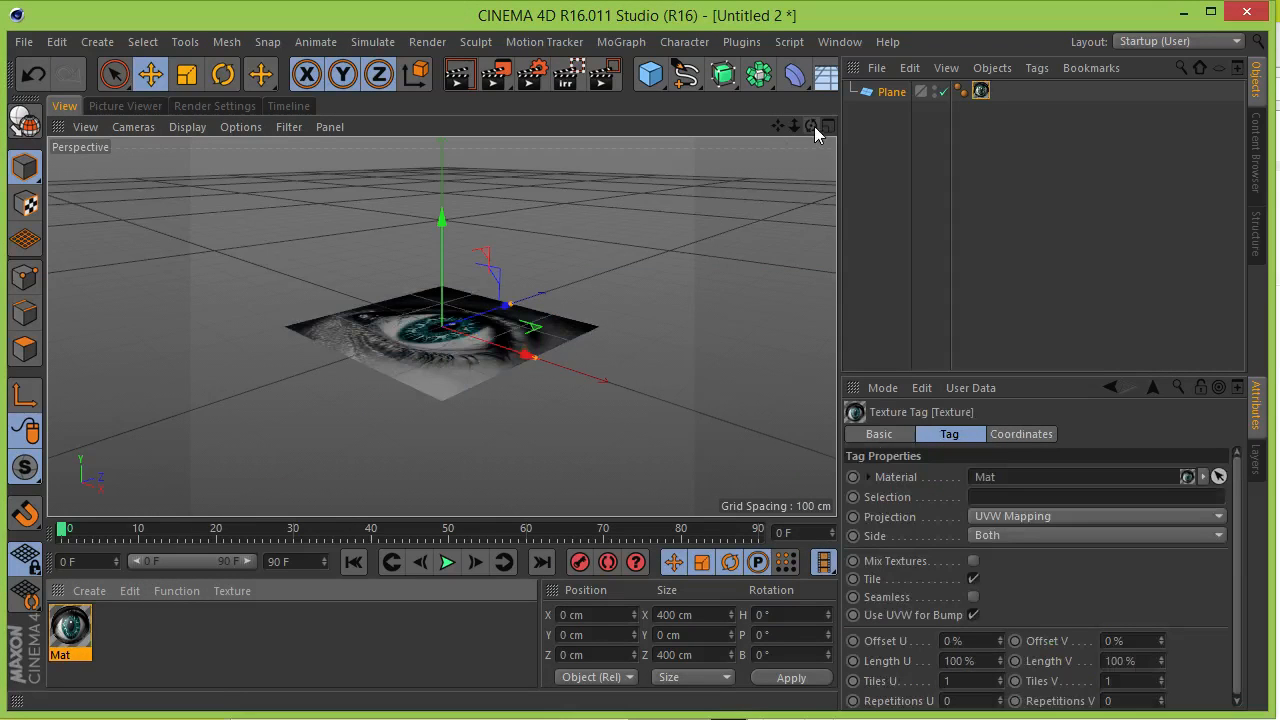
left_click_drag(814, 126, 813, 153)
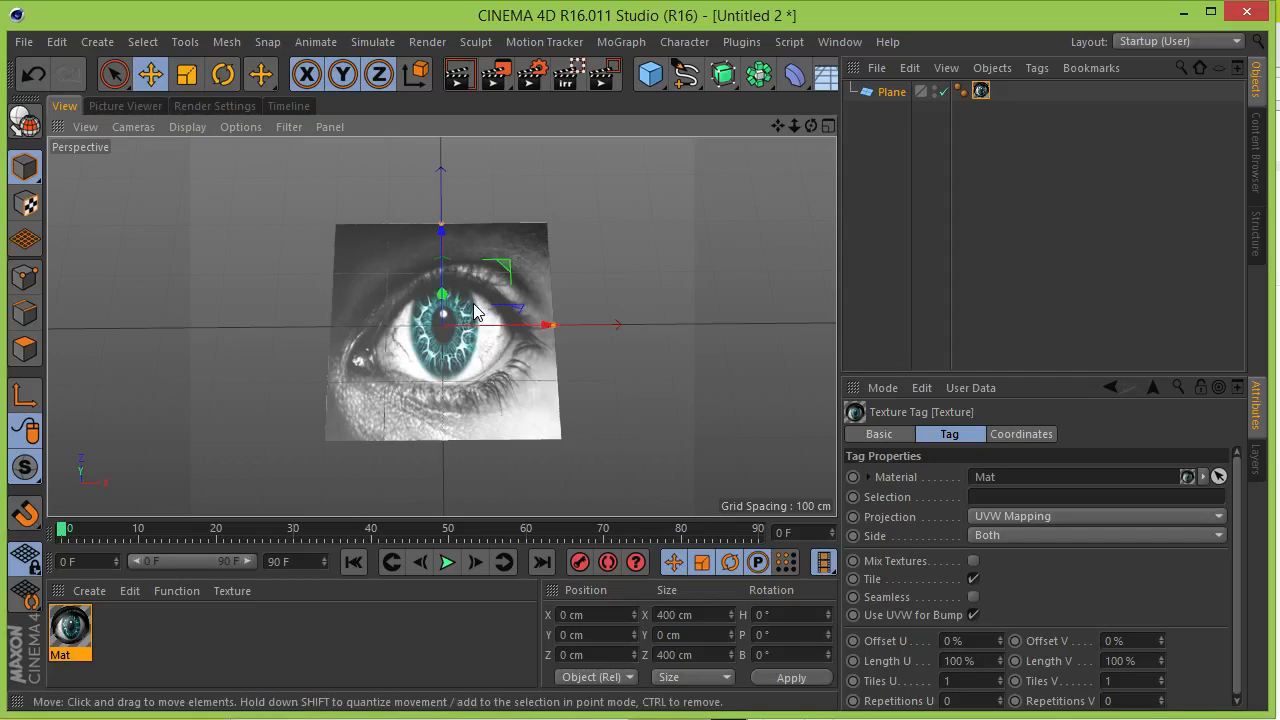
Check the pixel dimensions of the closeup-eye-photos image and set the plane to 2560 cm wide and 1600 cm high.
key("alt+Tab")
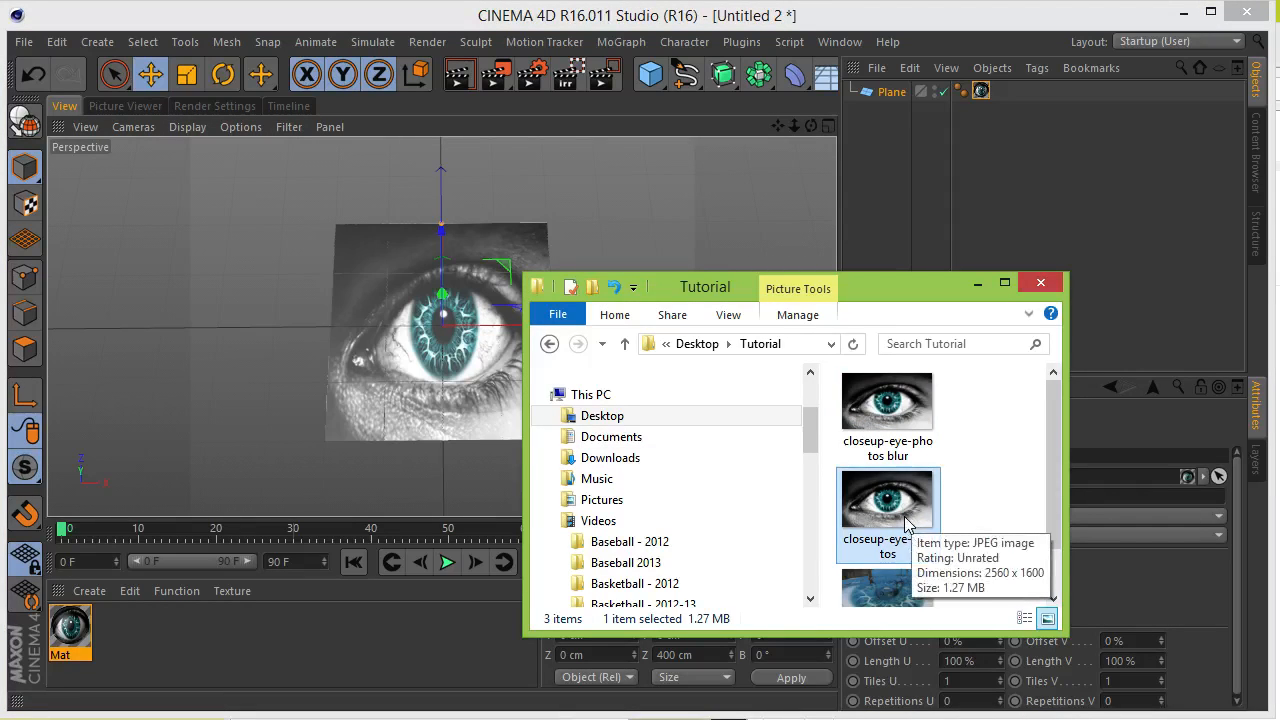
left_click(977, 283)
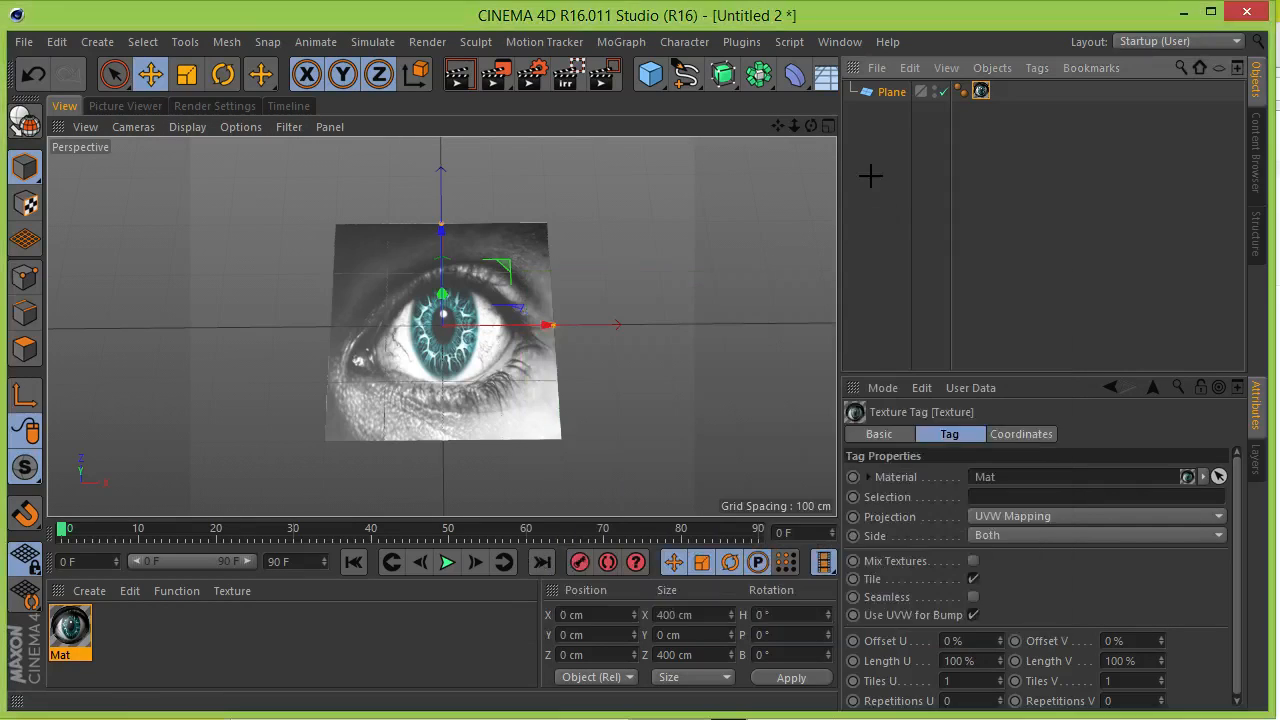
left_click(891, 92)
left_click(995, 477)
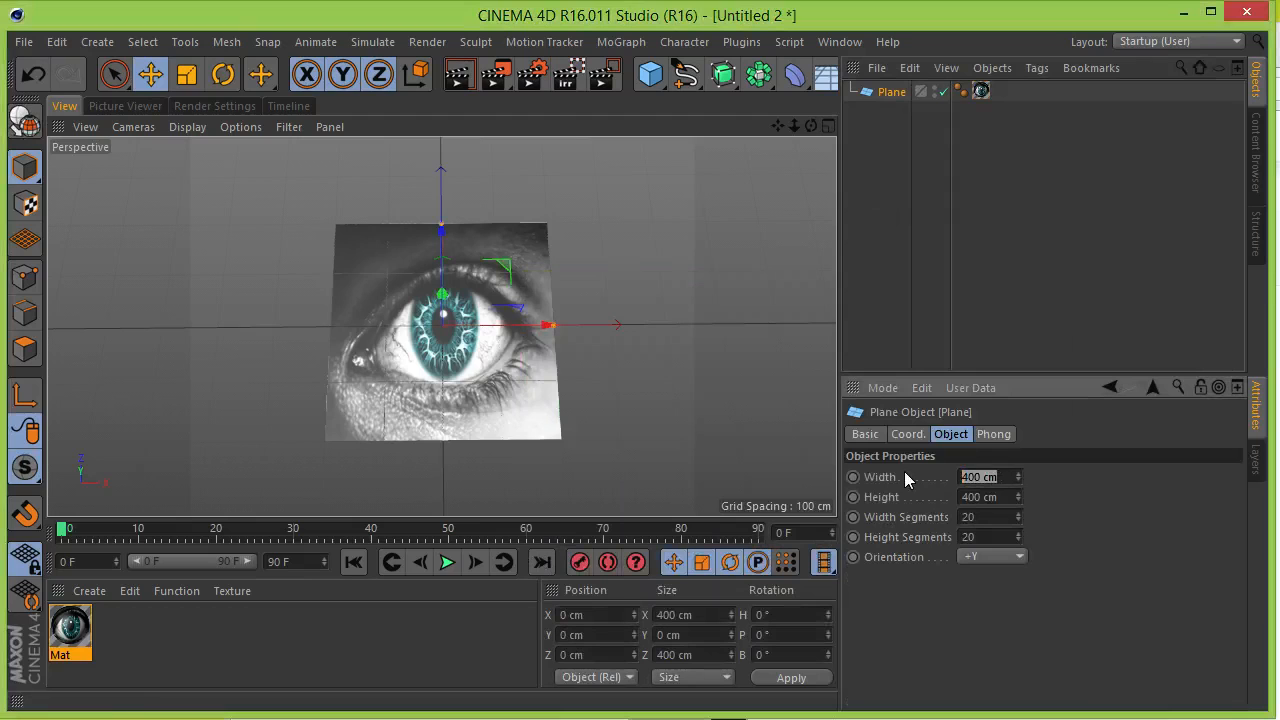
type("2560")
key("Tab")
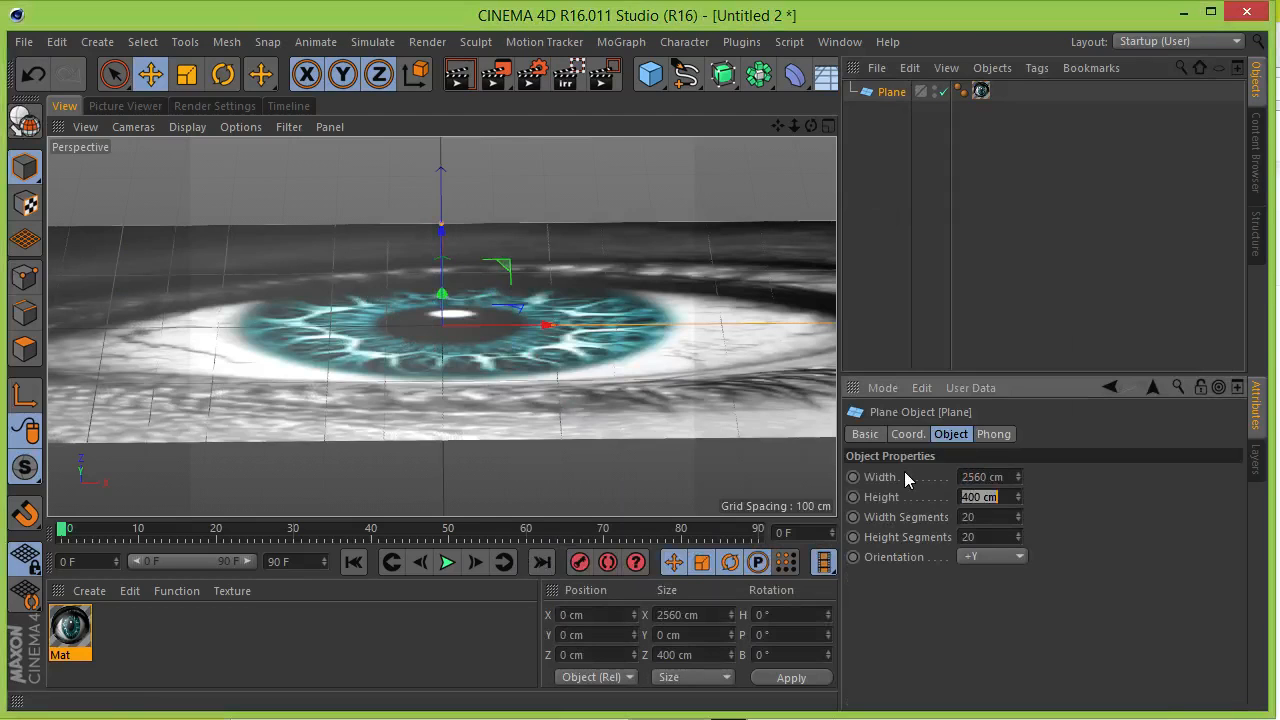
type("1600")
key("Return")
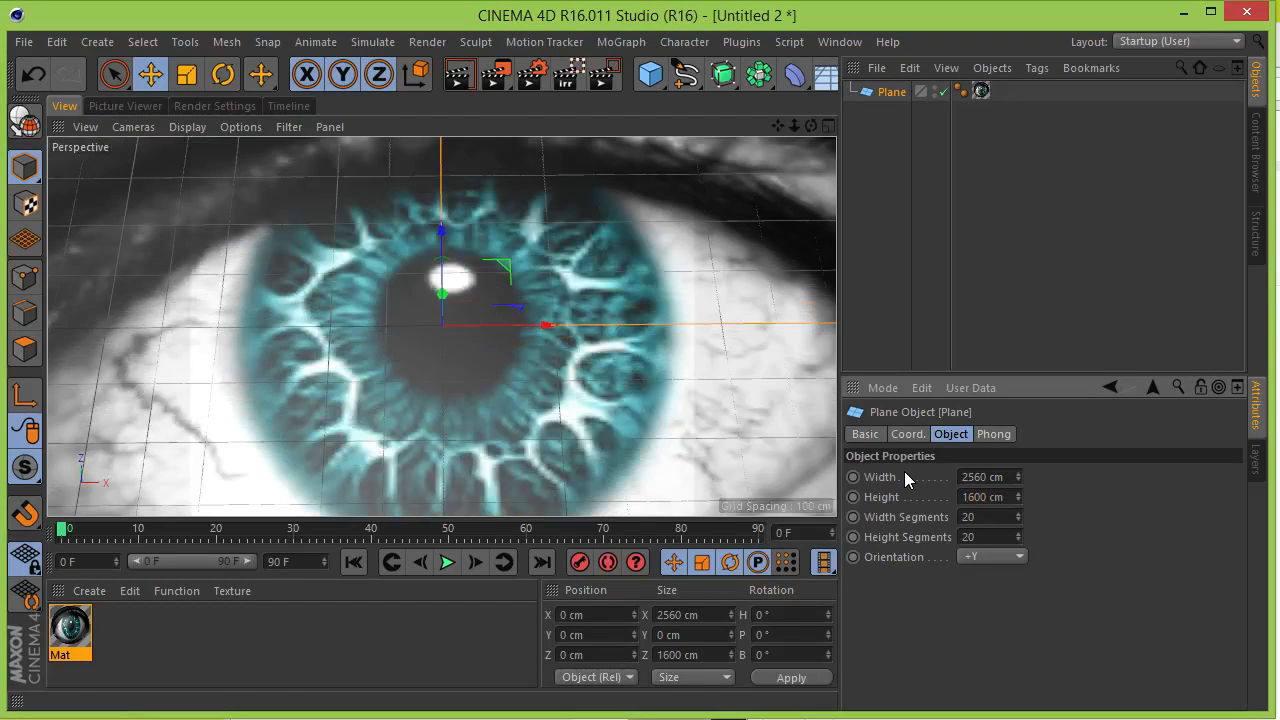
scroll(517, 348, "down", 8)
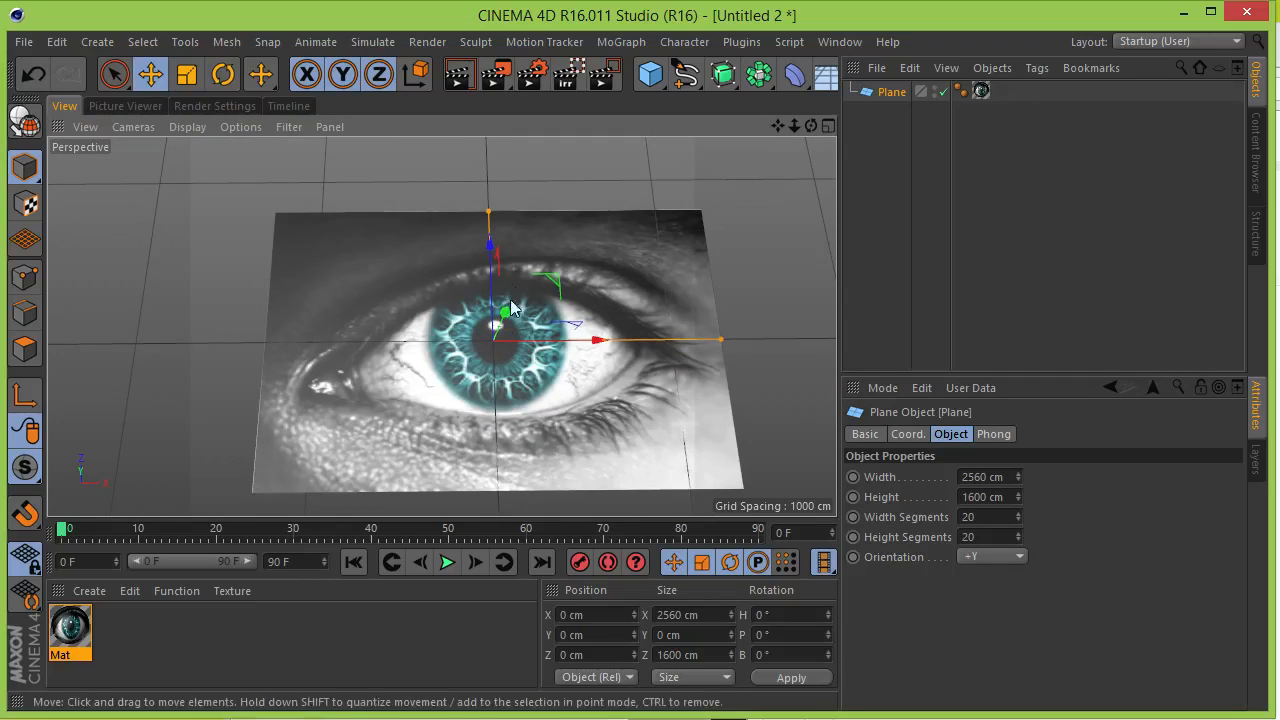
Halve the plane's size to a width of 1280 cm and a height of 800 cm.
left_click(1005, 477)
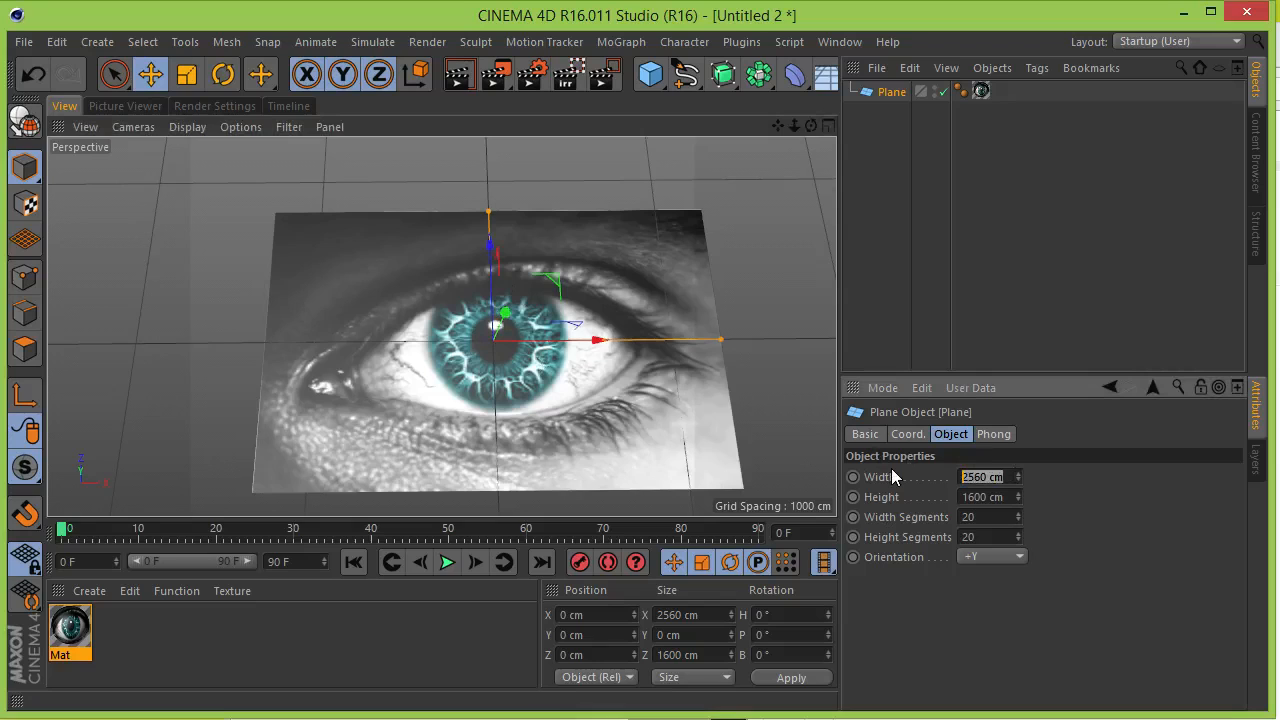
type("2560/2")
key("Return")
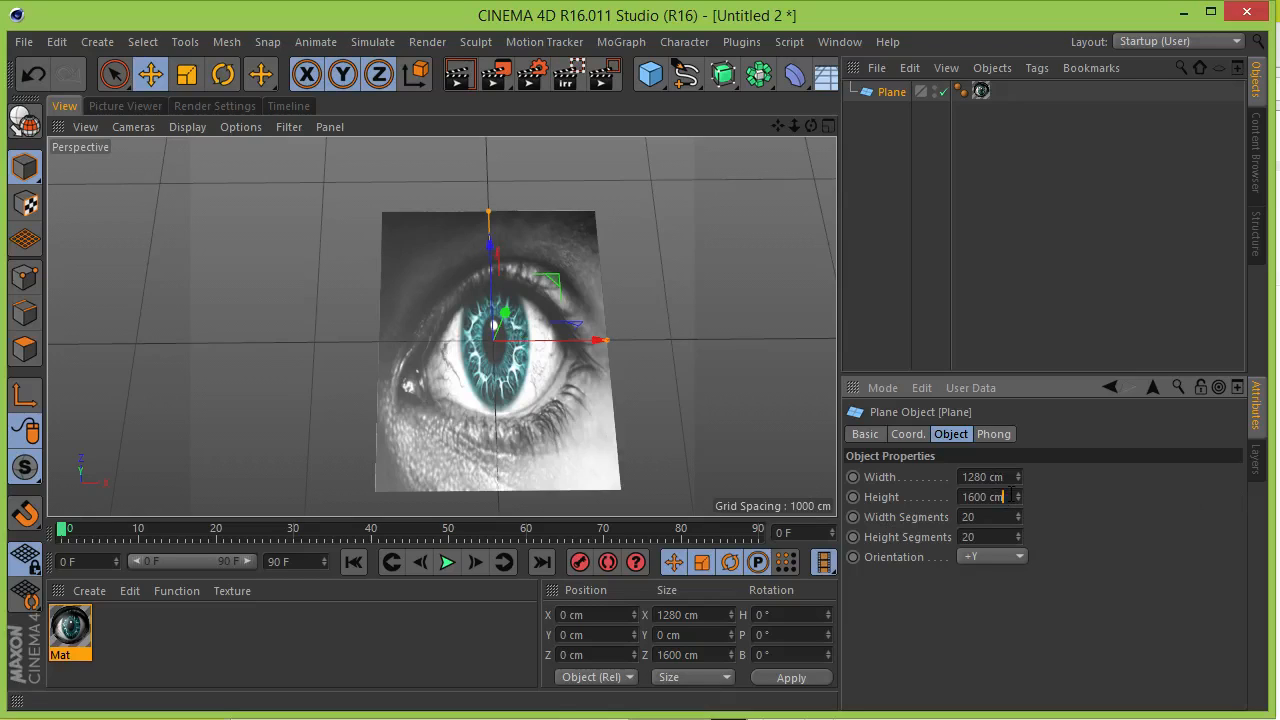
left_click(1003, 496)
type("800")
key("Return")
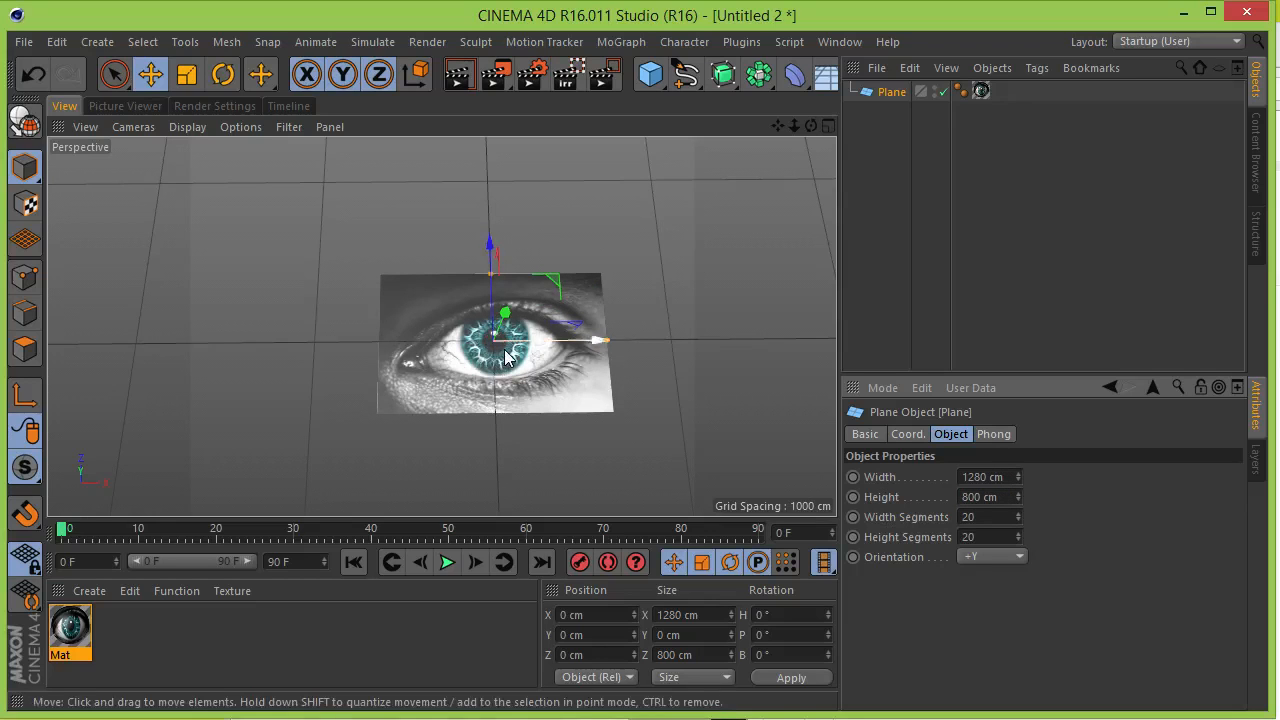
scroll(496, 357, "up", 5)
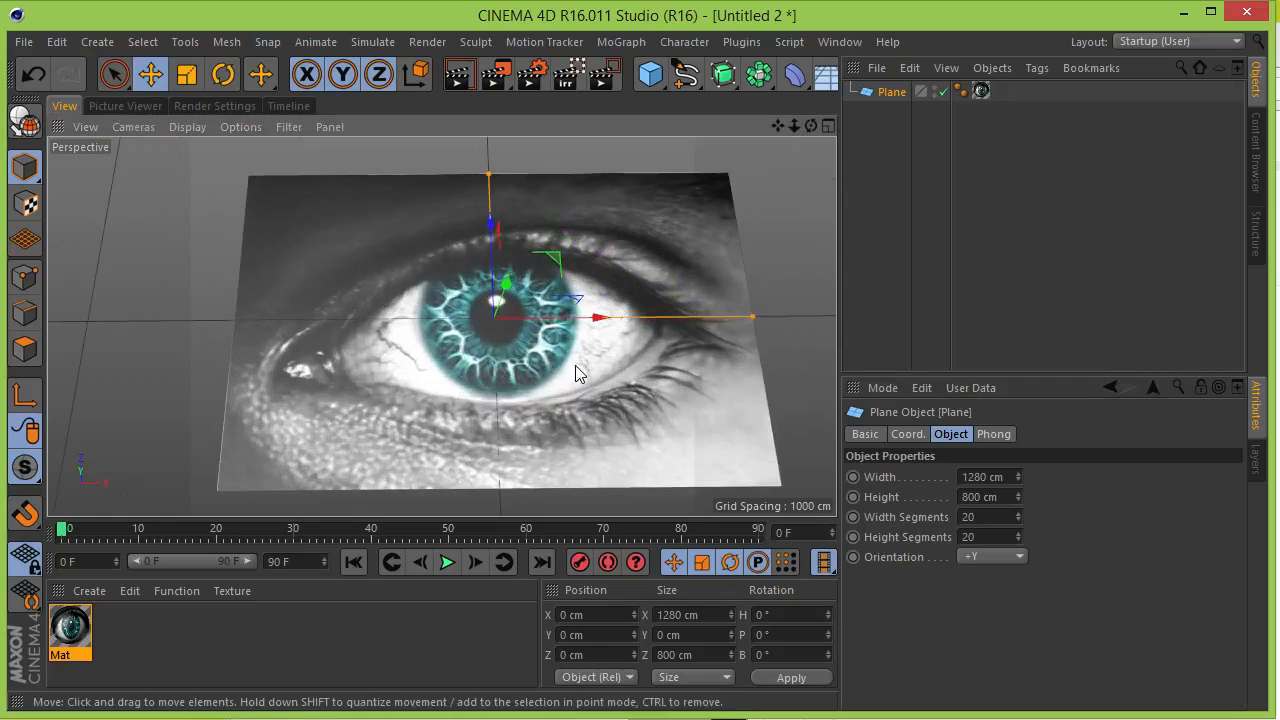
Set the render output to 450 by 300 pixels and the frame range to All Frames.
left_click(216, 106)
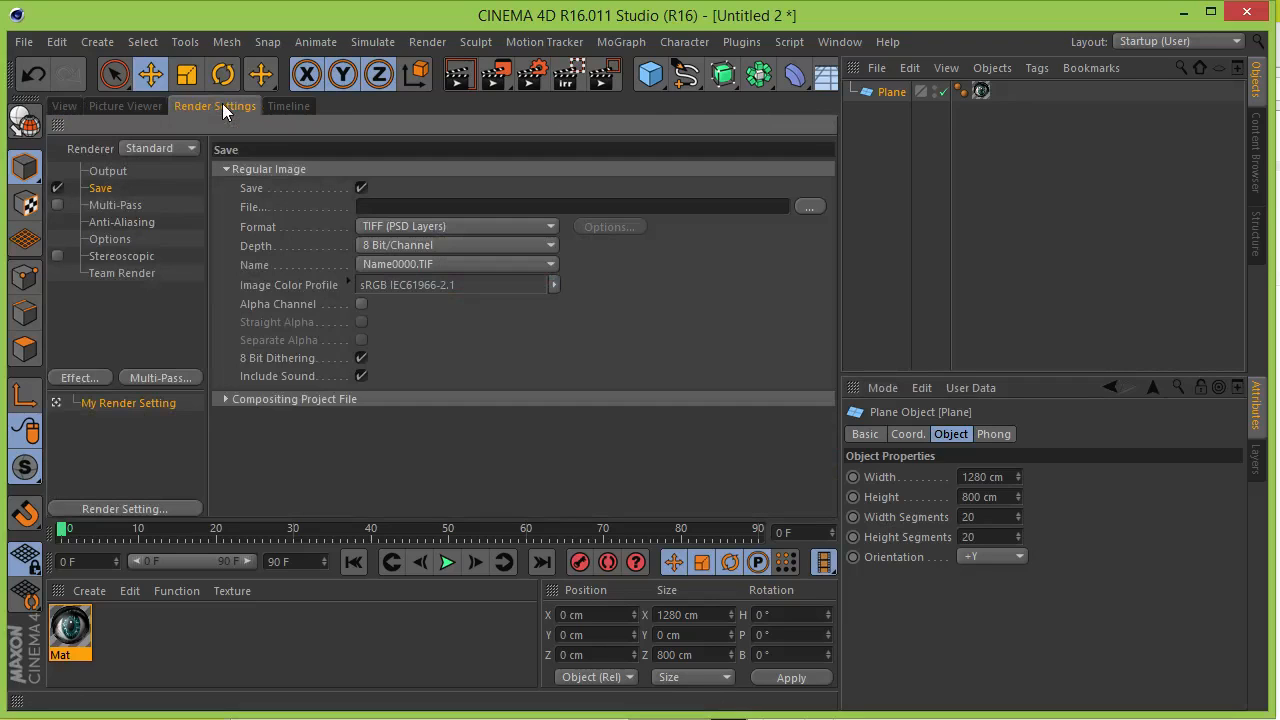
left_click(106, 171)
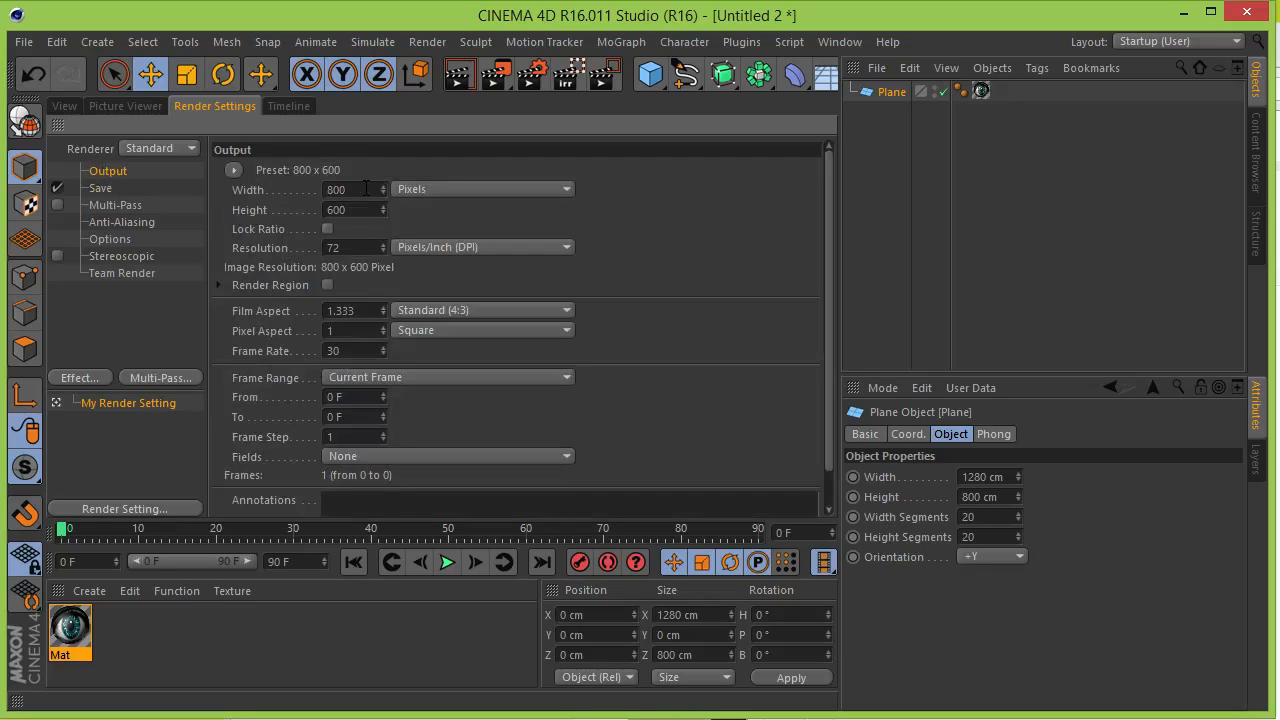
left_click_drag(366, 189, 271, 192)
type("450")
key("Return")
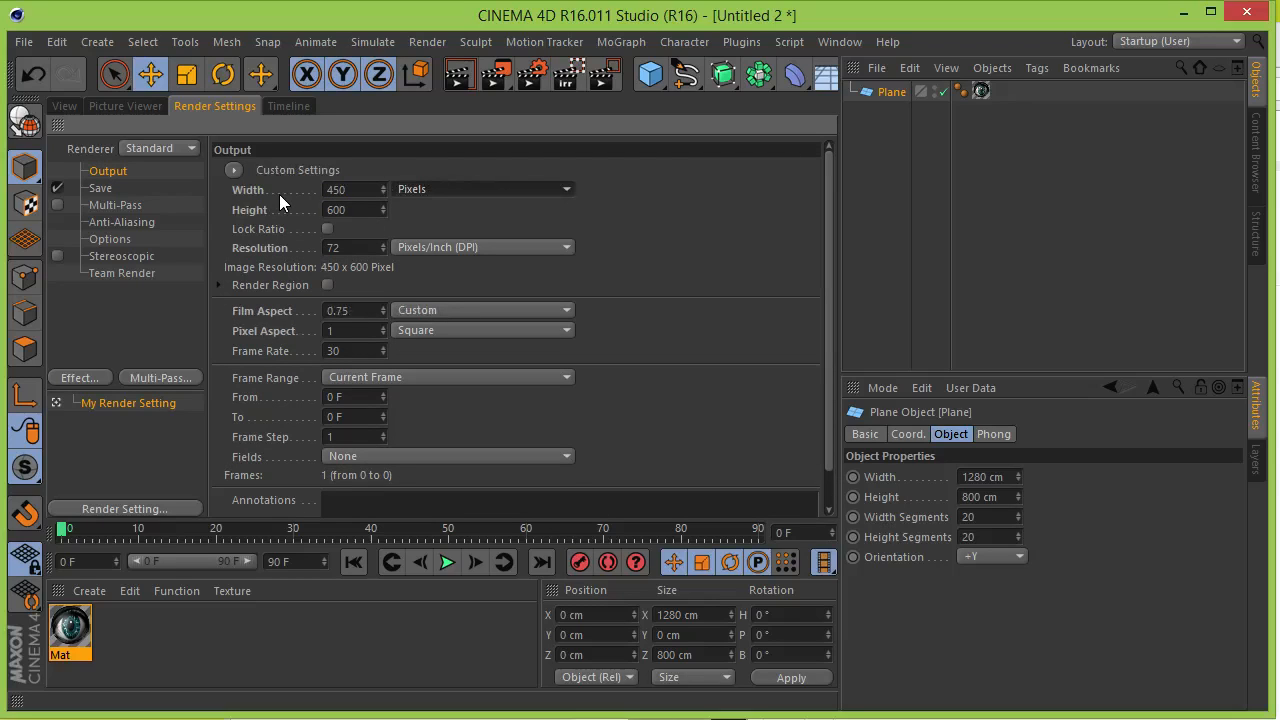
key("Tab")
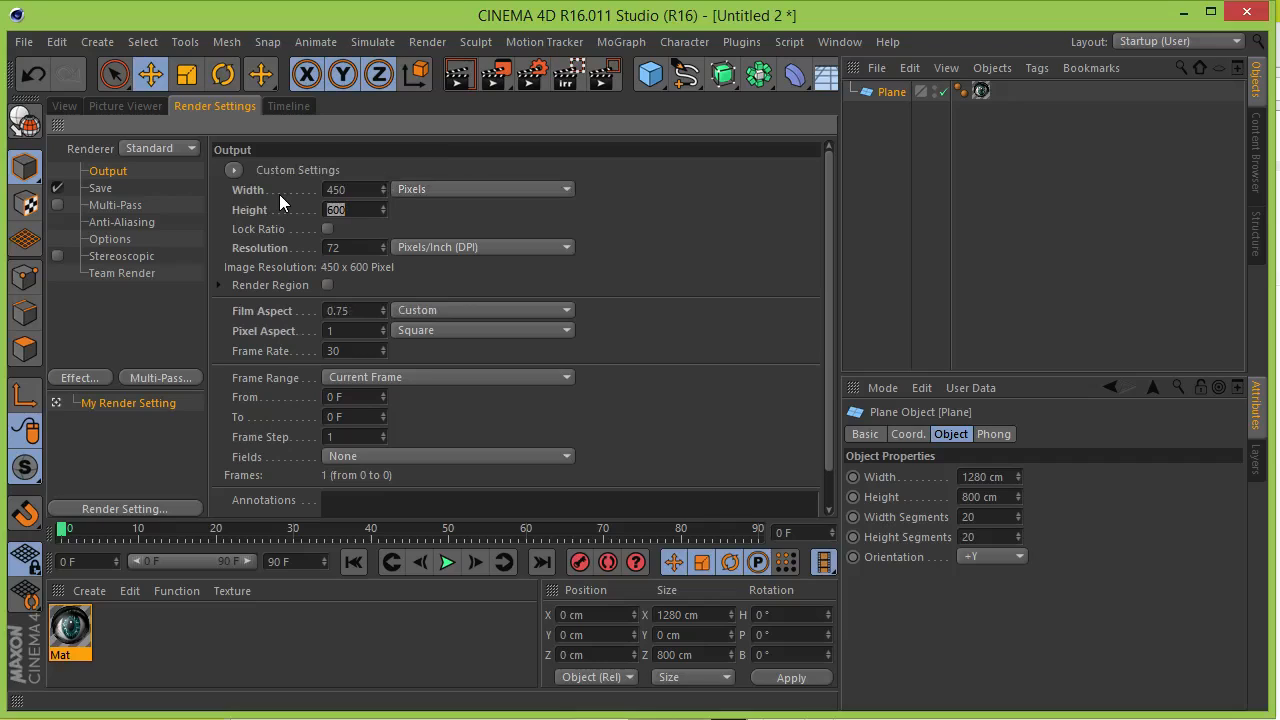
type("300")
key("Return")
left_click(347, 379)
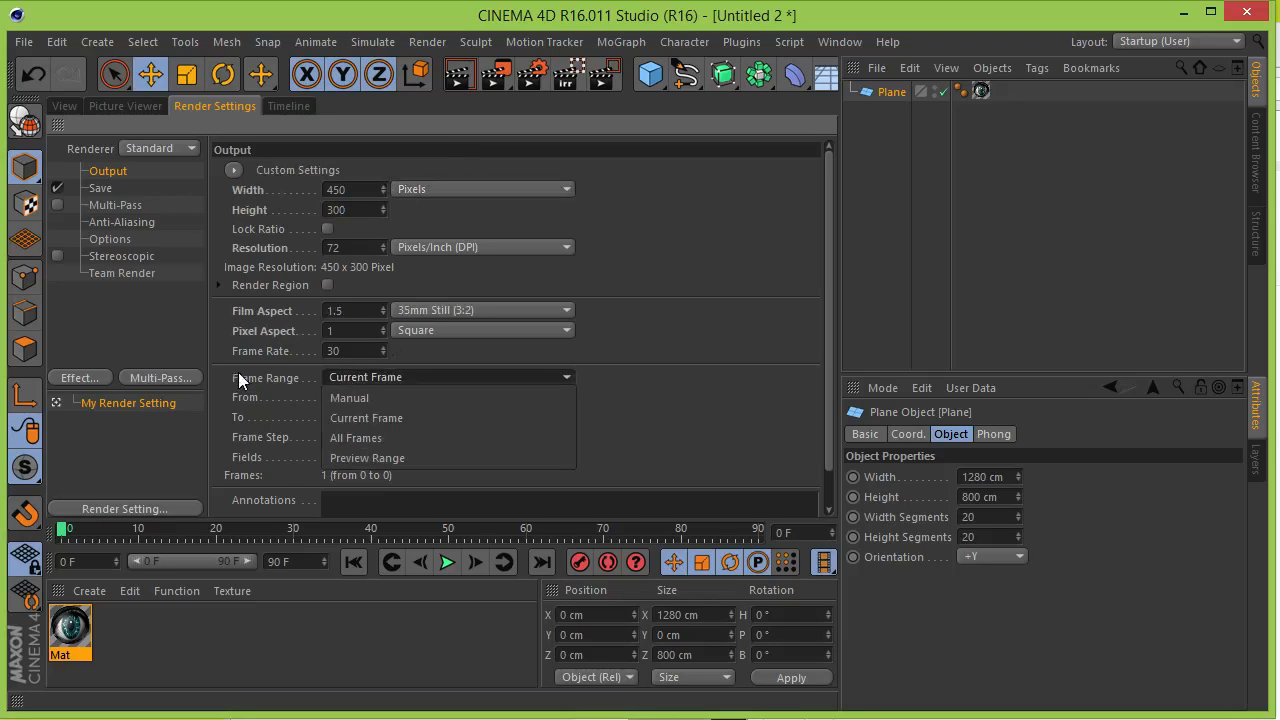
left_click(349, 437)
Shorten the animation timeline to end at frame 30.
left_click(63, 106)
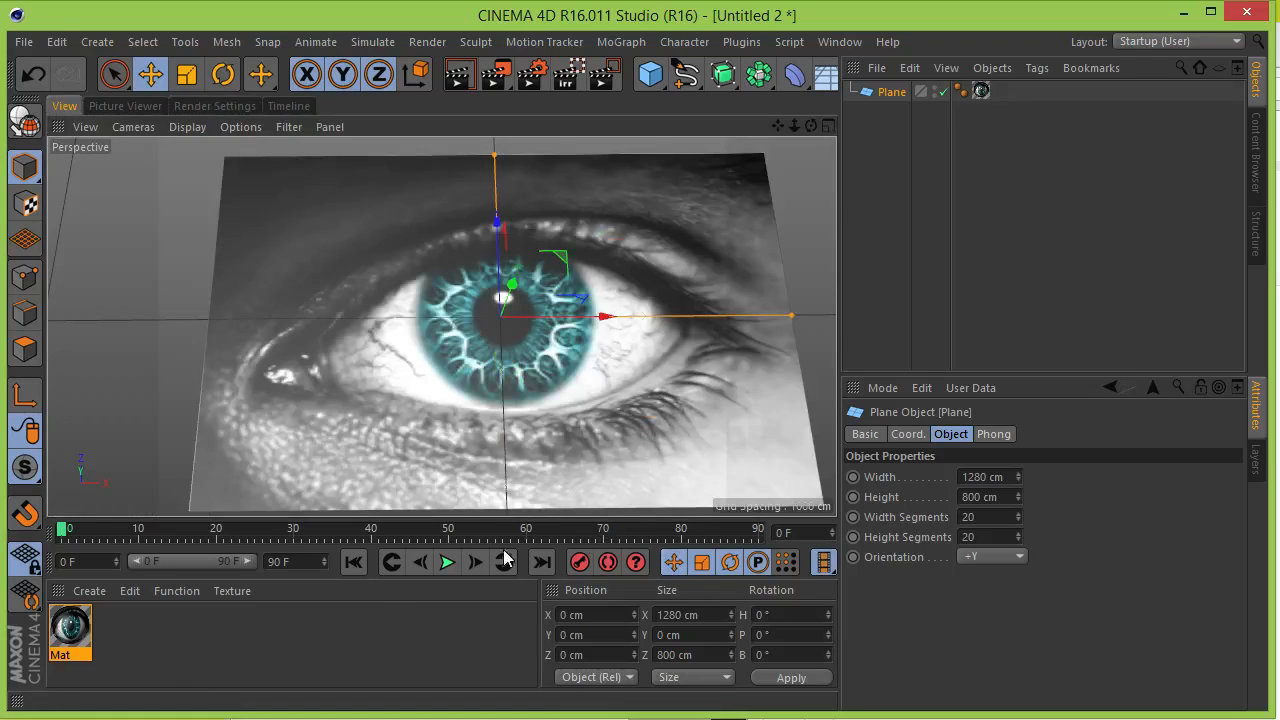
left_click_drag(312, 562, 226, 557)
type("30")
key("Return")
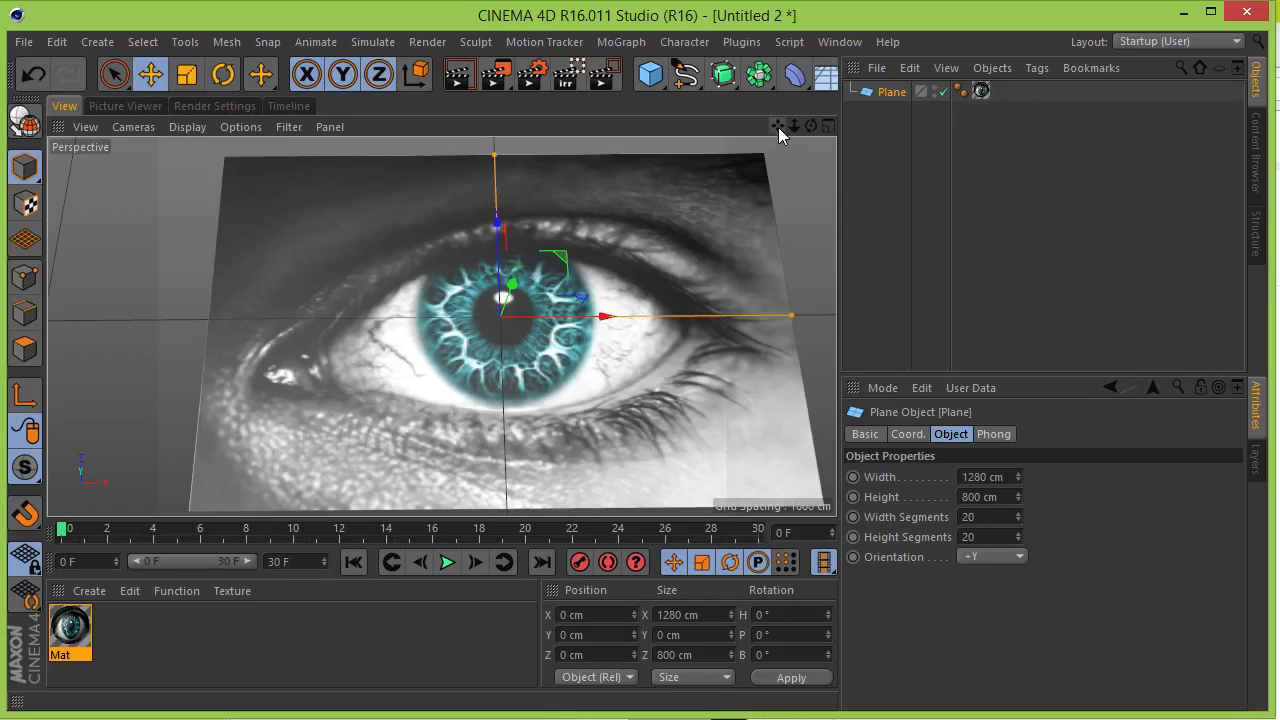
Set the viewport's tinted border opacity to 100% and frame the eye closely within the render area.
left_click_drag(778, 127, 720, 116)
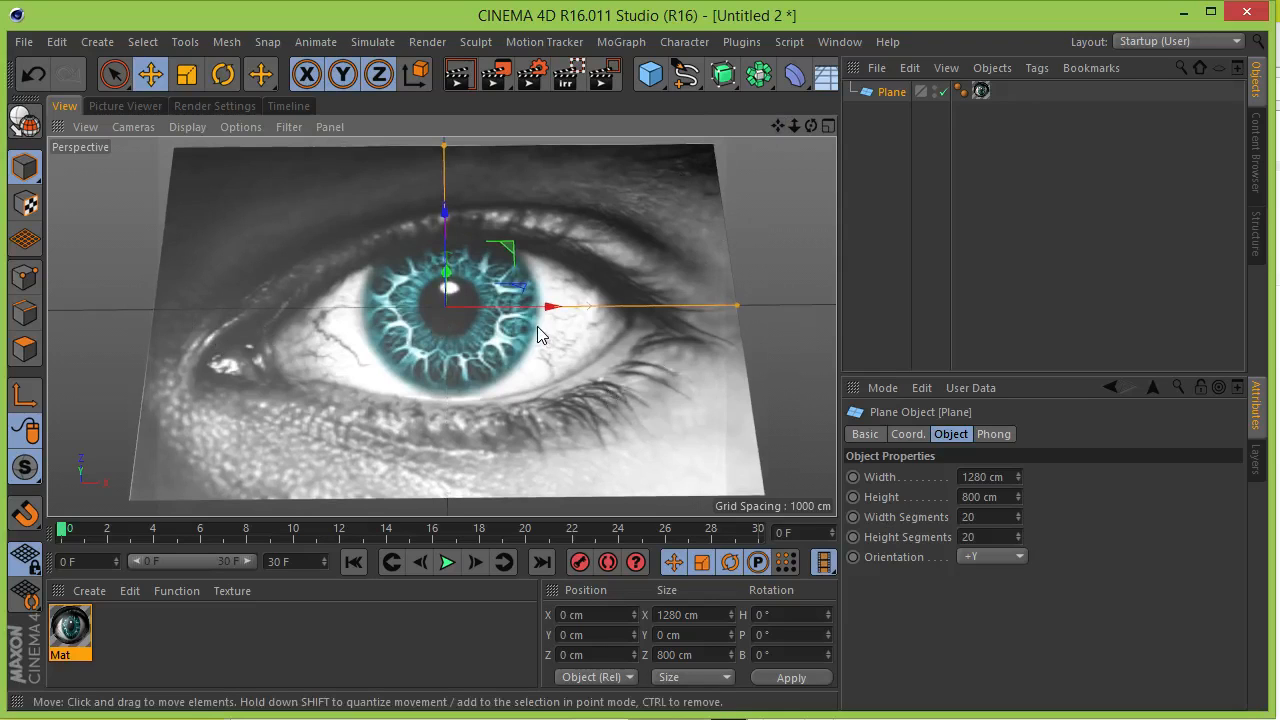
key("shift+v")
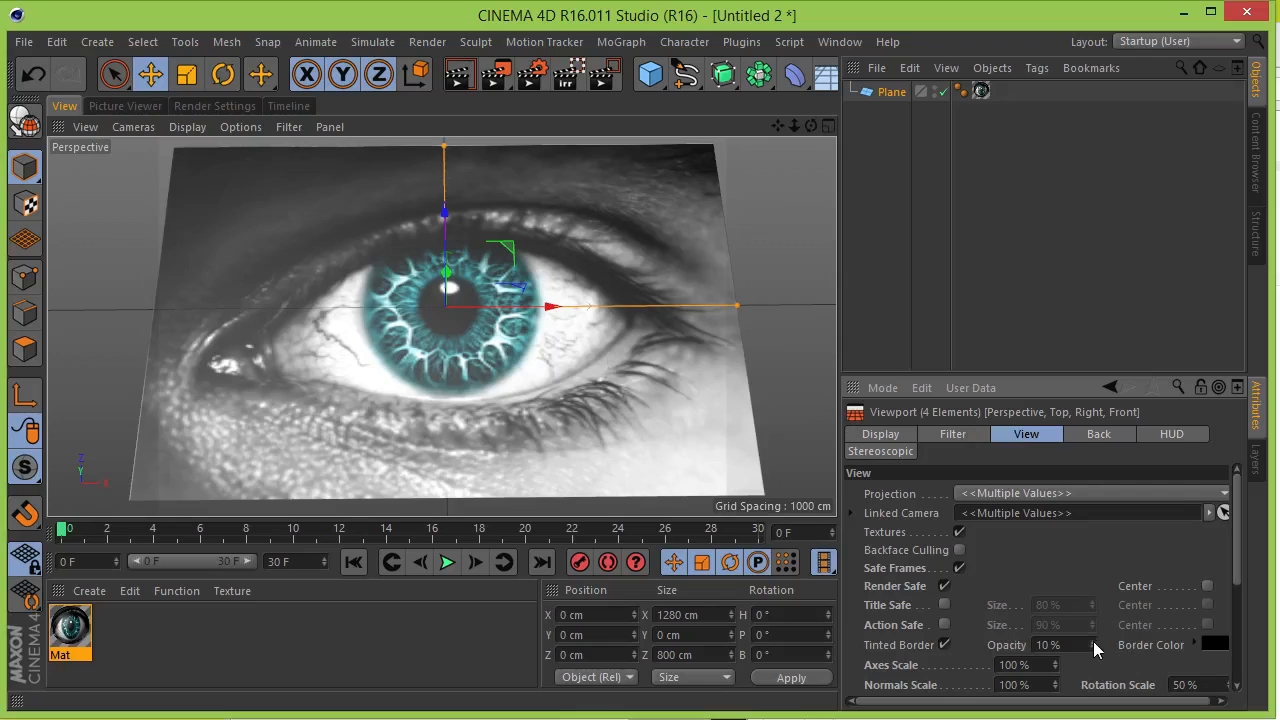
left_click_drag(1091, 645, 1175, 645)
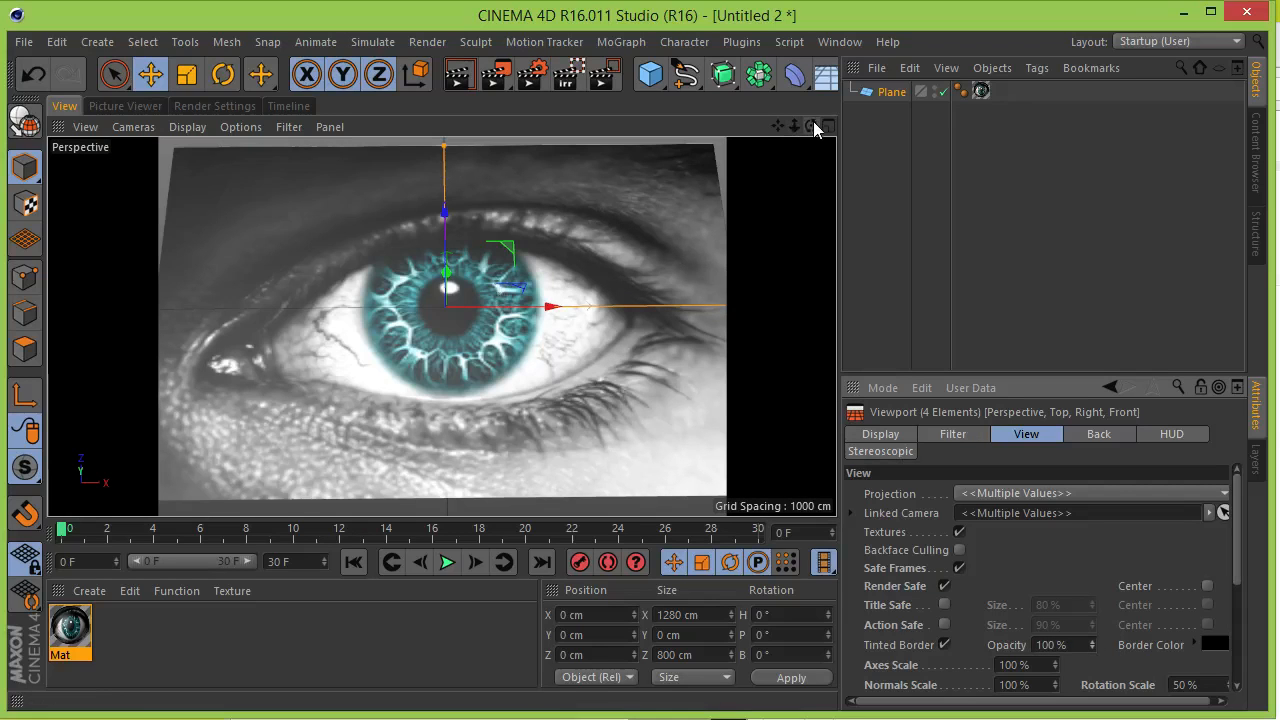
mouse_move(811, 126)
left_mouse_down()
mouse_move(802, 110)
mouse_move(815, 96)
mouse_move(774, 109)
left_mouse_up()
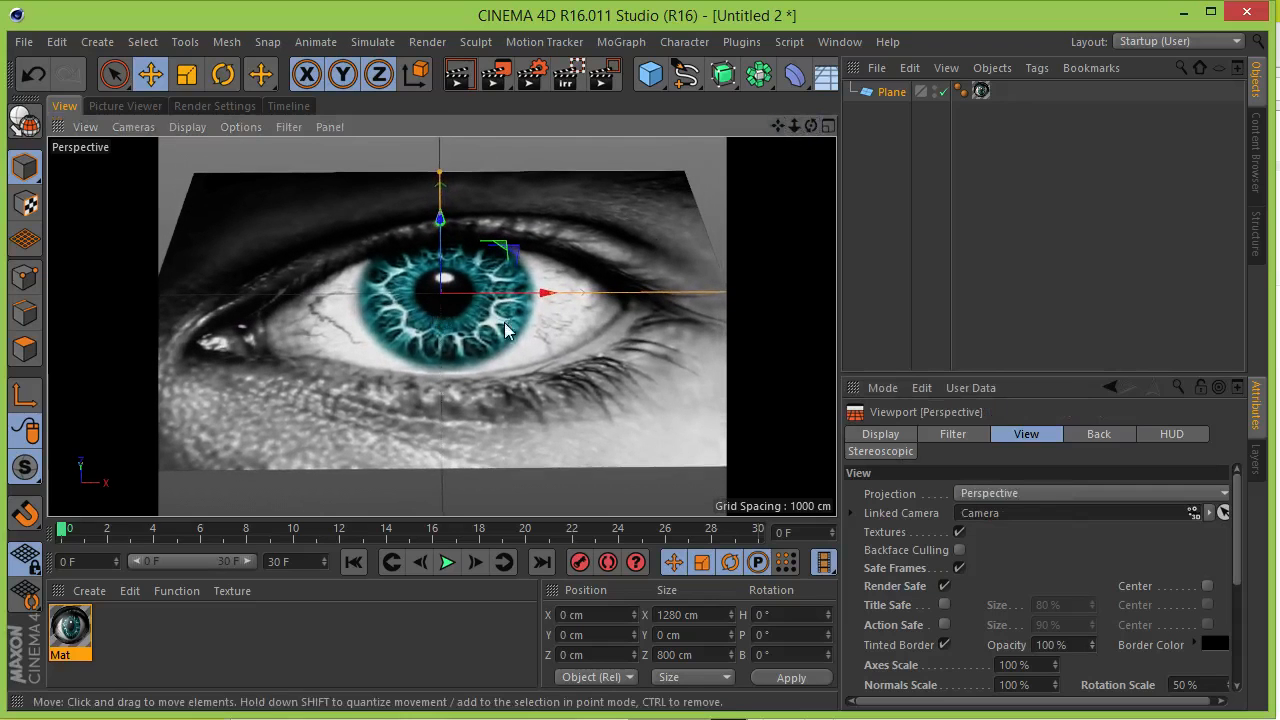
scroll(453, 340, "up", 2)
scroll(453, 340, "up", 1)
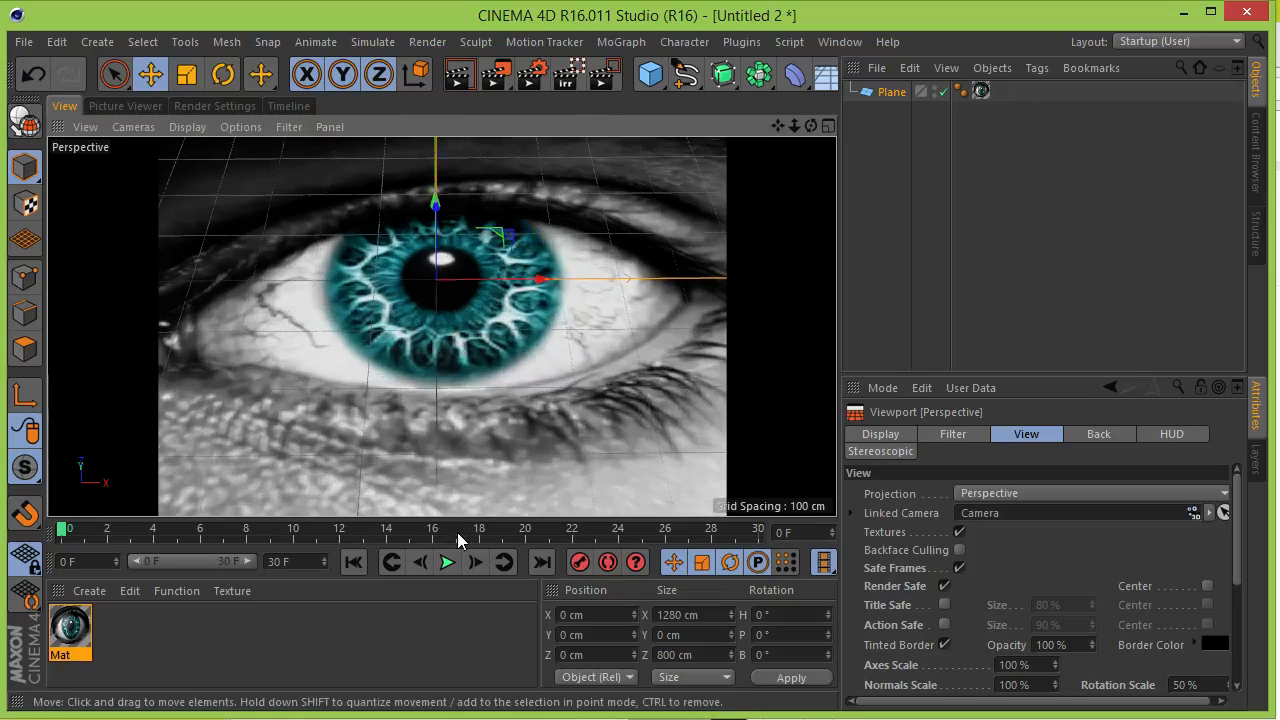
Set the plane's width segments and height segments to 80 each.
left_click(892, 91)
left_click(994, 516)
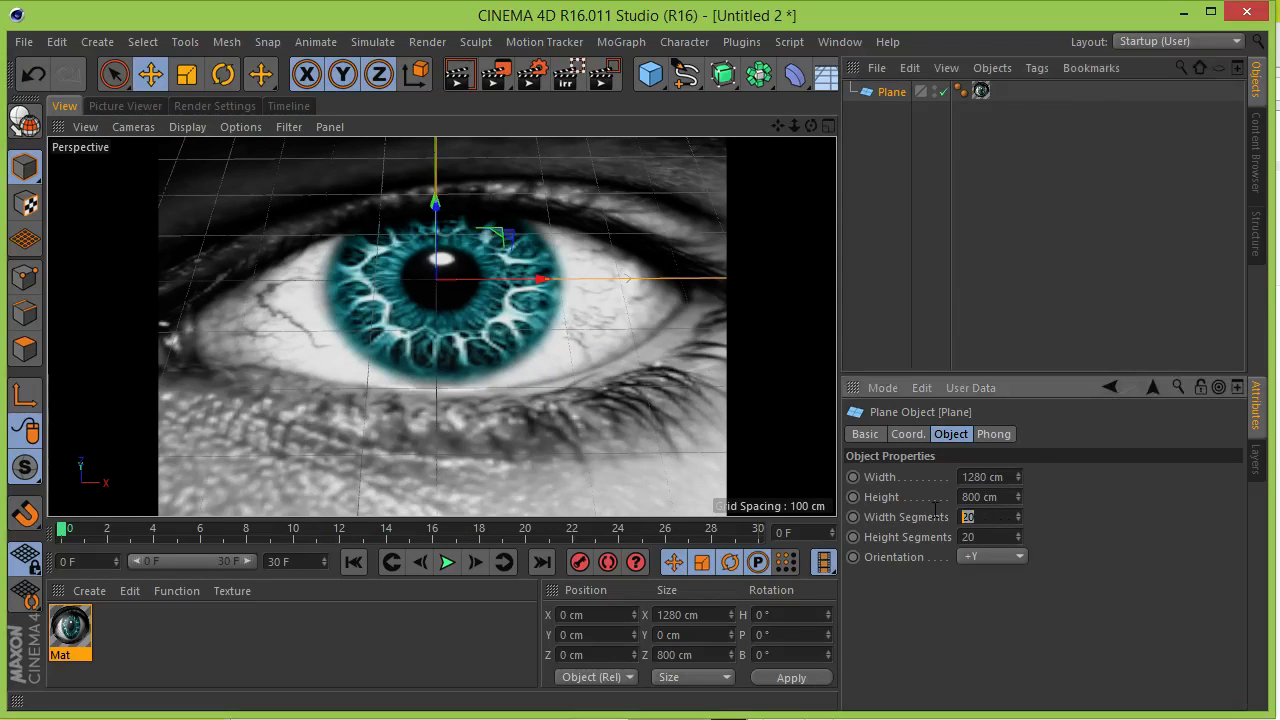
key("Tab")
type("8")
key("Return")
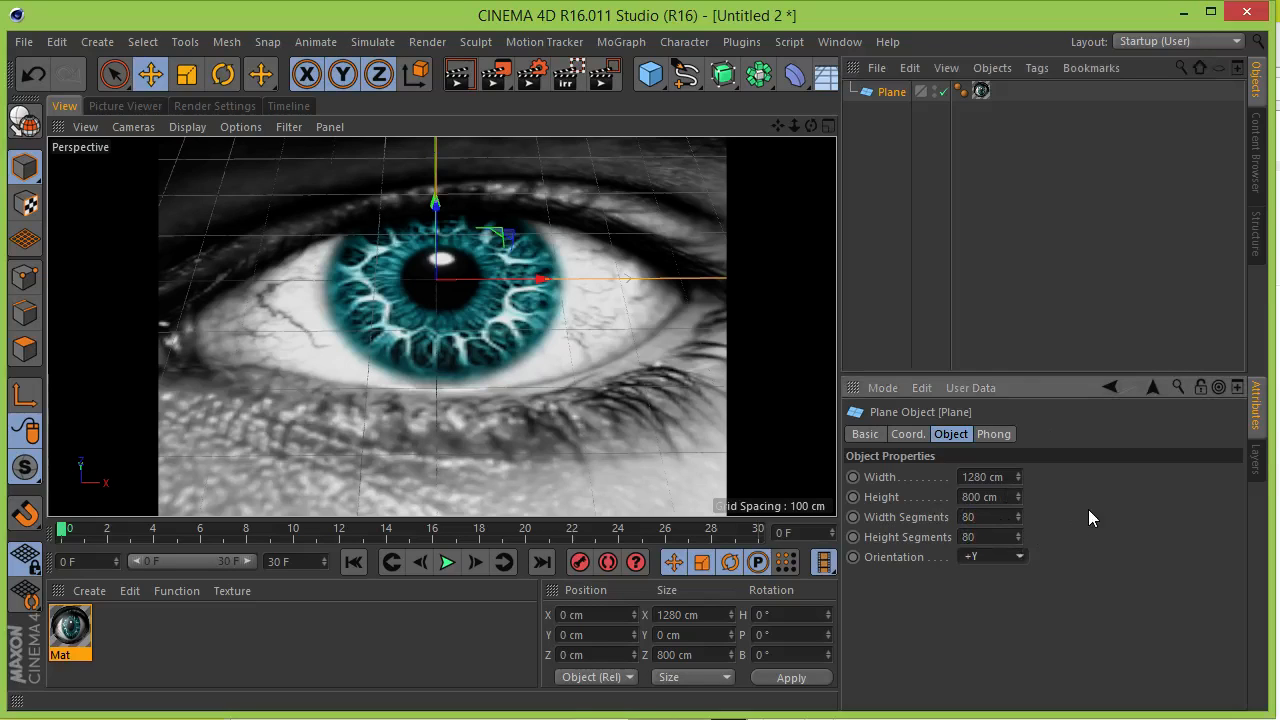
Show the plane's mesh with Gouraud Shading (Lines) and convert the plane into an editable polygon object.
left_click(189, 126)
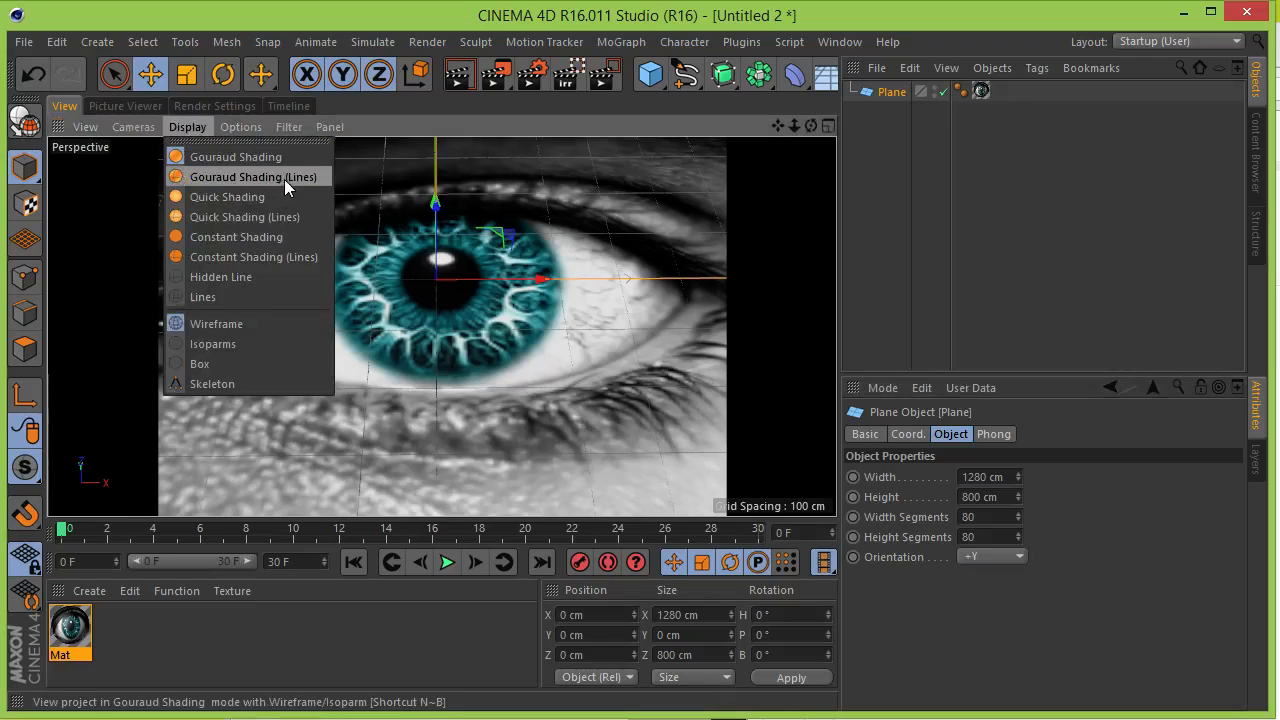
left_click(252, 176)
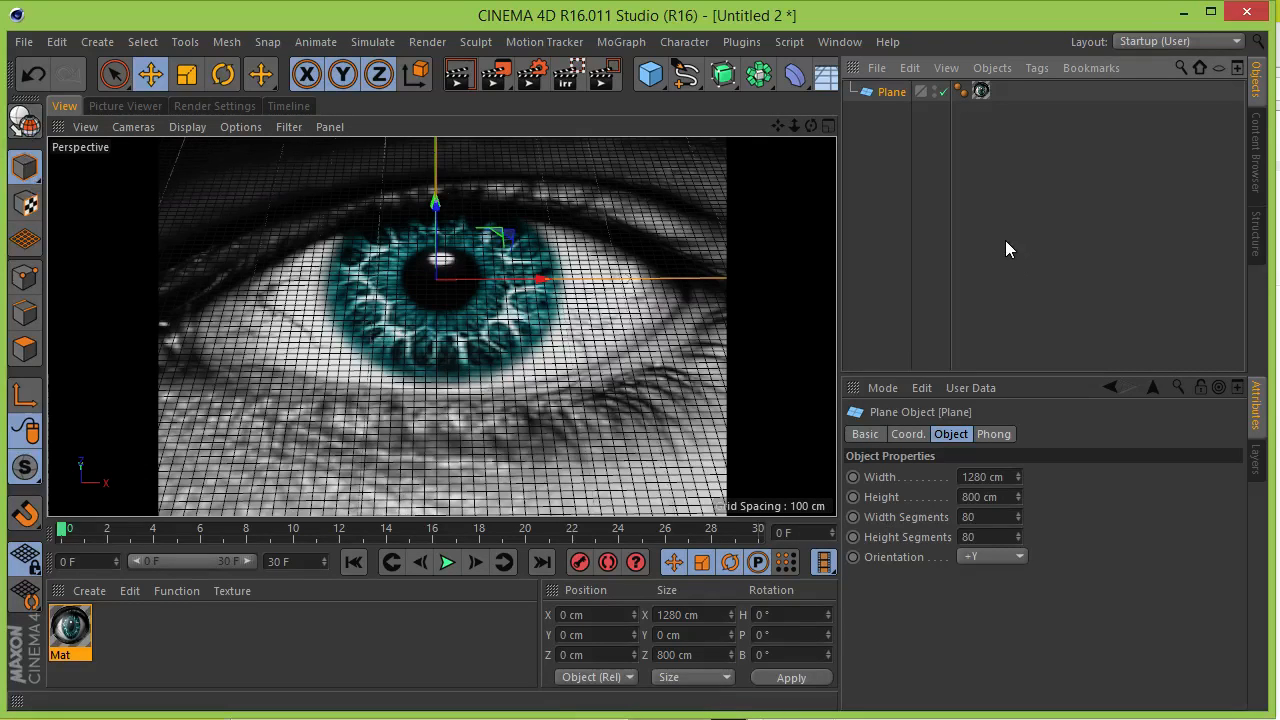
key("c")
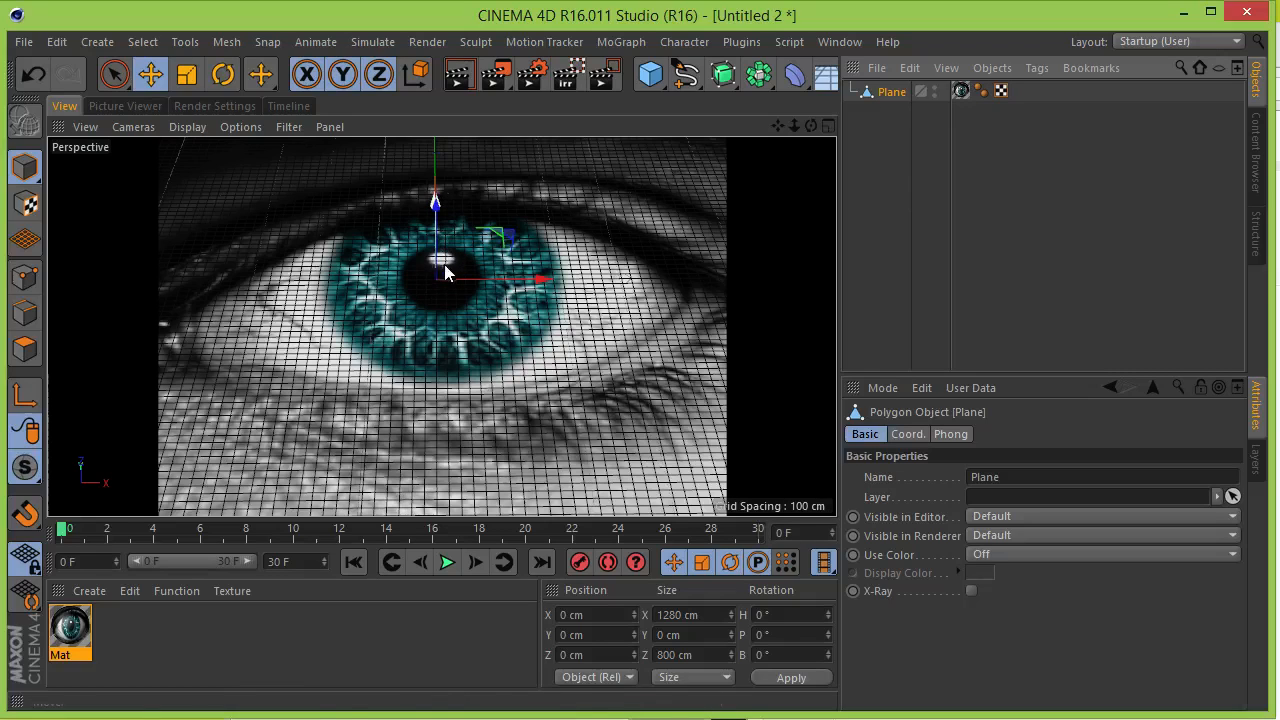
Add a MoGraph Plain effector and make it a child of the eye plane.
left_click(617, 40)
mouse_move(675, 70)
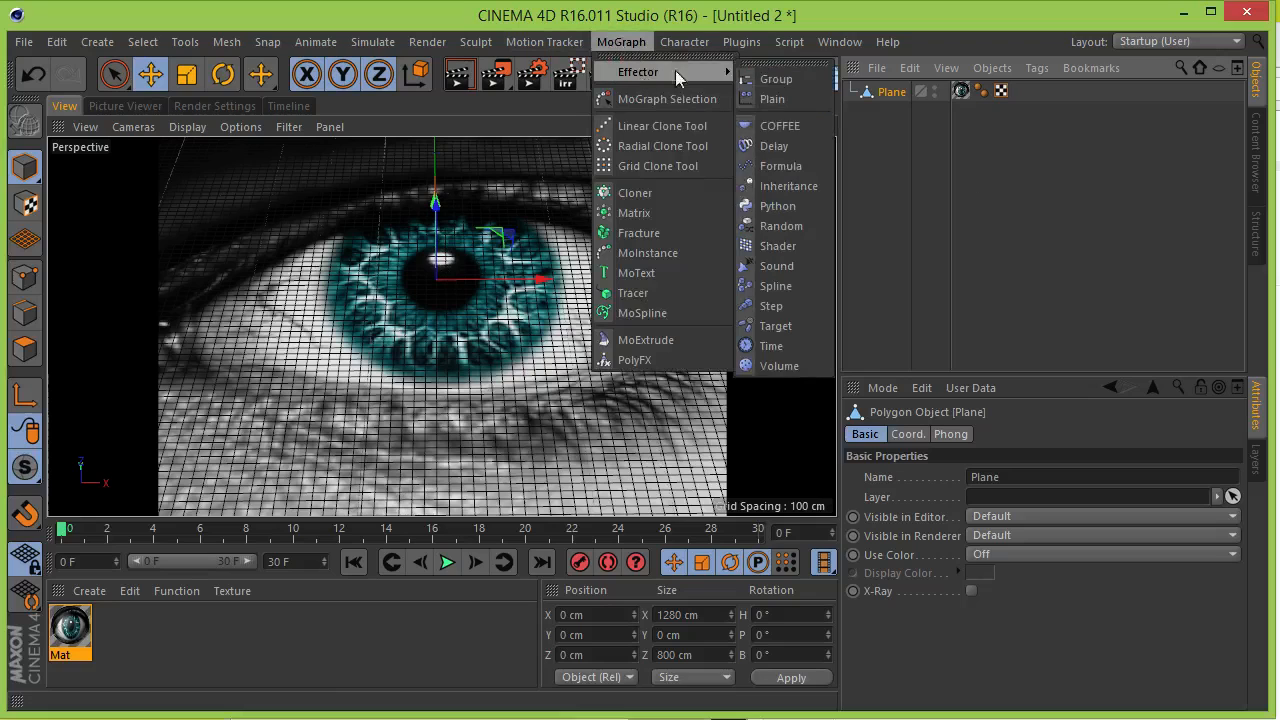
left_click(771, 100)
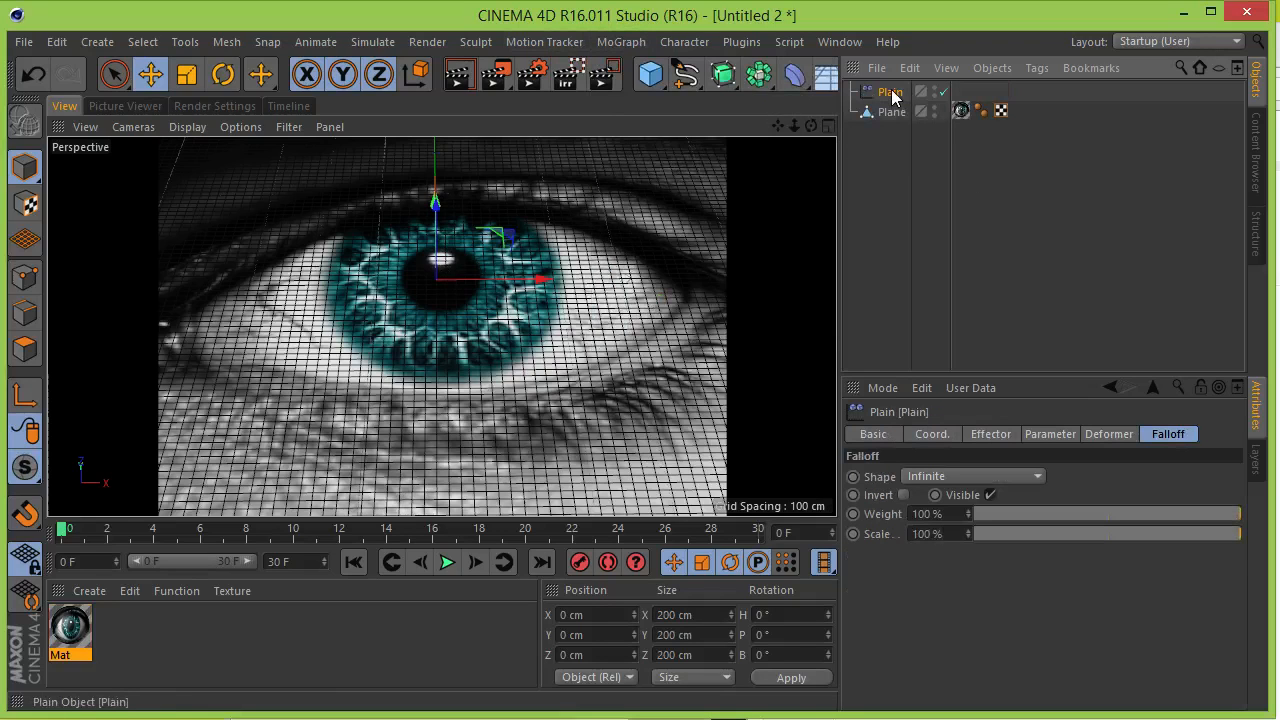
left_click_drag(887, 93, 885, 109)
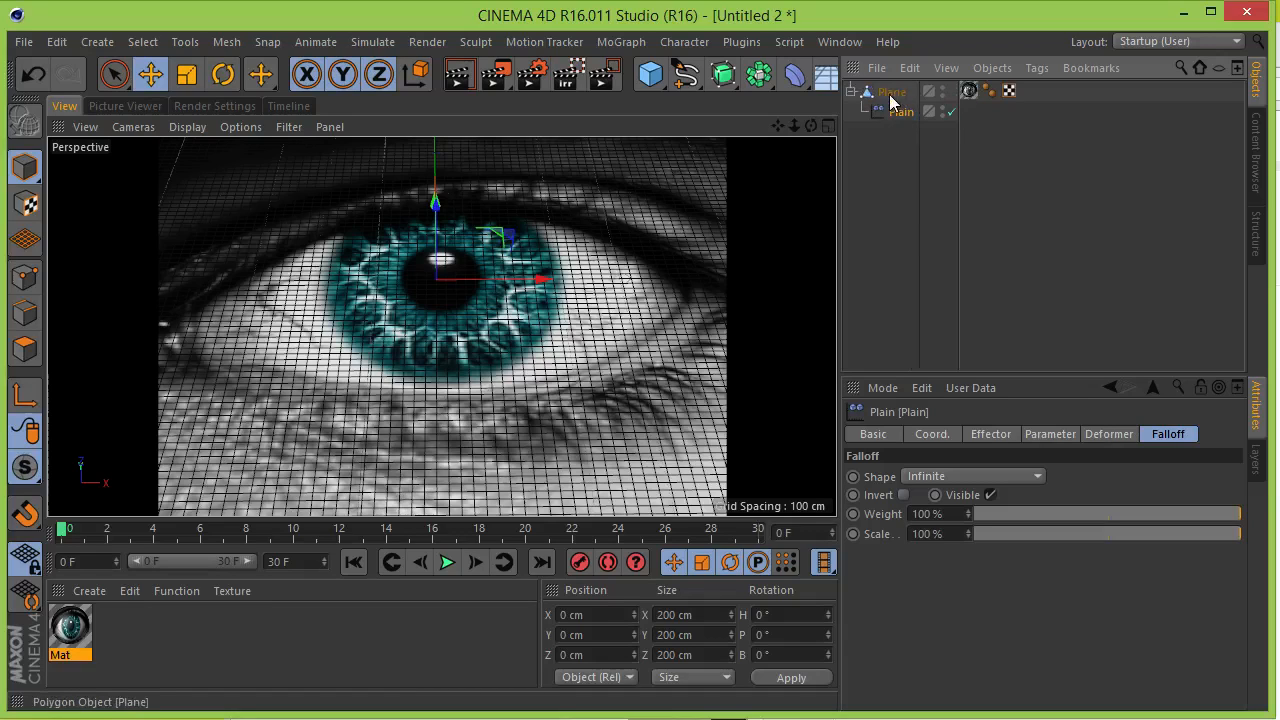
Set the Plain effector's falloff shape to Sphere with a falloff of 100%.
left_click(1165, 436)
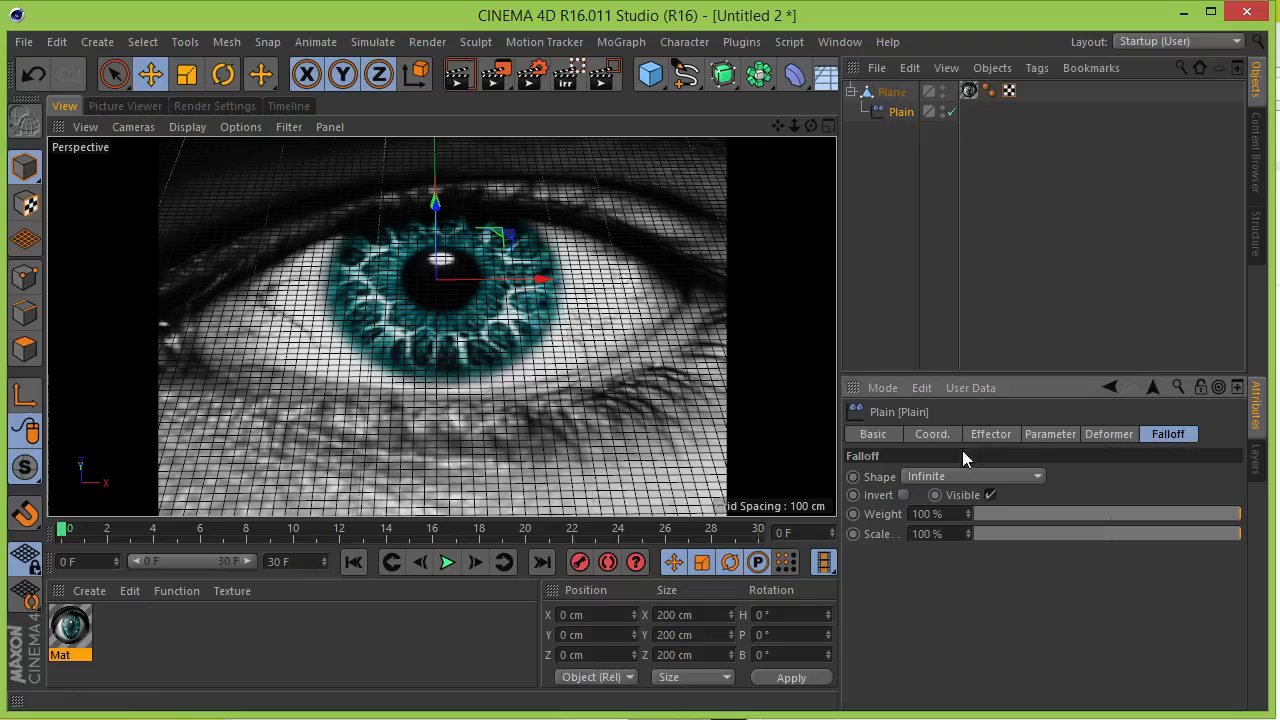
left_click(952, 477)
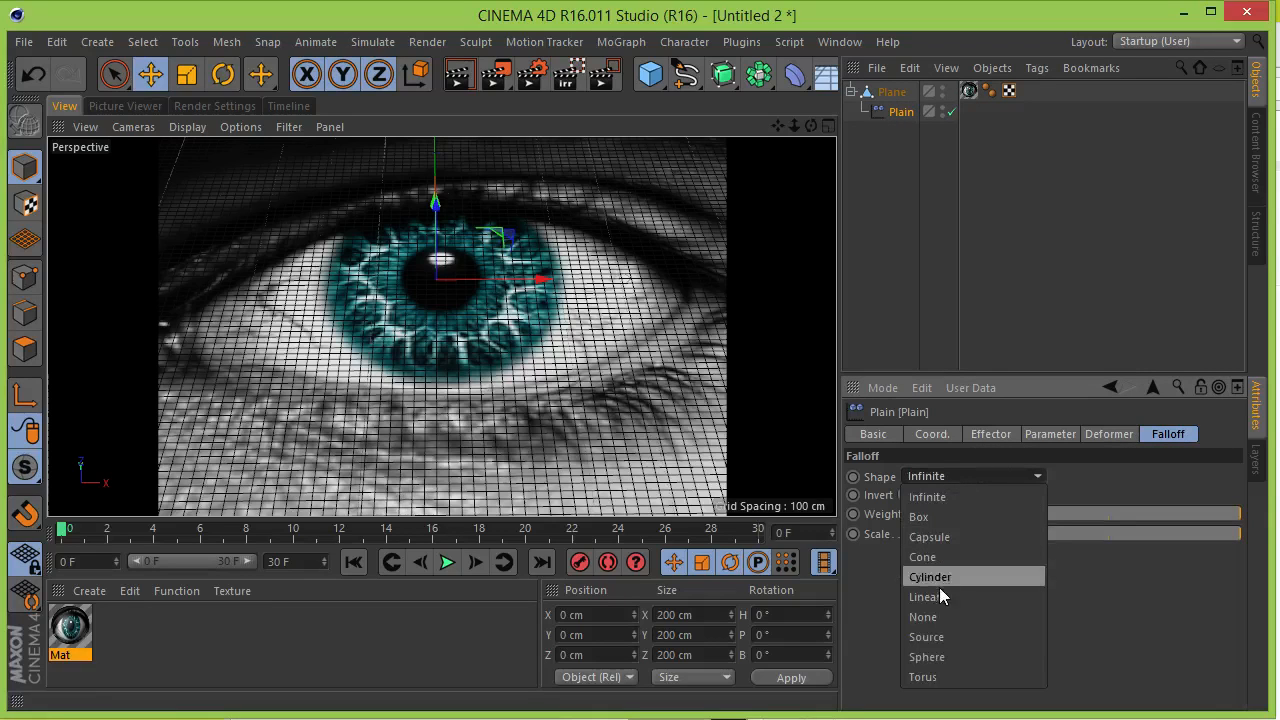
left_click(942, 655)
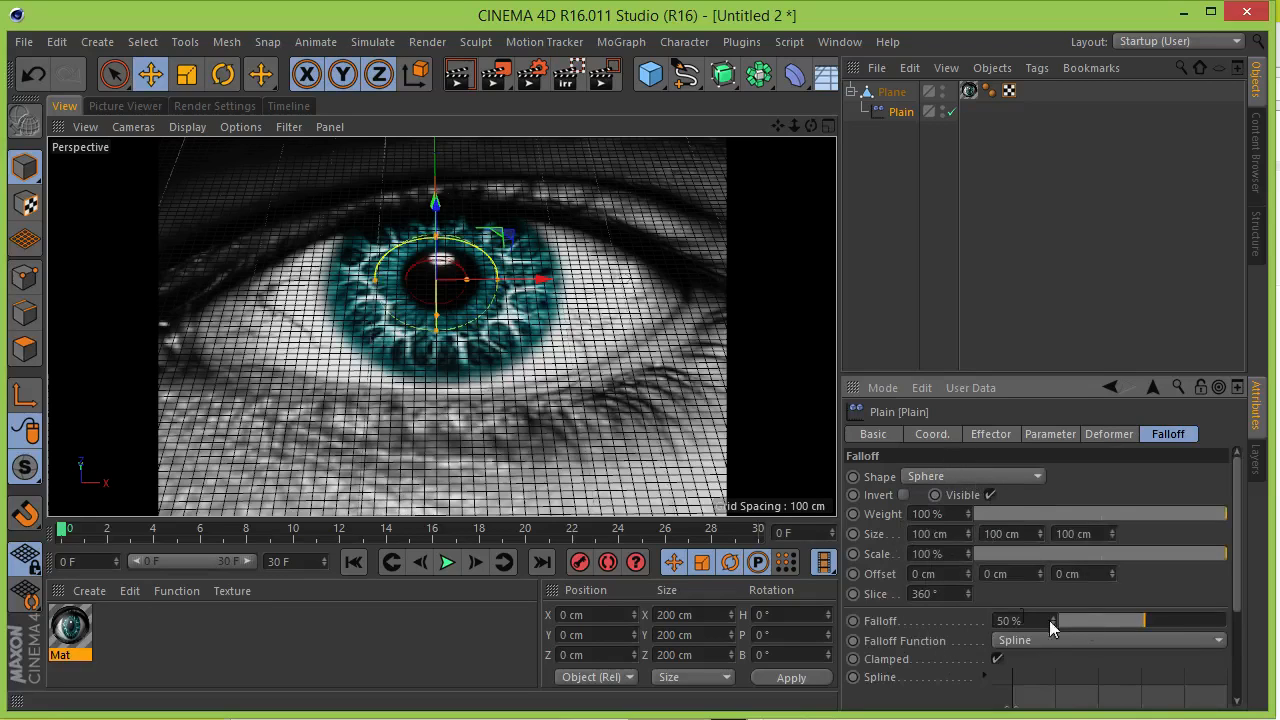
left_click_drag(1143, 621, 1267, 641)
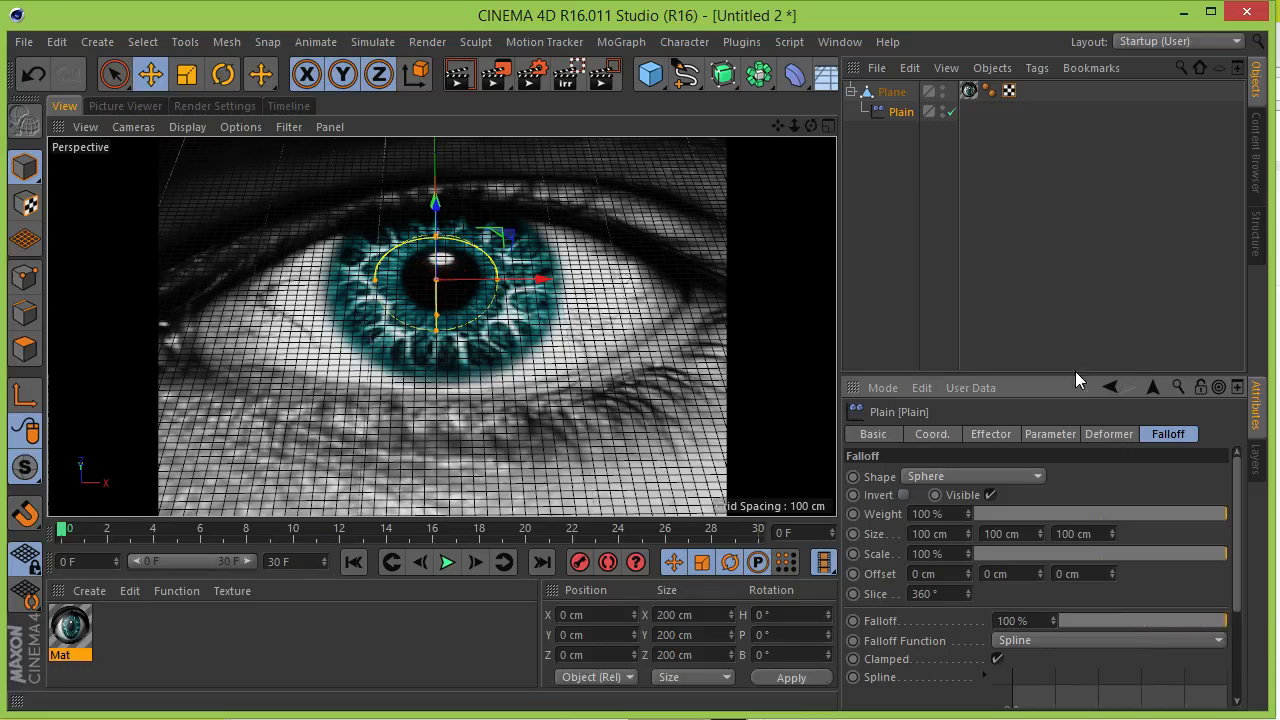
Set the Plain effector's deformation mode to Point so it deforms the plane's mesh.
left_click(1093, 436)
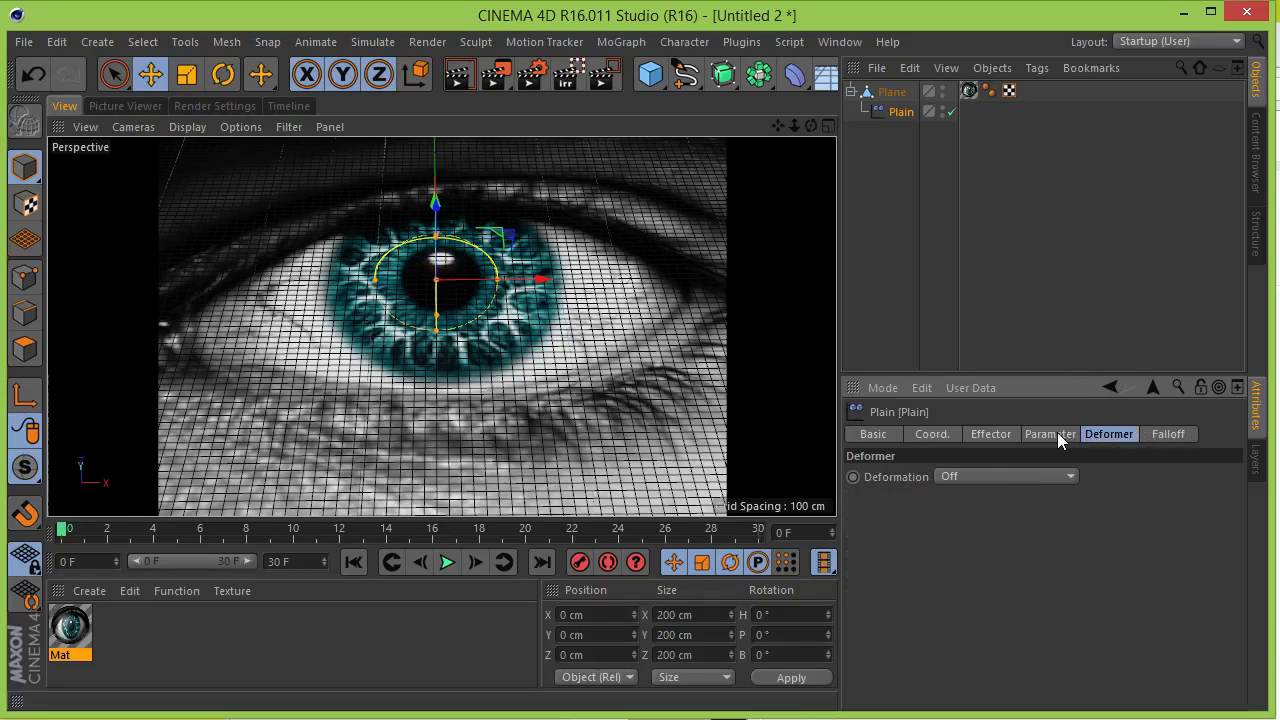
left_click(1010, 476)
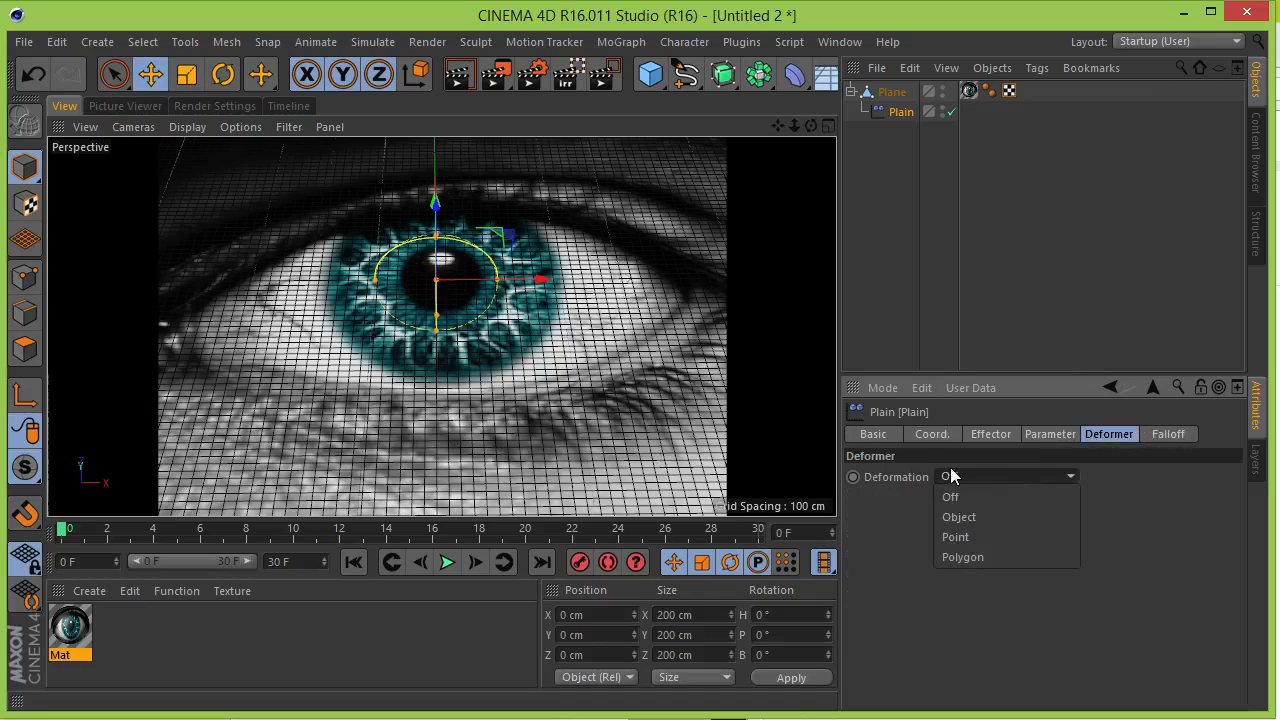
left_click(958, 539)
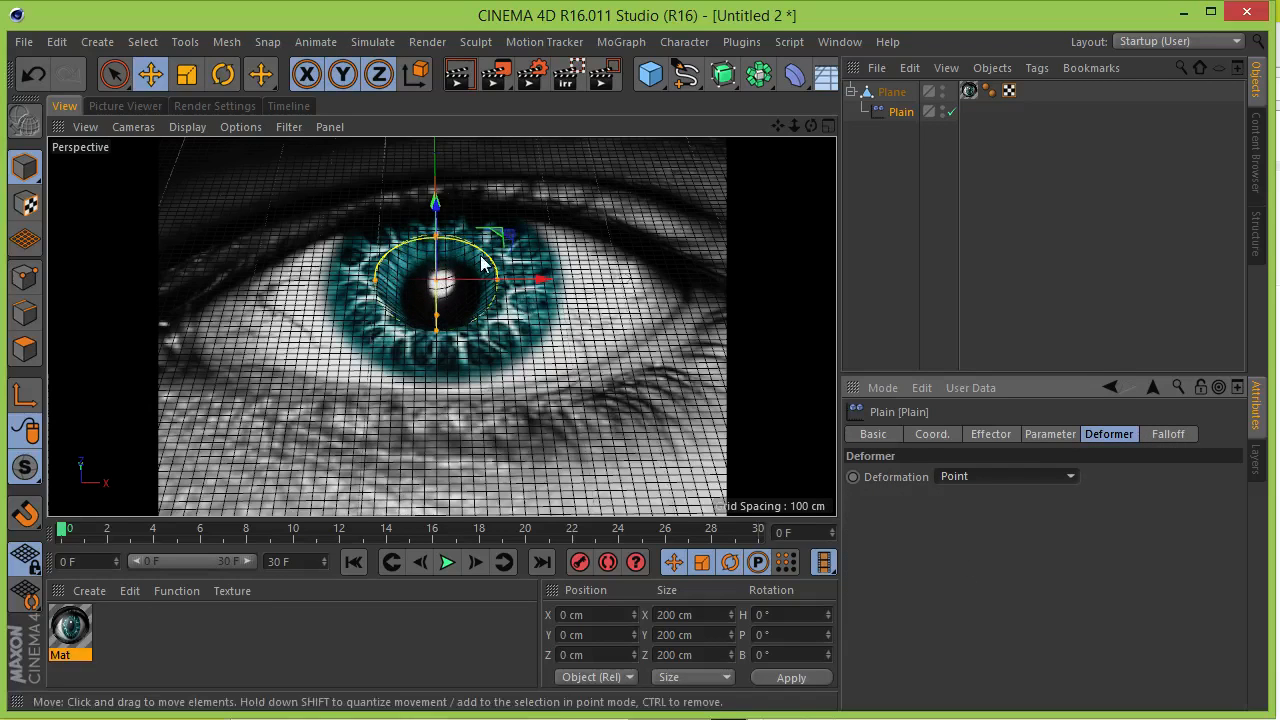
Switch the Plain effector's deformation off and back to Point to compare the effect on the eye.
left_click(1072, 476)
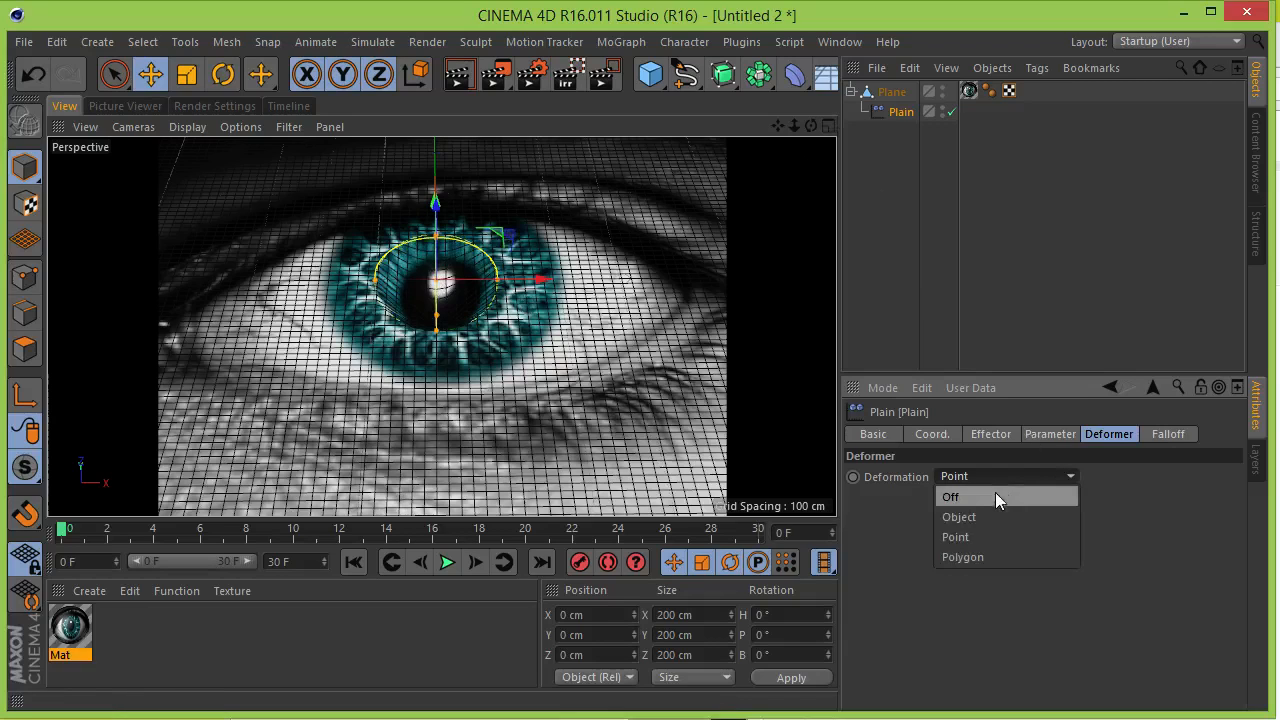
left_click(981, 496)
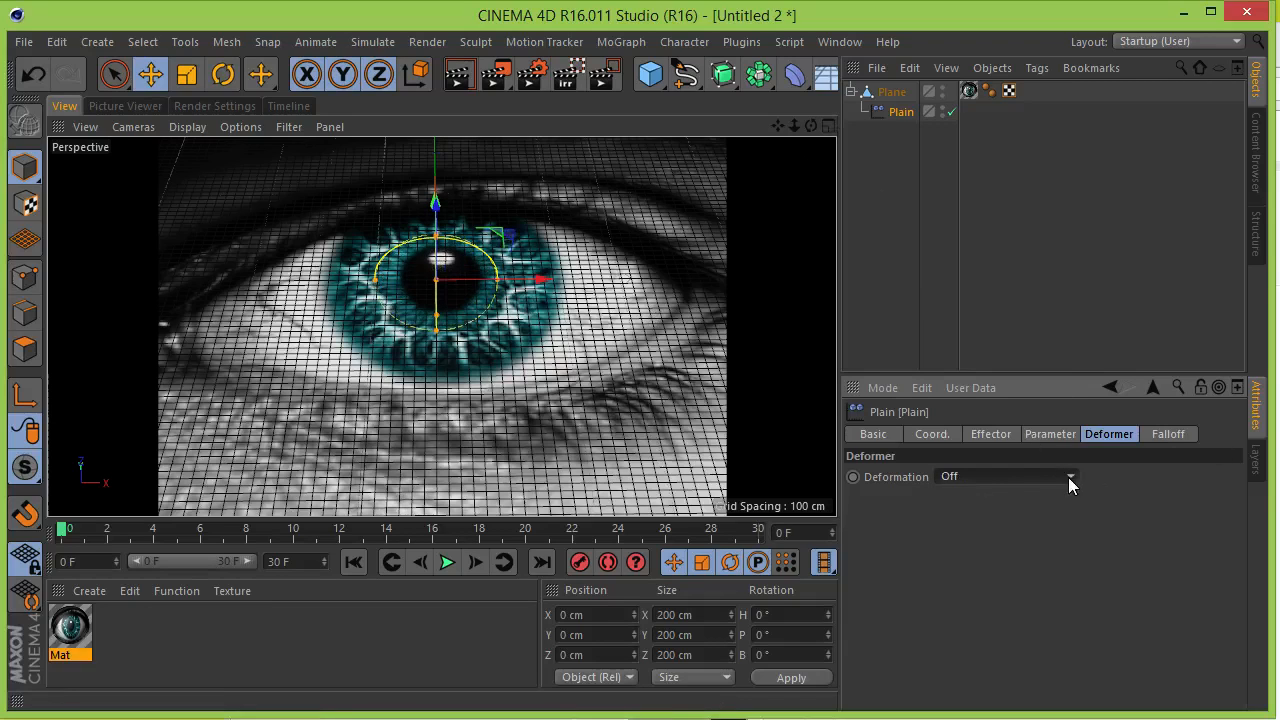
left_click(1068, 477)
left_click(973, 536)
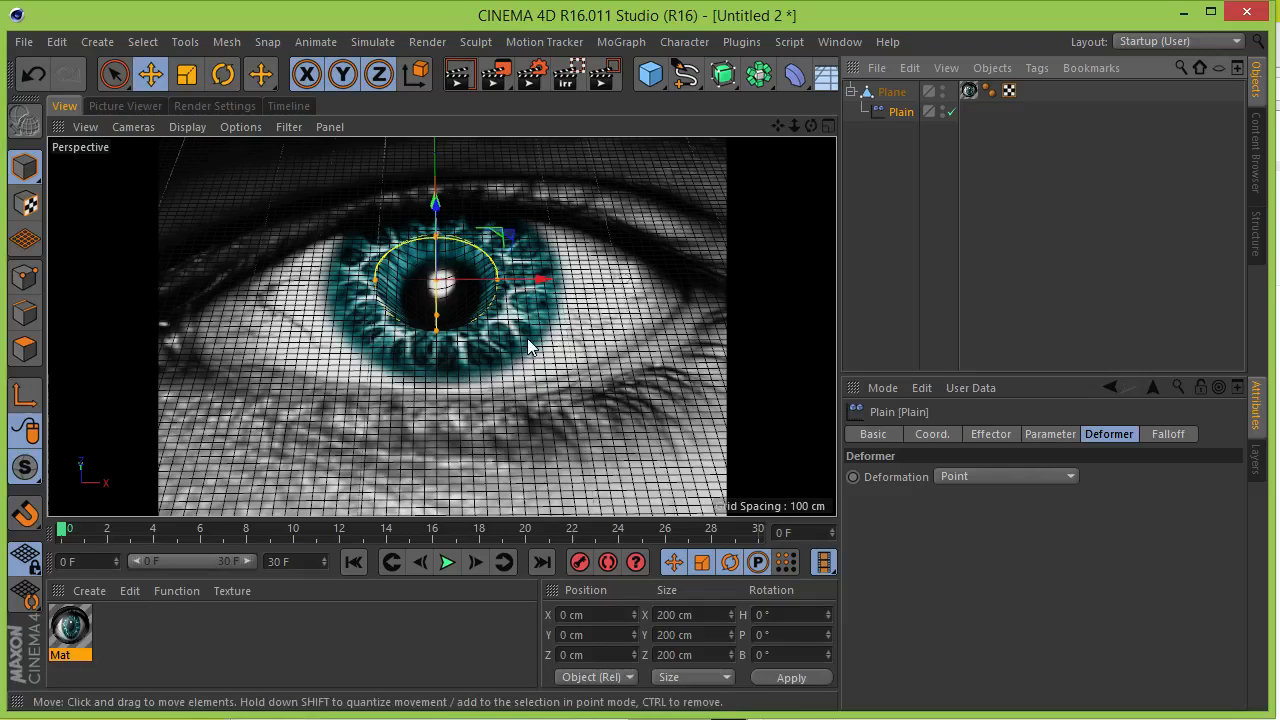
Fit the spherical falloff to the iris with size X 181 cm and Z 185 cm, shifting it to about 11.3 cm in X.
left_click(1045, 434)
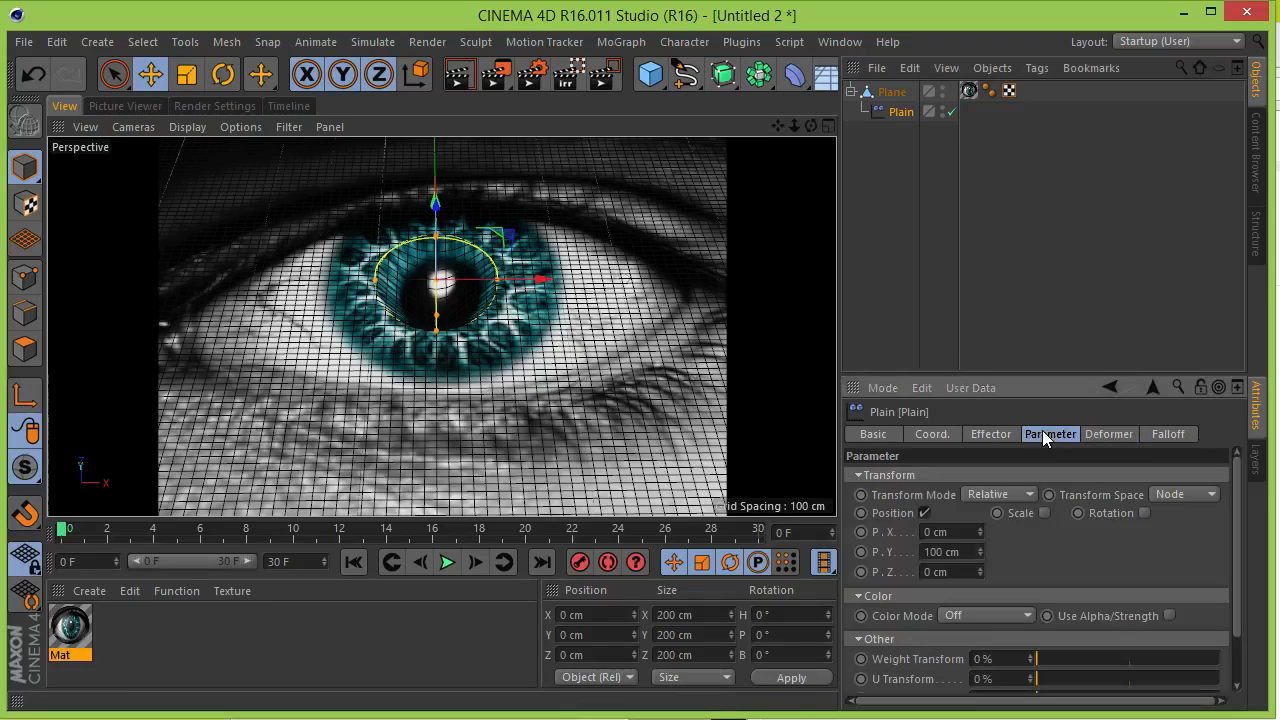
left_click(989, 435)
left_click(1093, 431)
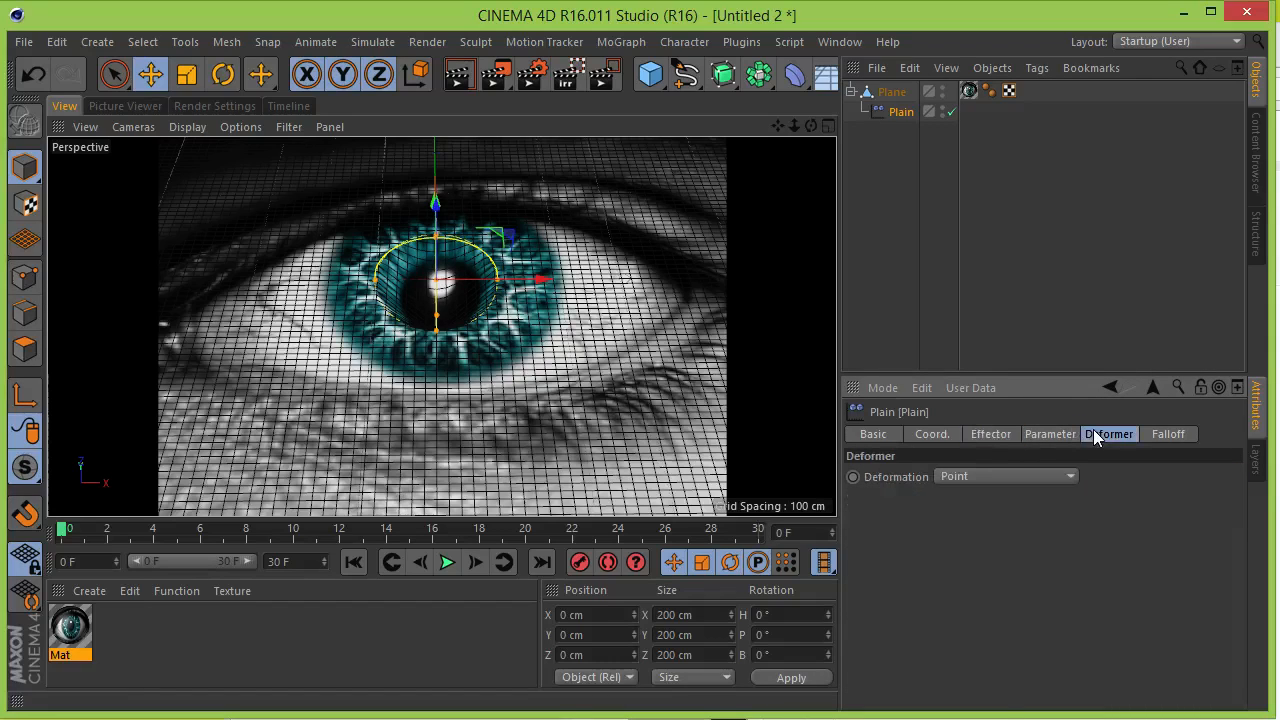
left_click(1168, 434)
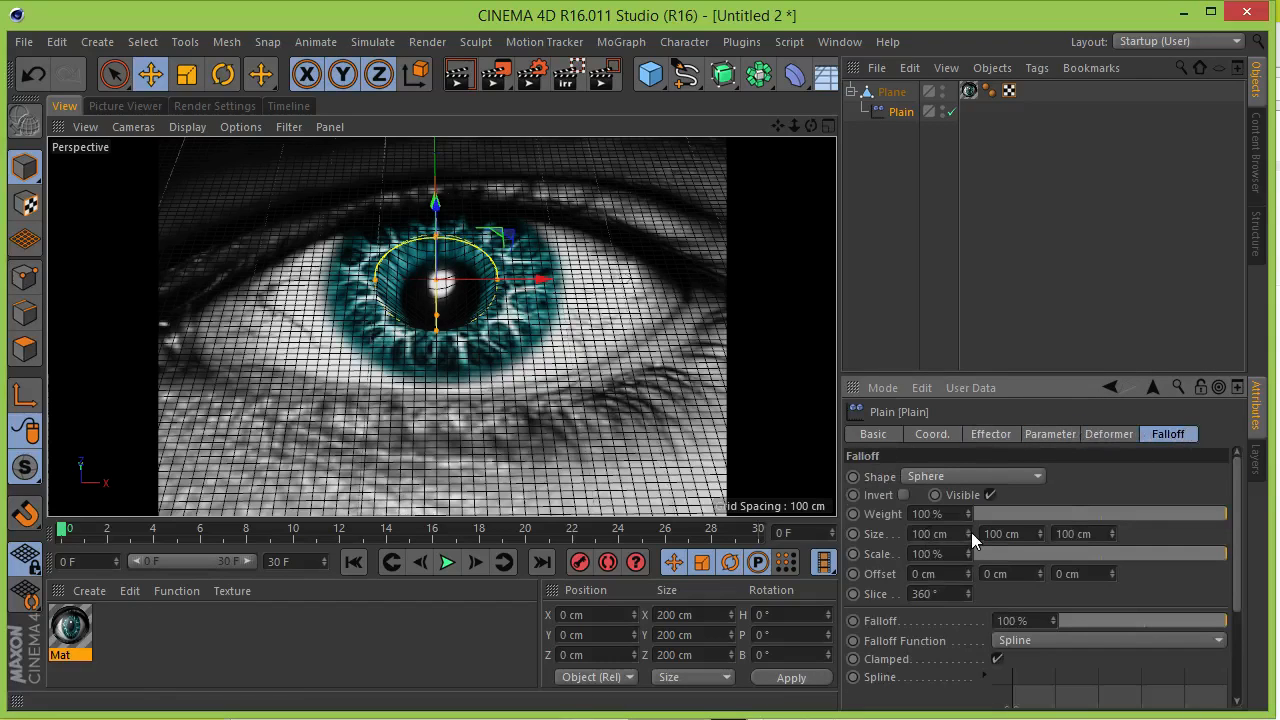
left_click_drag(969, 533, 1012, 533)
left_click(541, 278)
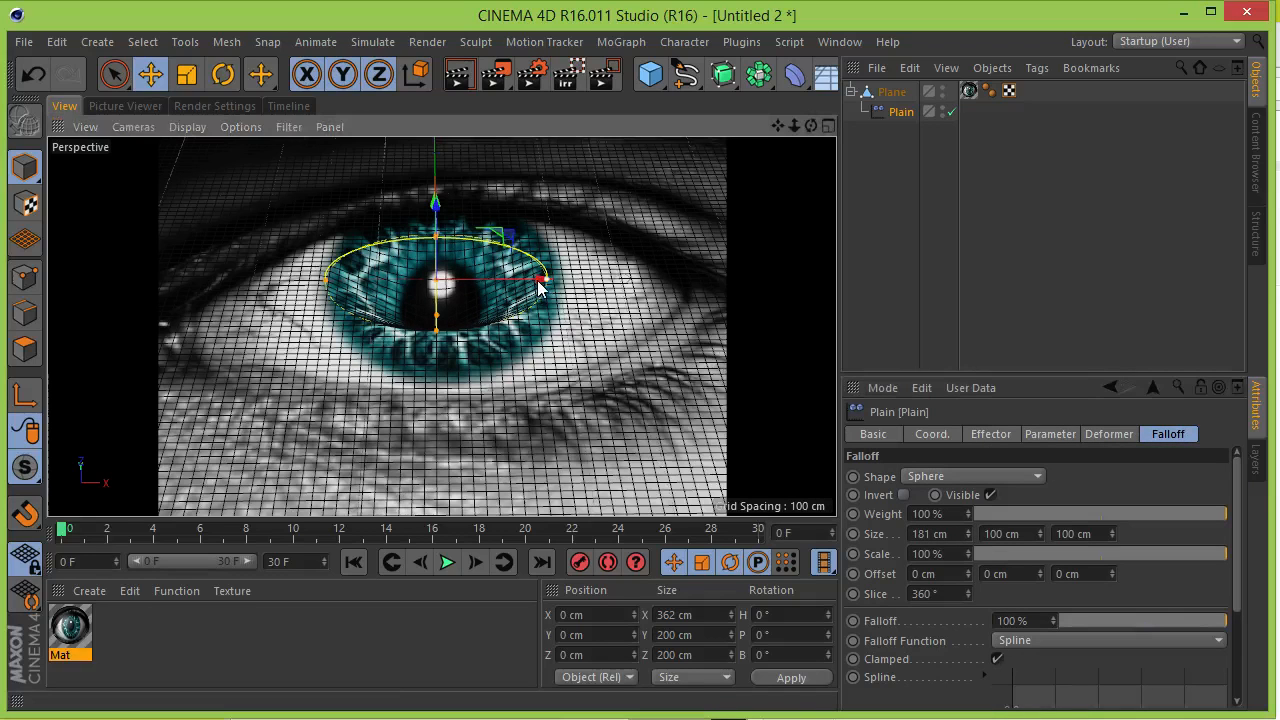
left_click_drag(540, 283, 545, 287)
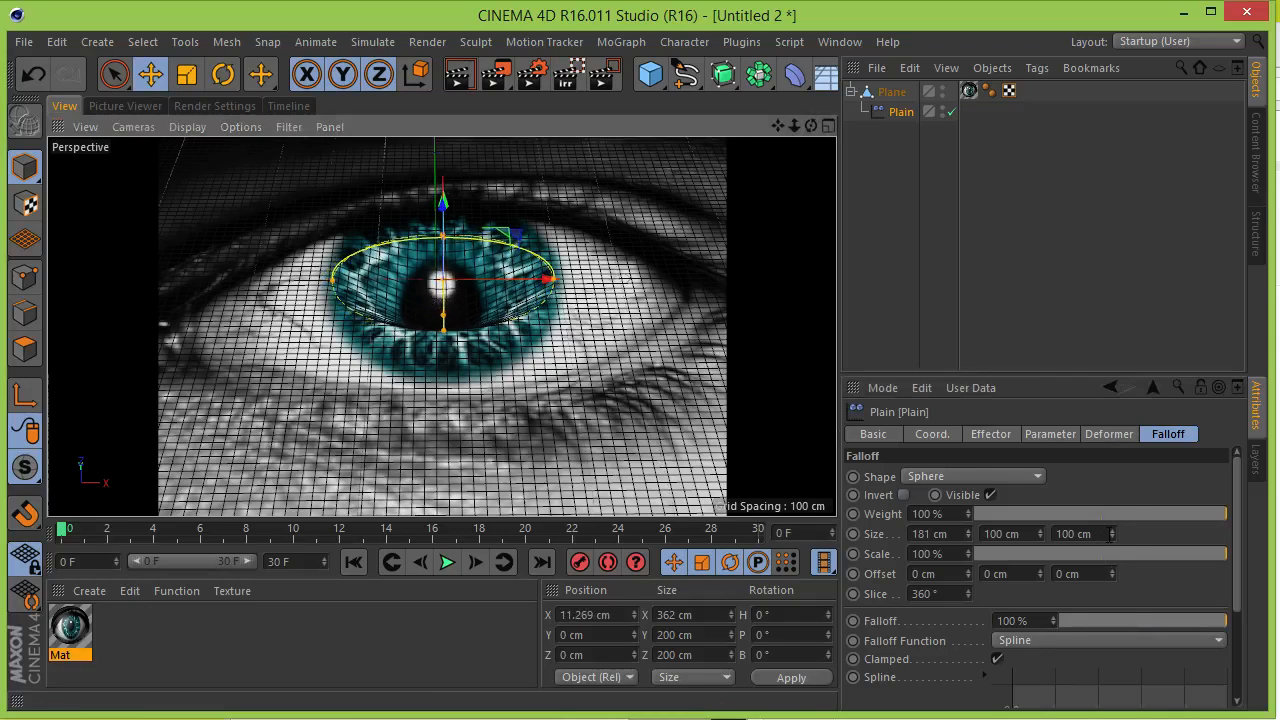
left_click_drag(1111, 533, 1111, 476)
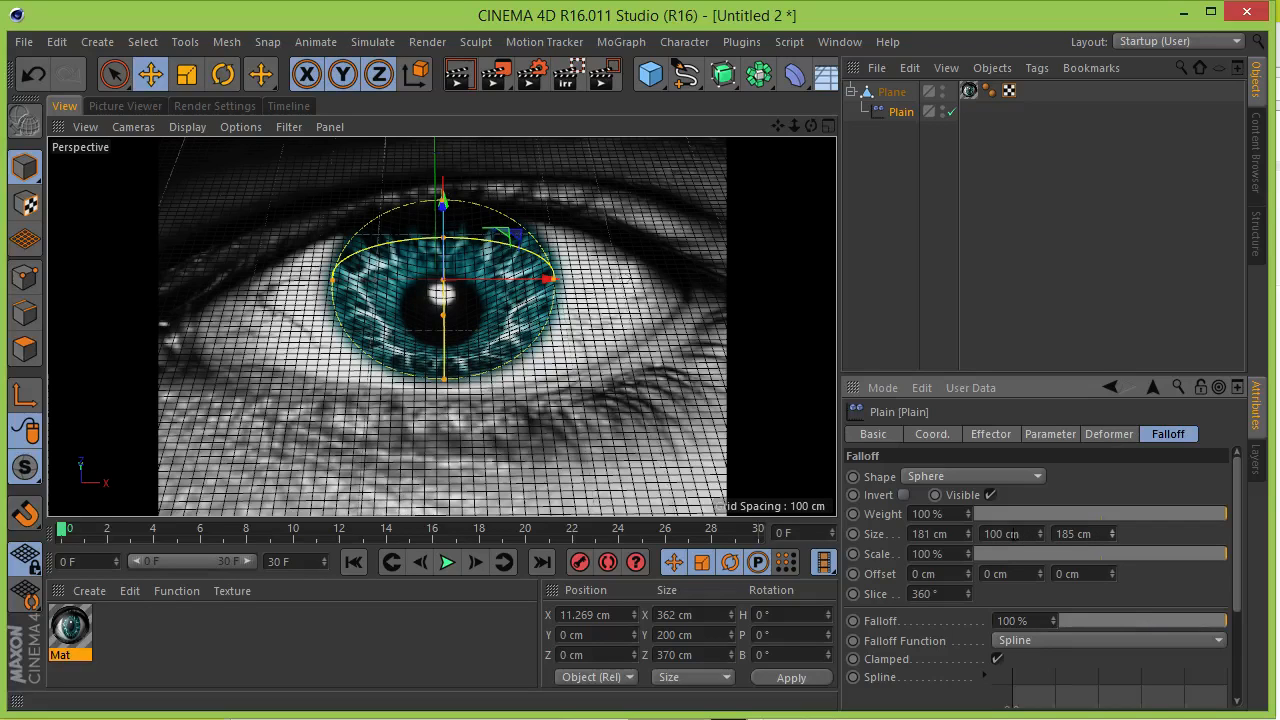
Enlarge the viewport's width and add a camera at the current view of the eye.
left_click(993, 435)
left_click(1034, 437)
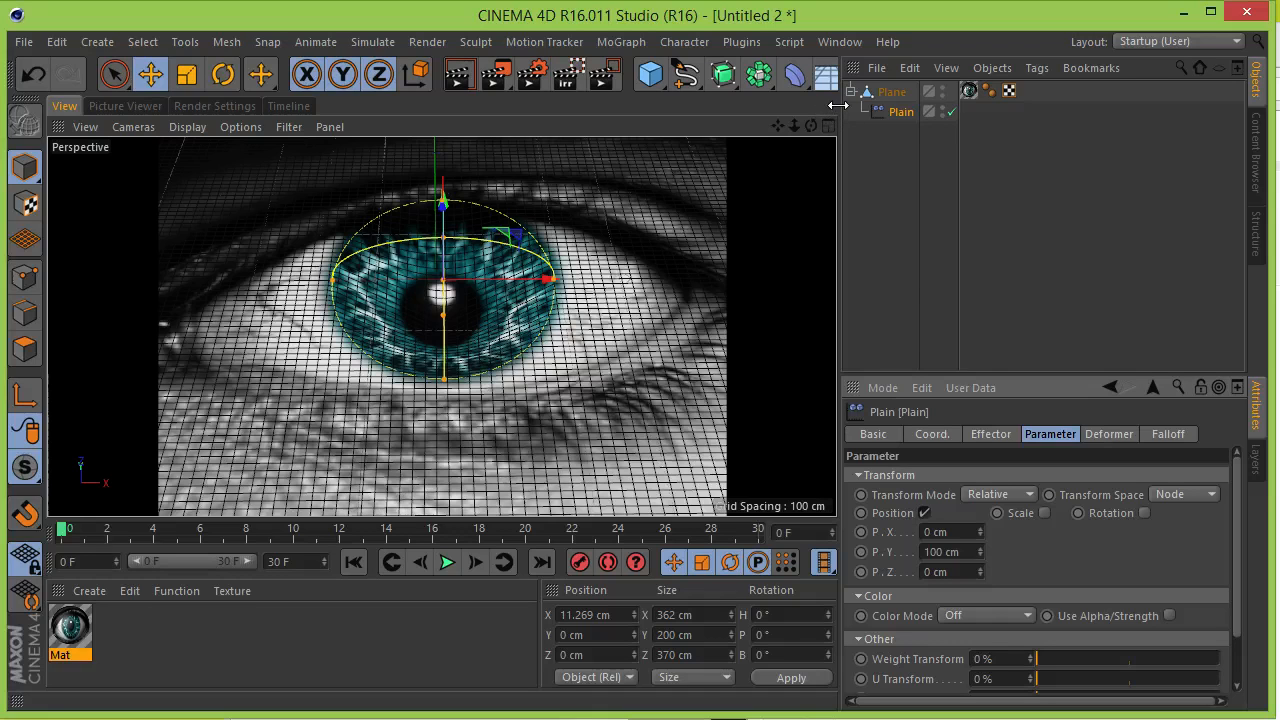
left_click_drag(837, 105, 887, 108)
left_click(862, 80)
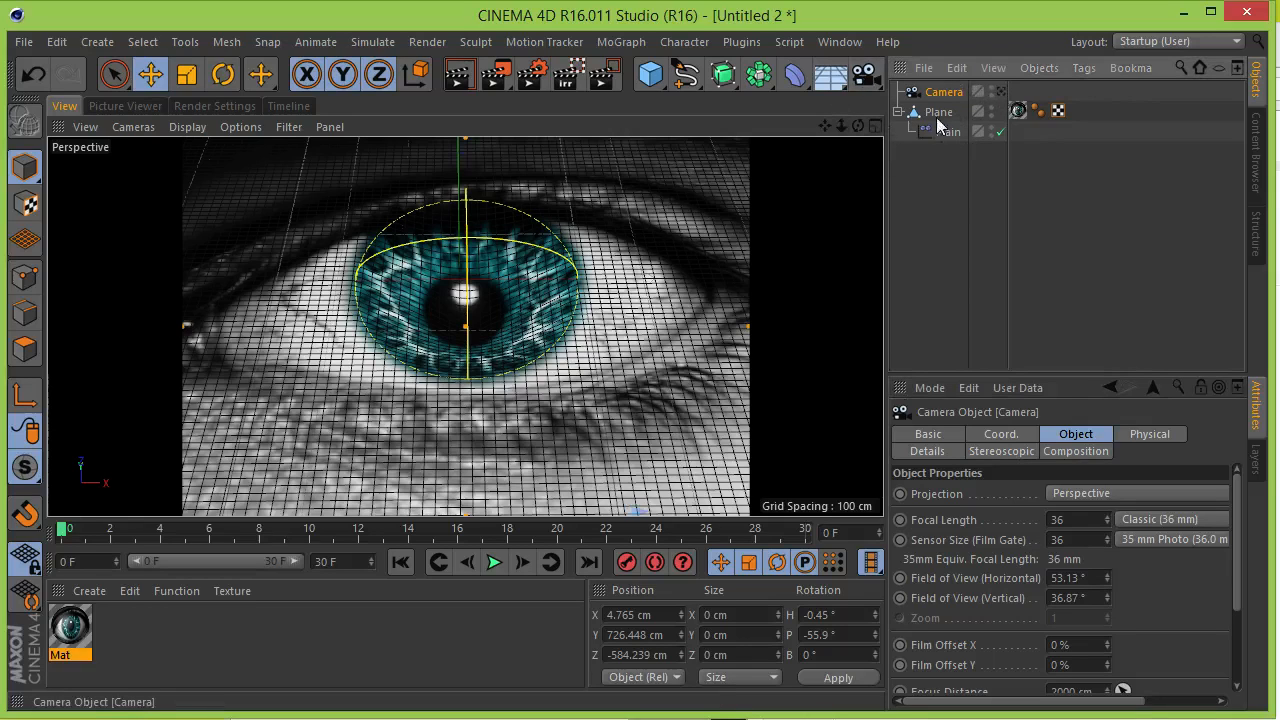
View the eye from a low angle and set the Plain effector's Y position offset to -256 cm.
left_click_drag(858, 123, 858, 71)
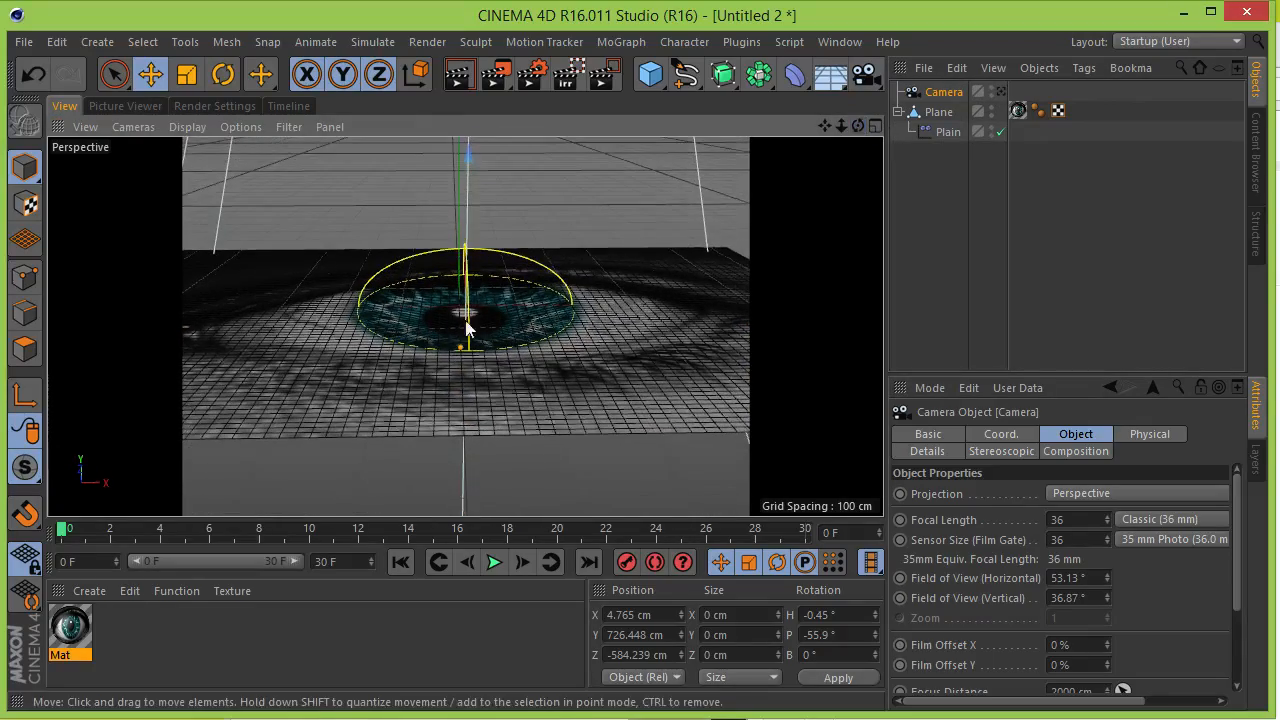
scroll(480, 303, "up", 4)
left_click_drag(480, 310, 437, 330, "alt")
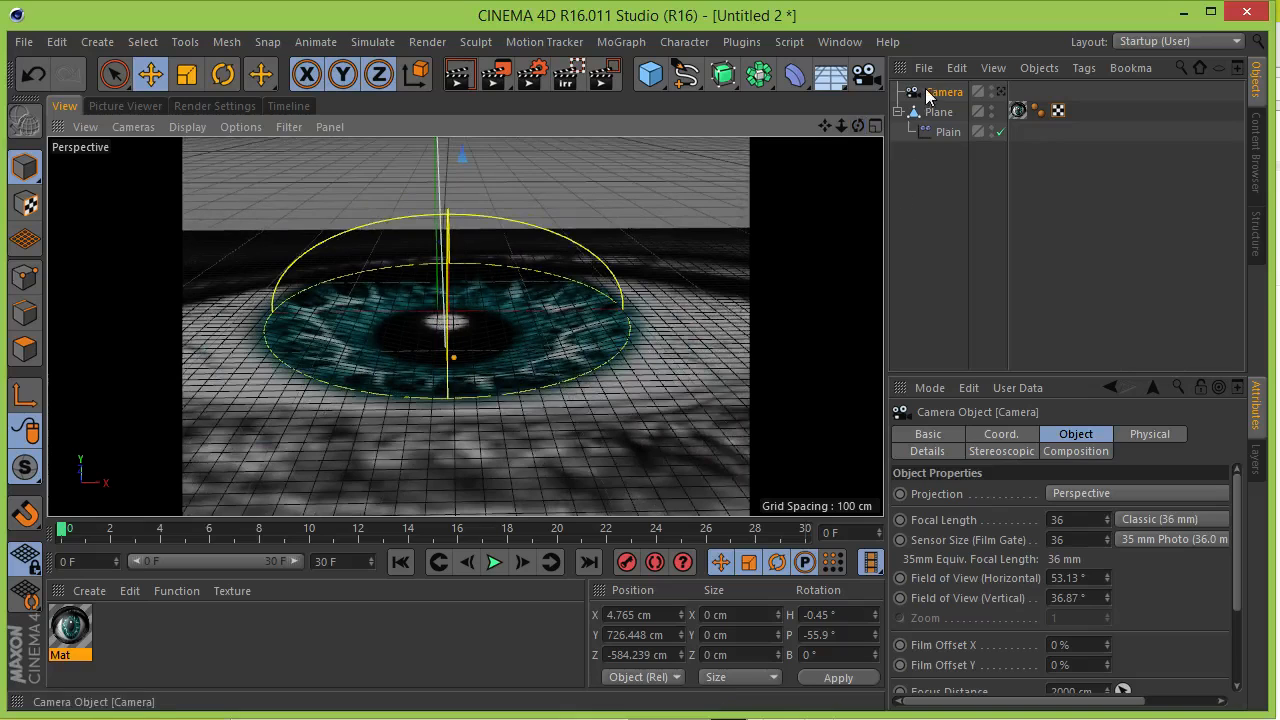
left_click(945, 133)
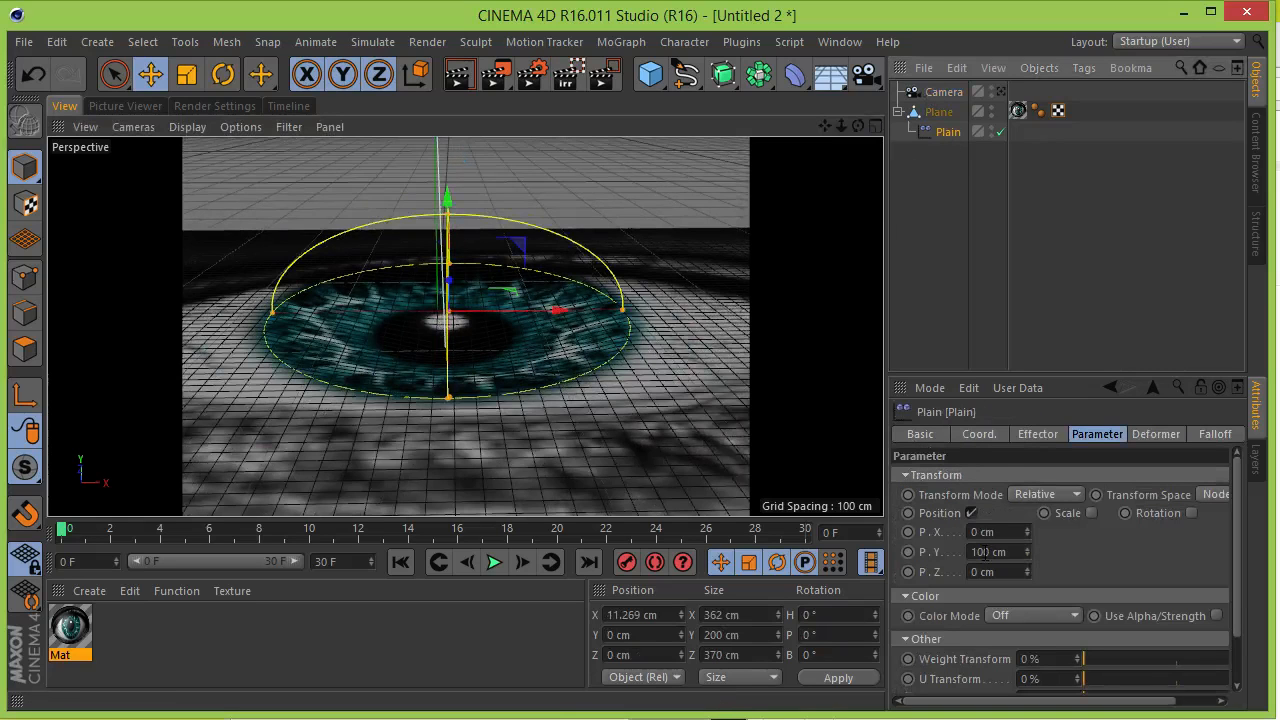
left_click_drag(1027, 552, 1027, 666)
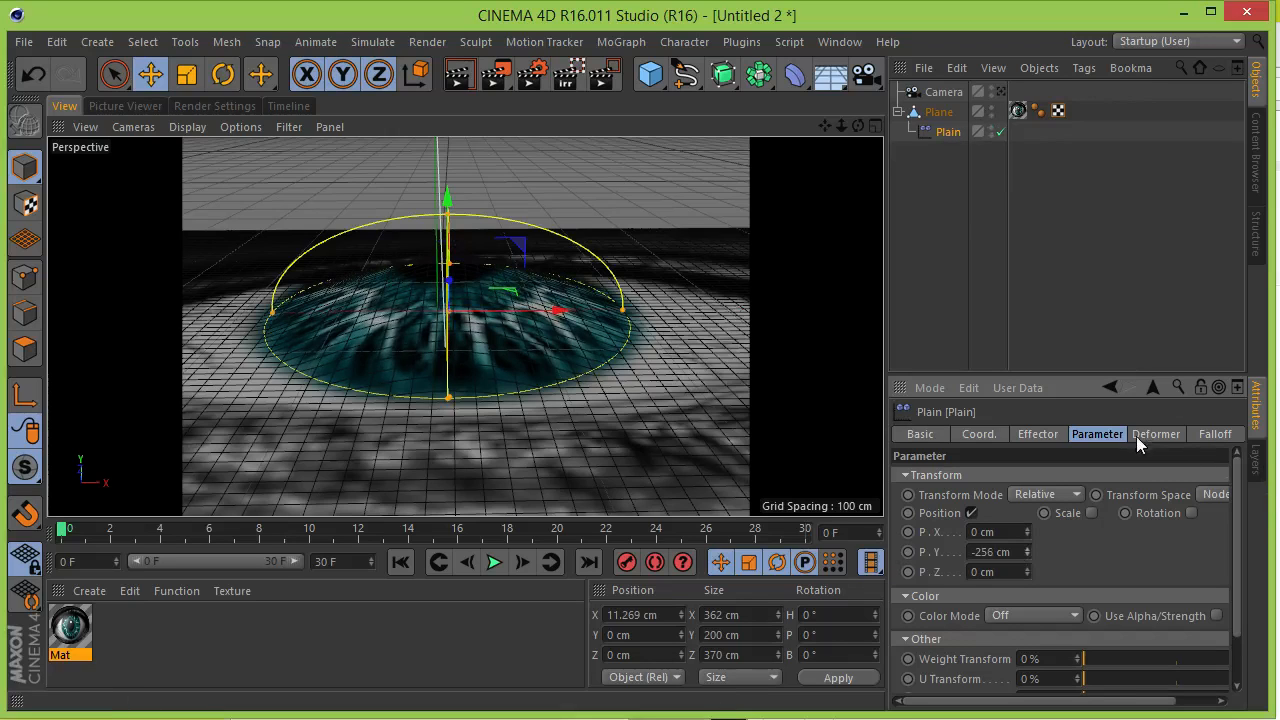
Set the spherical falloff's Y size to 111 cm and nudge the effector to about 0.08 cm in Y.
left_click(1216, 434)
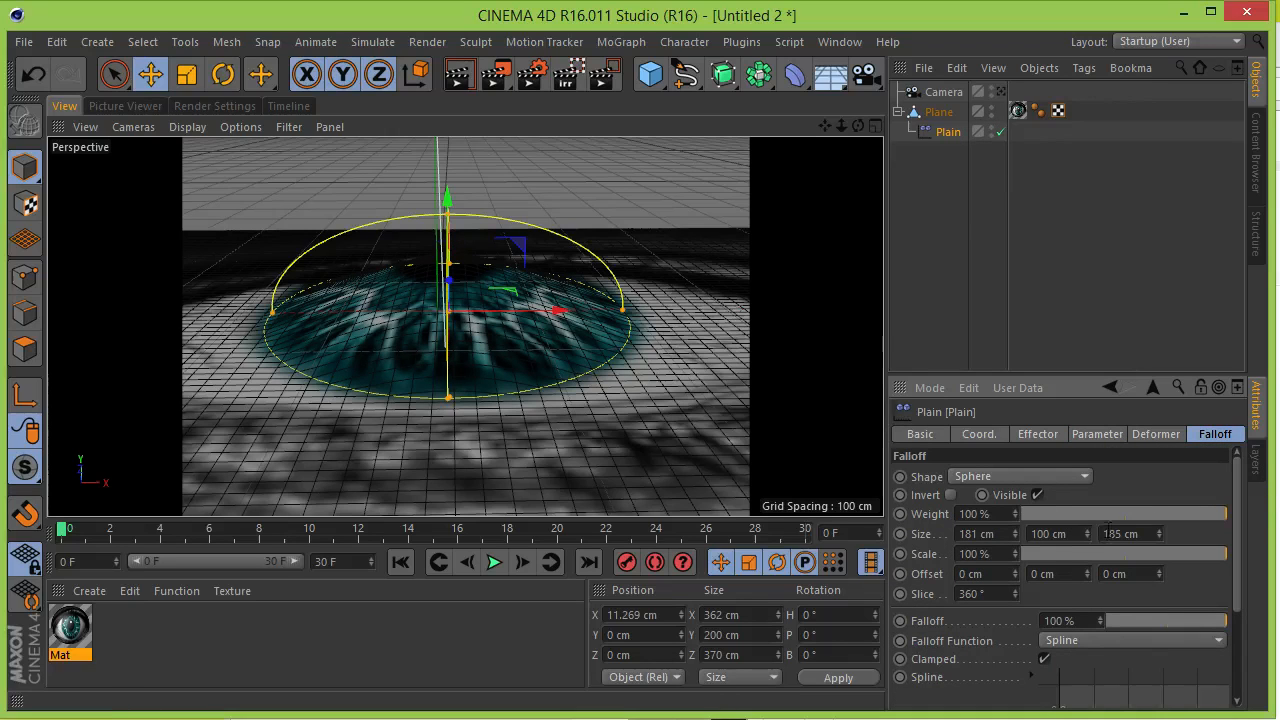
mouse_move(1085, 532)
left_mouse_down()
mouse_move(1085, 572)
mouse_move(1085, 532)
left_mouse_up()
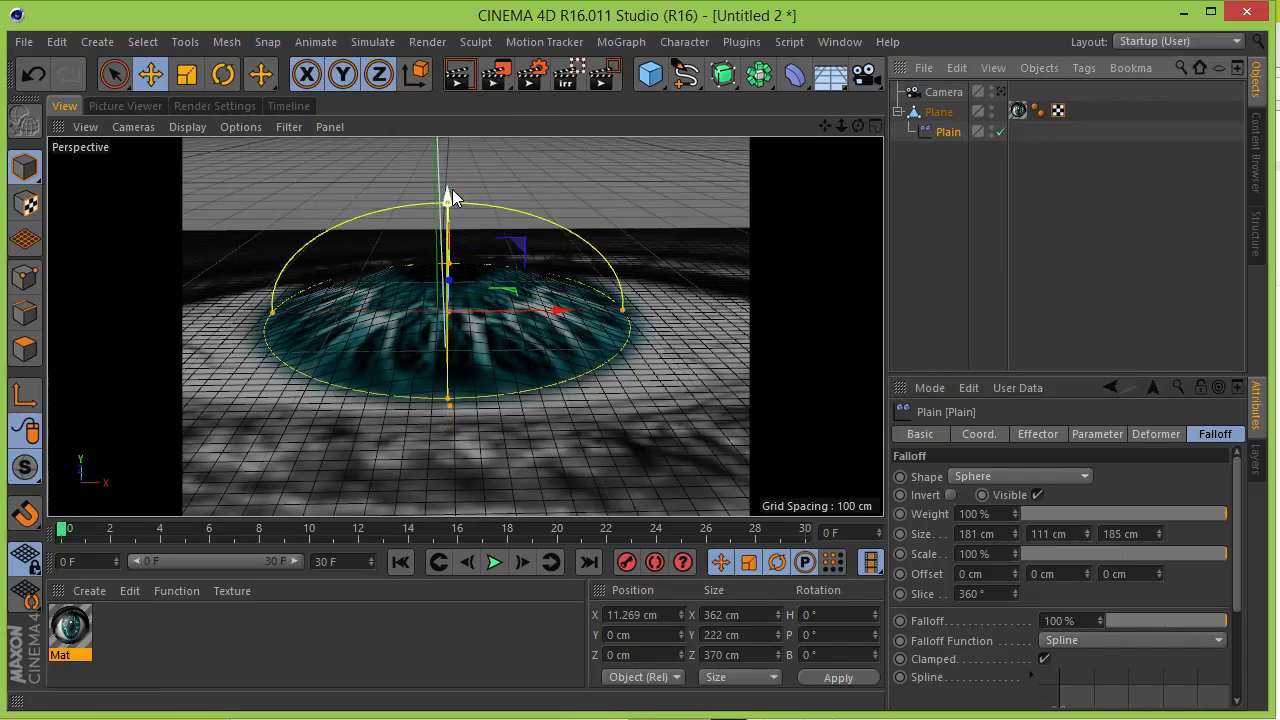
mouse_move(450, 192)
left_mouse_down()
mouse_move(444, 312)
mouse_move(437, 206)
mouse_move(449, 309)
mouse_move(449, 194)
mouse_move(441, 216)
mouse_move(443, 204)
left_mouse_up()
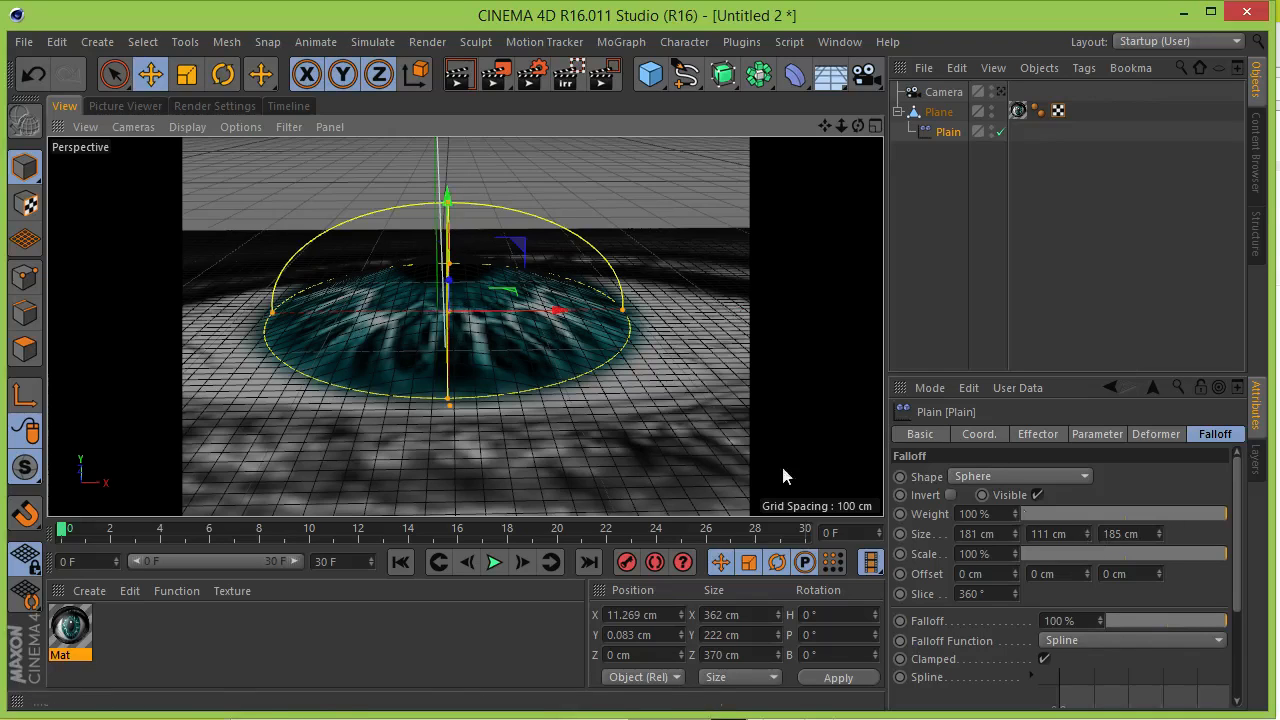
Push the Plain effector's Y position offset to -352 cm.
left_click(1156, 436)
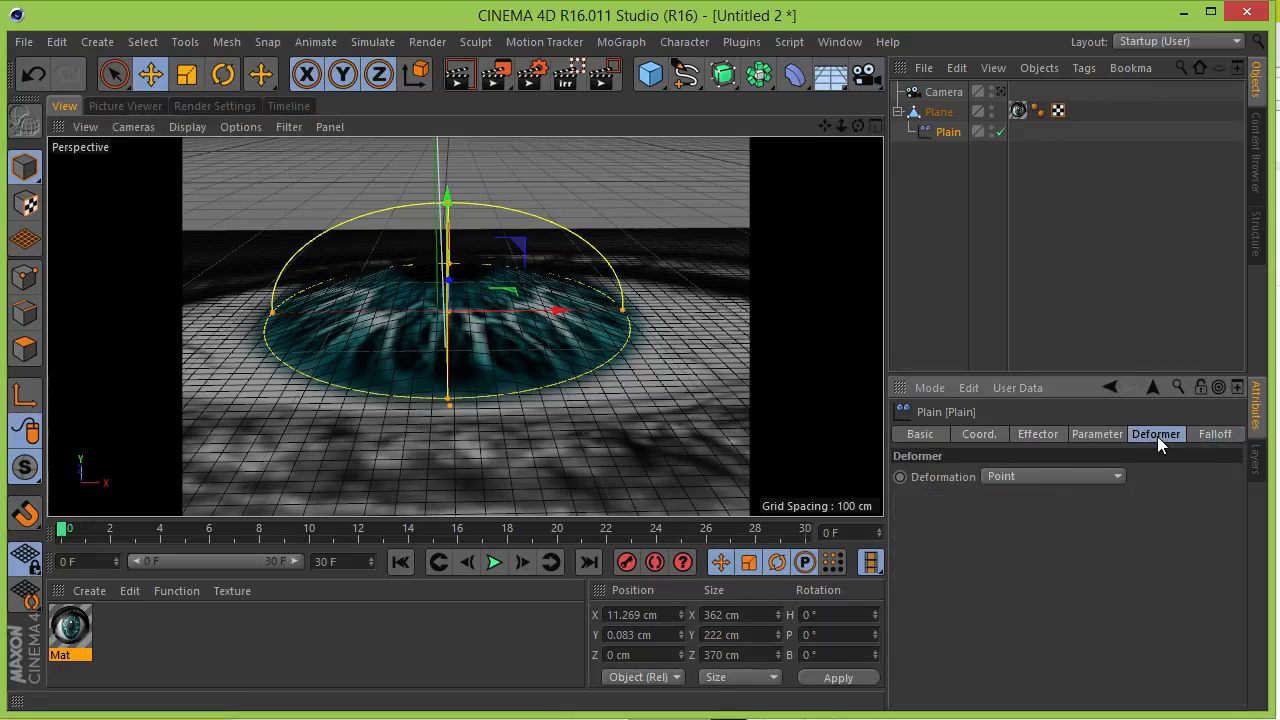
left_click(1096, 436)
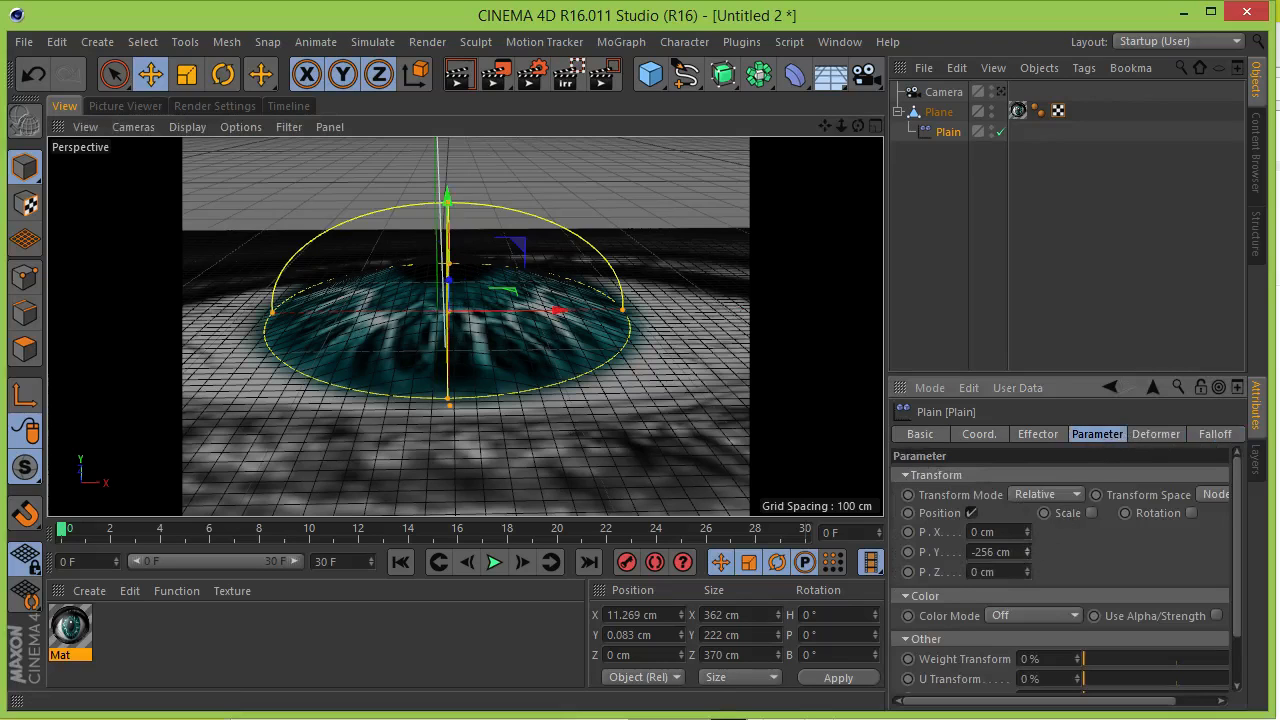
left_click_drag(1027, 552, 1027, 648)
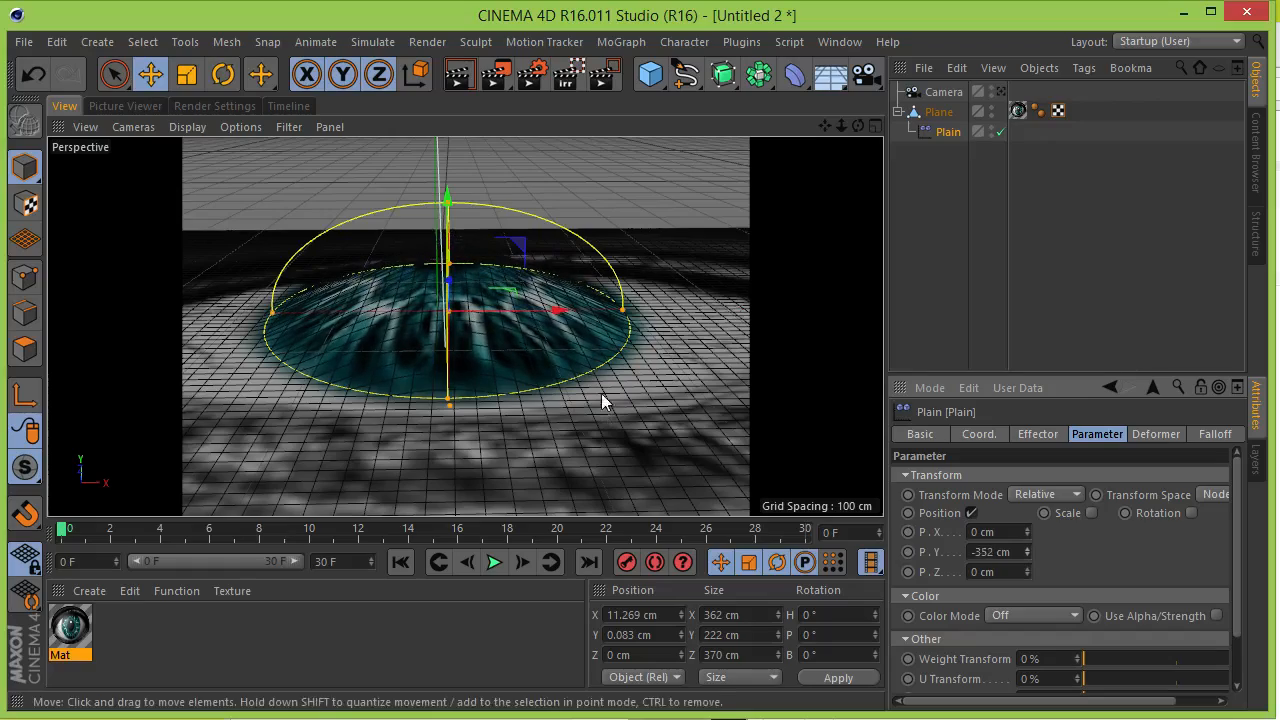
View the eye from a higher angle and set the Plain effector's Y position offset to 0 cm.
mouse_move(858, 126)
left_mouse_down()
mouse_move(857, 92)
mouse_move(855, 216)
mouse_move(857, 145)
left_mouse_up()
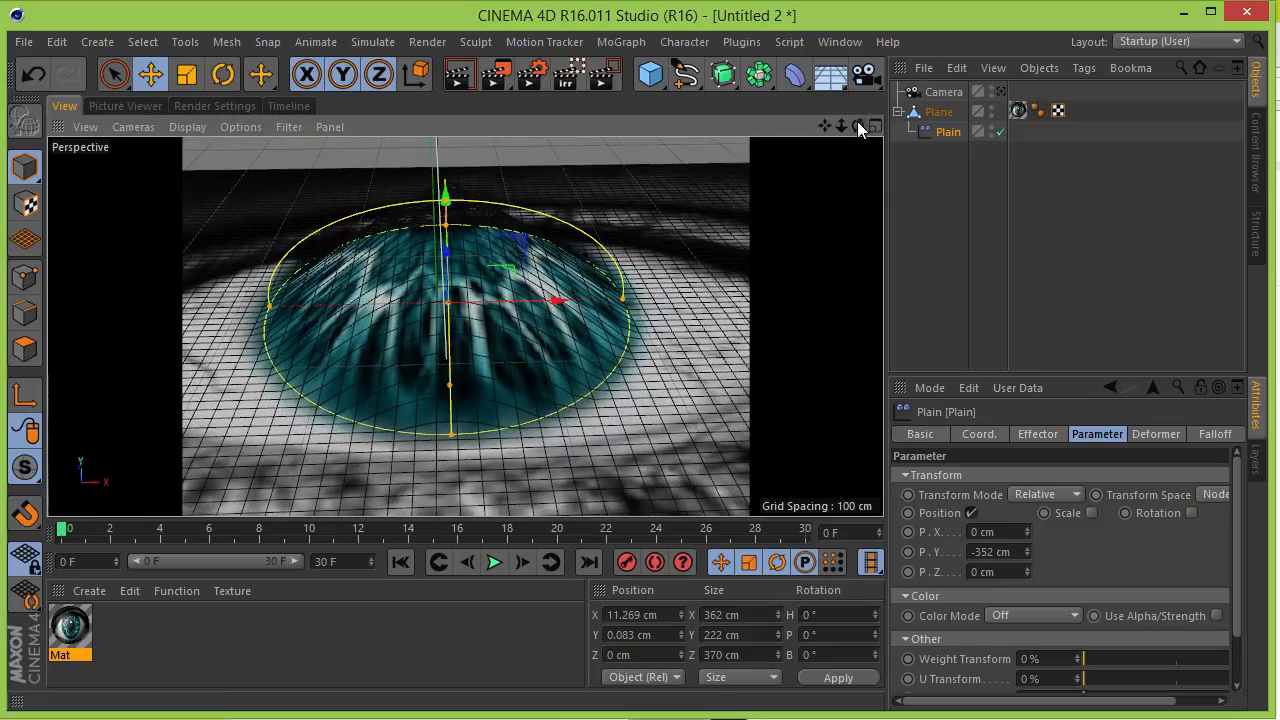
left_click_drag(857, 124, 857, 175)
left_click(1012, 552)
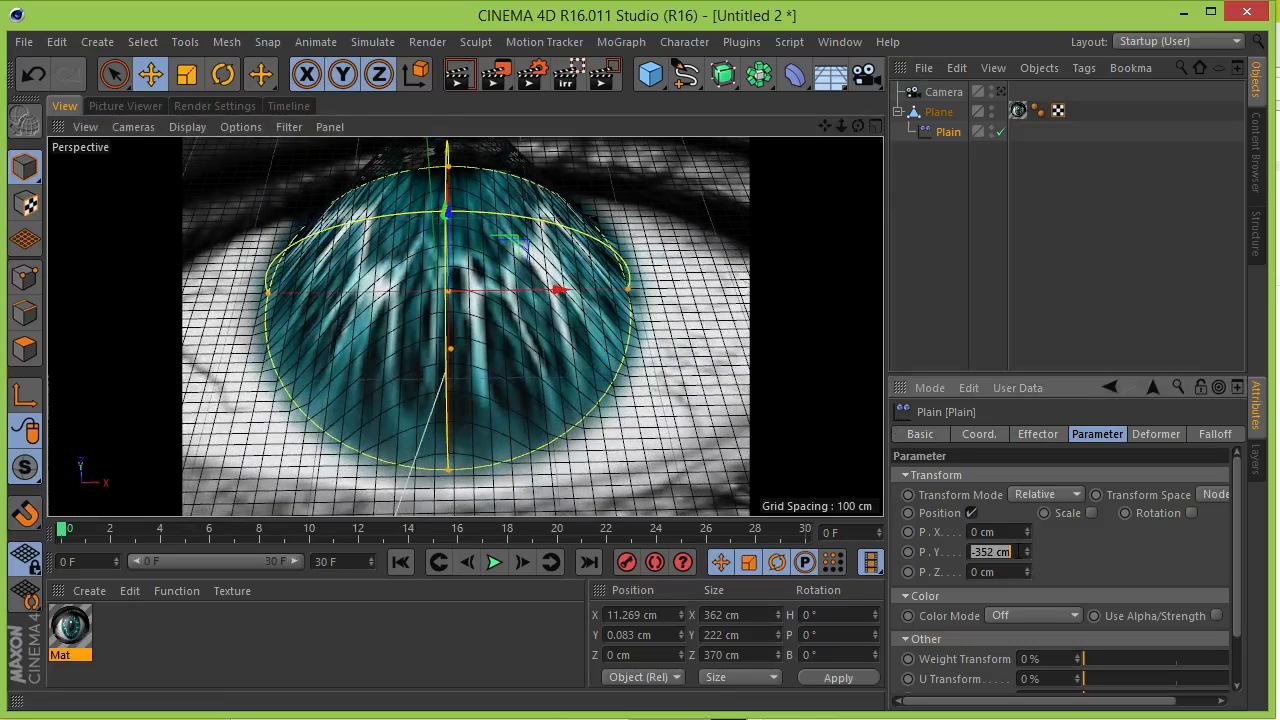
type("0")
key("Return")
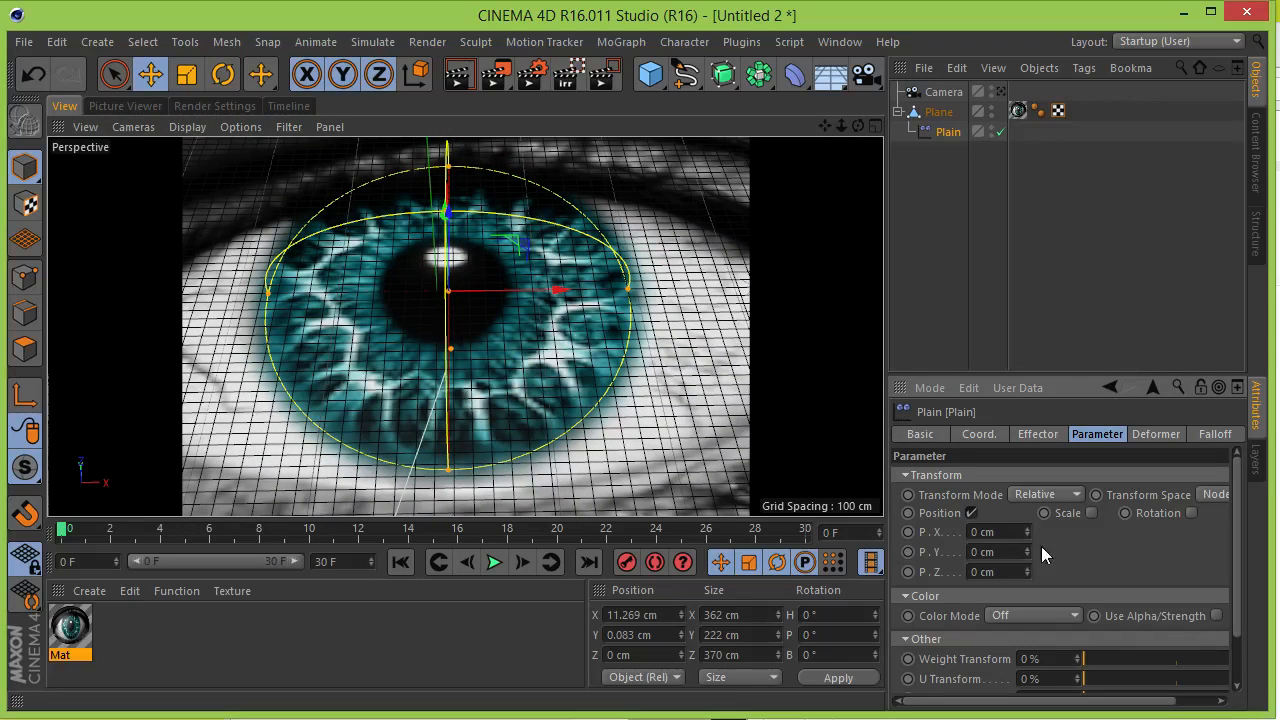
Try shifting the deformation along X, undo it, and set the Plain effector's Z position offset to 112 cm.
mouse_move(1026, 532)
left_mouse_down()
mouse_move(1060, 532)
mouse_move(1029, 532)
mouse_move(1022, 560)
mouse_move(1012, 525)
left_mouse_up()
key("ctrl+z")
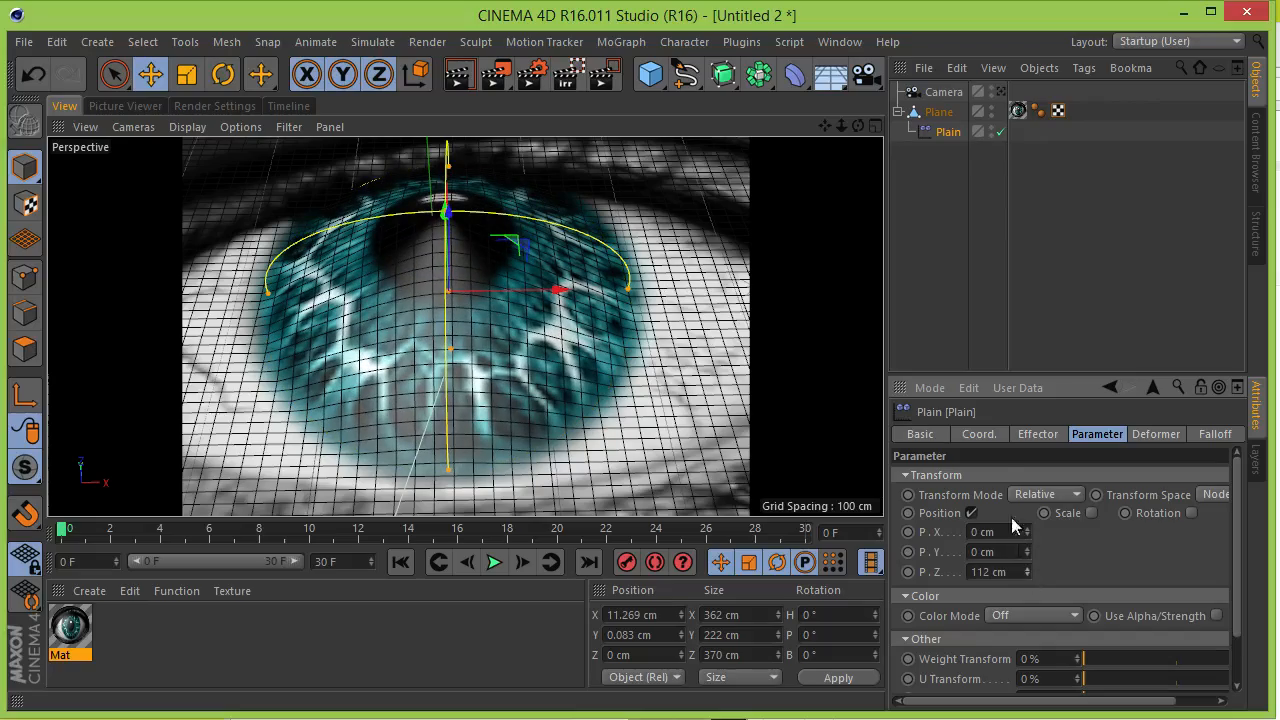
Nudge the Plain effector to about -0.04 cm in Y and enlarge its spherical falloff to 276 cm overall height.
left_click_drag(859, 126, 859, 85)
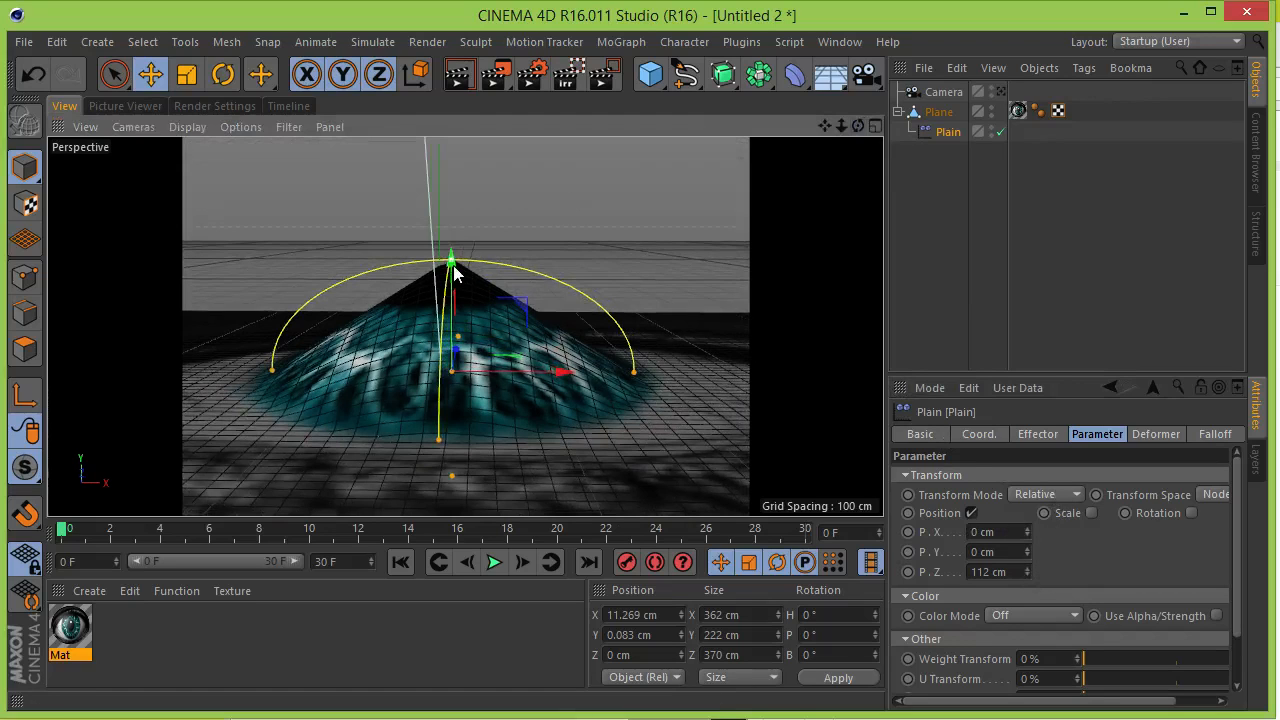
mouse_move(455, 274)
left_mouse_down()
mouse_move(451, 405)
mouse_move(458, 262)
left_mouse_up()
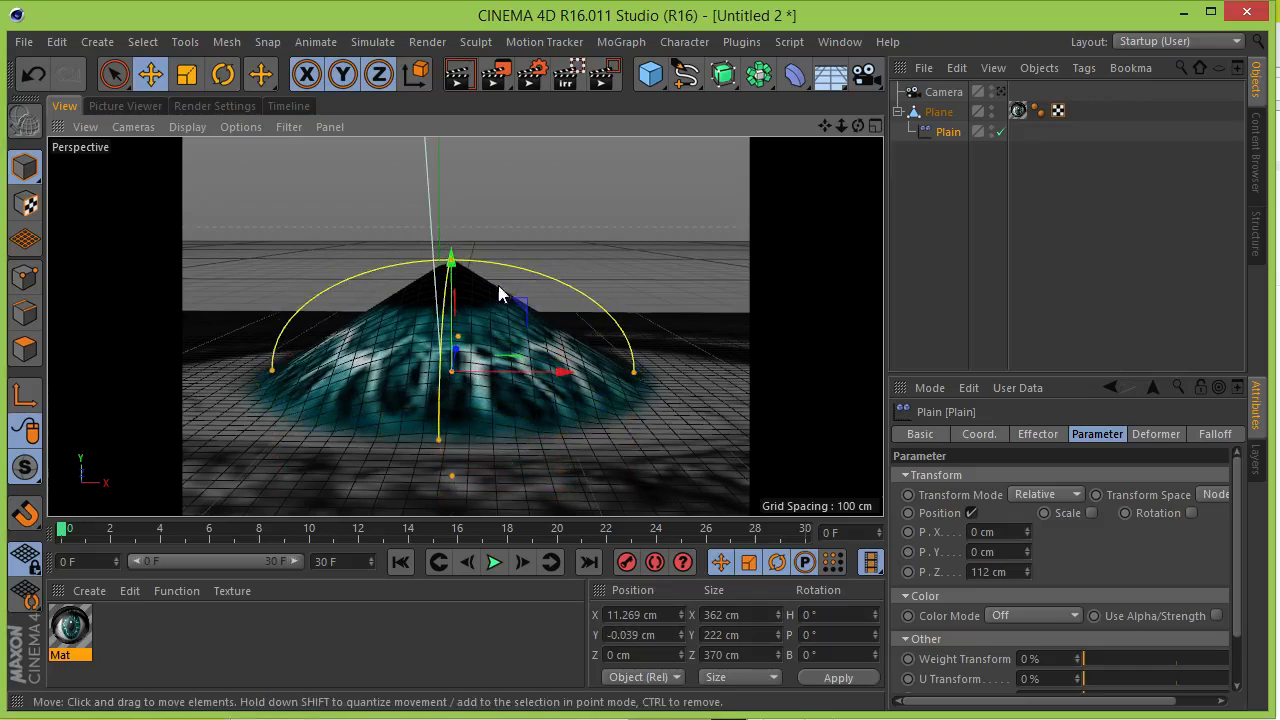
left_click(1214, 436)
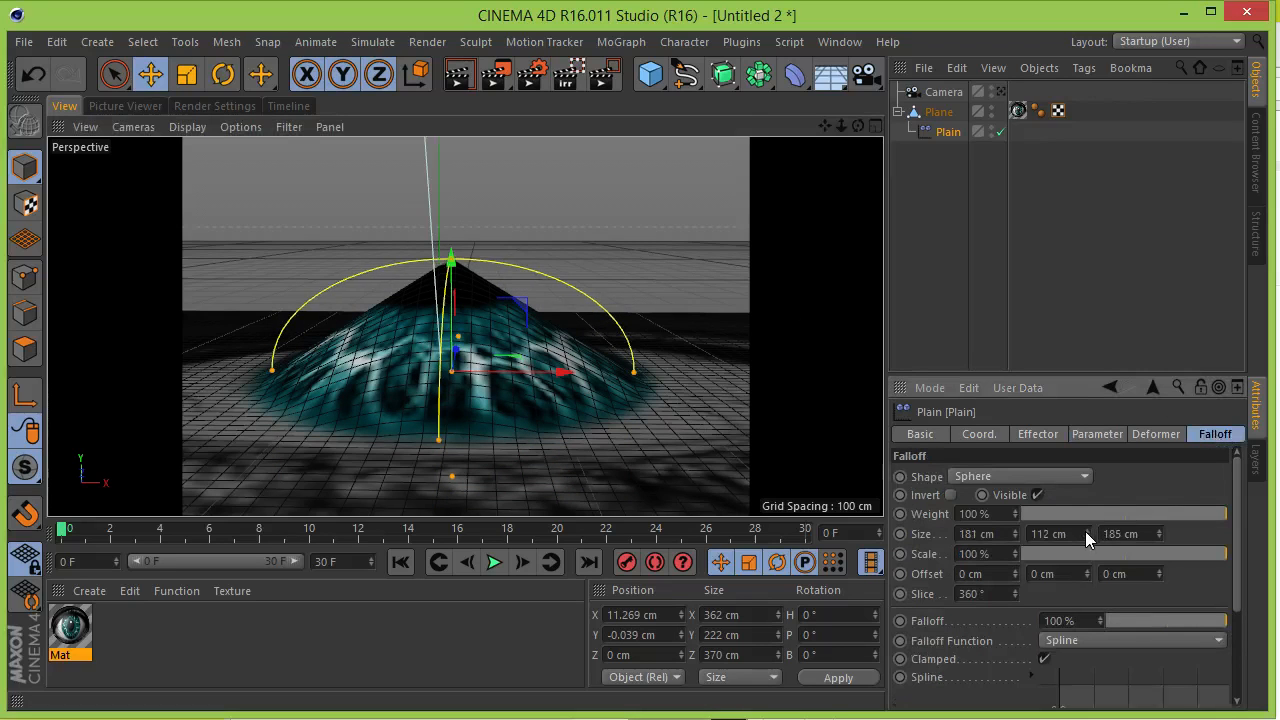
mouse_move(1086, 533)
left_mouse_down()
mouse_move(1089, 500)
mouse_move(1089, 523)
left_mouse_up()
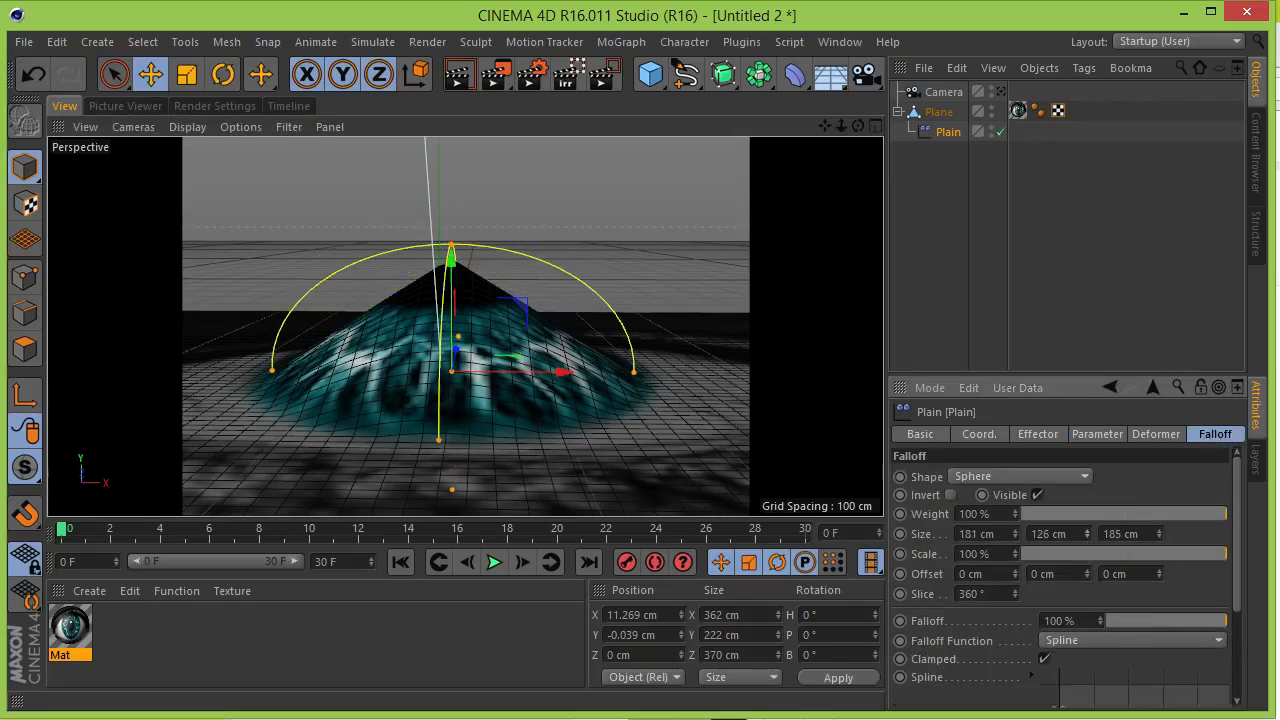
mouse_move(1223, 619)
left_mouse_down()
mouse_move(1071, 640)
mouse_move(1180, 626)
mouse_move(1100, 623)
mouse_move(1203, 640)
mouse_move(1244, 630)
left_mouse_up()
mouse_move(1086, 533)
left_mouse_down()
mouse_move(1086, 553)
mouse_move(1086, 520)
mouse_move(1086, 536)
left_mouse_up()
Lower the Plain effector to about -137.7 cm in Y, beneath the plane, and keyframe its position at frame 0.
left_click(1147, 435)
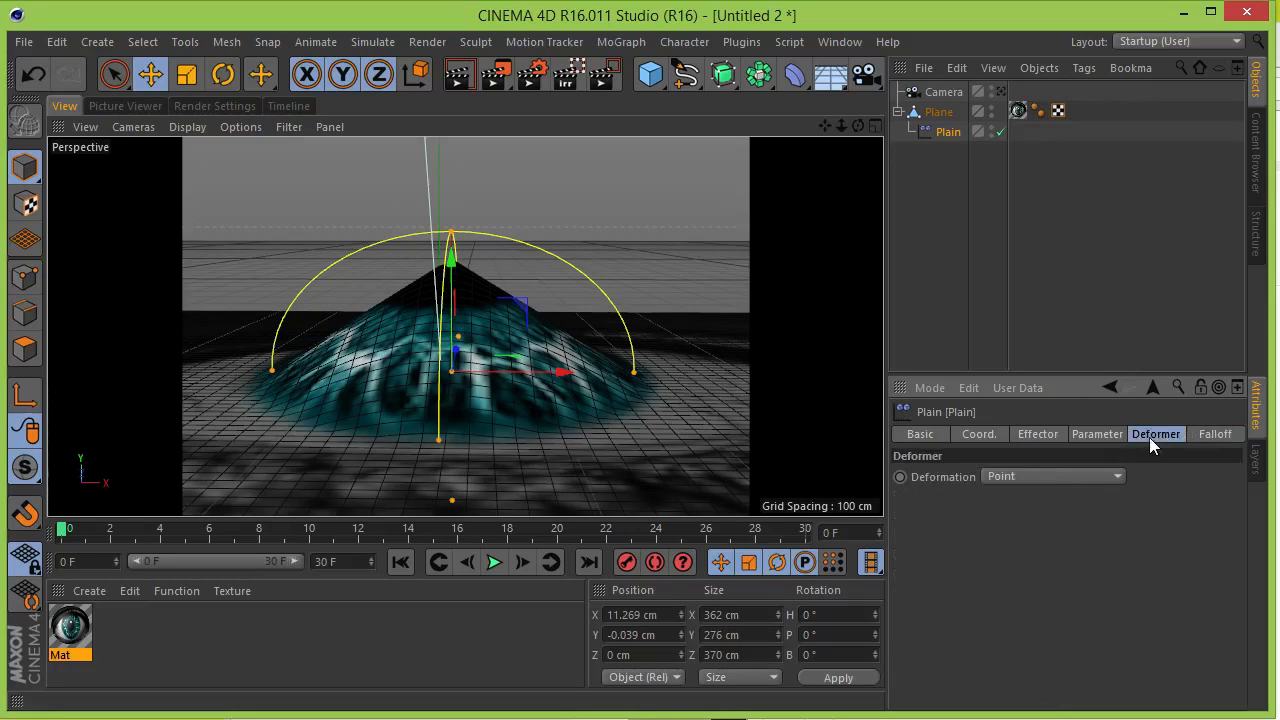
left_click(1100, 435)
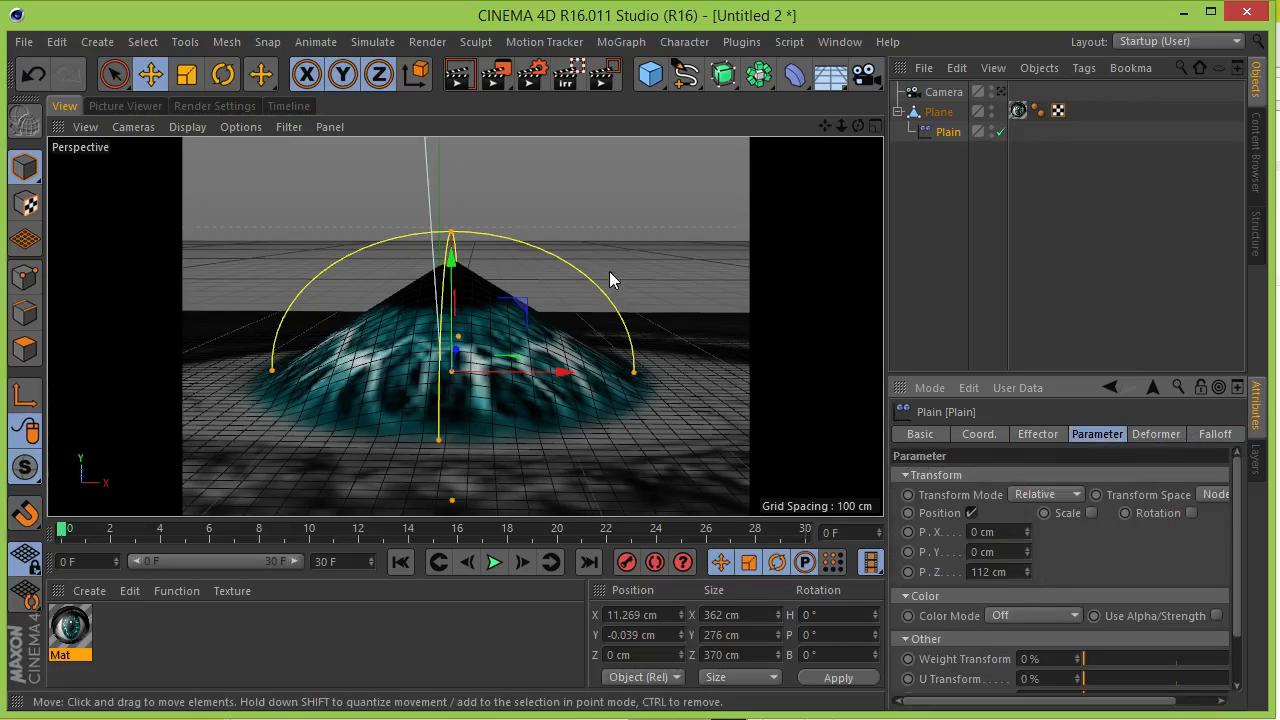
left_click_drag(452, 268, 441, 403)
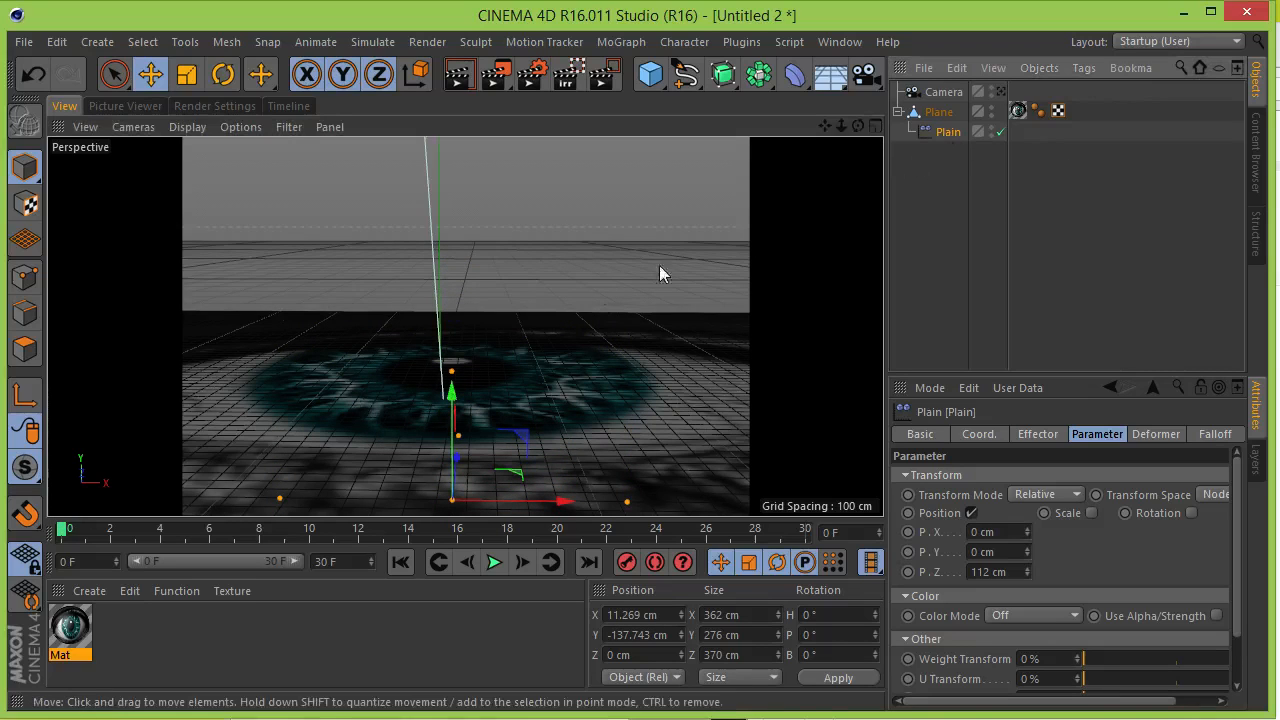
left_click(985, 435)
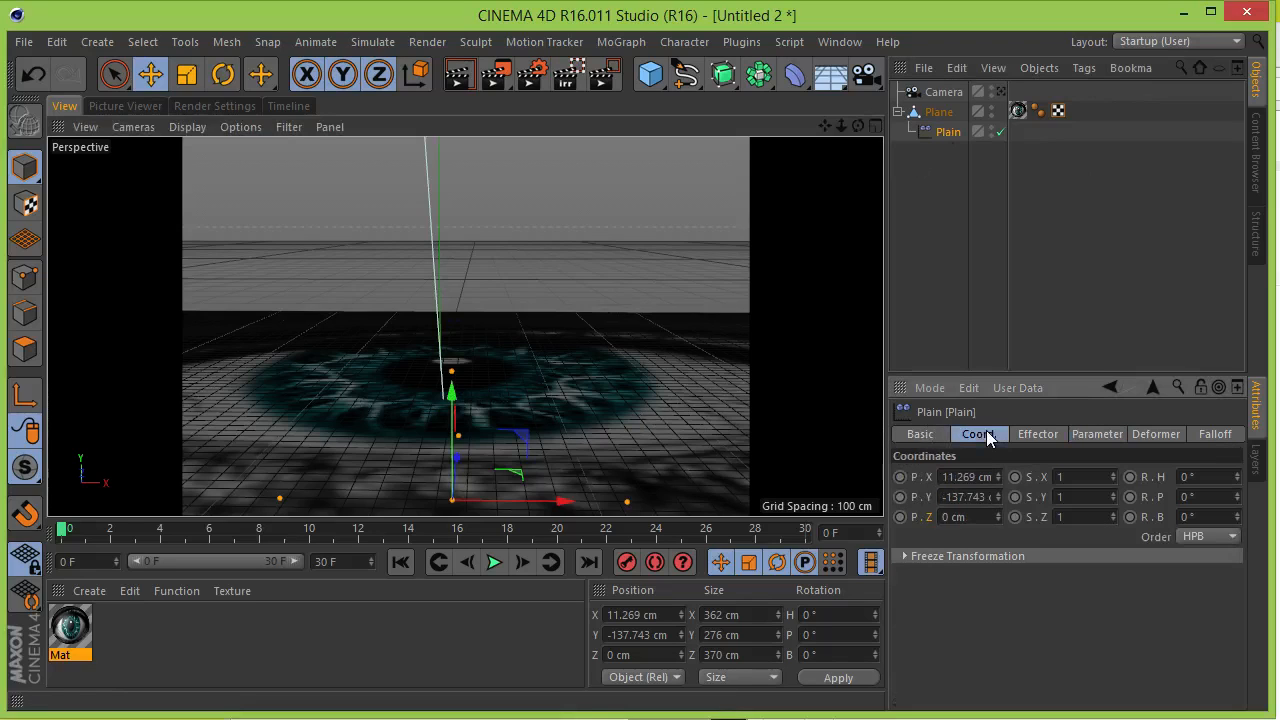
left_click(900, 477, "ctrl")
At frame 15, raise the Plain effector to about -25.3 cm in Y and keyframe its position.
left_click_drag(62, 531, 370, 540)
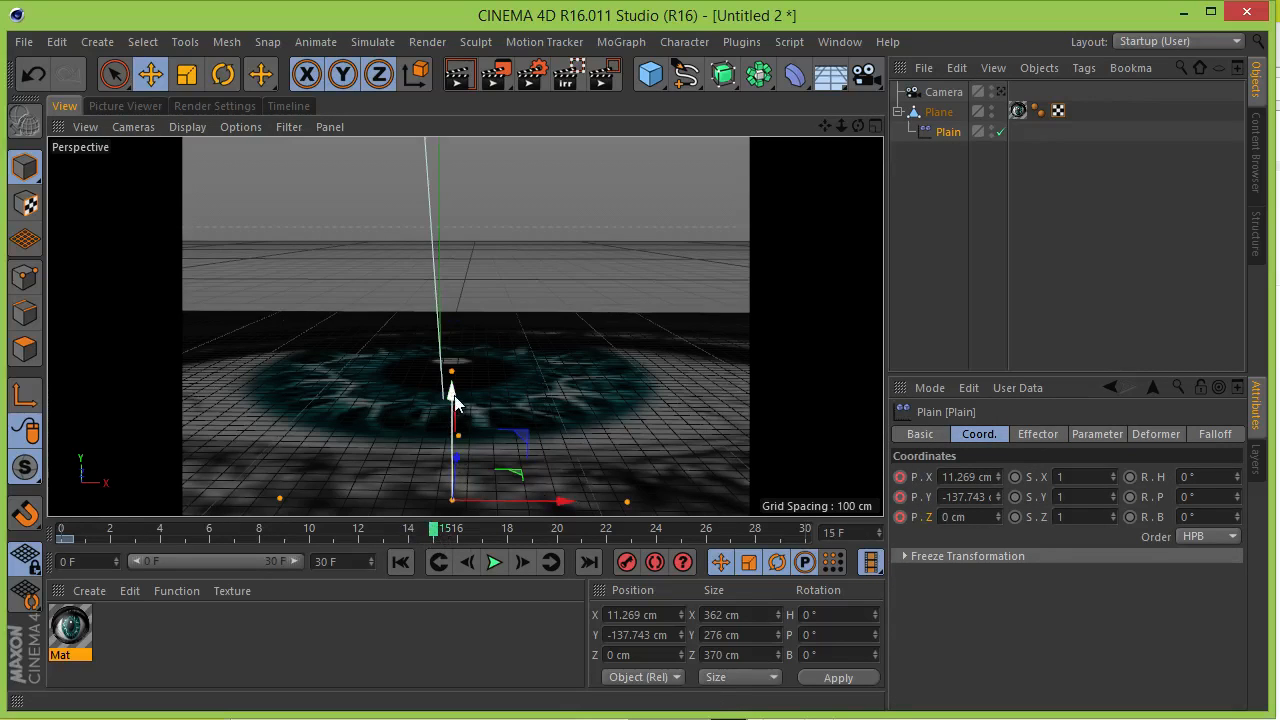
left_click_drag(451, 400, 472, 284)
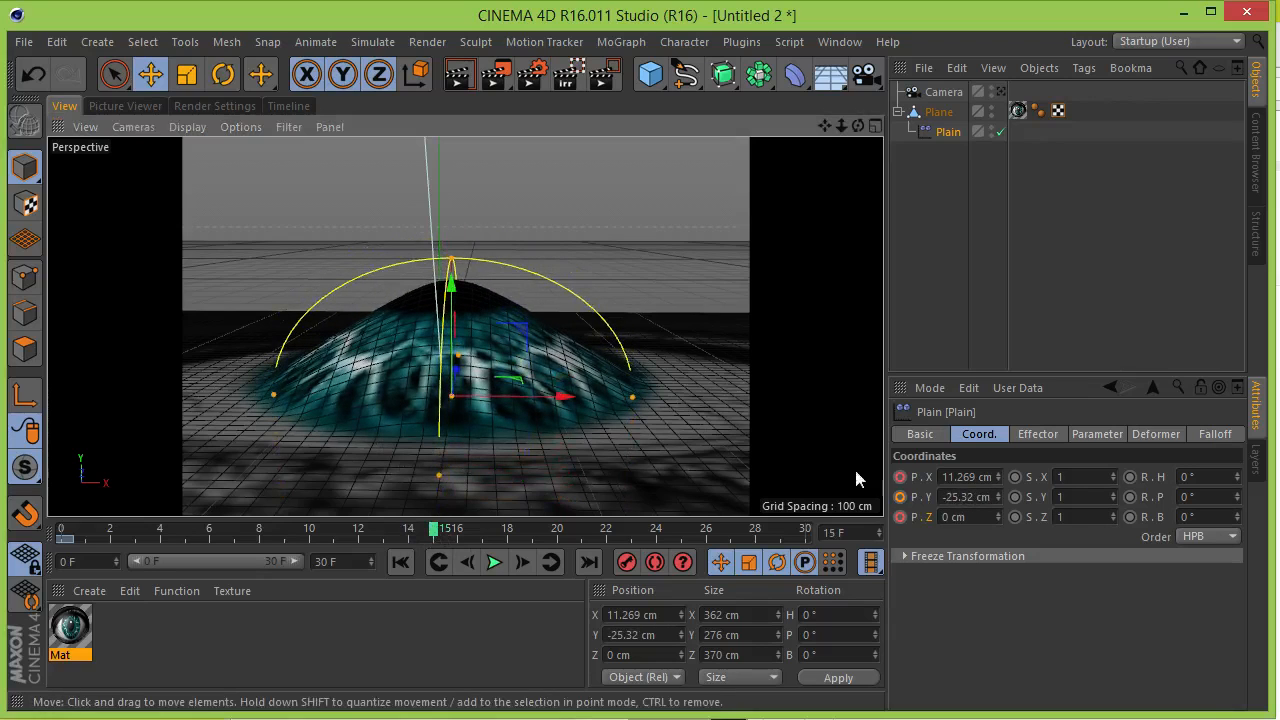
left_click(900, 497)
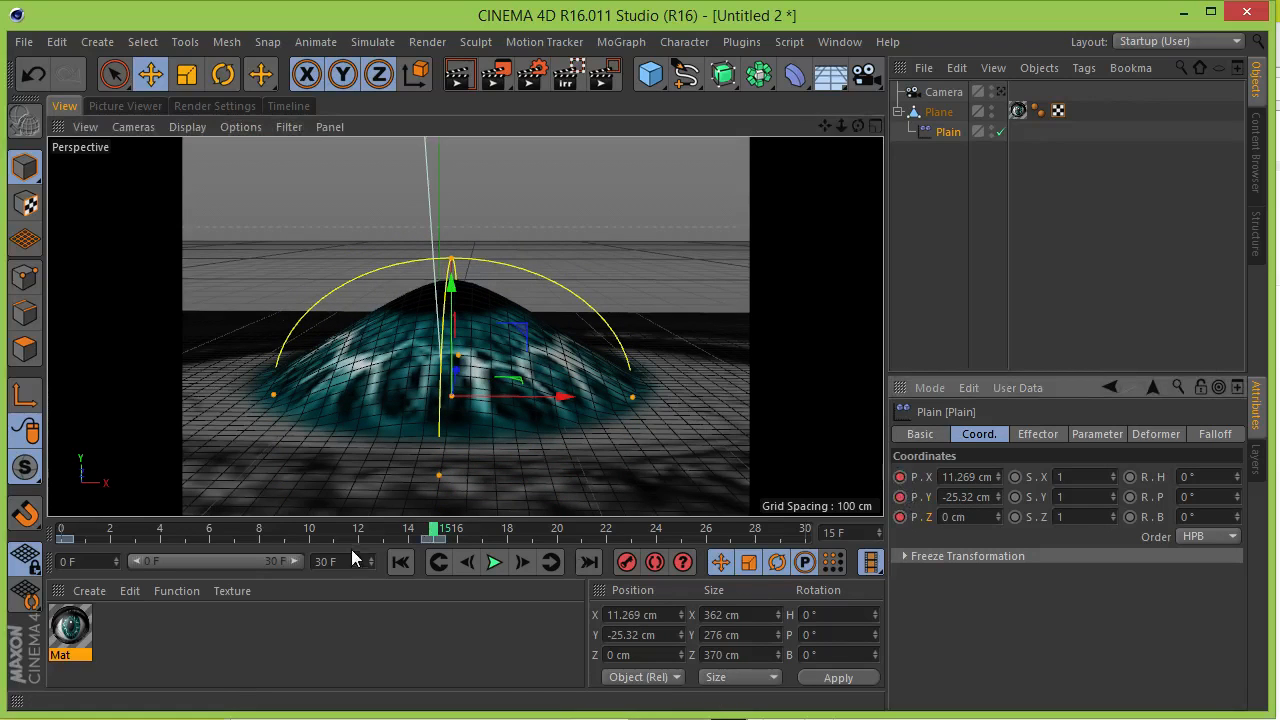
At frame 30, lower the Plain effector to about -142.6 cm in Y, keyframe its position and play back the animation.
left_click_drag(436, 535, 714, 535)
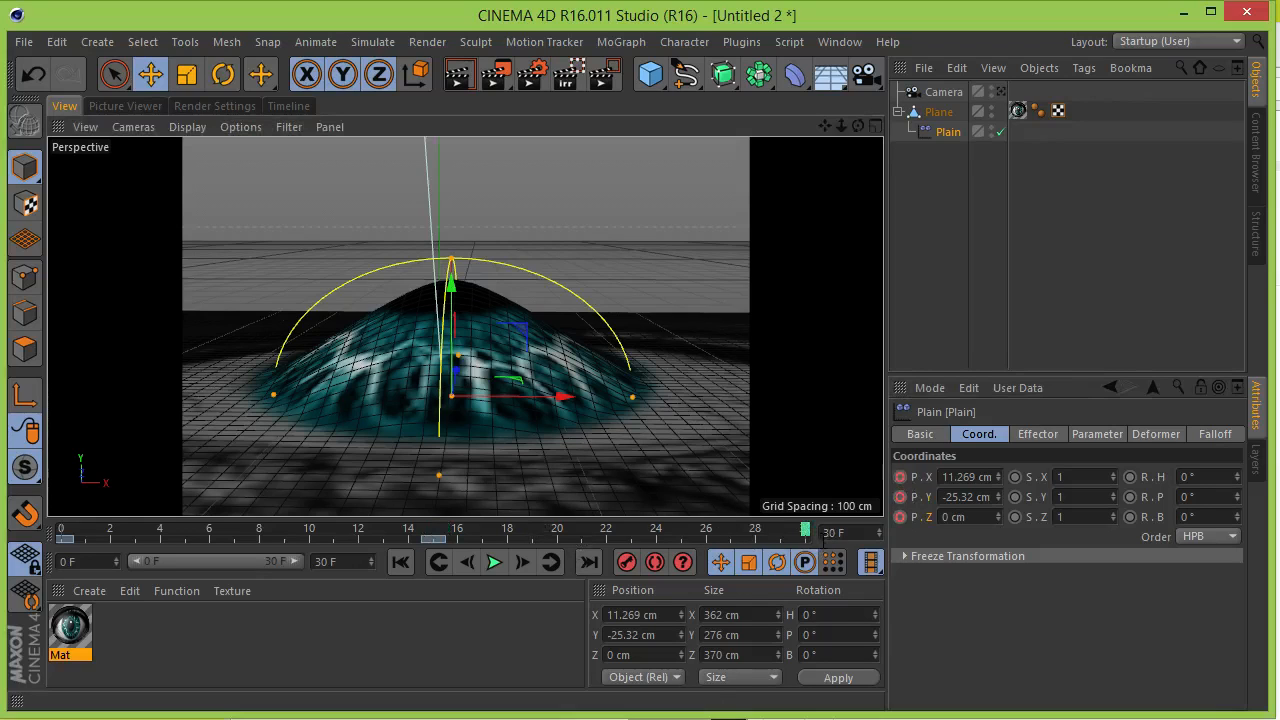
left_click_drag(450, 280, 470, 402)
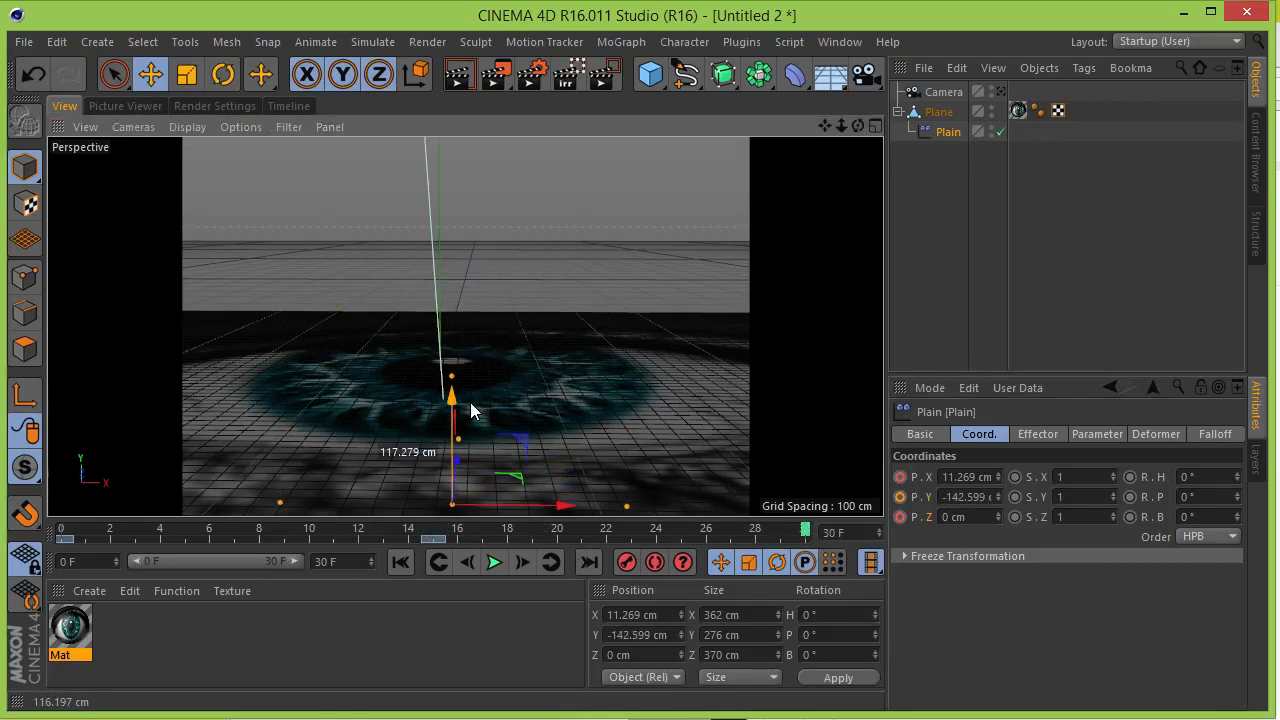
left_click(901, 478, "ctrl")
left_click(901, 497, "ctrl")
left_click(901, 517, "ctrl")
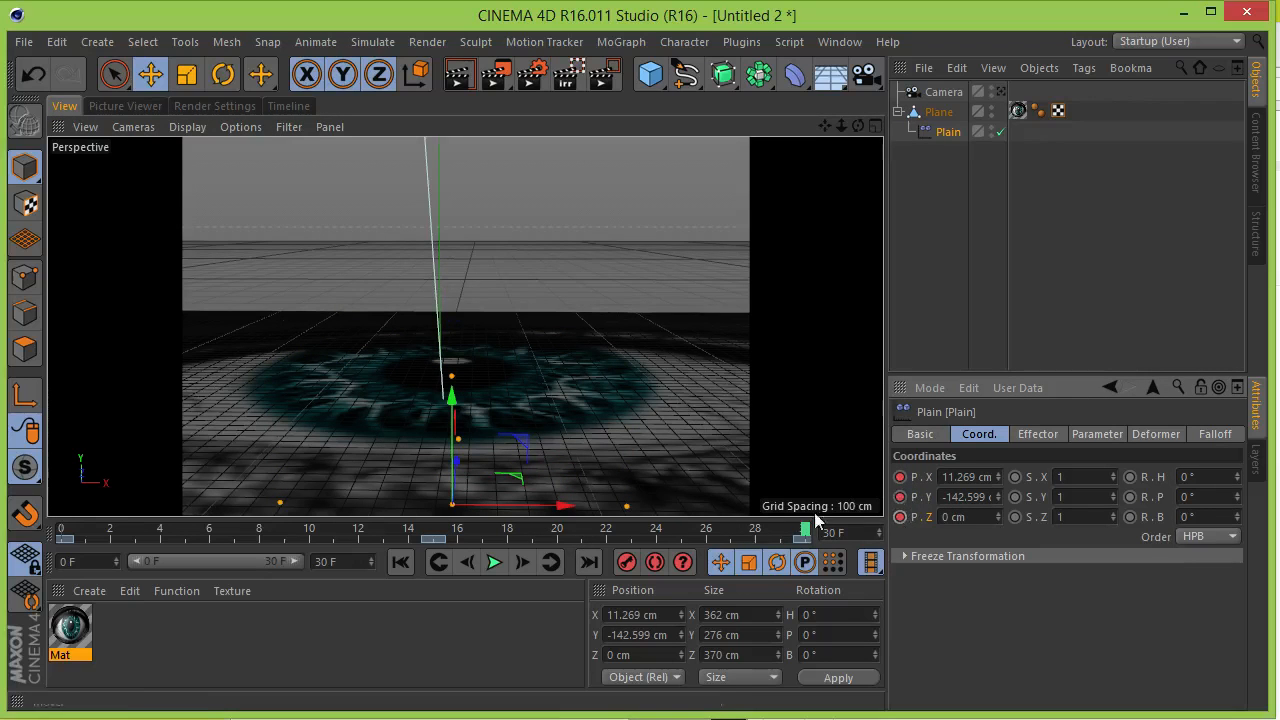
left_click(494, 562)
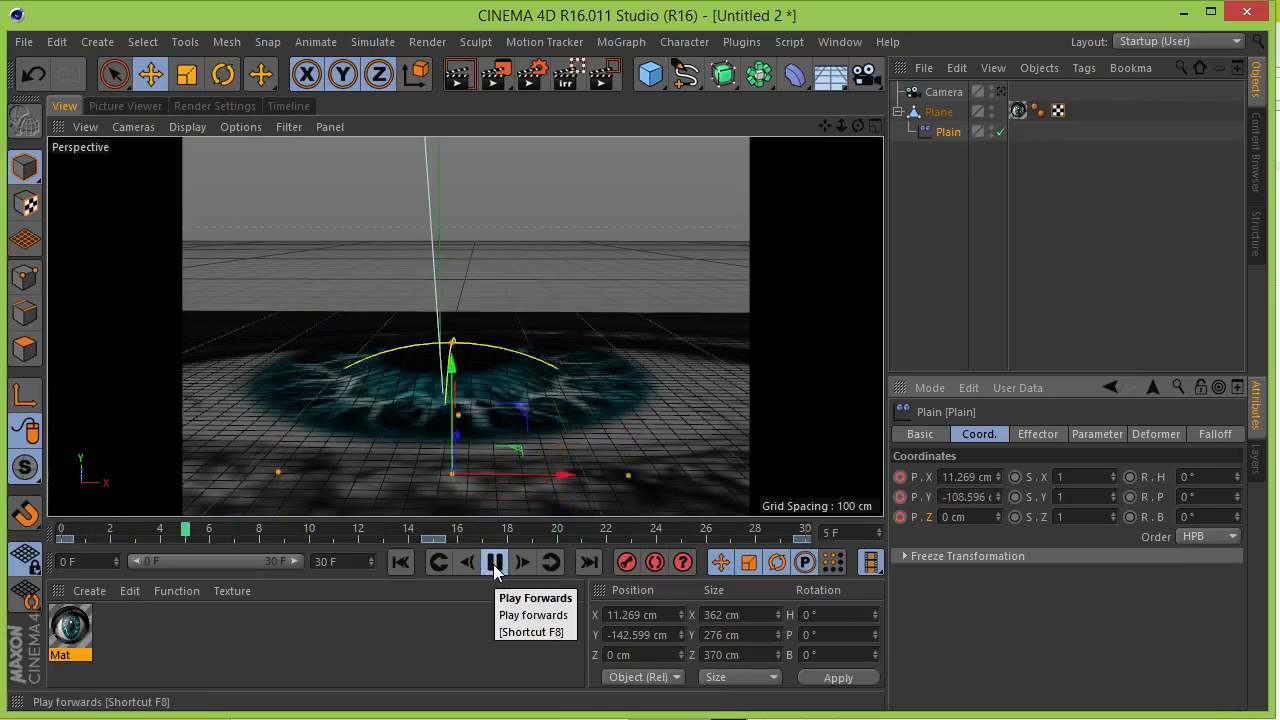
left_click(494, 563)
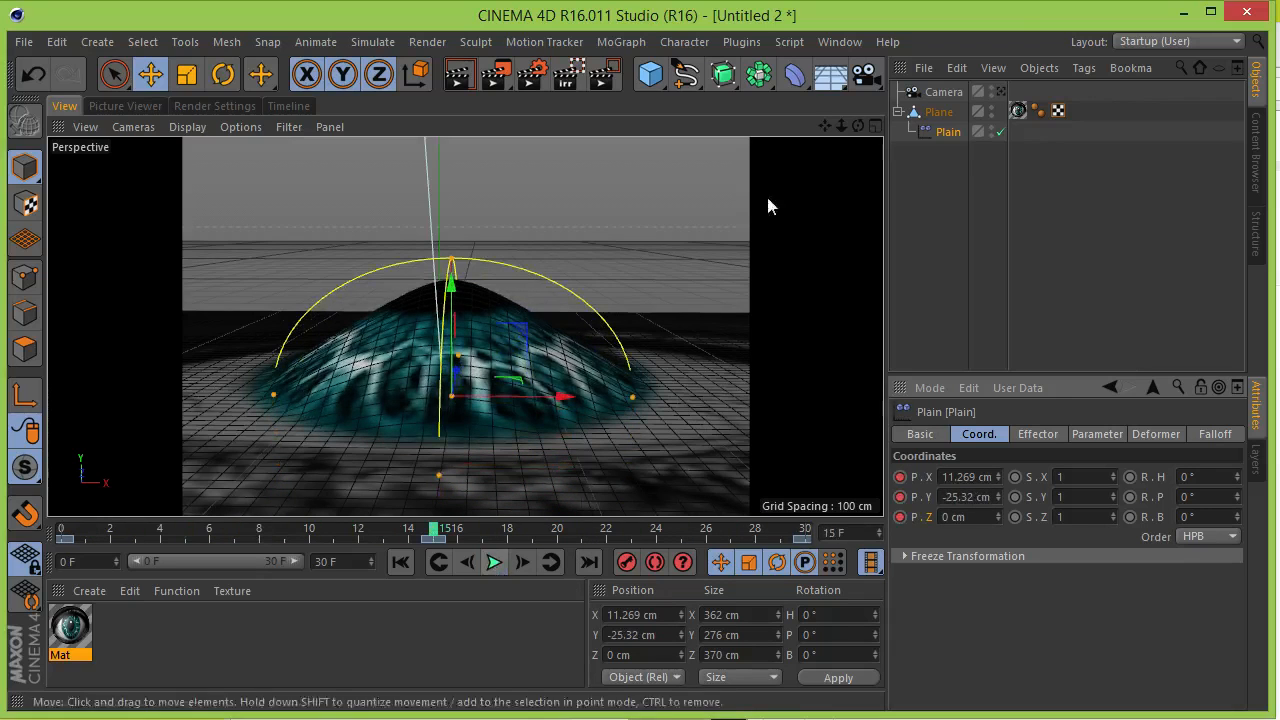
Look through the scene camera and frame the iris closely.
left_click(1001, 91)
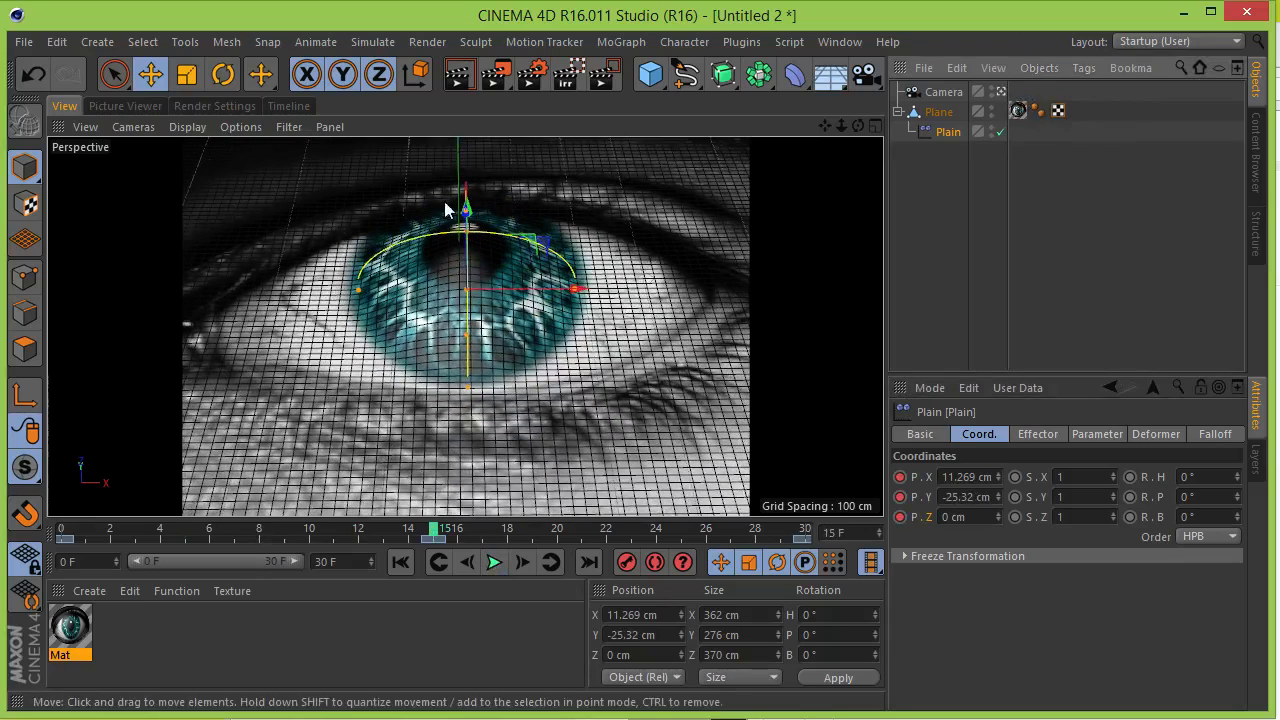
scroll(449, 205, "up", 1)
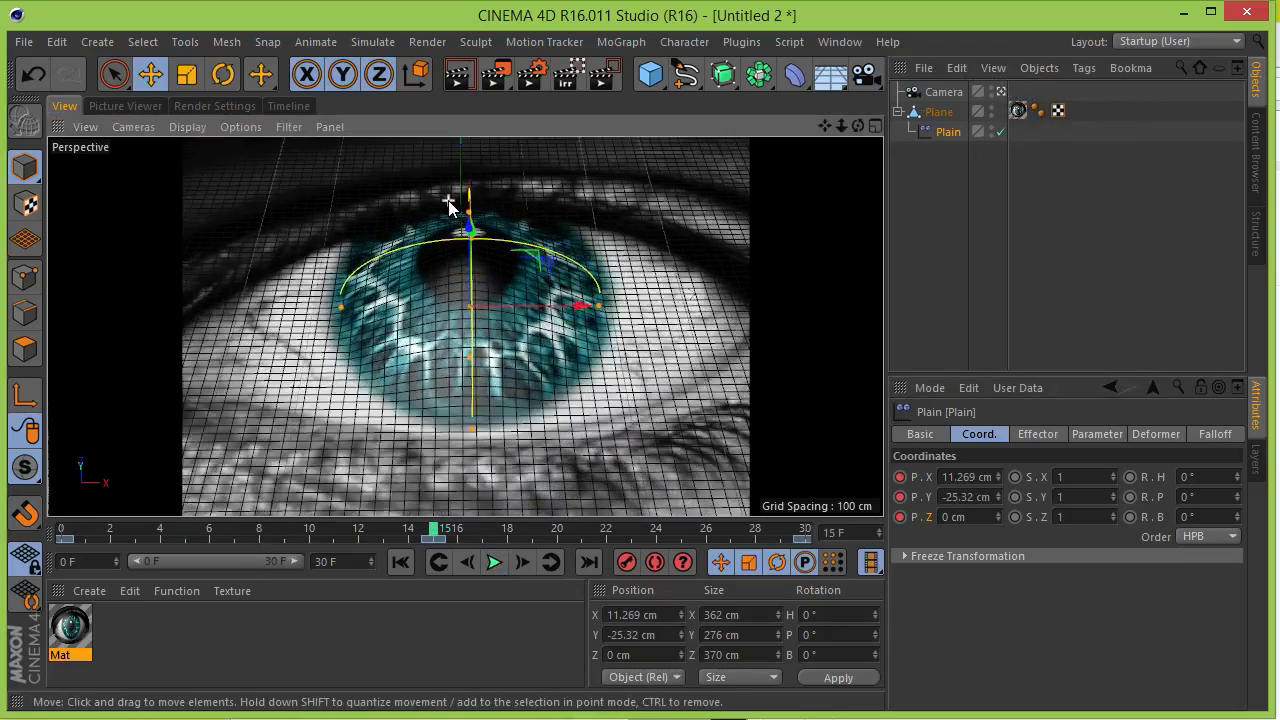
scroll(462, 222, "up", 1)
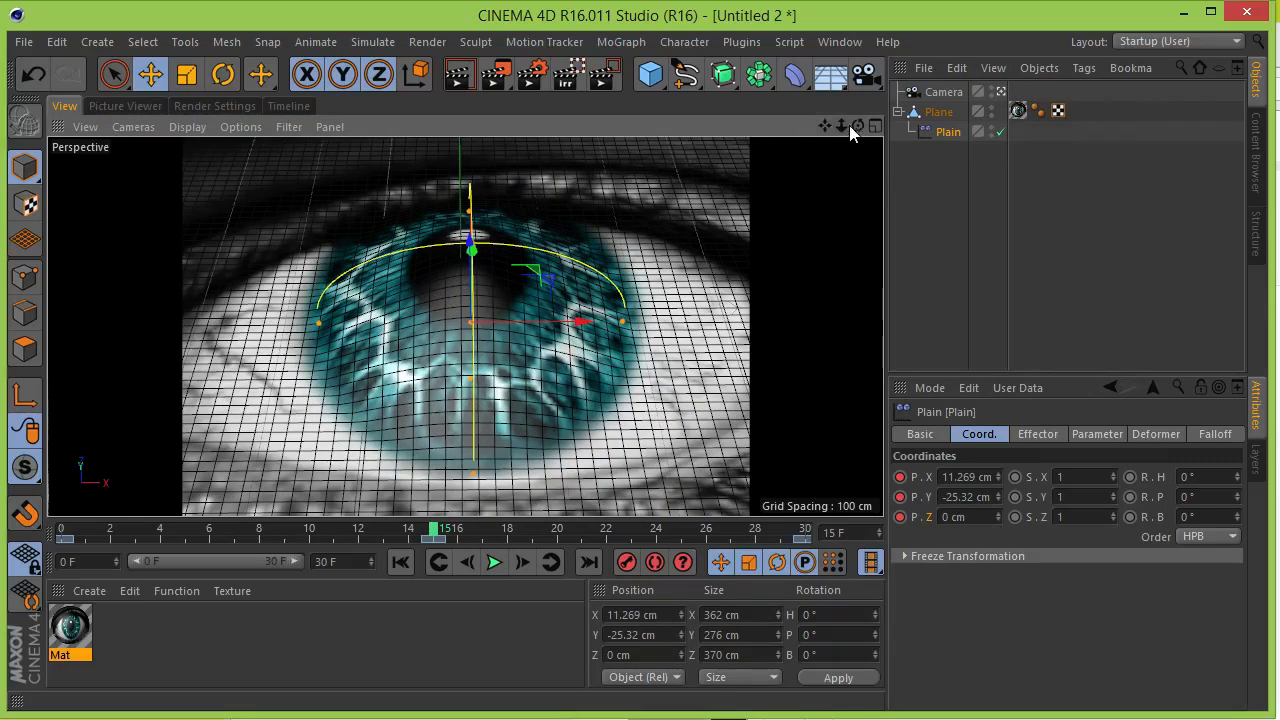
left_click_drag(857, 125, 824, 98)
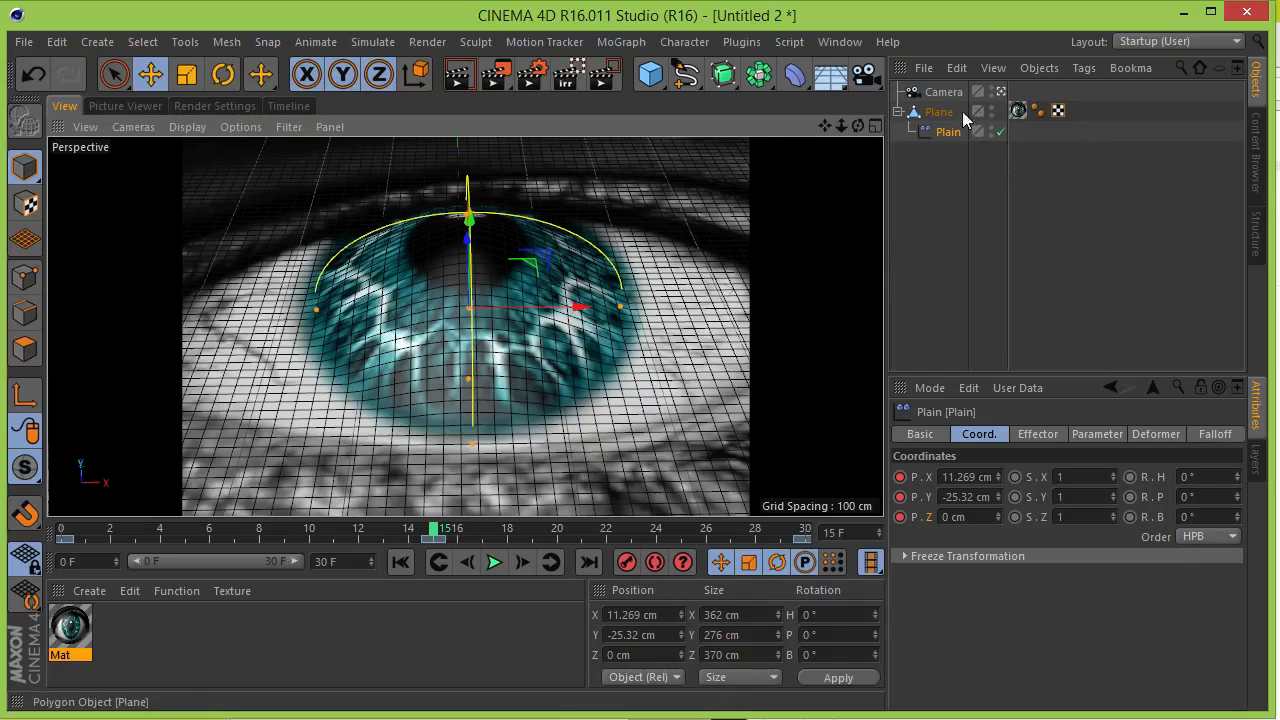
Reuse the eye material's Color texture closeup-eye-photos.jpg in its Displacement channel, with Sub-Polygon Displacement enabled at subdivision level 2.
double_click(73, 632)
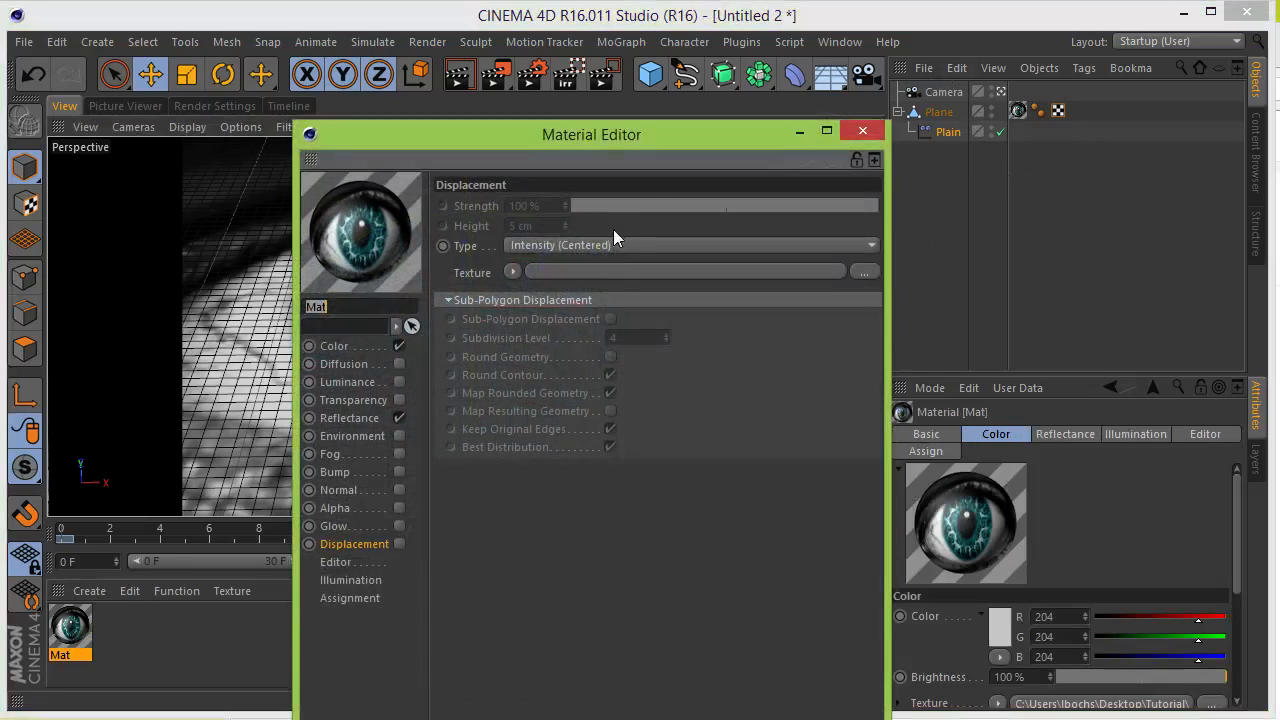
left_click_drag(788, 718, 786, 665)
left_click_drag(724, 142, 988, 126)
left_click(600, 331)
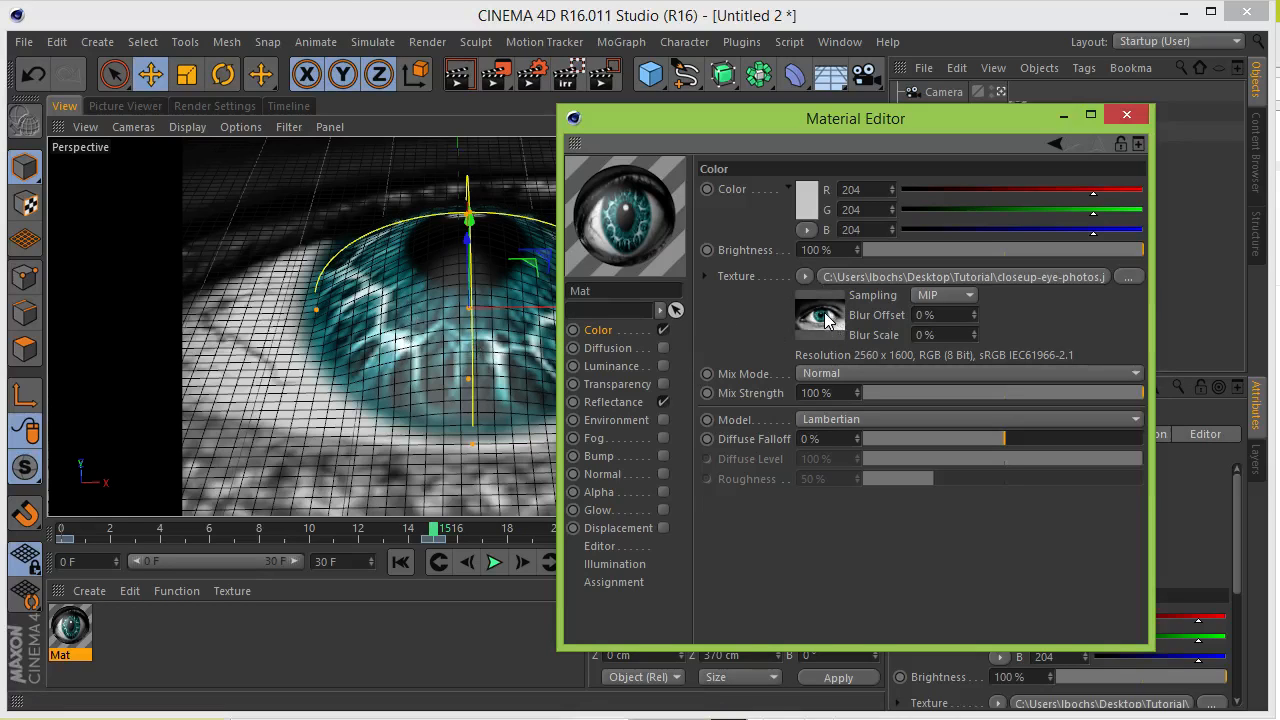
left_click(620, 527)
left_click_drag(620, 527, 846, 254)
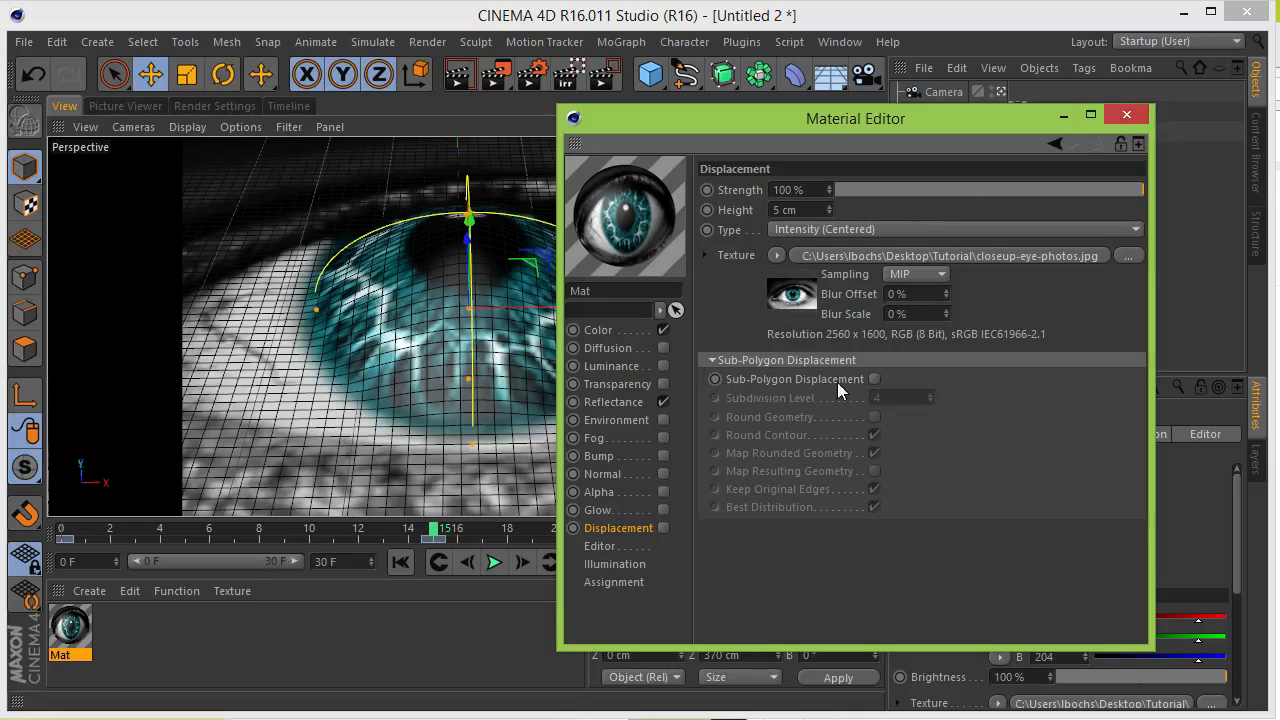
left_click(874, 379)
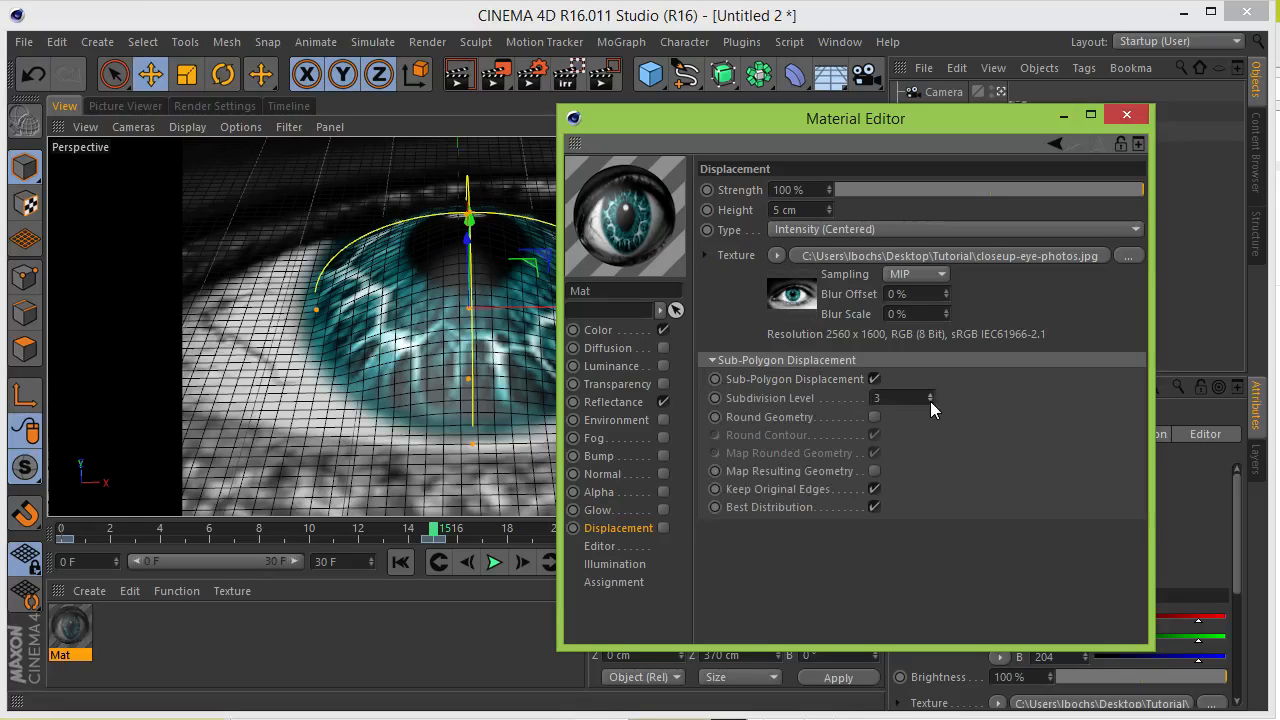
left_click(930, 401)
Start an interactive render region and resize it to cover the whole iris.
left_click_drag(890, 125, 1077, 82)
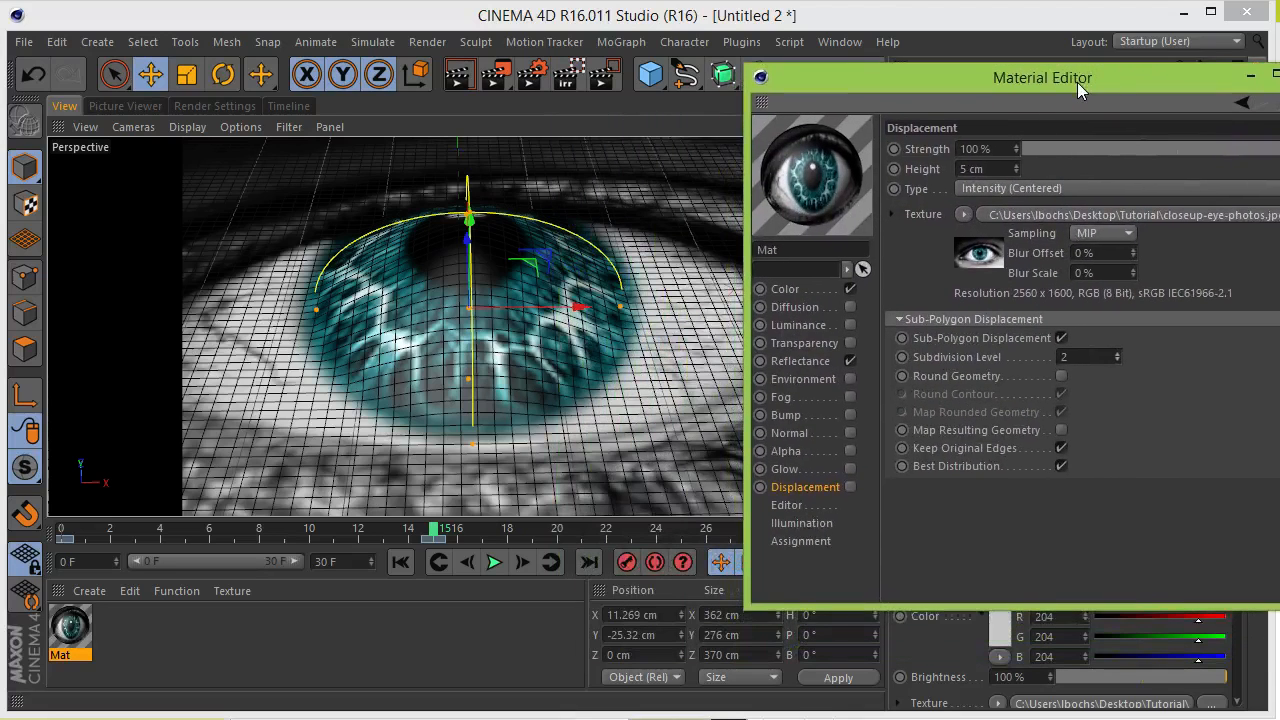
left_click(567, 85)
left_click_drag(258, 233, 266, 177)
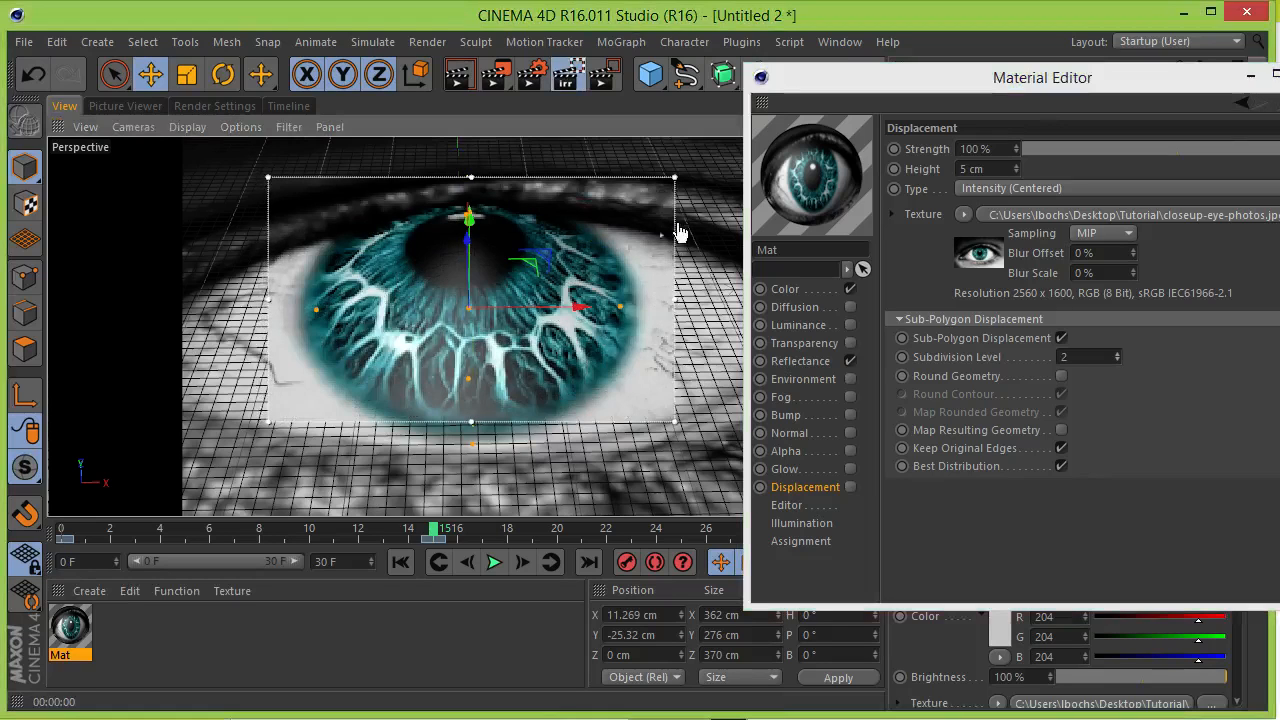
left_click_drag(676, 422, 691, 467)
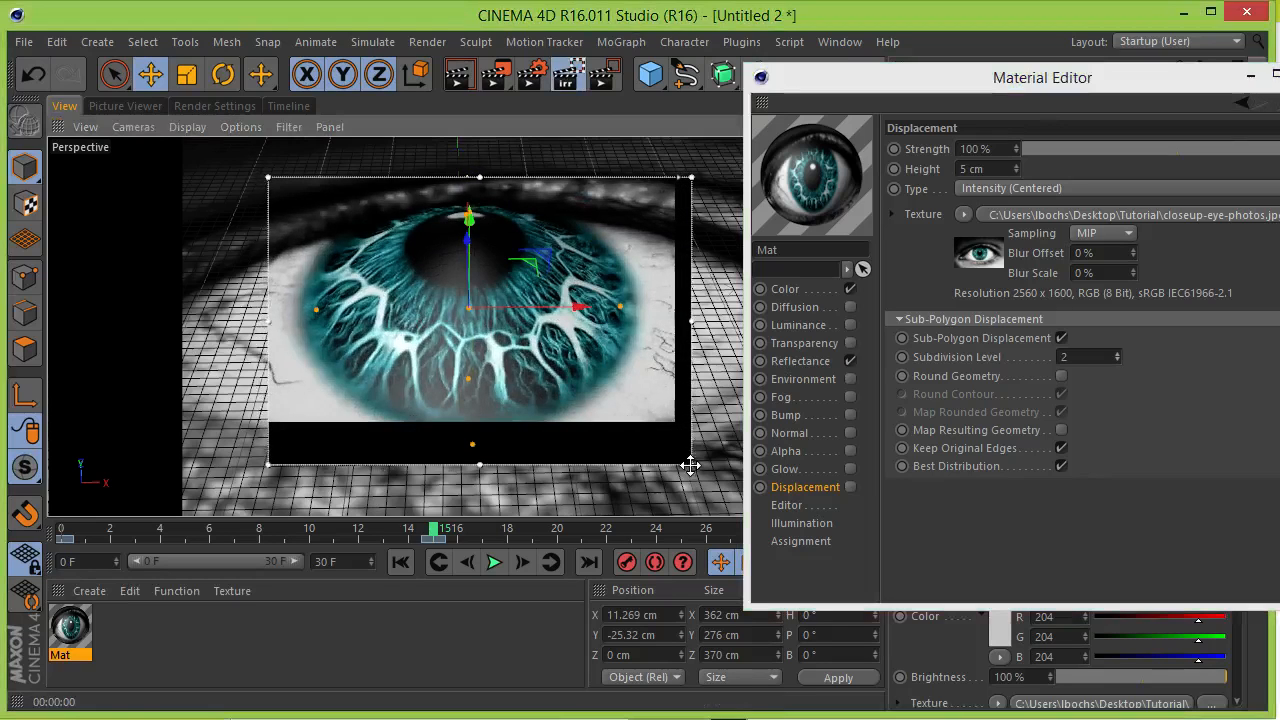
Activate the eye material's Displacement channel, try negative heights and set the displacement height to 11 cm.
left_click(846, 487)
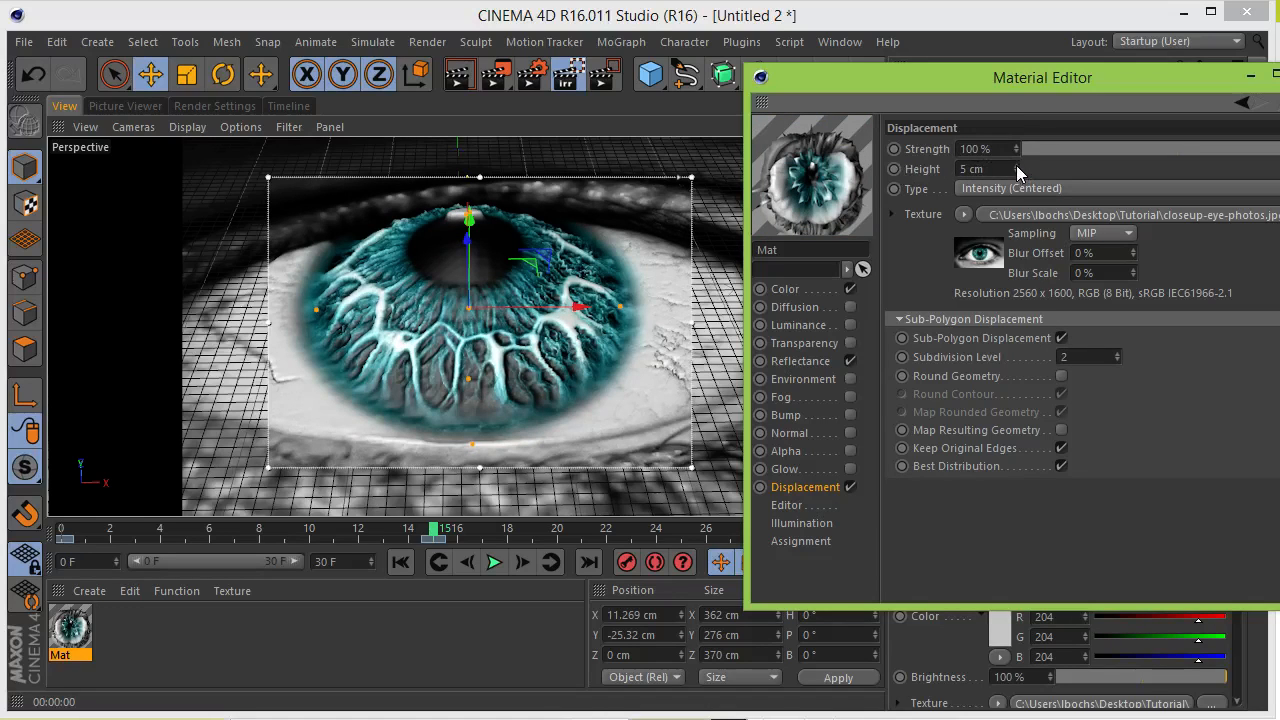
left_click_drag(1016, 165, 970, 167)
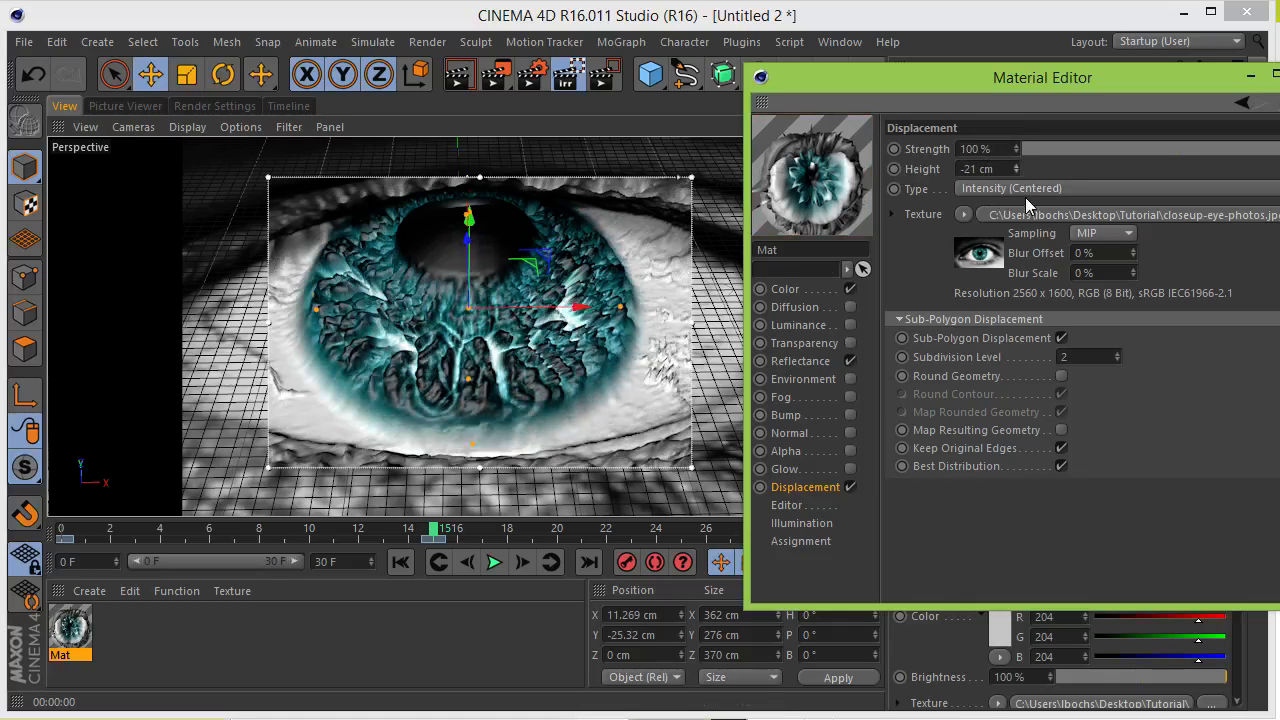
left_click_drag(1018, 170, 1042, 162)
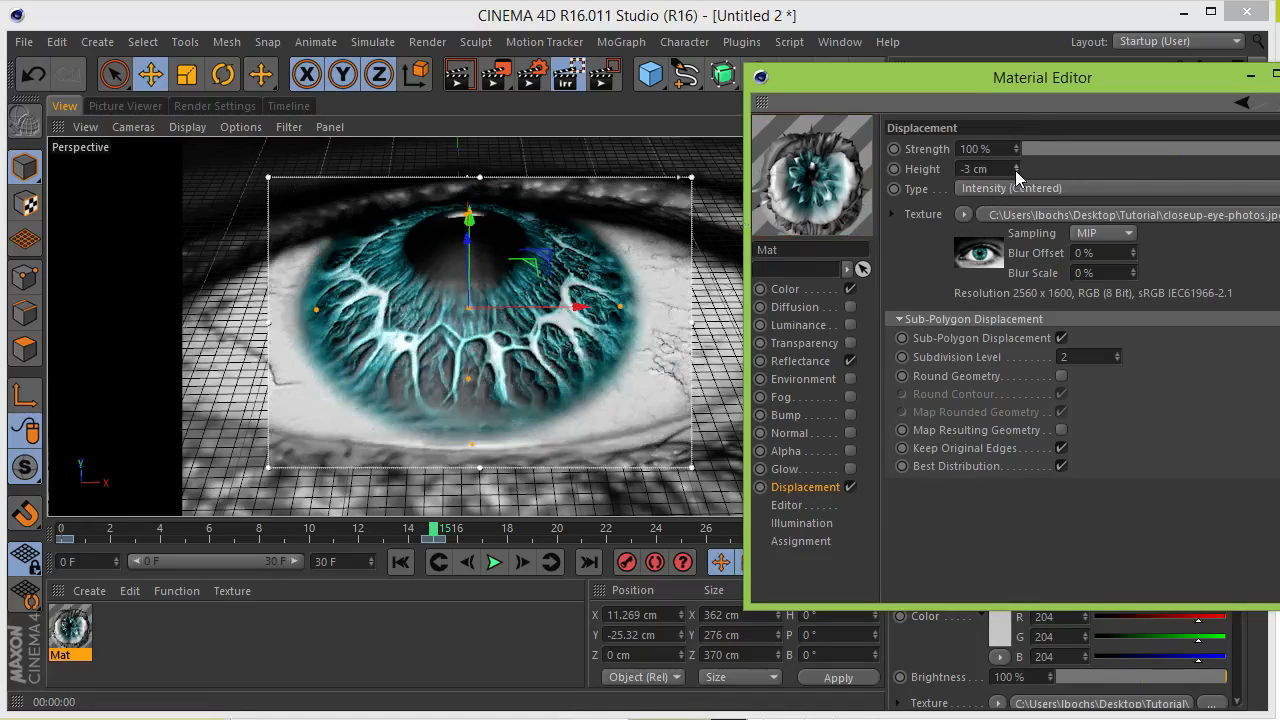
left_click_drag(1014, 165, 1016, 158)
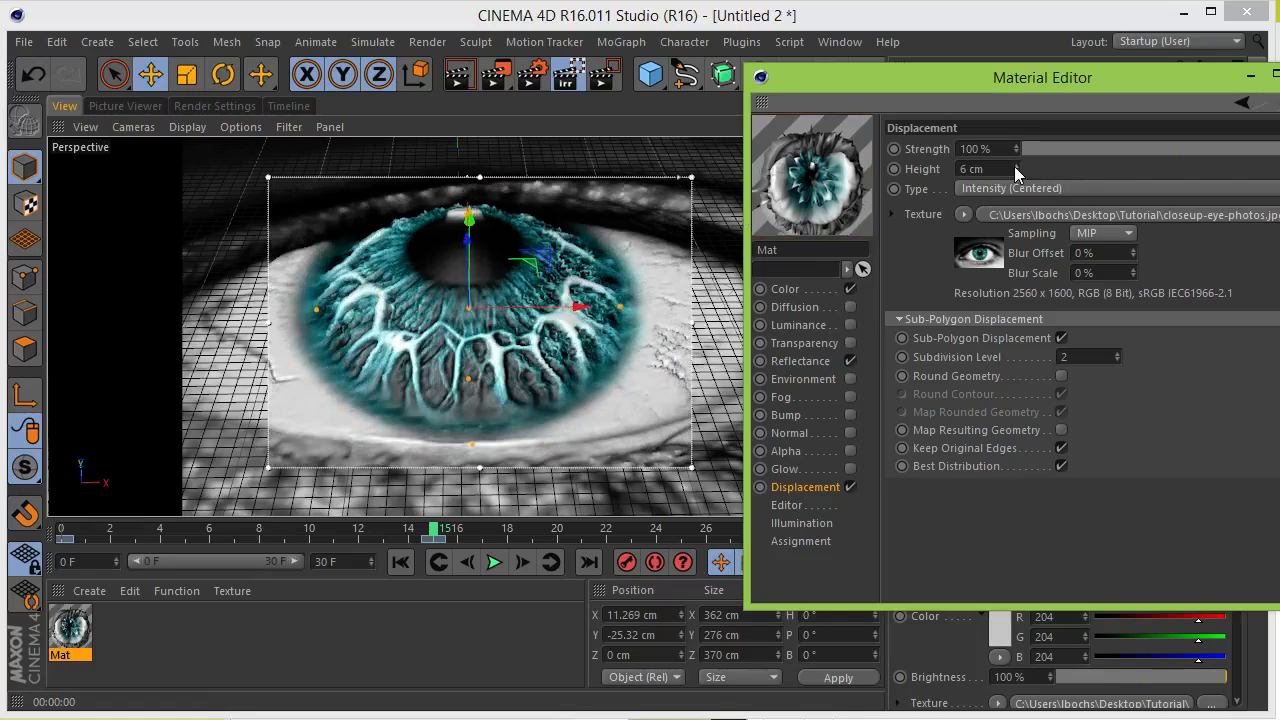
left_click_drag(1015, 170, 1016, 160)
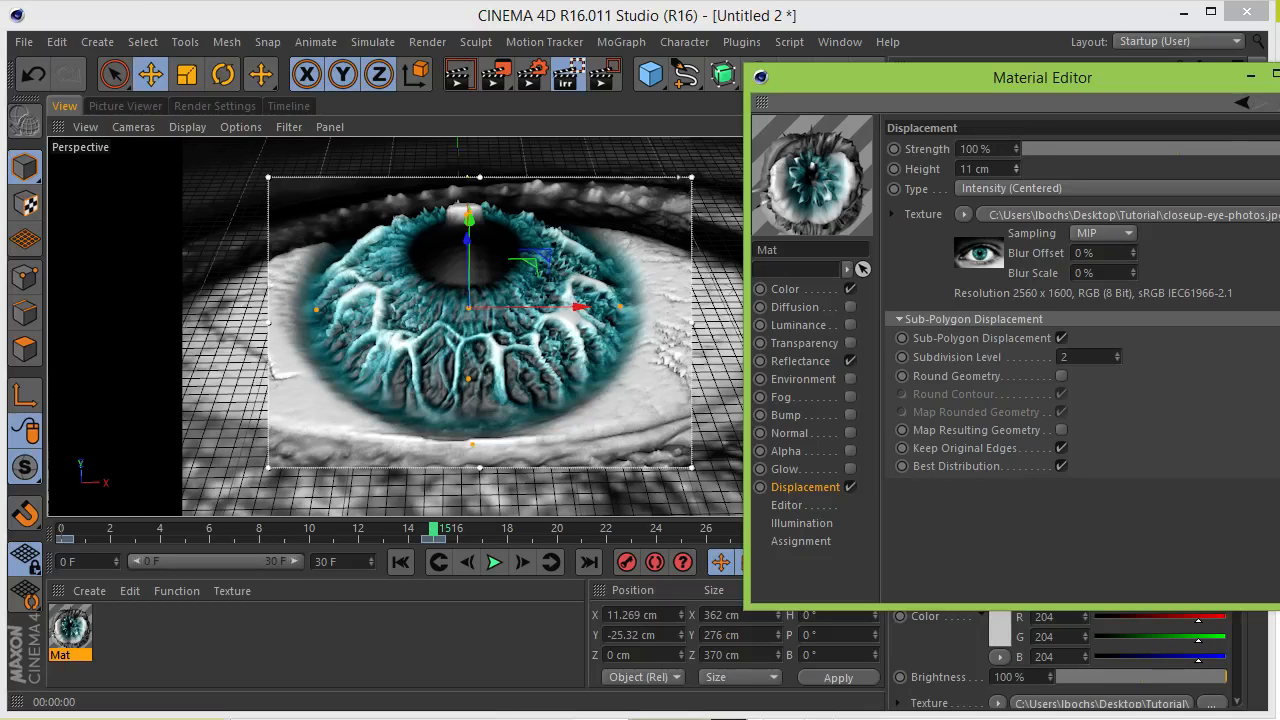
Replace the displacement texture with the closeup-eye-photos blur image without copying it to the project, and set the subdivision level to 1.
left_click(660, 718)
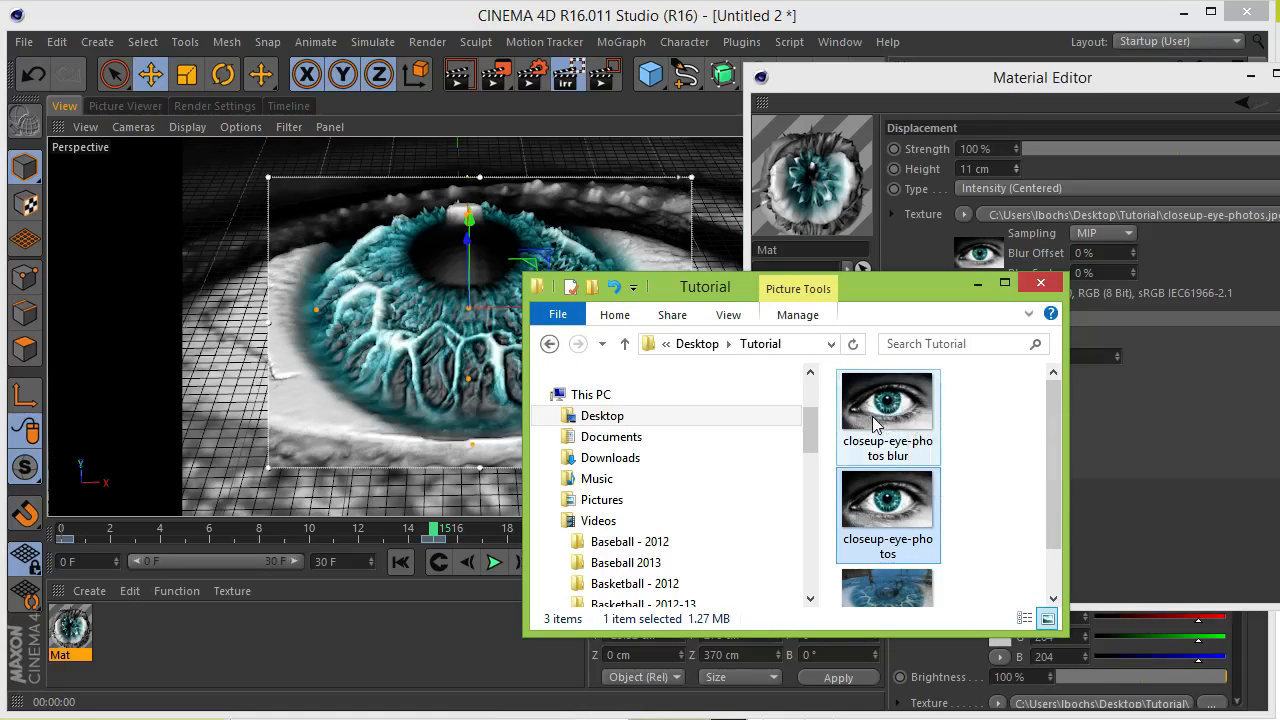
left_click_drag(655, 287, 1275, 627)
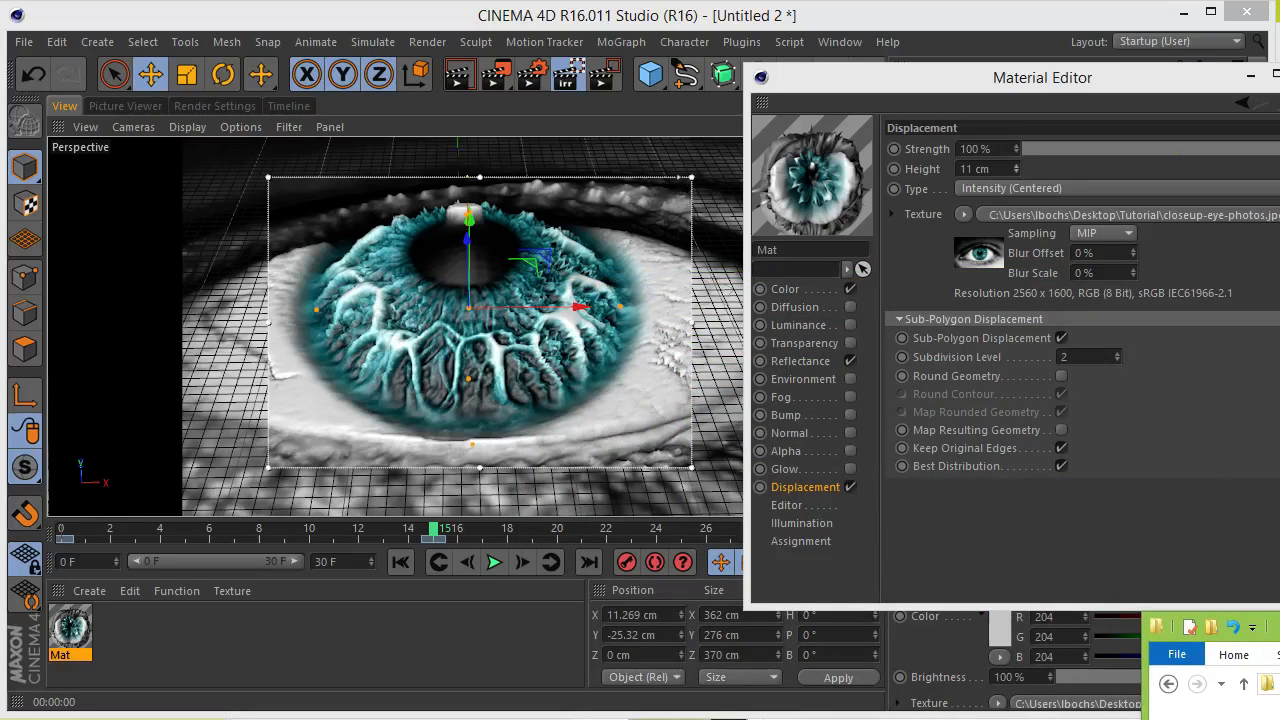
left_click_drag(1278, 700, 1163, 211)
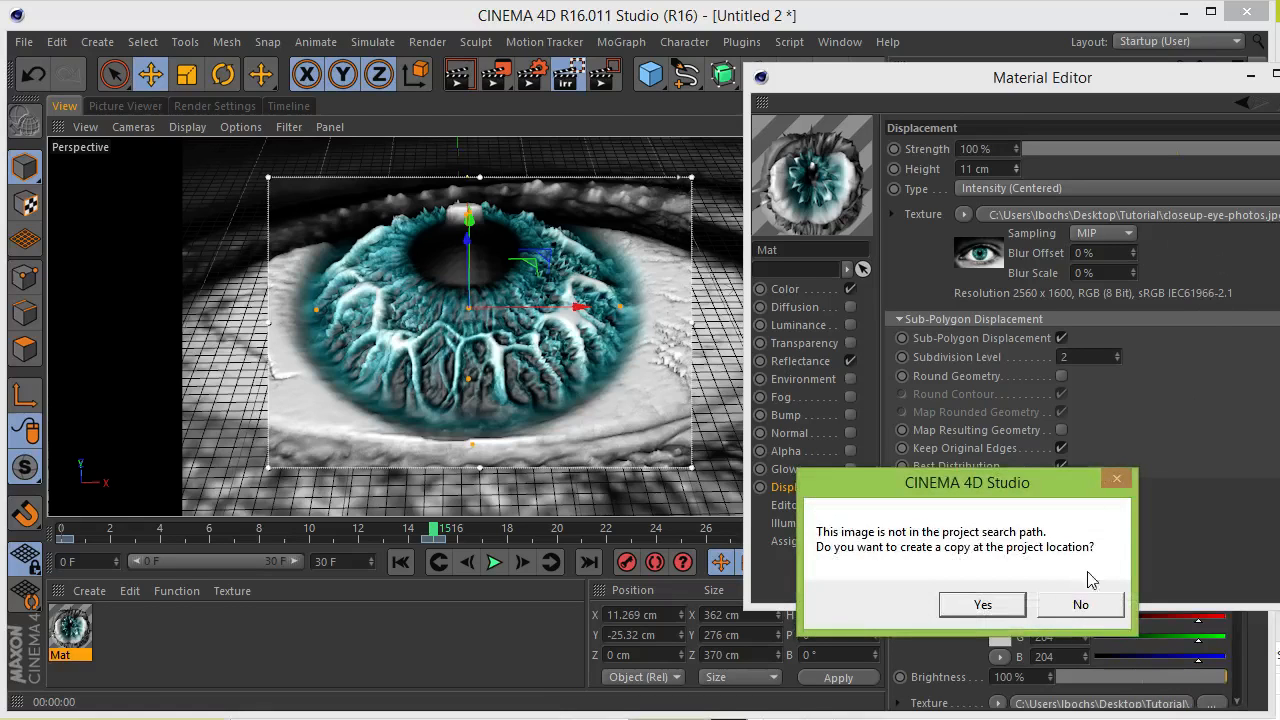
left_click(1080, 605)
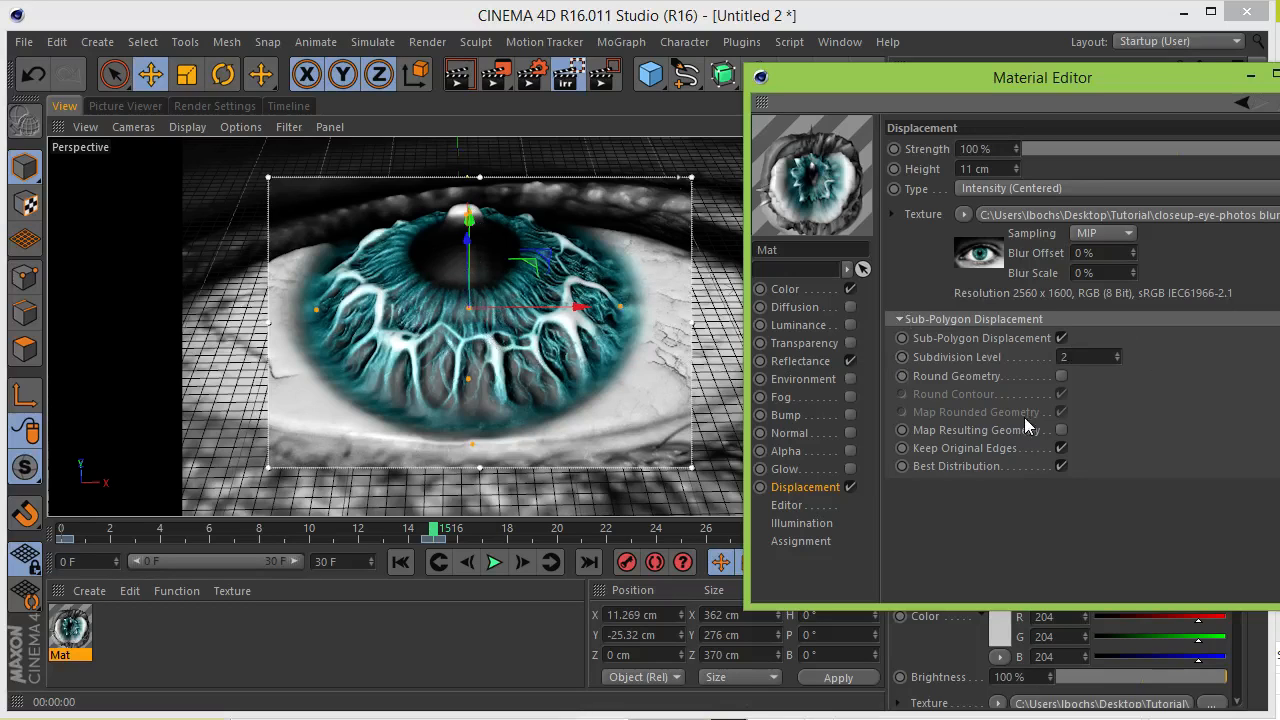
left_click(1118, 361)
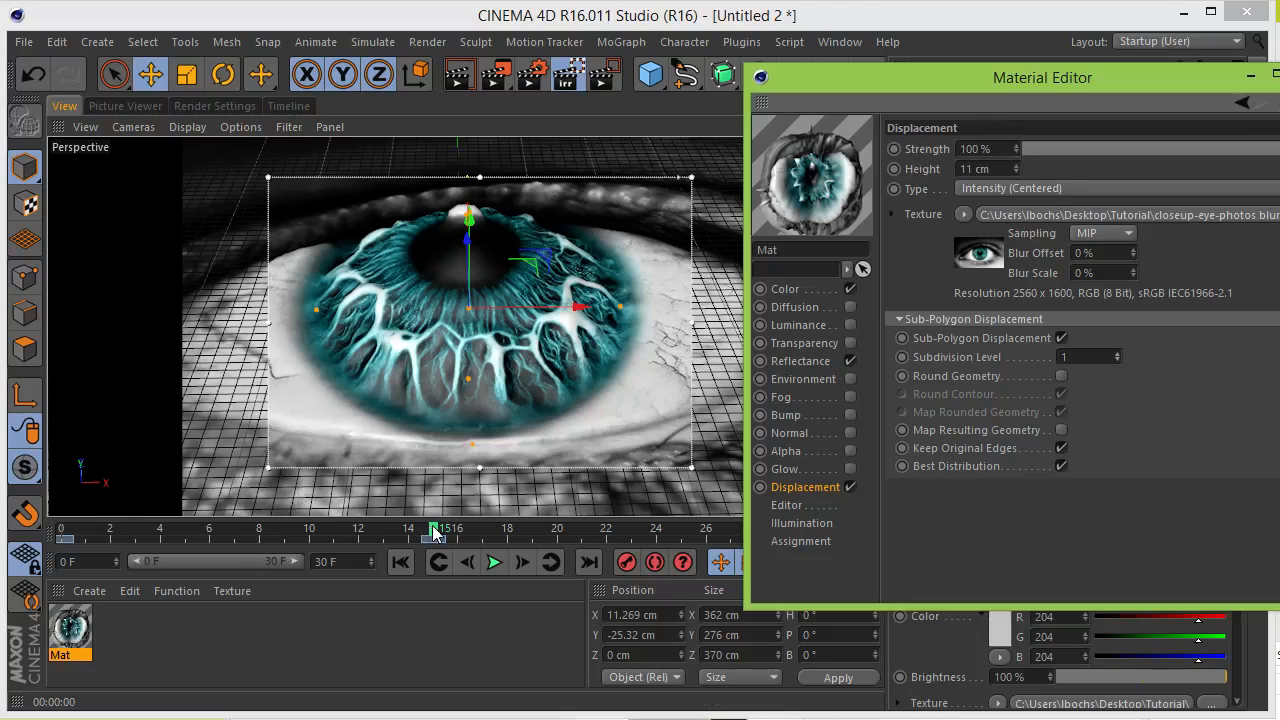
Set the displacement height to 1 cm at frame 0 and keyframe it.
left_click_drag(433, 528, 68, 545)
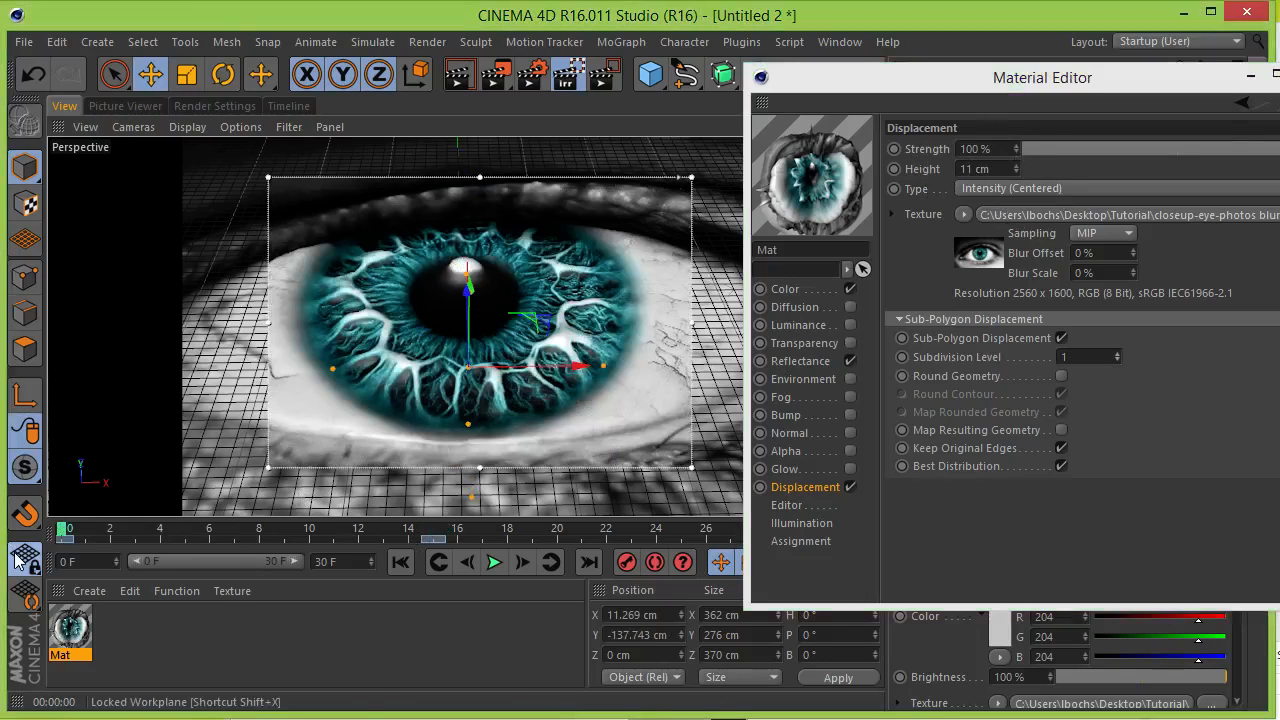
left_click(999, 168)
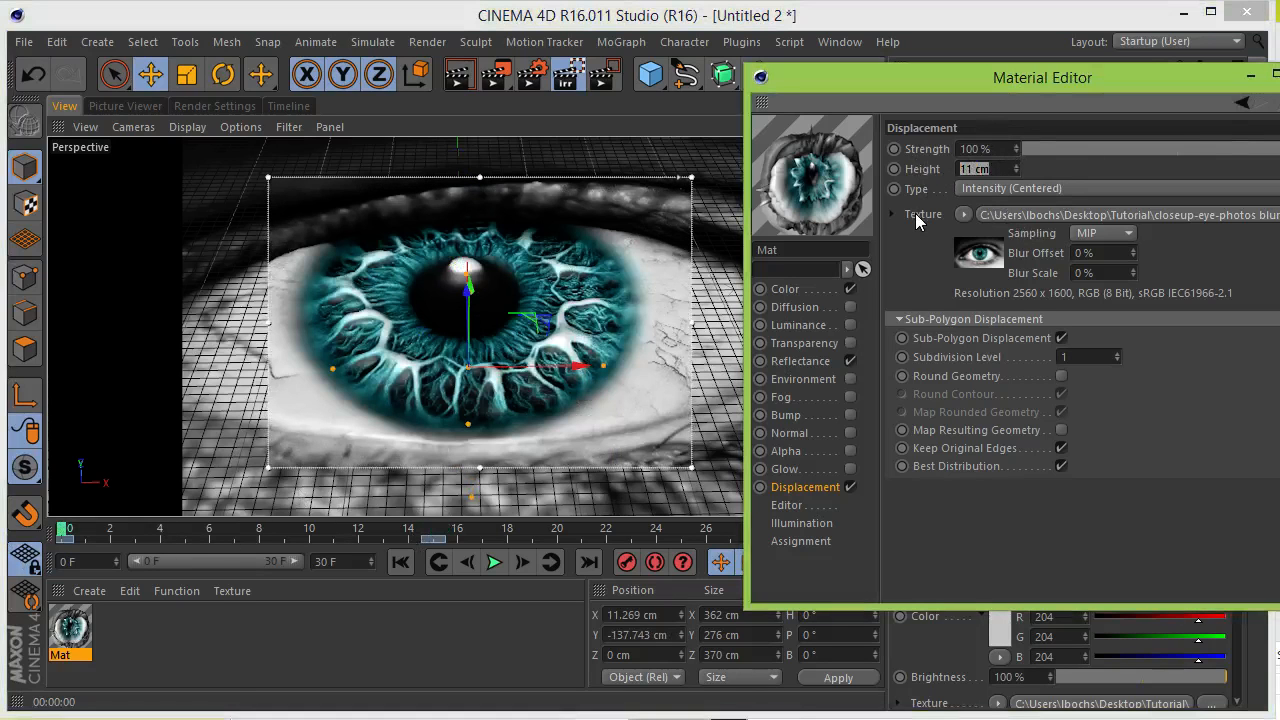
type("1")
left_click(893, 168, "ctrl")
Set the displacement height to 9 cm at frame 15 and keyframe it.
left_click(434, 530)
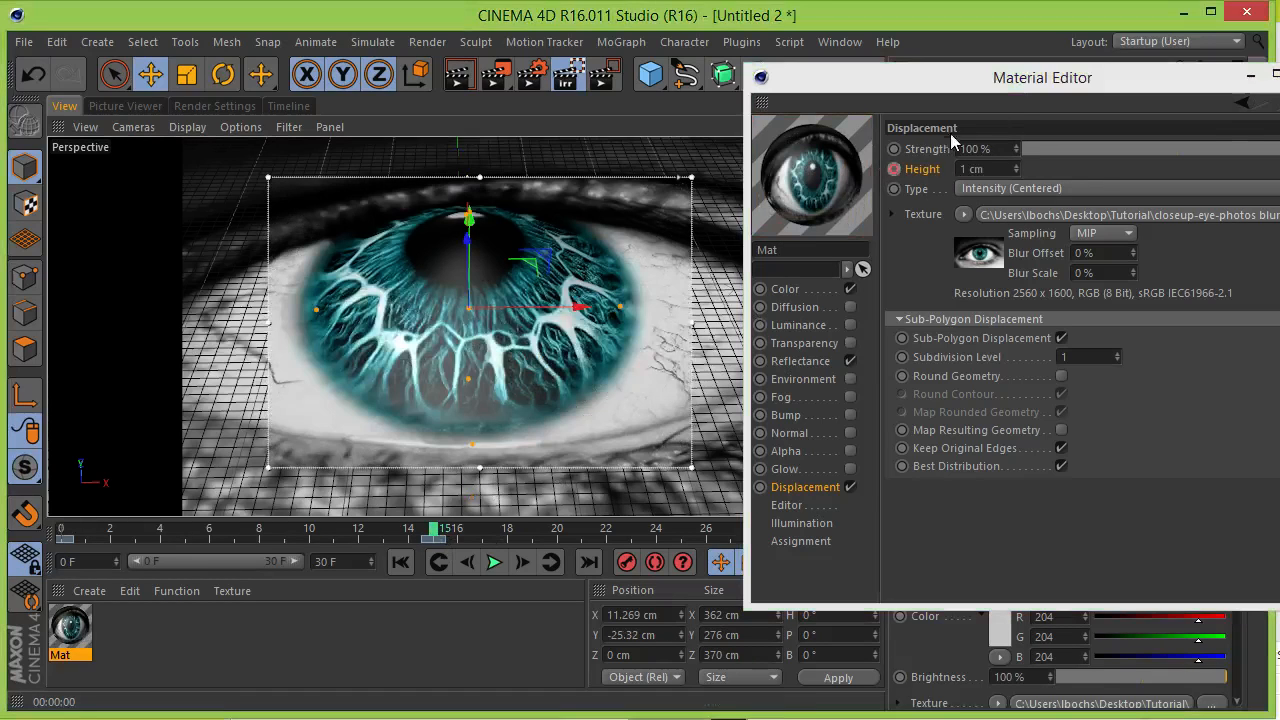
type("9")
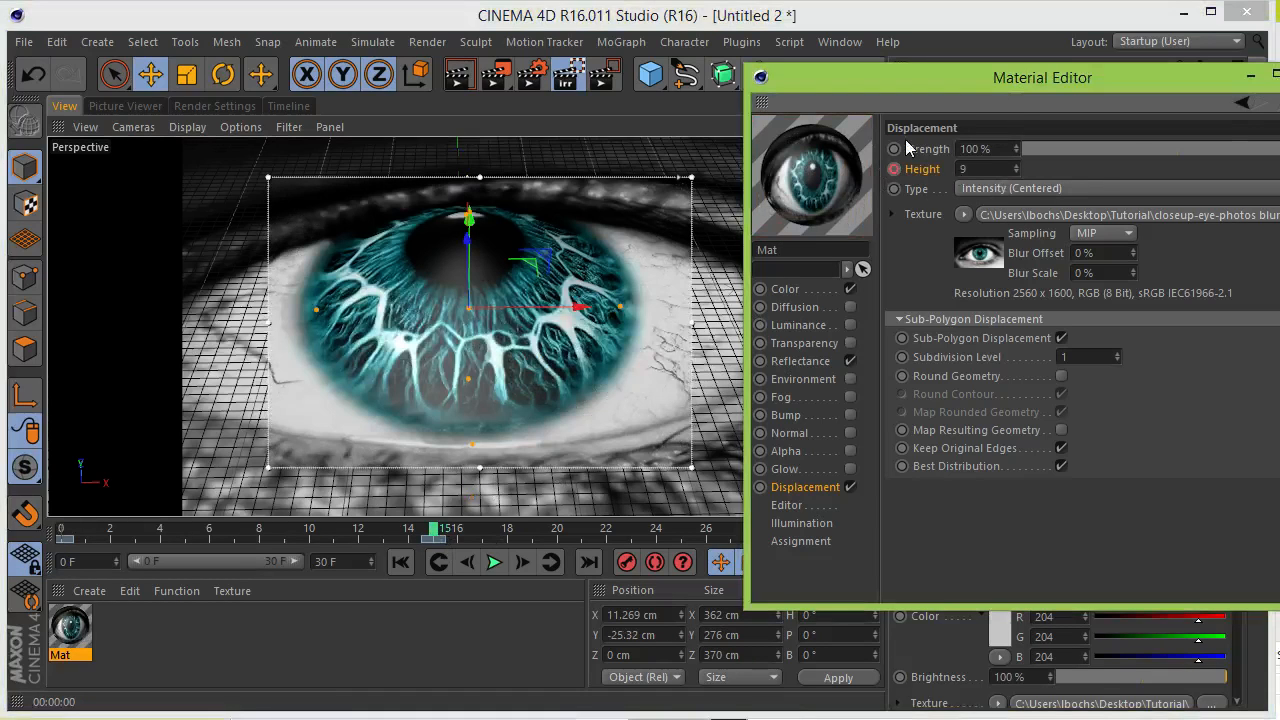
key("Return")
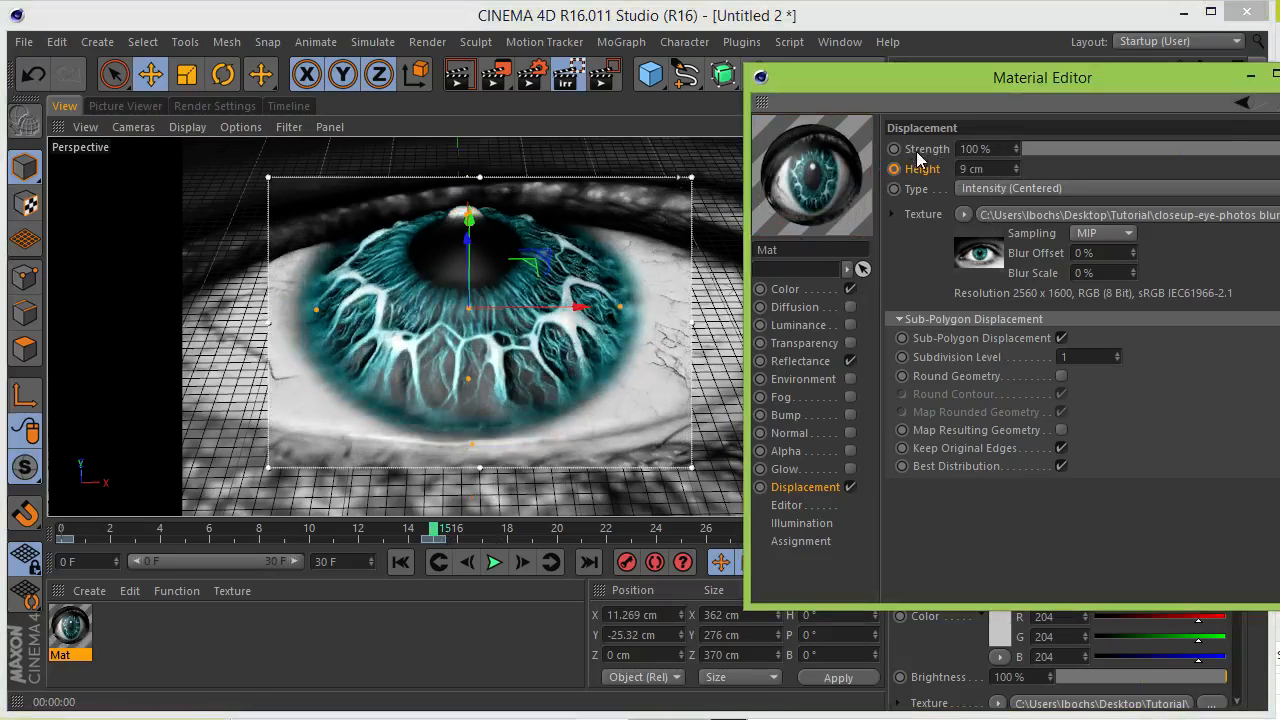
left_click(894, 169)
Keyframe the displacement height at 1 cm on frame 30, and return the timeline to frame 0.
left_click_drag(1000, 84, 1107, 72)
left_click_drag(438, 535, 805, 530)
double_click(1104, 157)
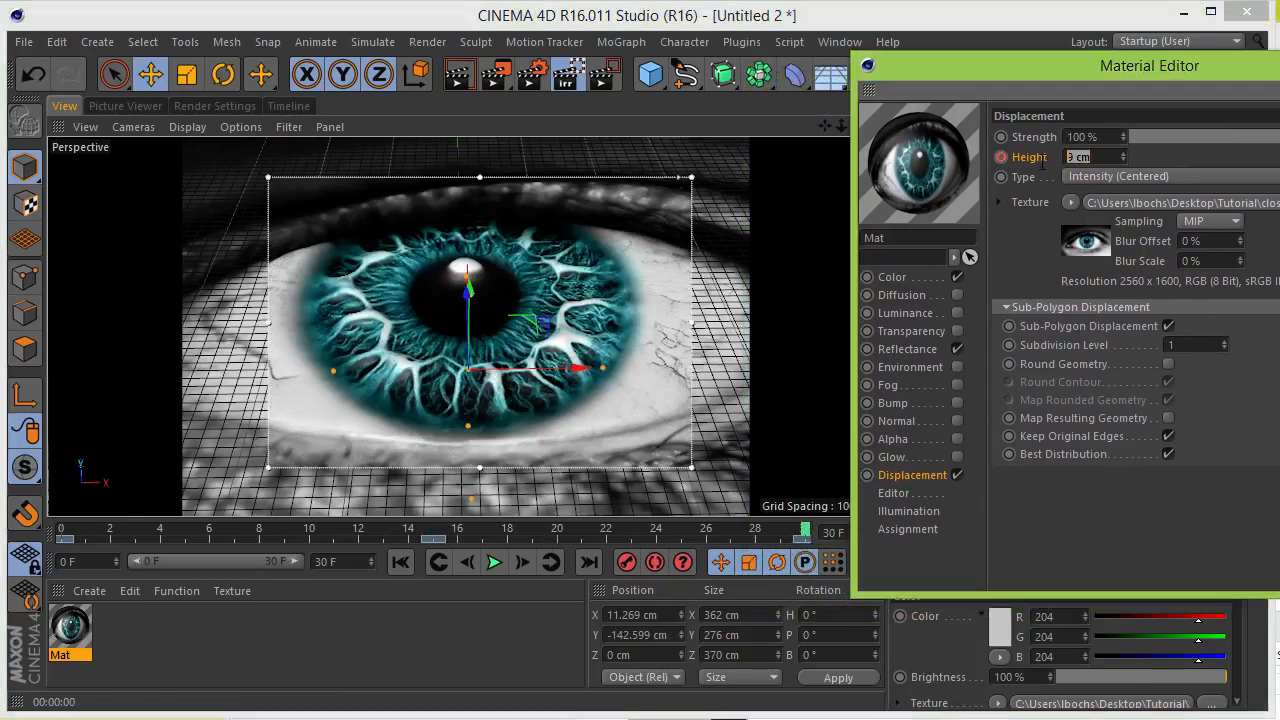
type("1")
key("Return")
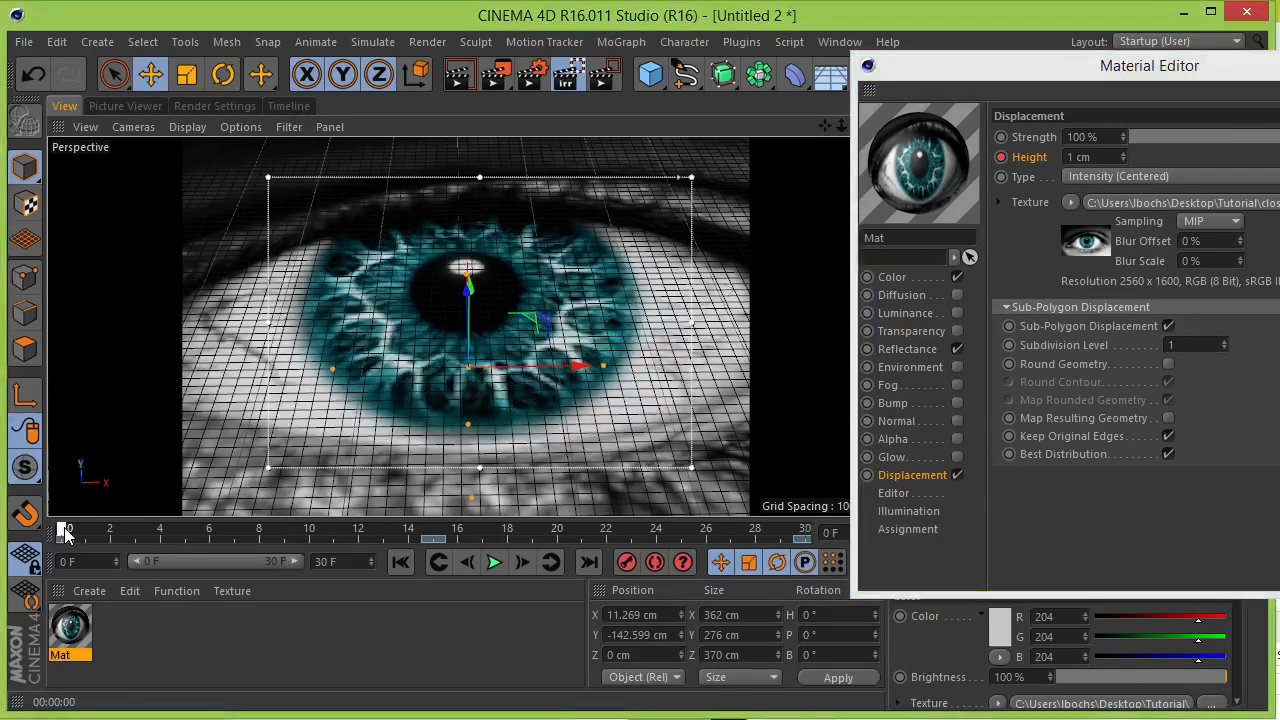
left_click(85, 533)
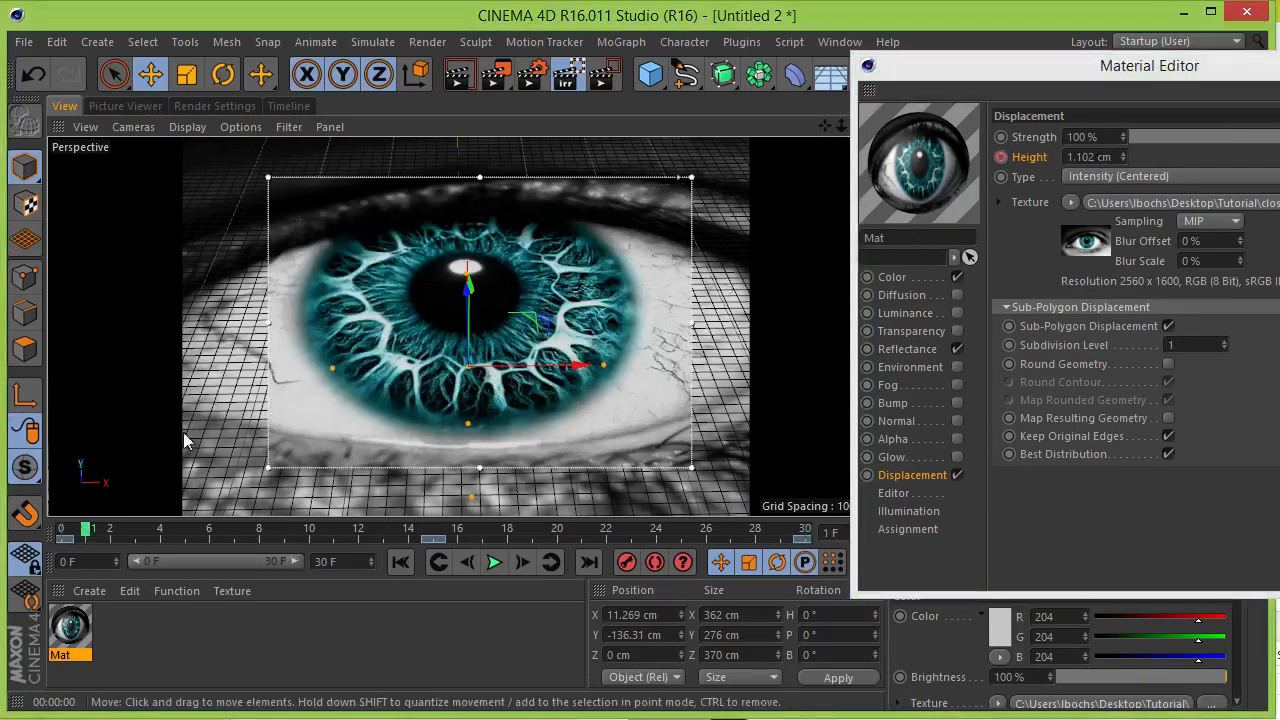
left_click_drag(88, 533, 2, 540)
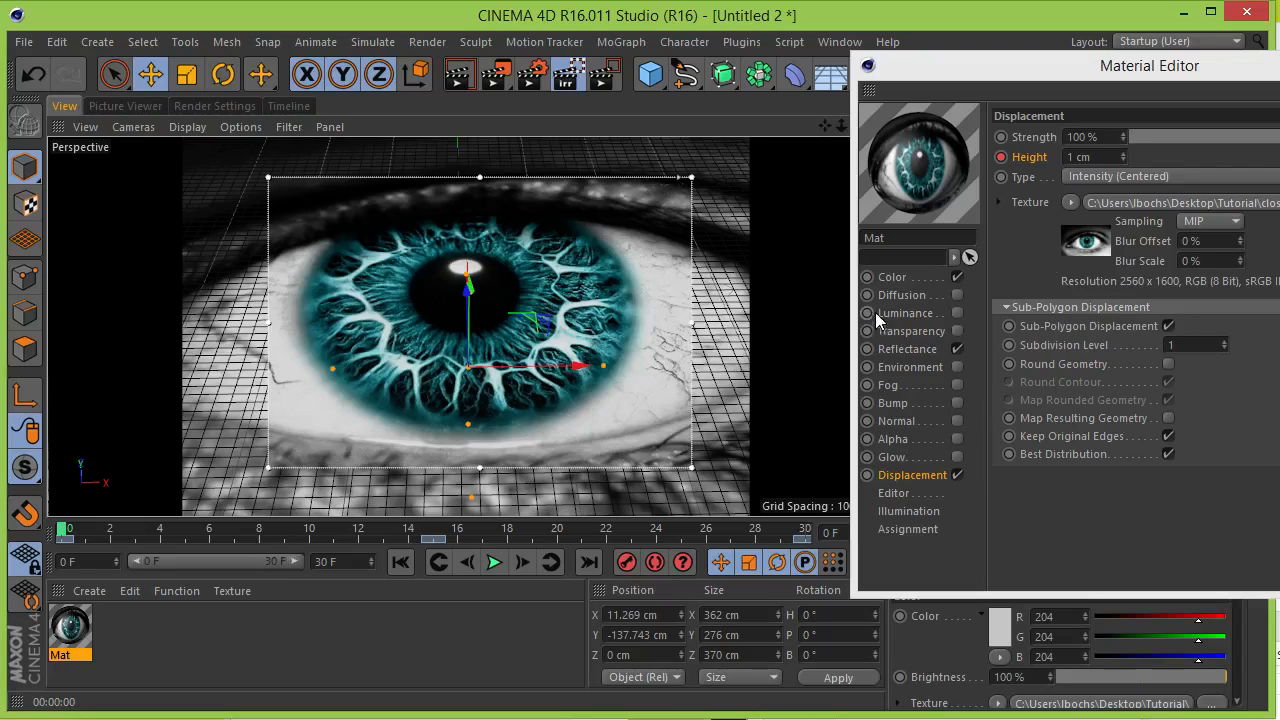
Replace the material's Default Specular reflectance layer with a GGX layer and set its specular strength to 0%.
left_click(898, 351)
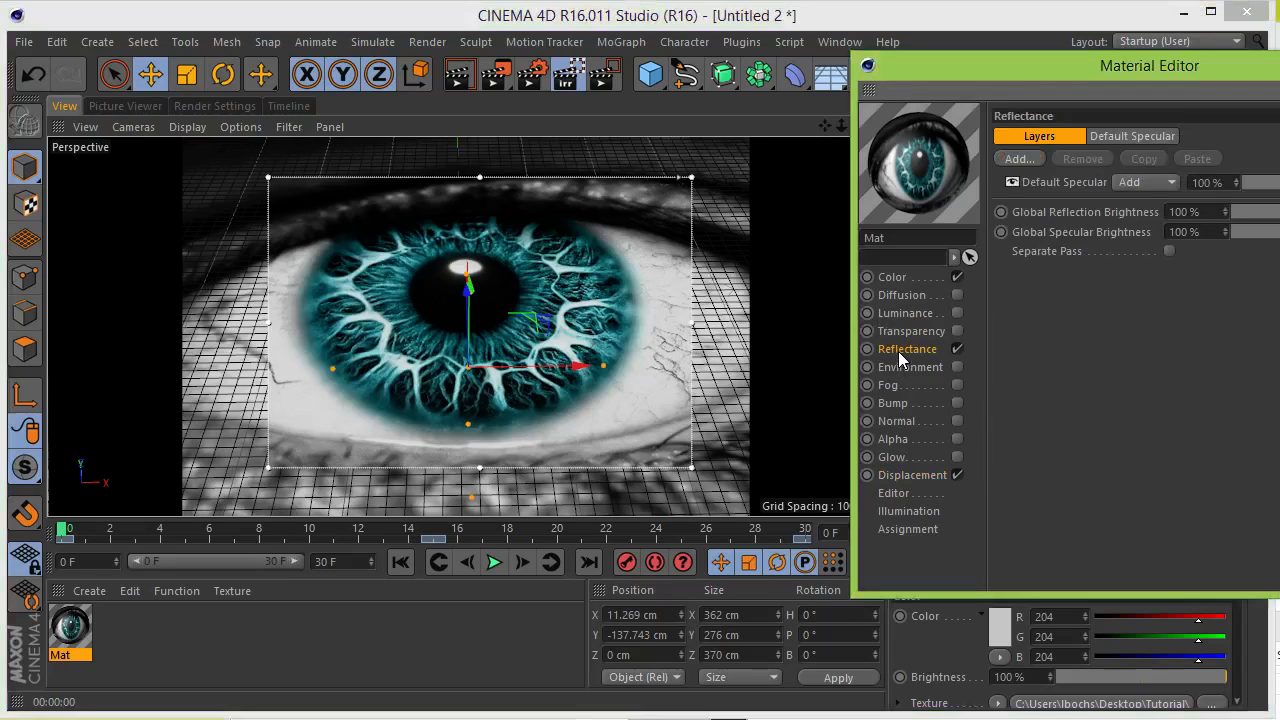
left_click(1063, 182)
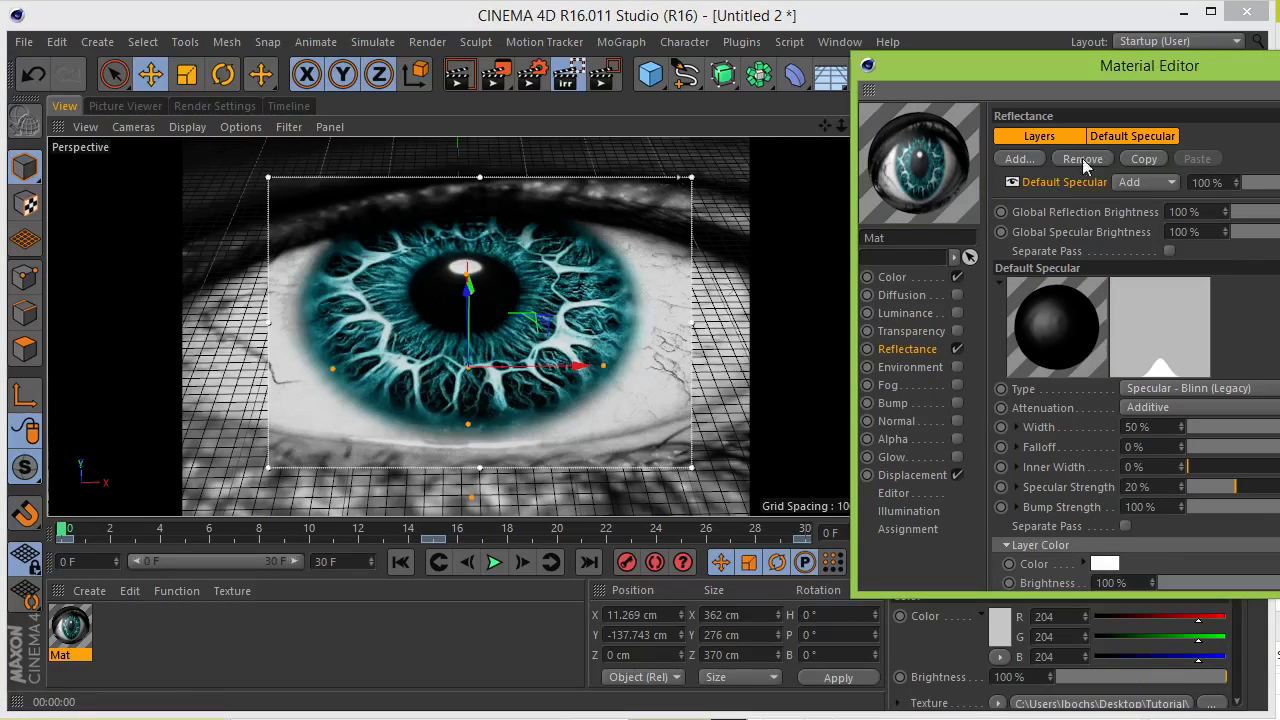
left_click(1083, 159)
left_click(1019, 161)
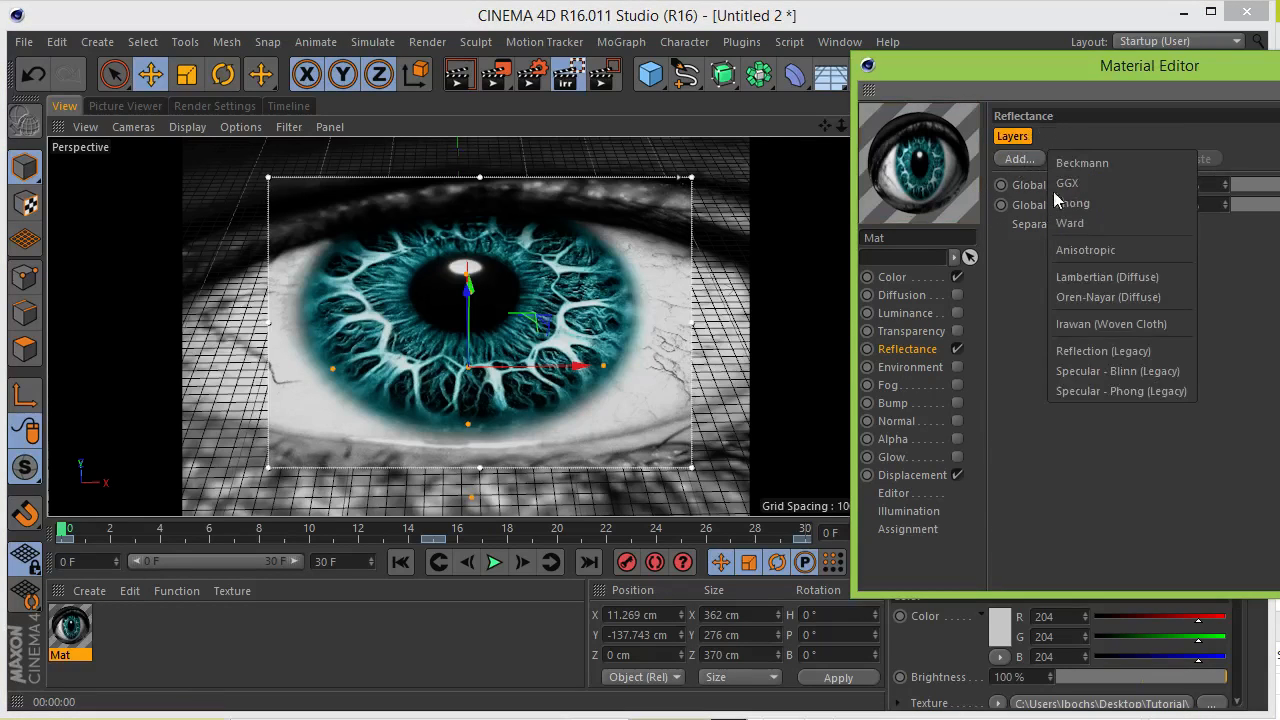
left_click(1066, 185)
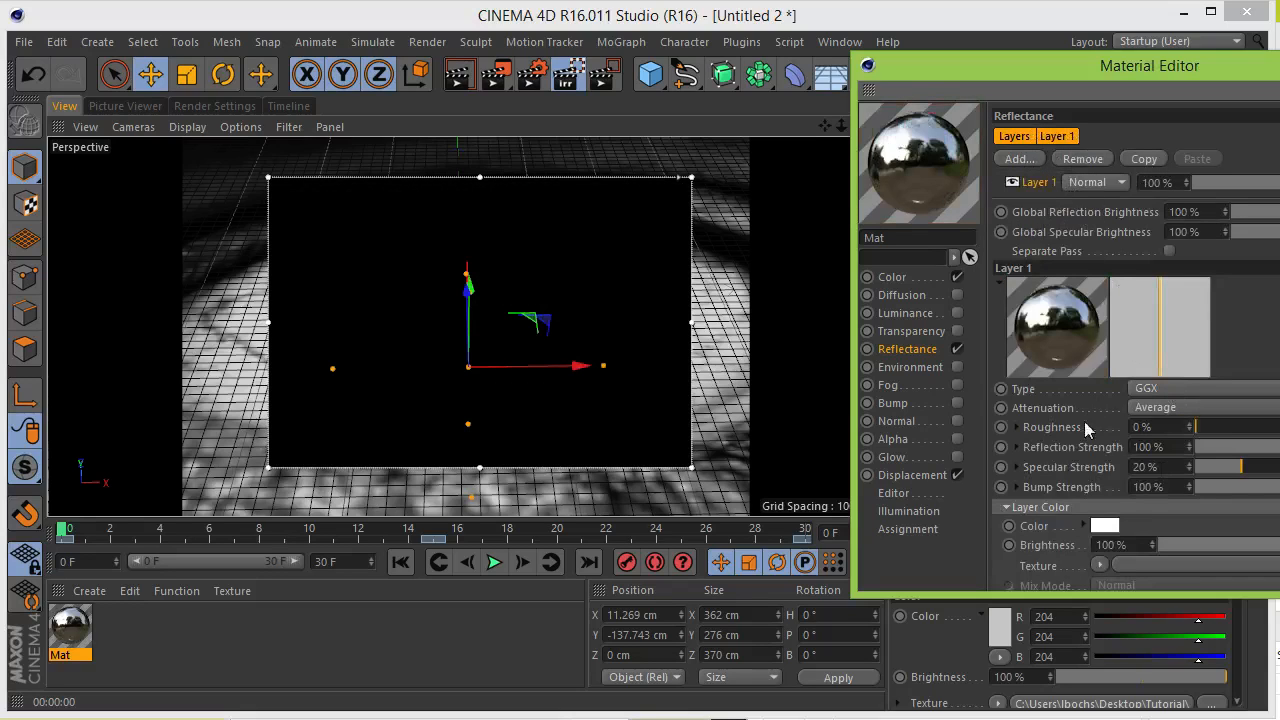
left_click_drag(1232, 472, 1196, 470)
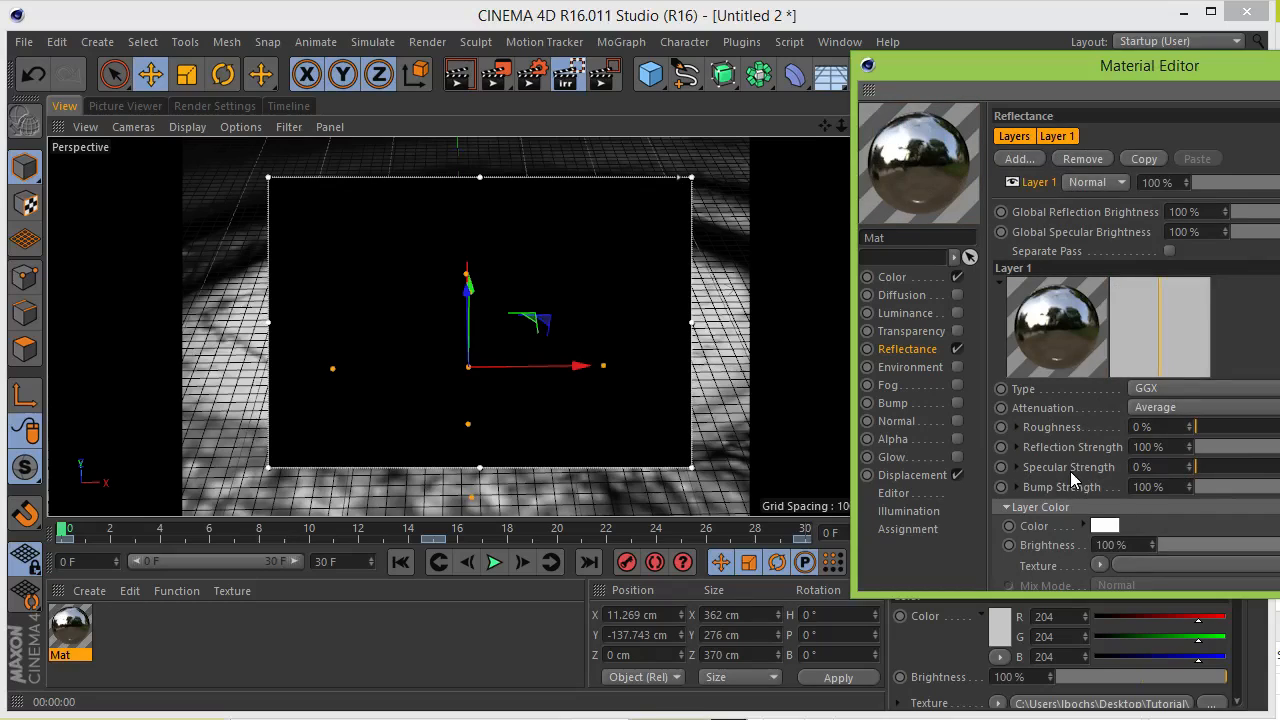
scroll(1034, 467, "down", 3)
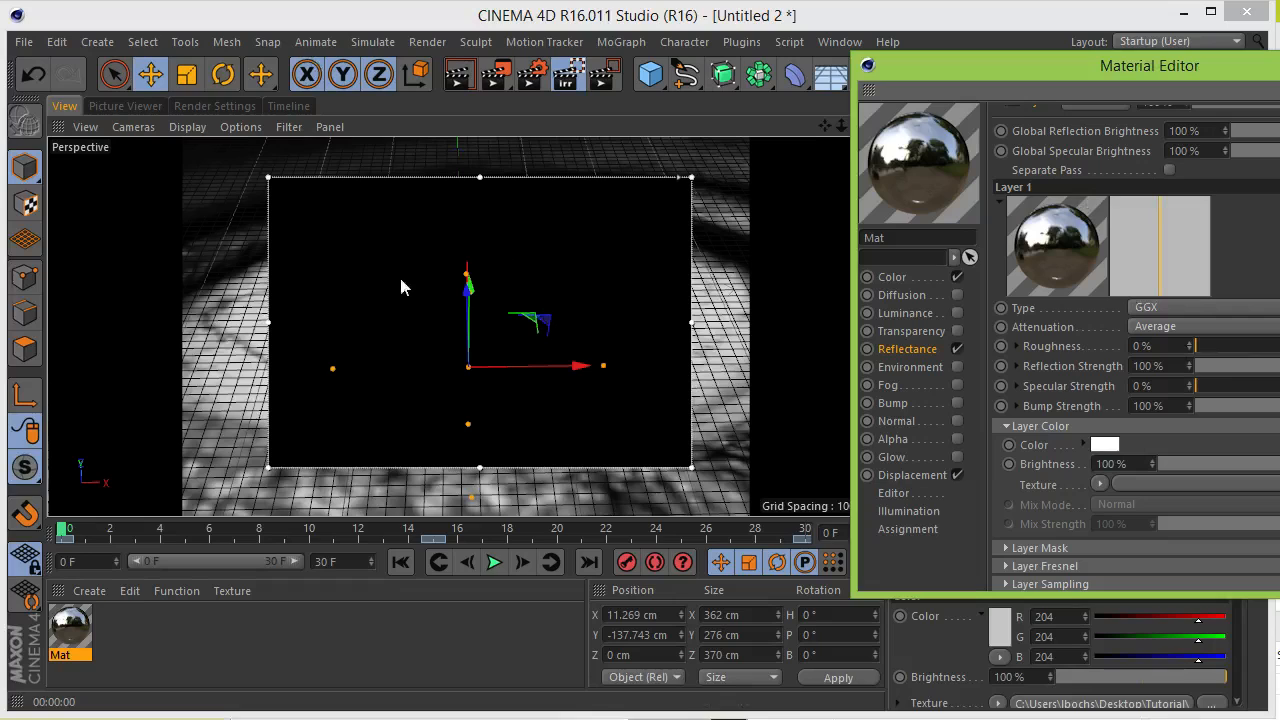
left_click(1006, 565)
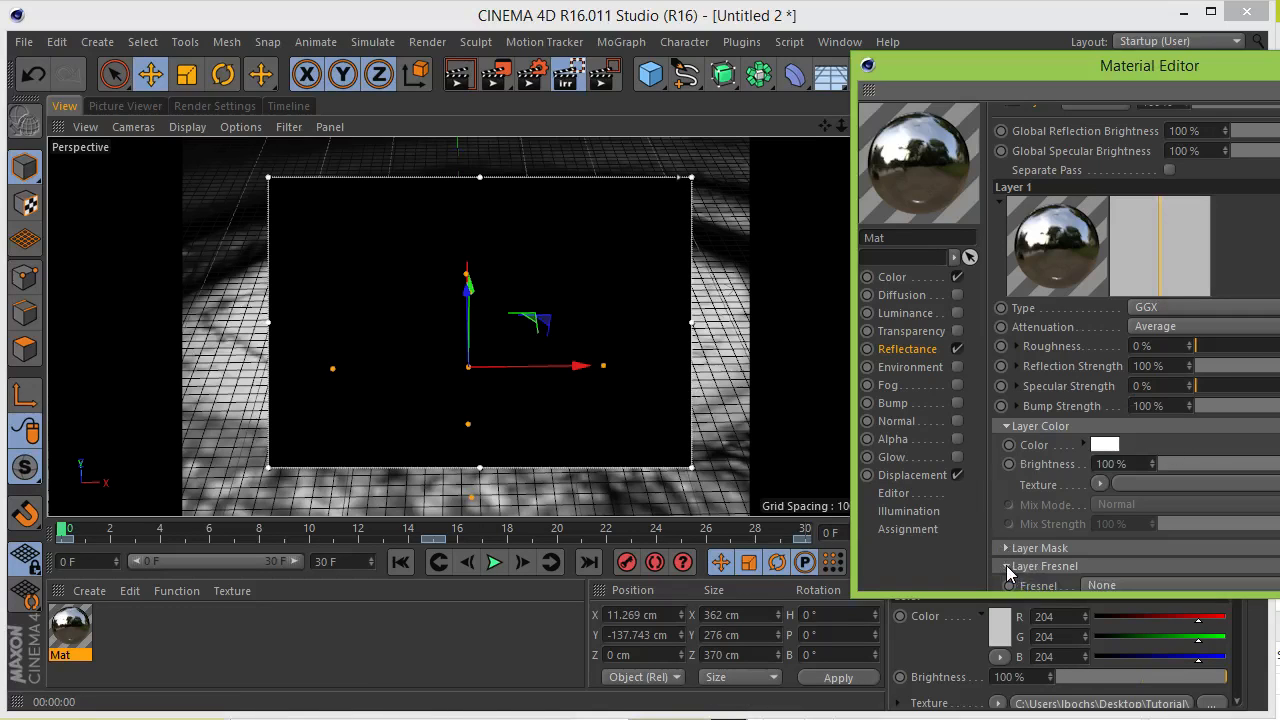
scroll(1059, 525, "down", 3)
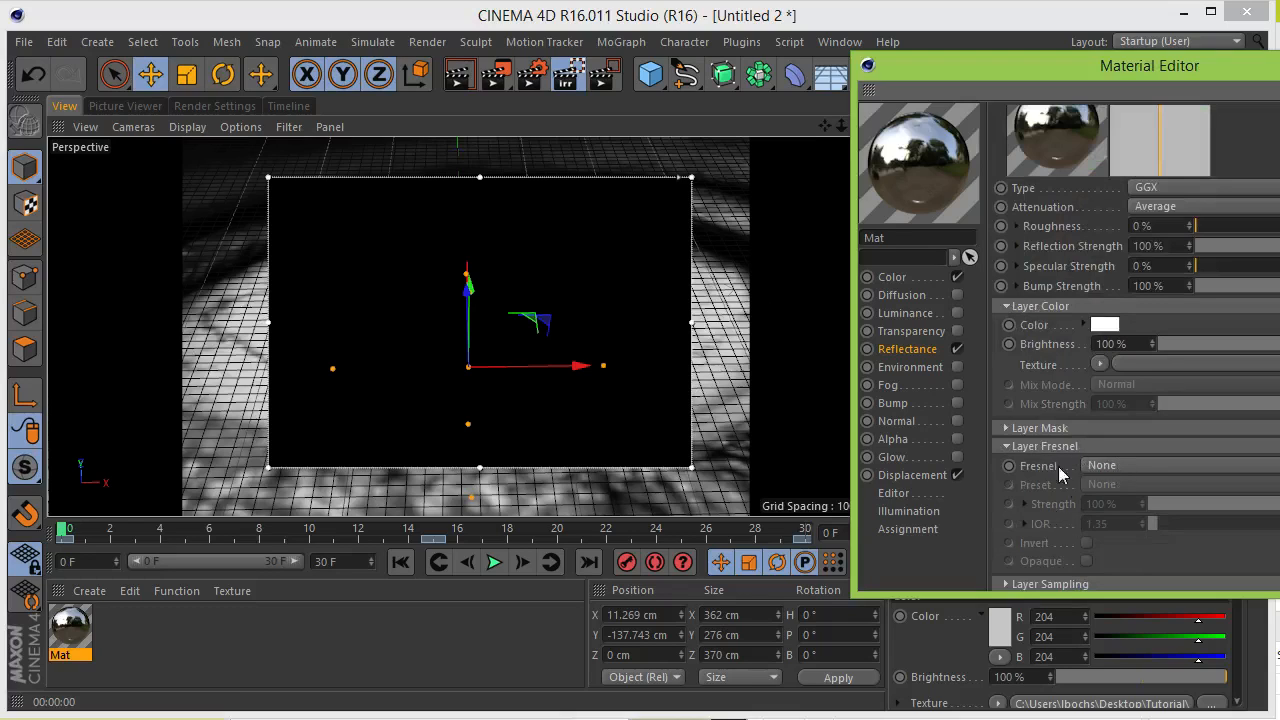
left_click(1136, 468)
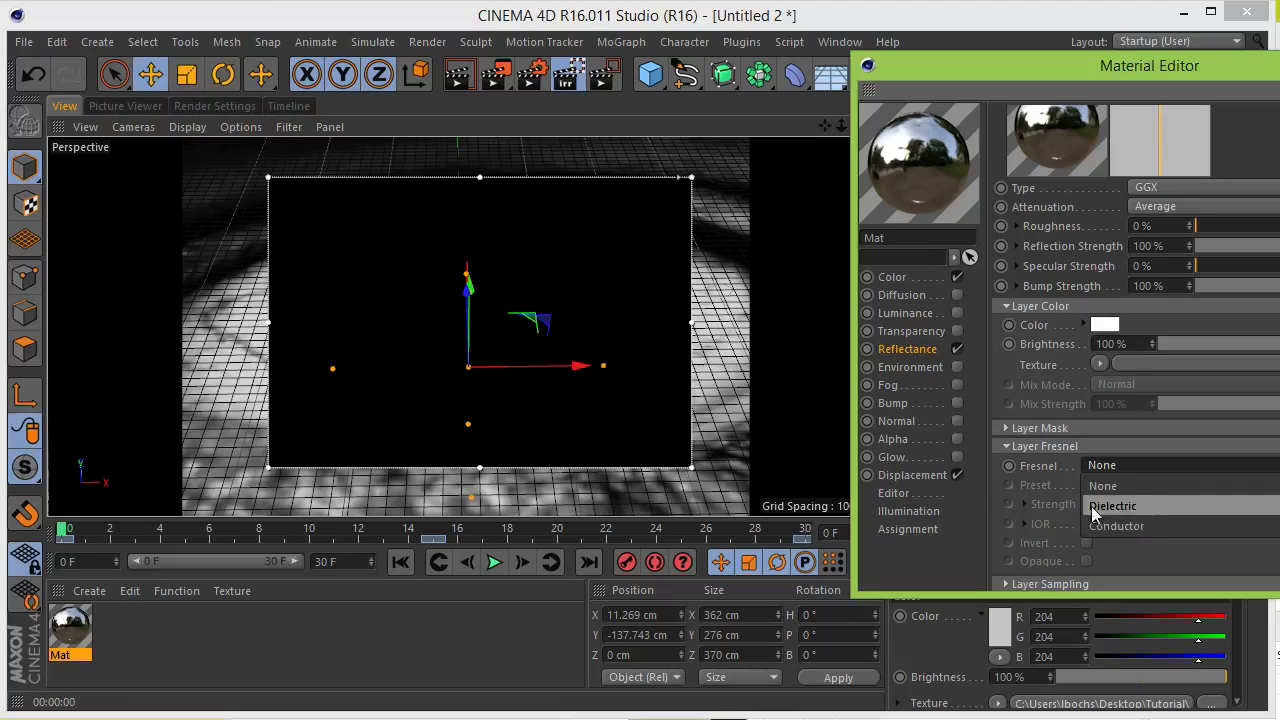
left_click(1005, 446)
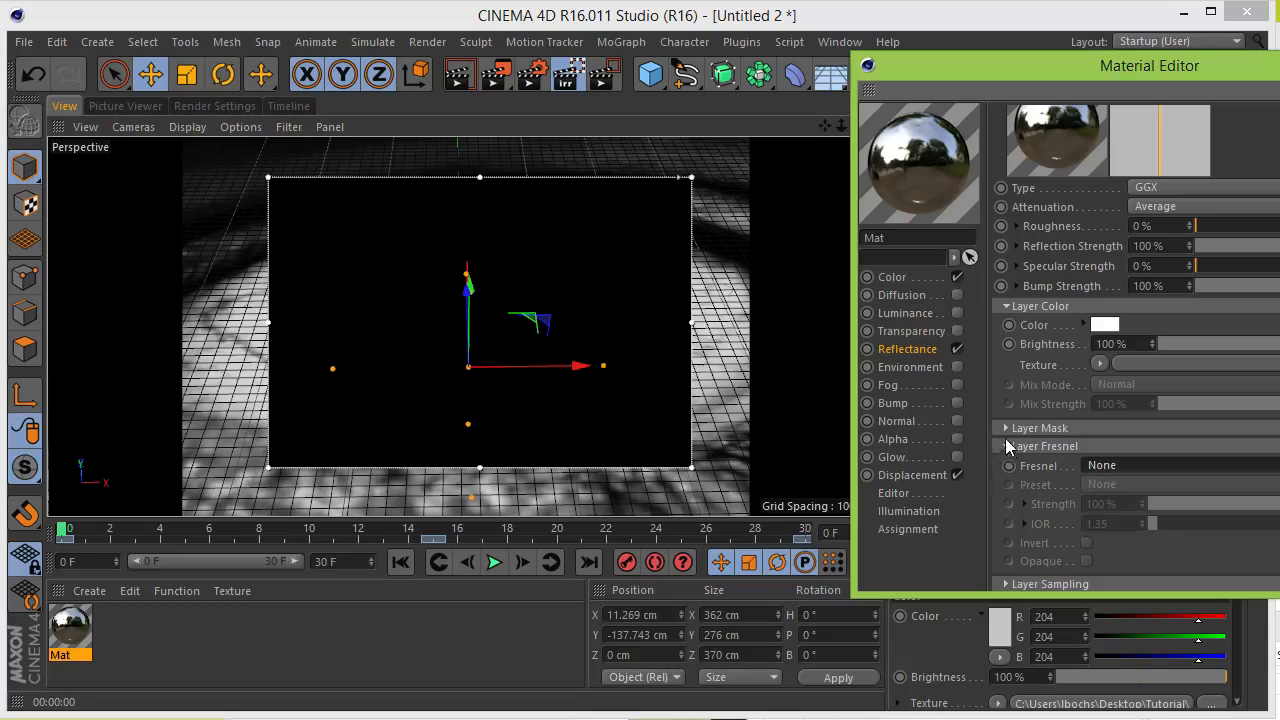
left_click(1007, 446)
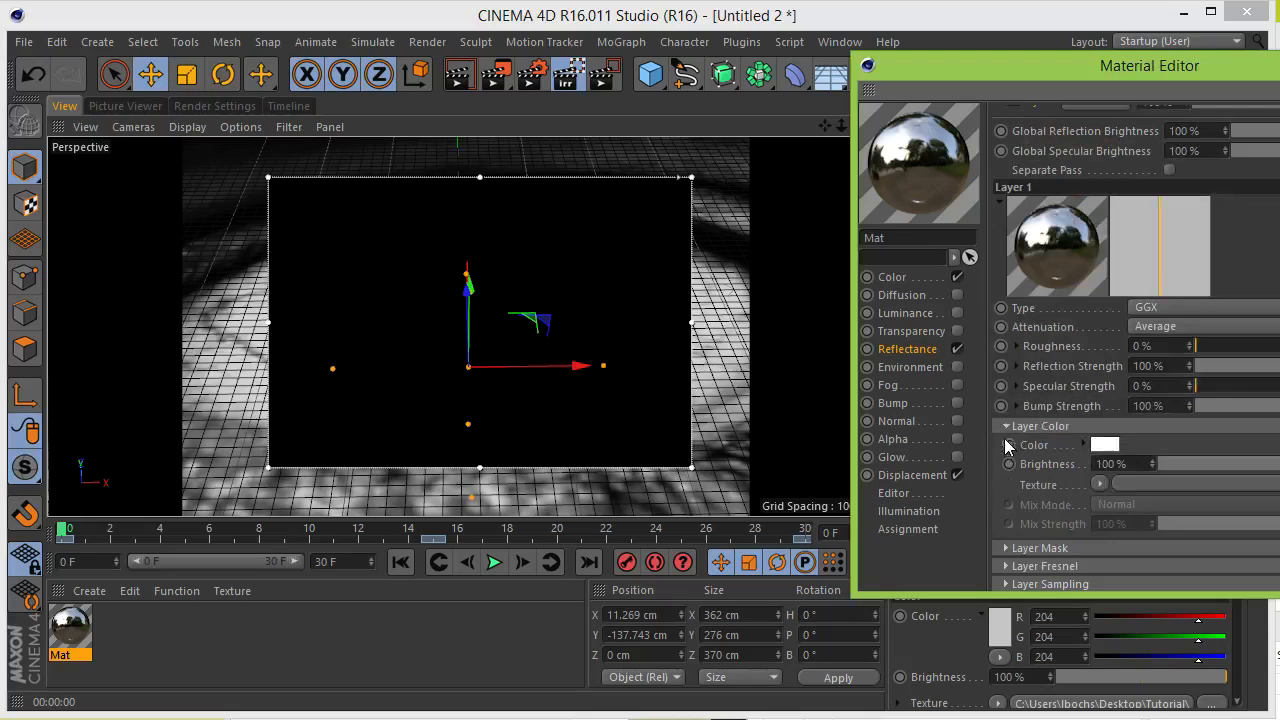
Use a Fresnel shader as the GGX layer's mask texture, and close the Material Editor.
left_click(1005, 548)
scroll(1126, 553, "down", 3)
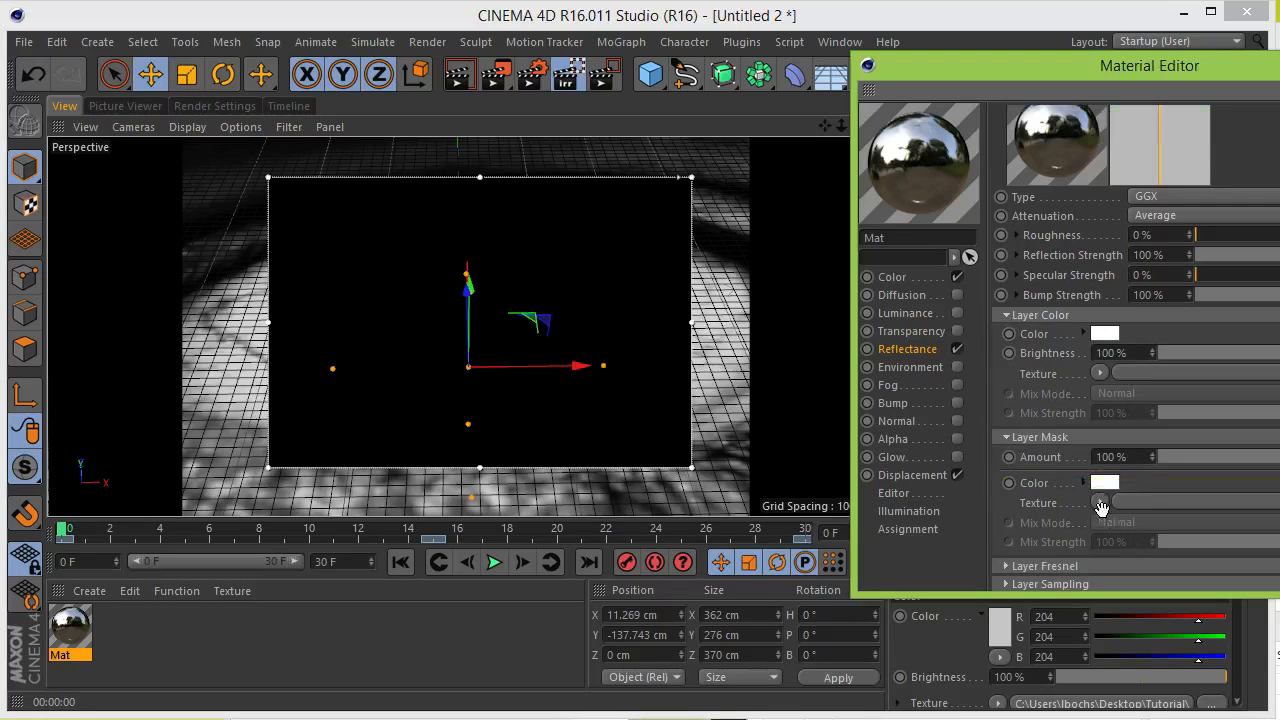
left_click(1100, 503)
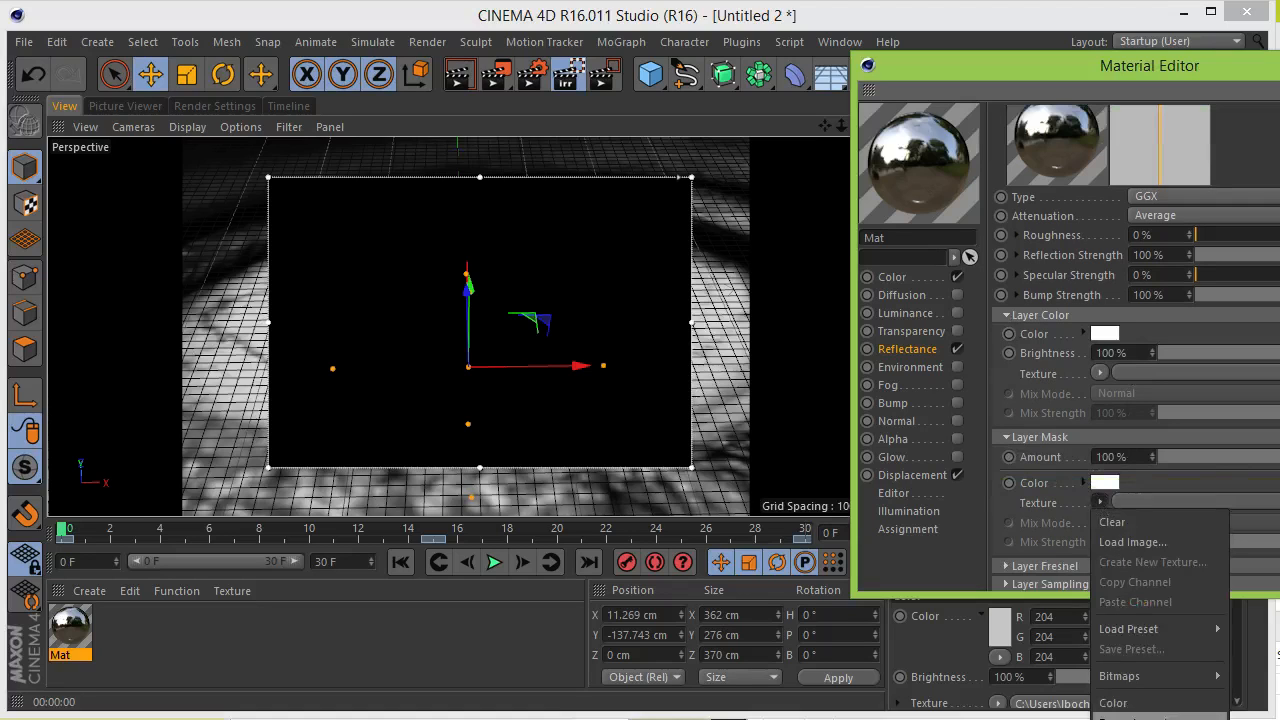
left_click(1180, 717)
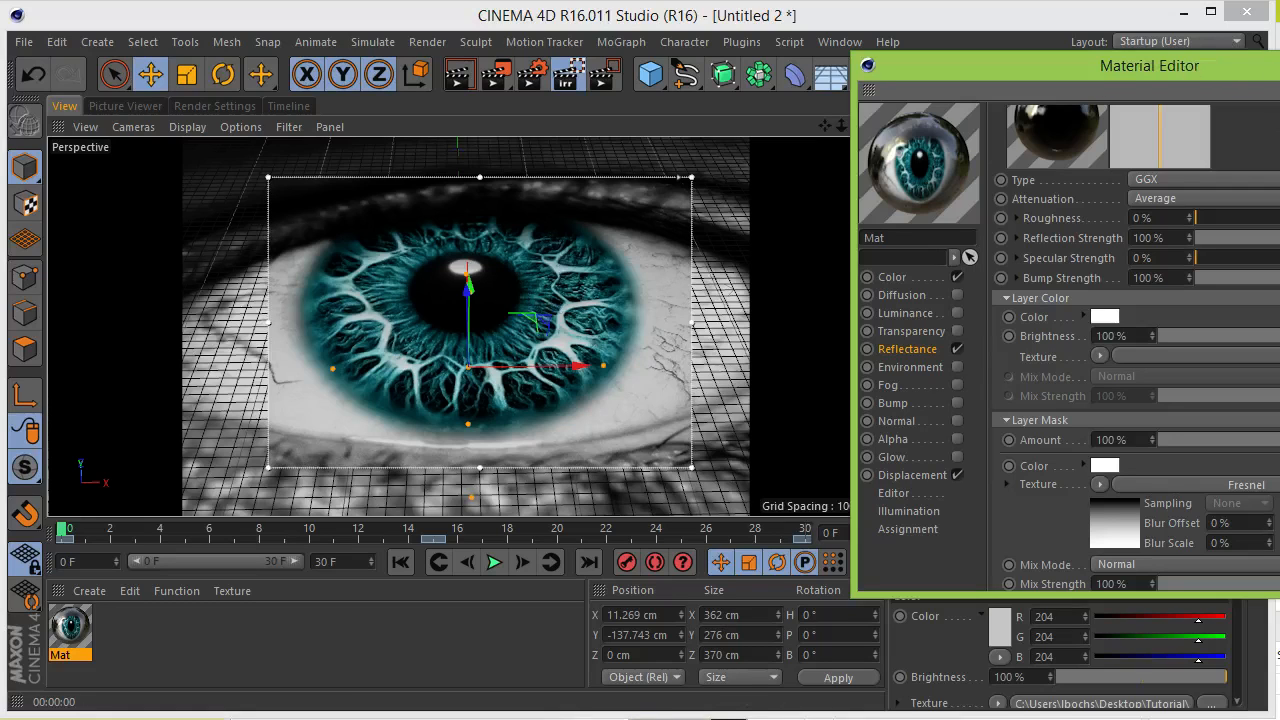
left_click(1279, 64)
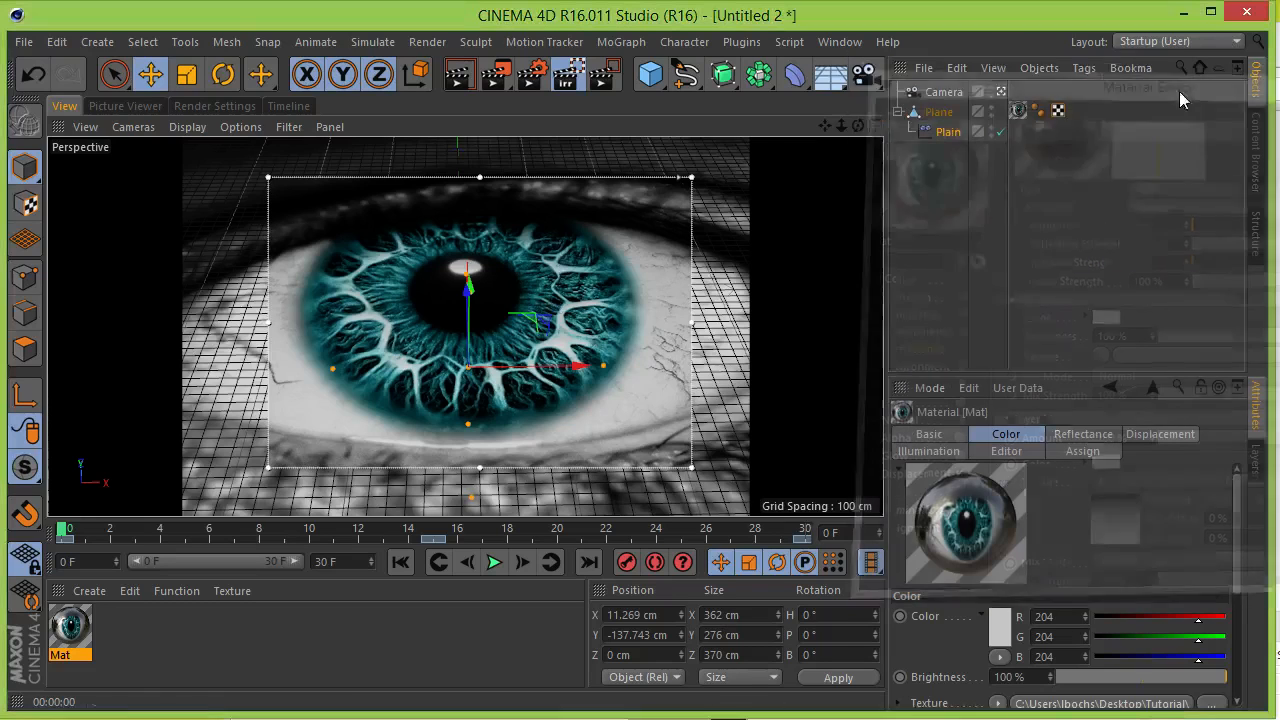
Open the sIBL Loader plugin, browse its Default collection and choose the Tropical Beach preset.
left_click(742, 44)
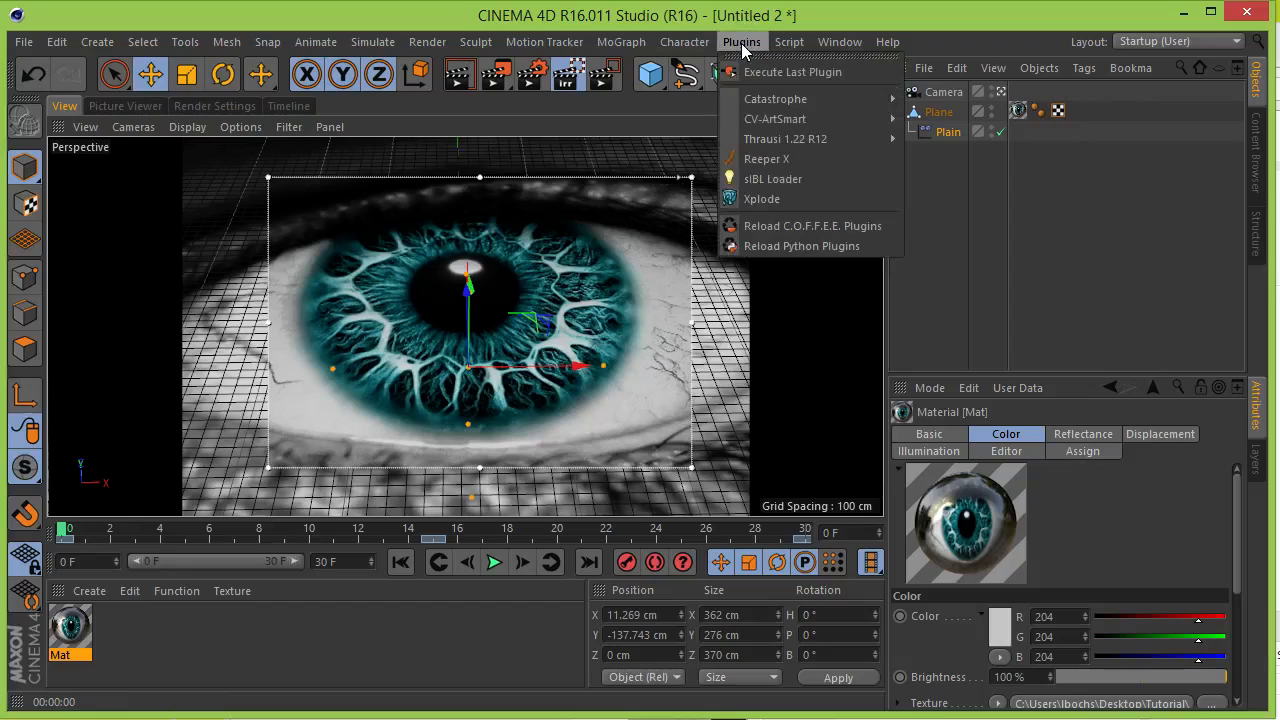
left_click(770, 178)
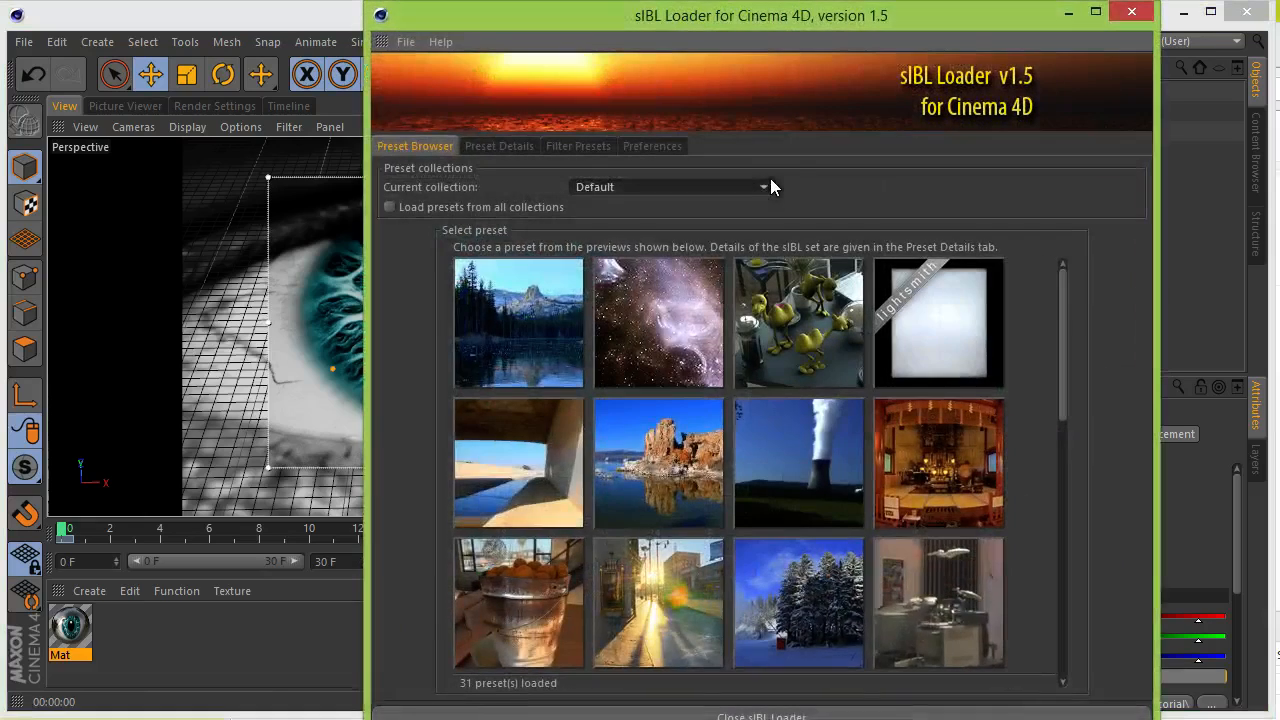
scroll(713, 411, "down", 5)
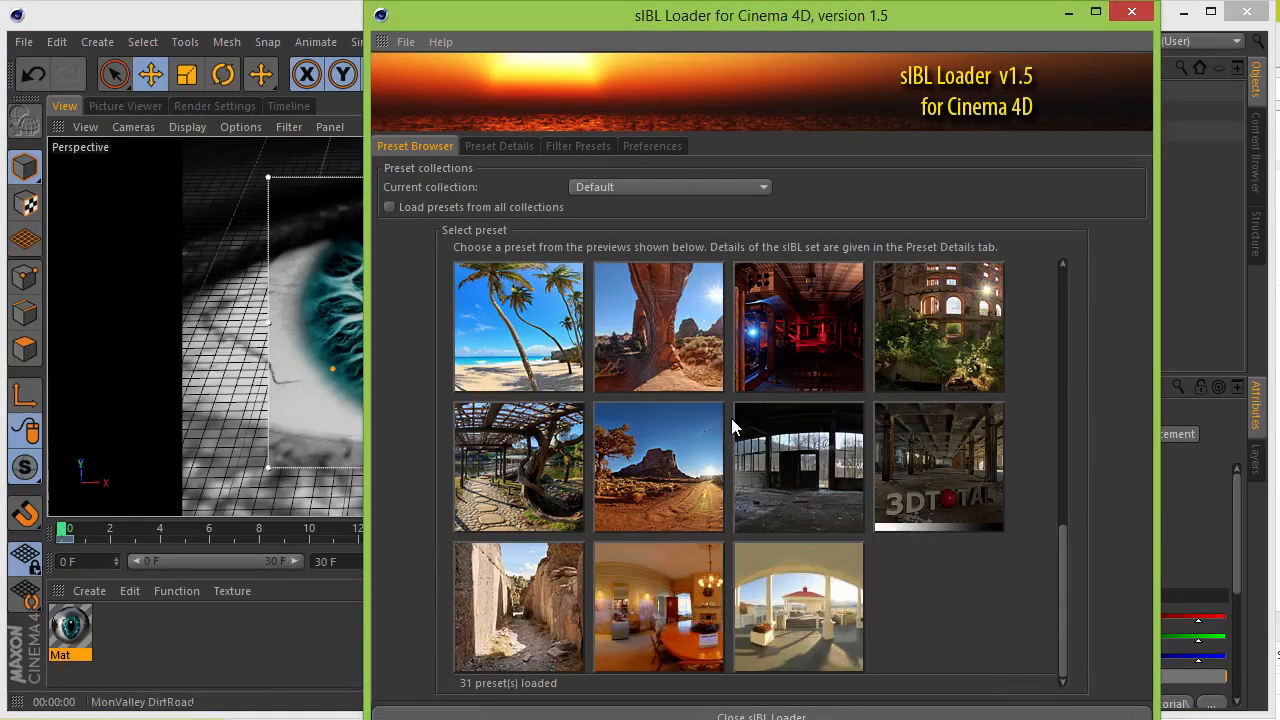
scroll(731, 418, "up", 5)
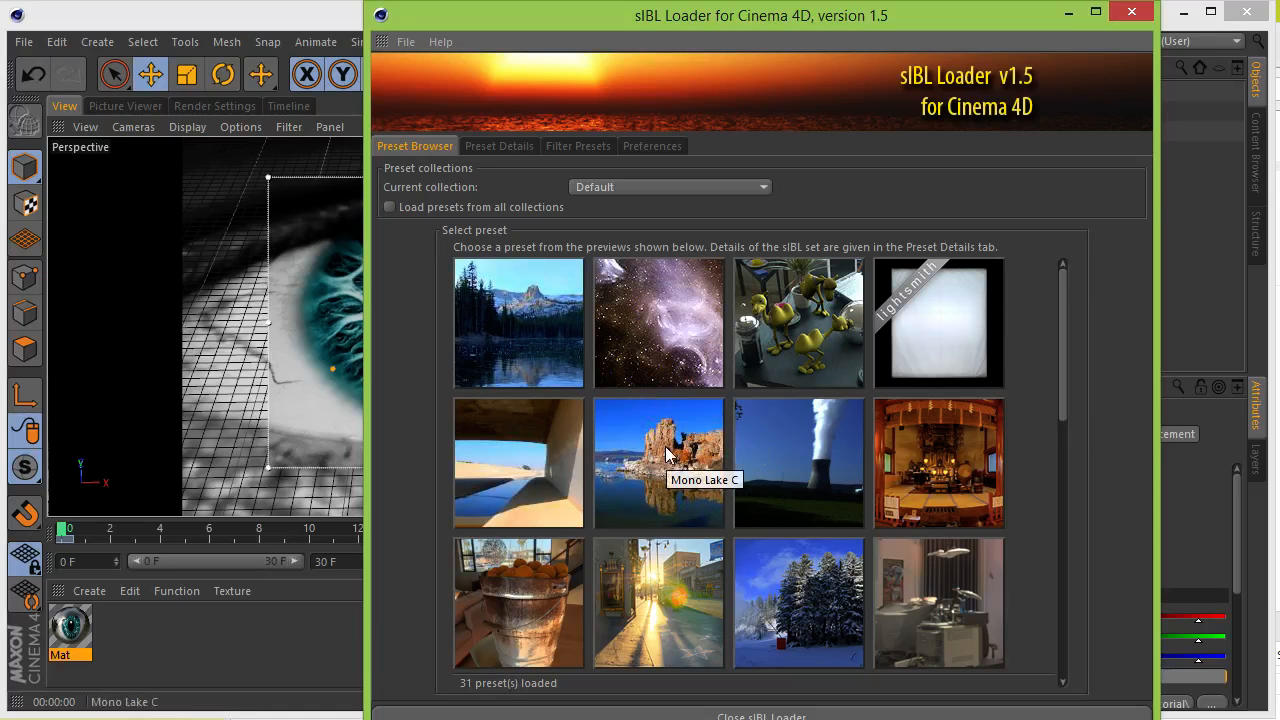
scroll(681, 425, "down", 6)
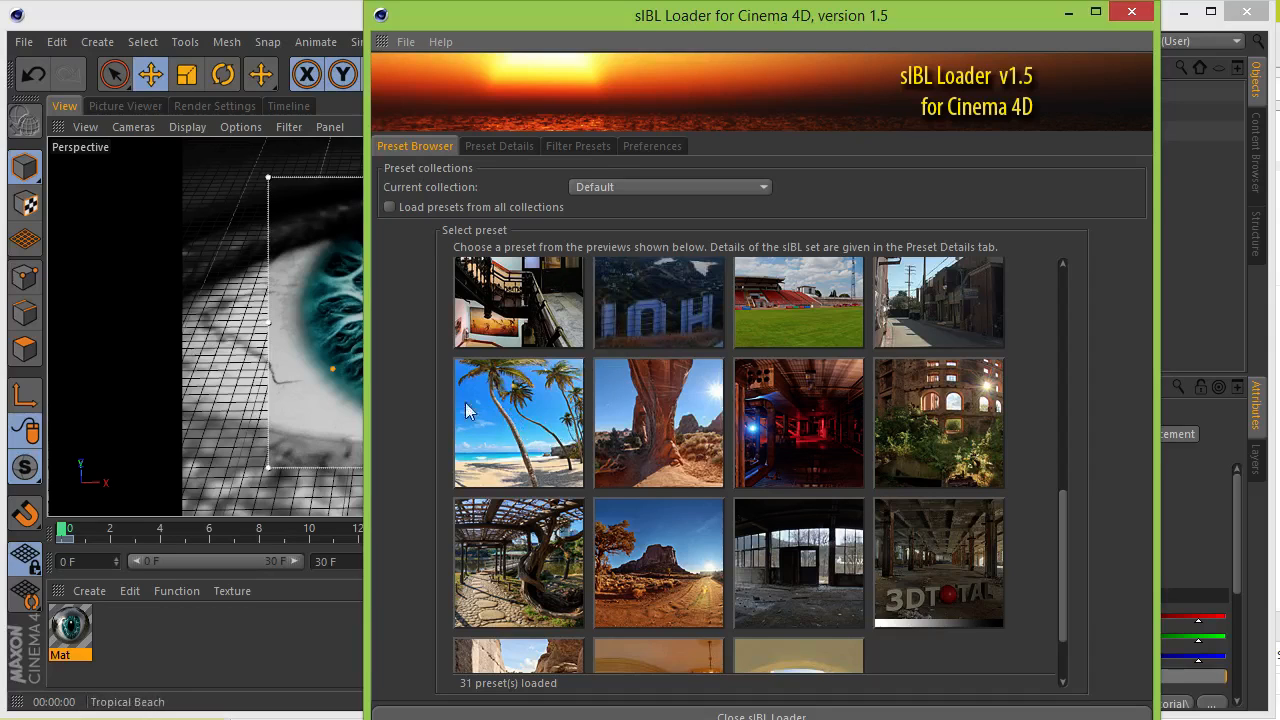
double_click(533, 402)
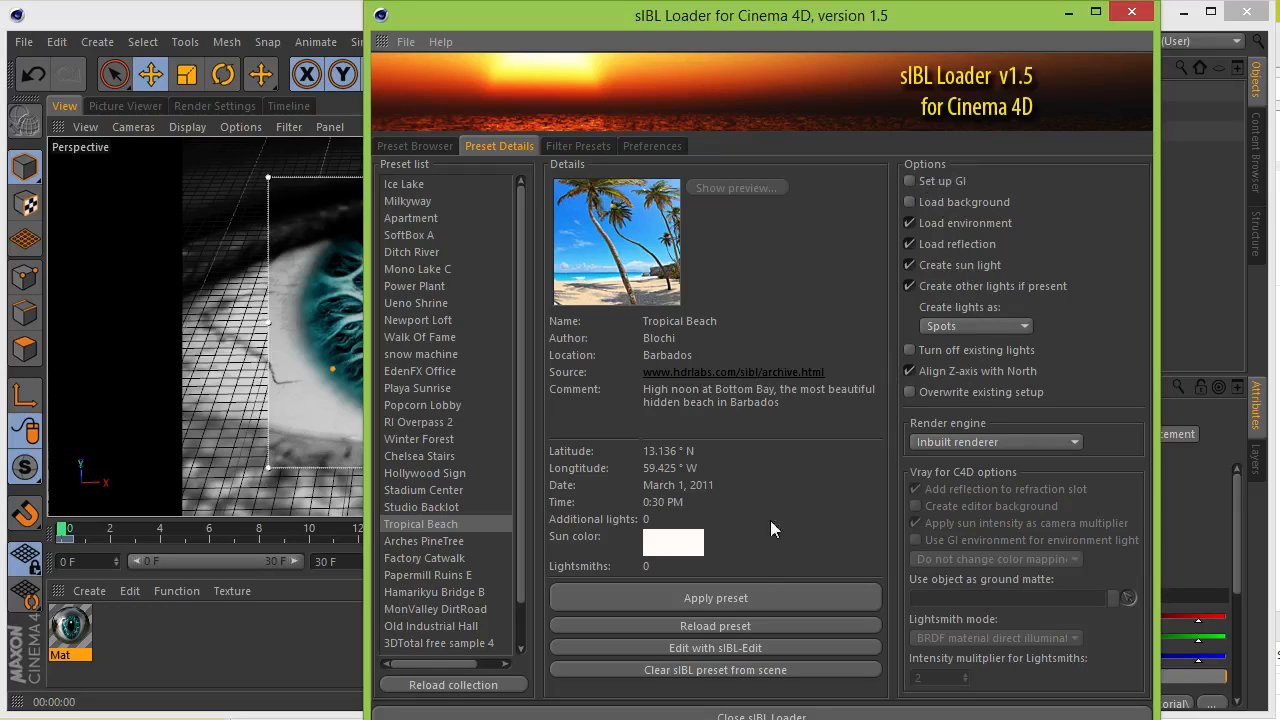
Apply the Tropical Beach preset to the scene and turn off the interactive render region.
left_click(744, 598)
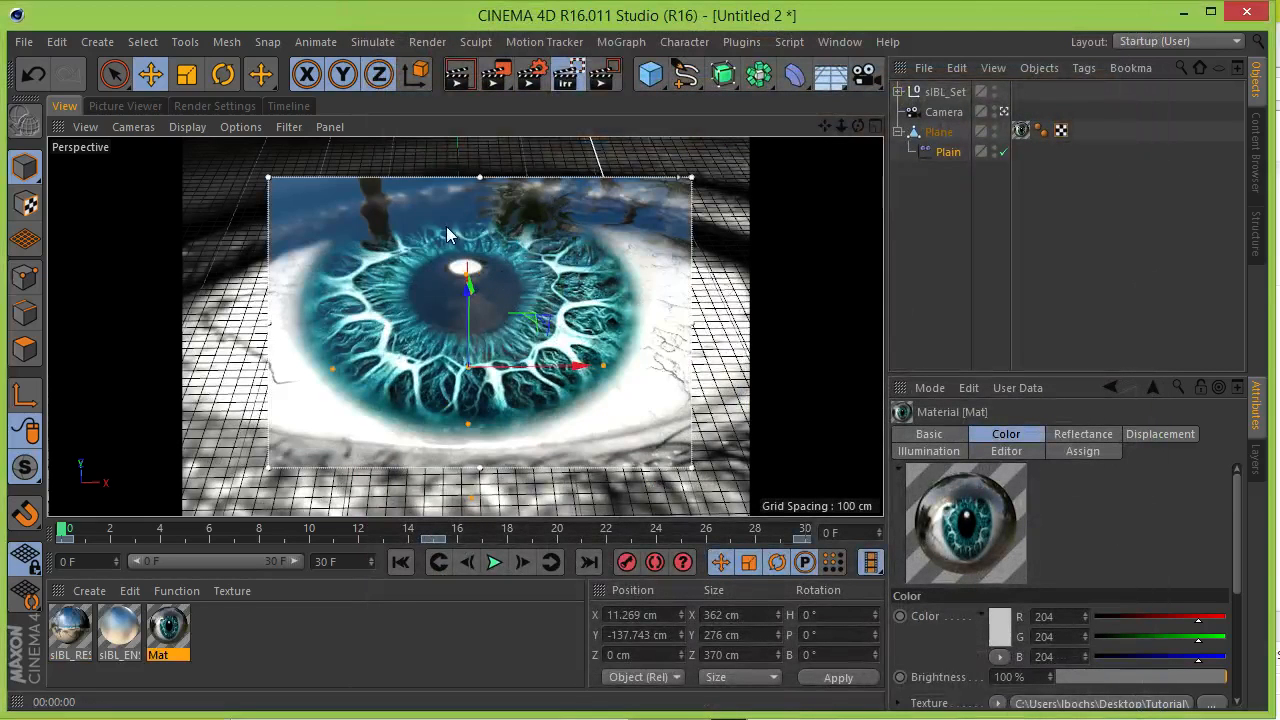
left_click(570, 80)
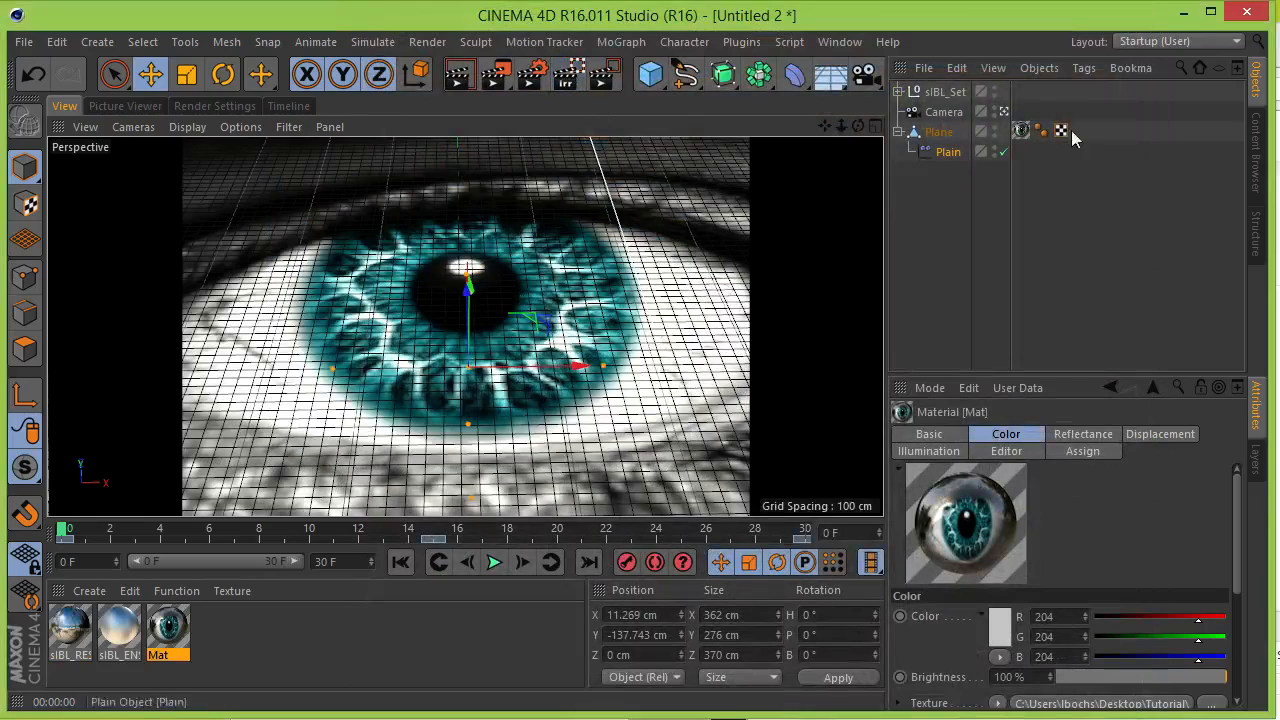
Leave the scene camera's view and set the sIBL_Sun light's shadow type to Shadow Maps (Soft).
left_click(1005, 110)
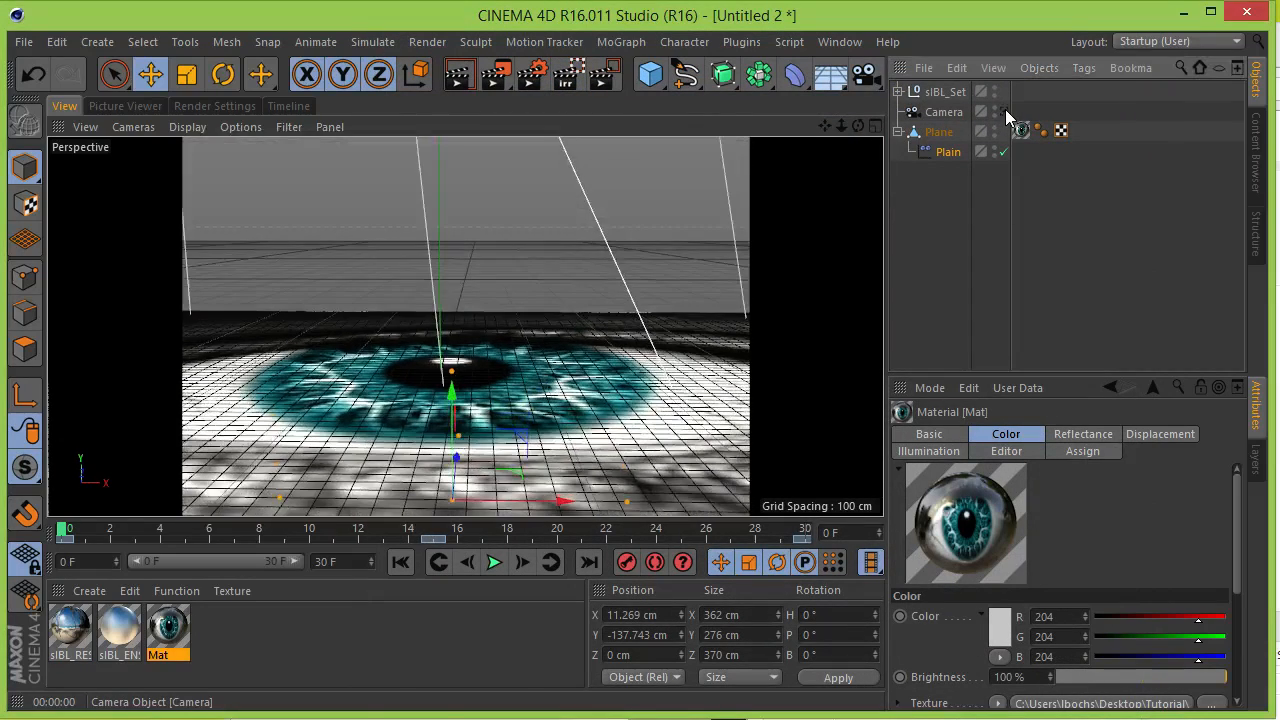
scroll(488, 278, "down", 10)
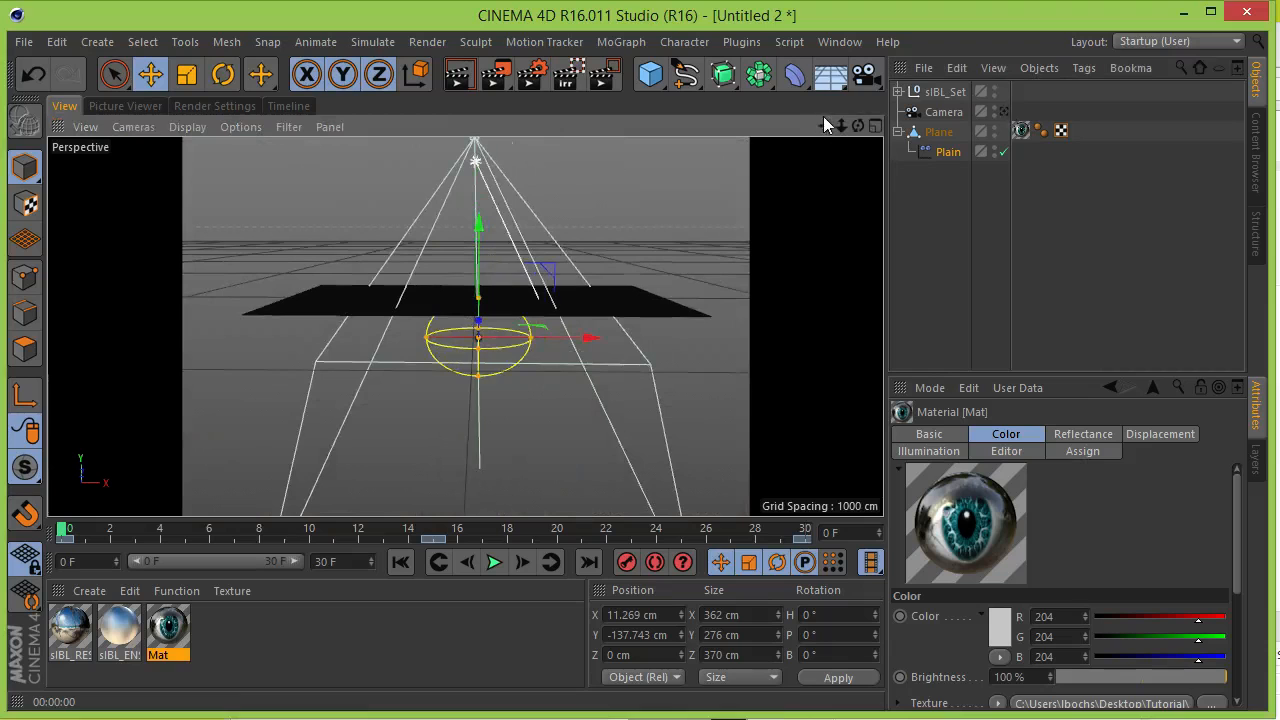
left_click_drag(824, 125, 780, 248)
mouse_move(853, 123)
left_mouse_down()
mouse_move(840, 160)
mouse_move(856, 124)
left_mouse_up()
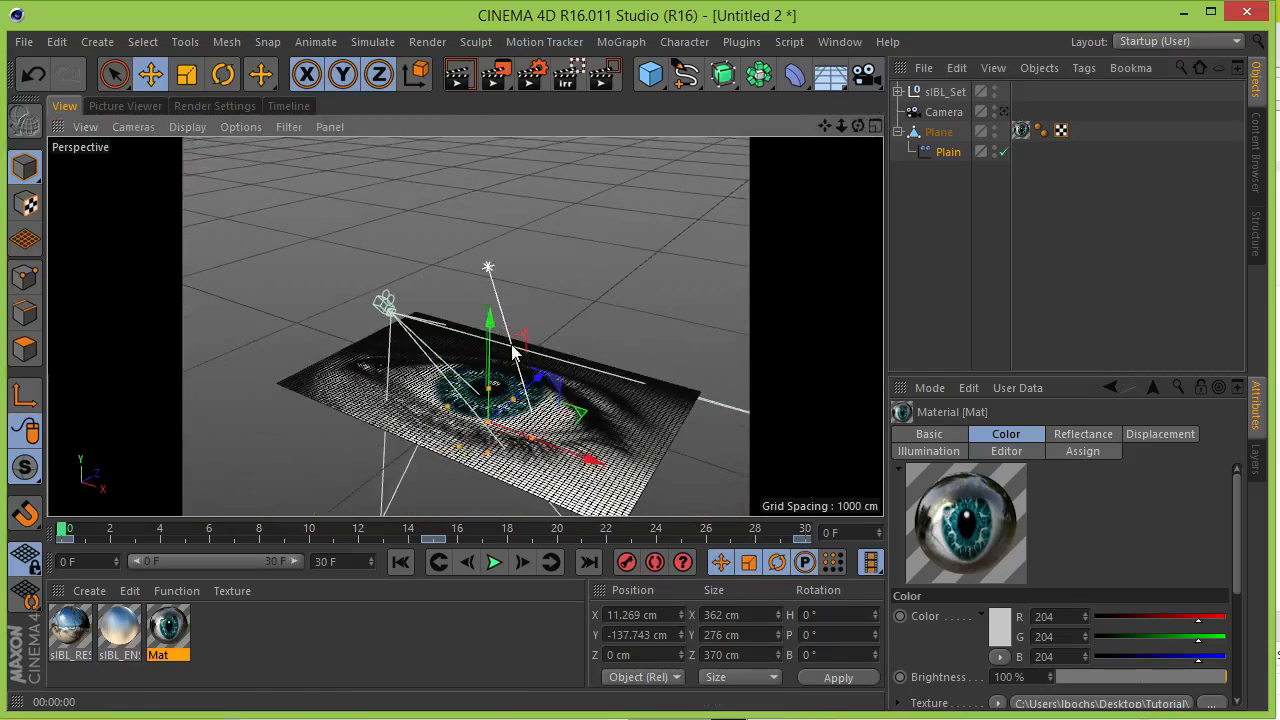
left_click(899, 91)
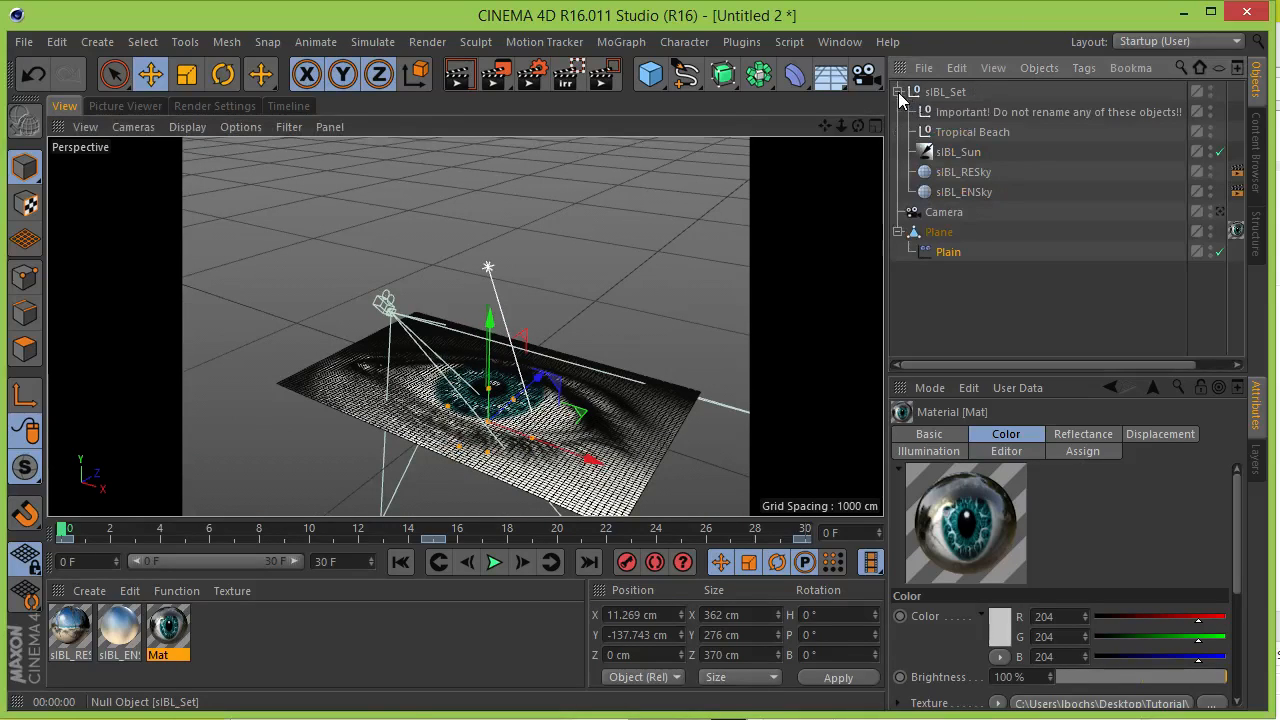
left_click(962, 154)
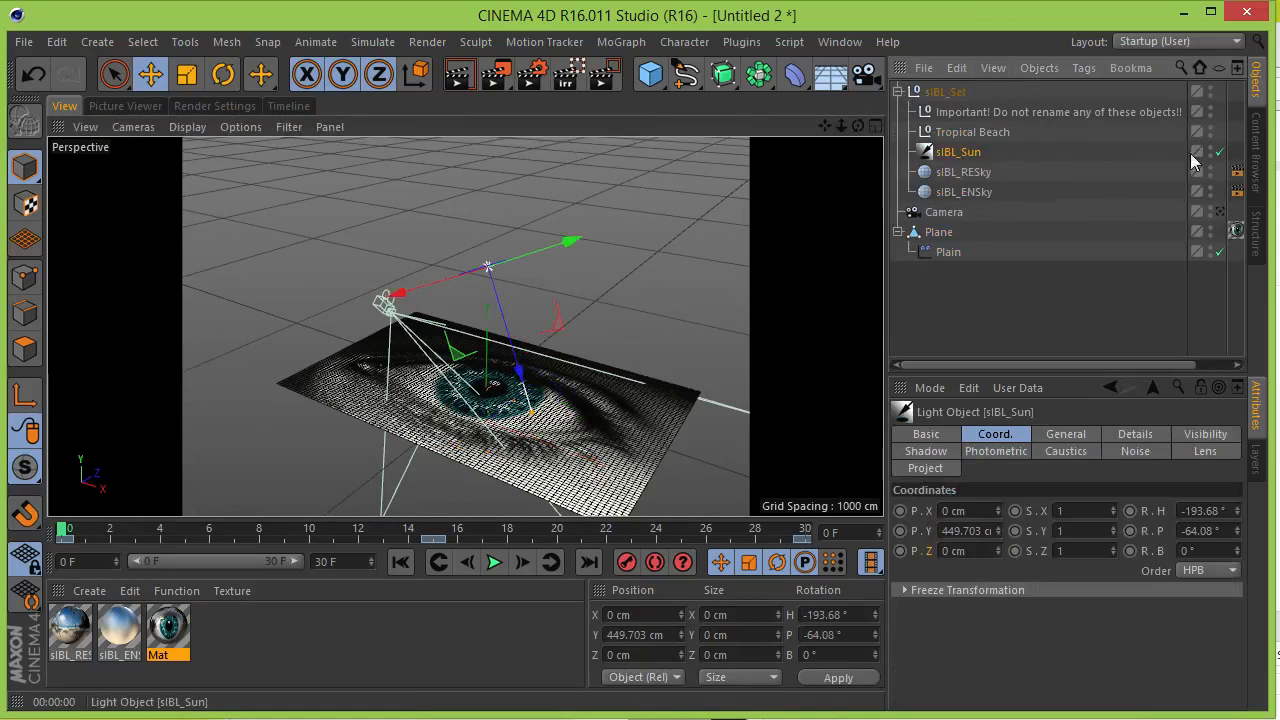
left_click(1066, 438)
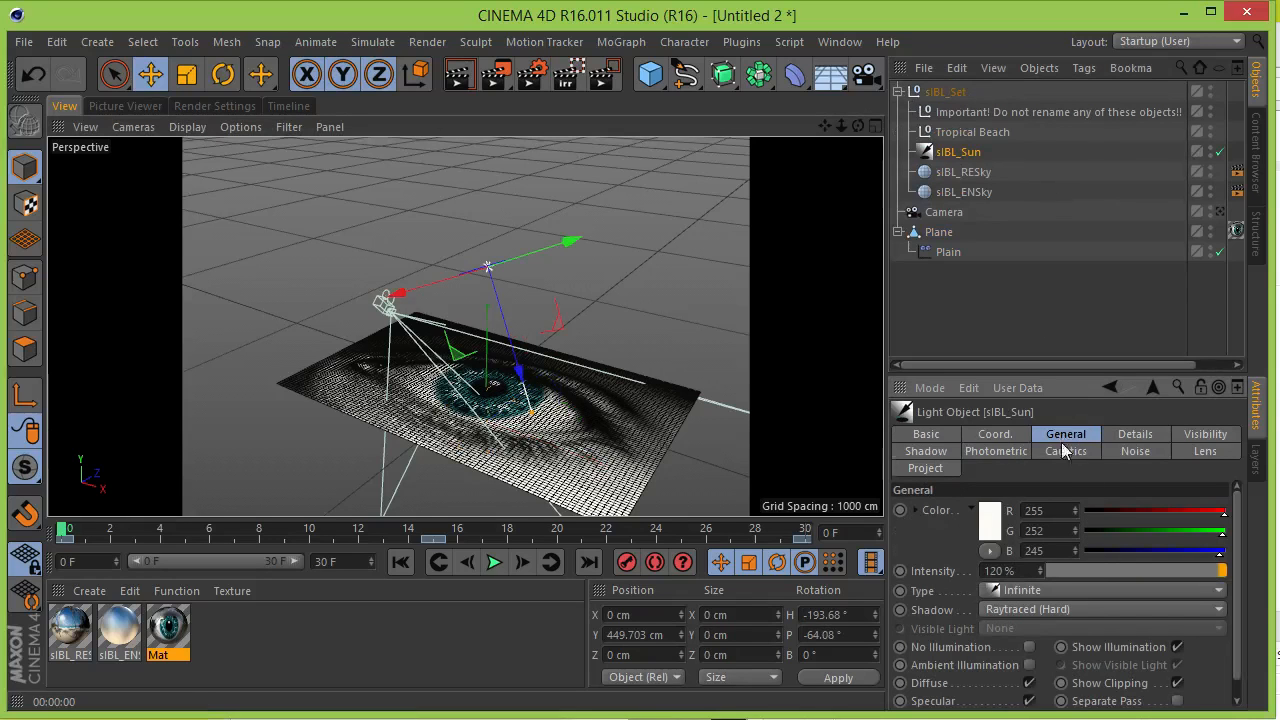
left_click(1048, 605)
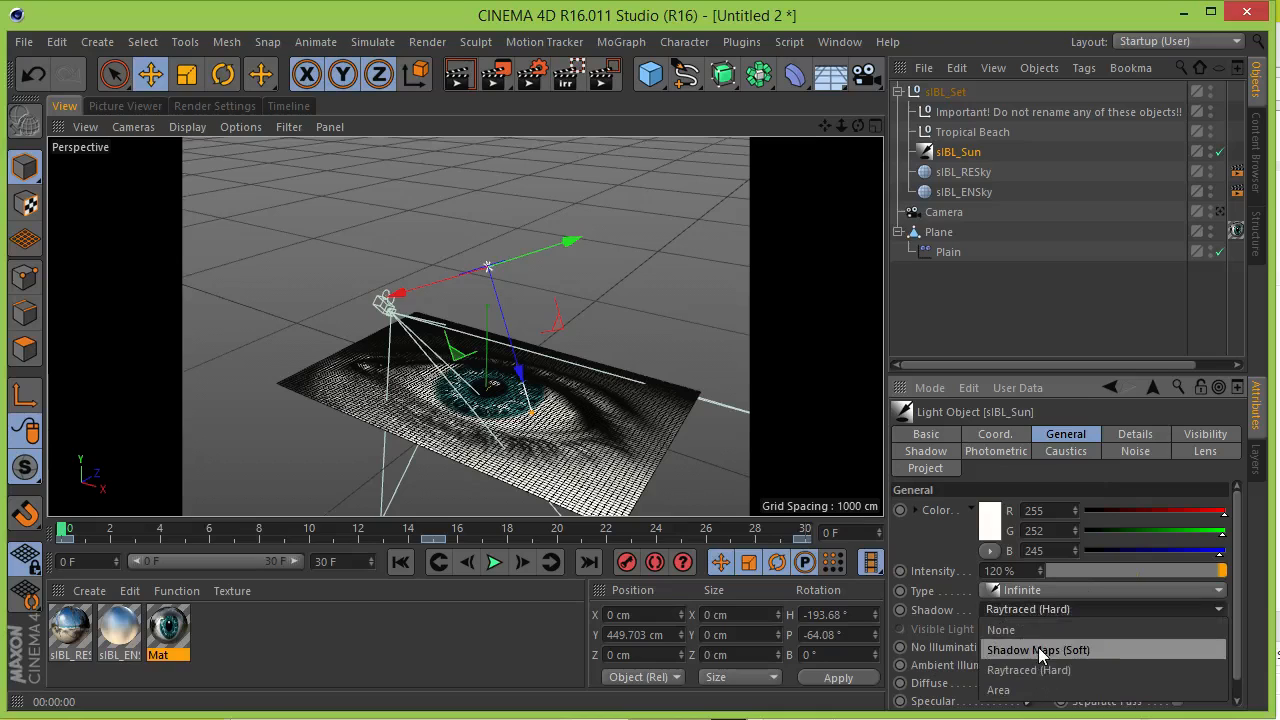
left_click(1040, 650)
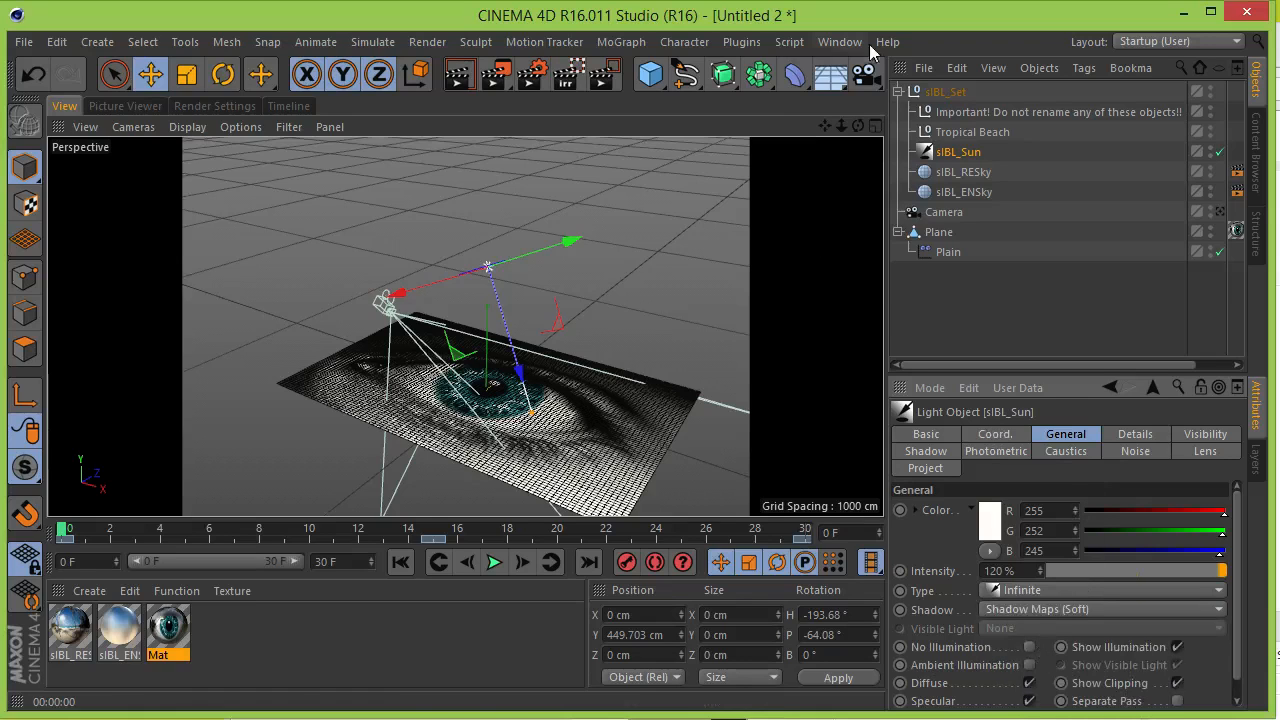
Rotate the sIBL_Sun light to a heading of about -133°, pitch of about -57° and bank of about 52°.
key("r")
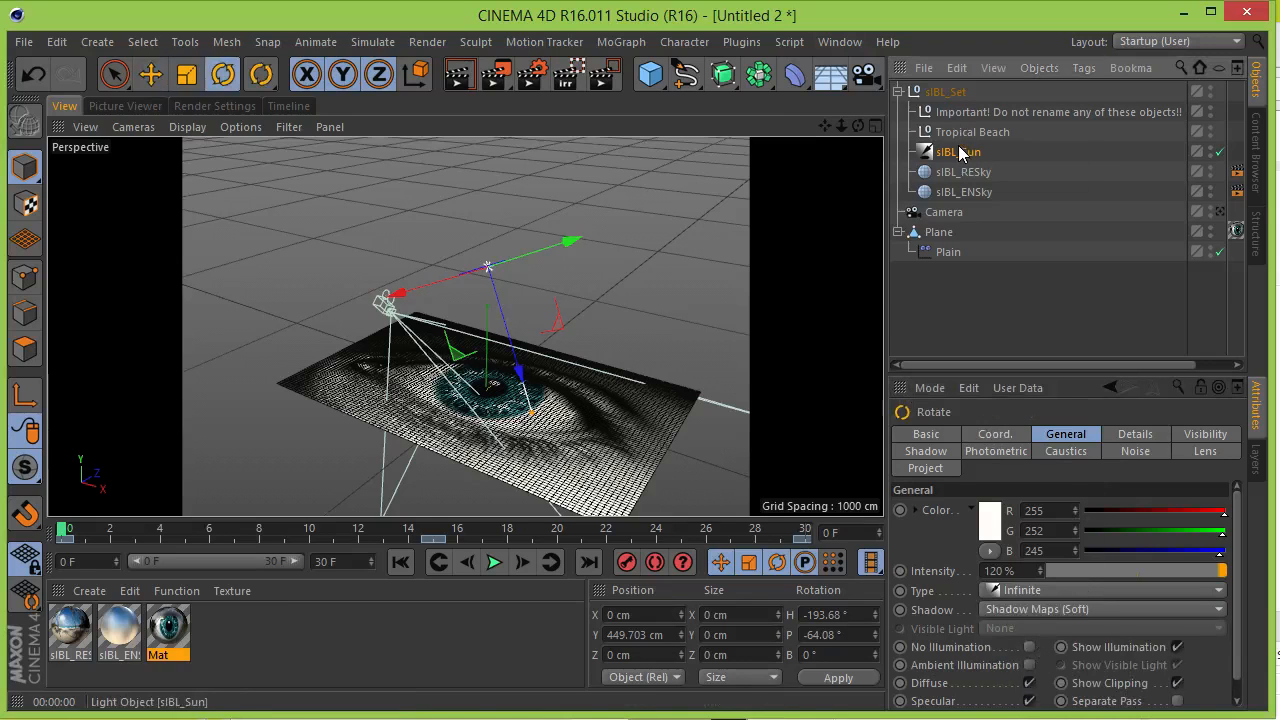
left_click_drag(435, 245, 465, 272)
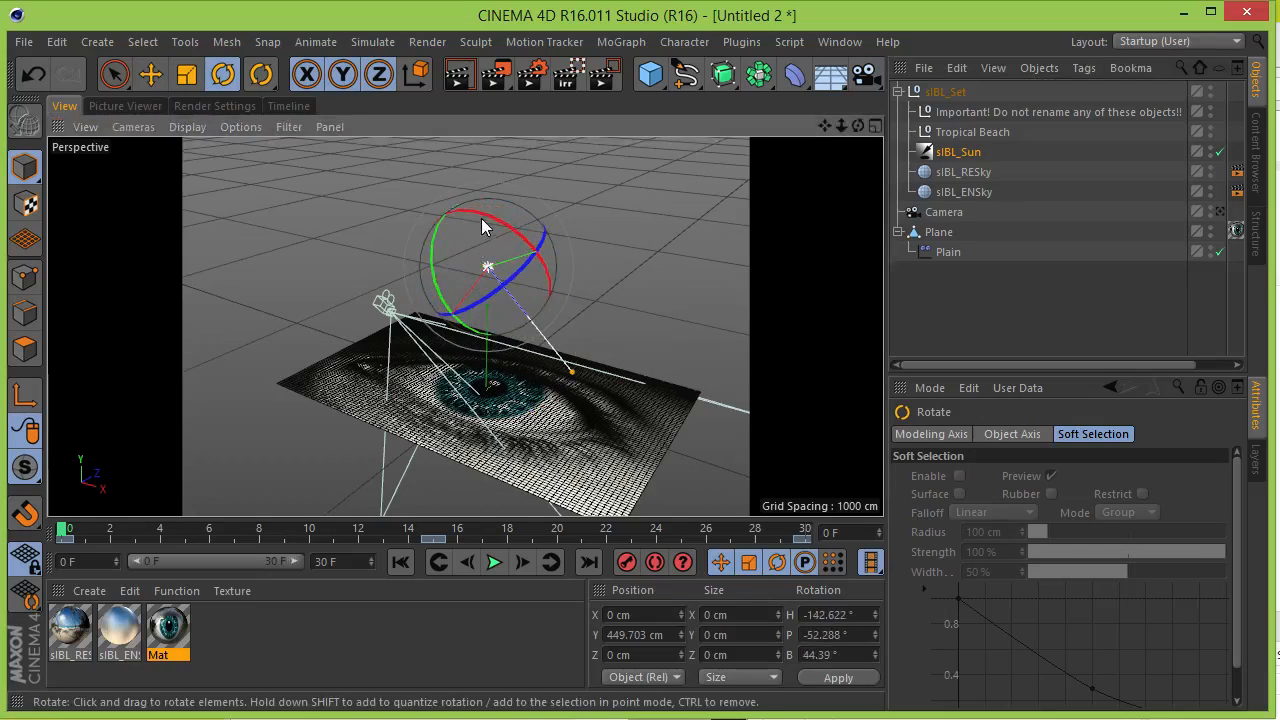
left_click_drag(482, 216, 491, 231)
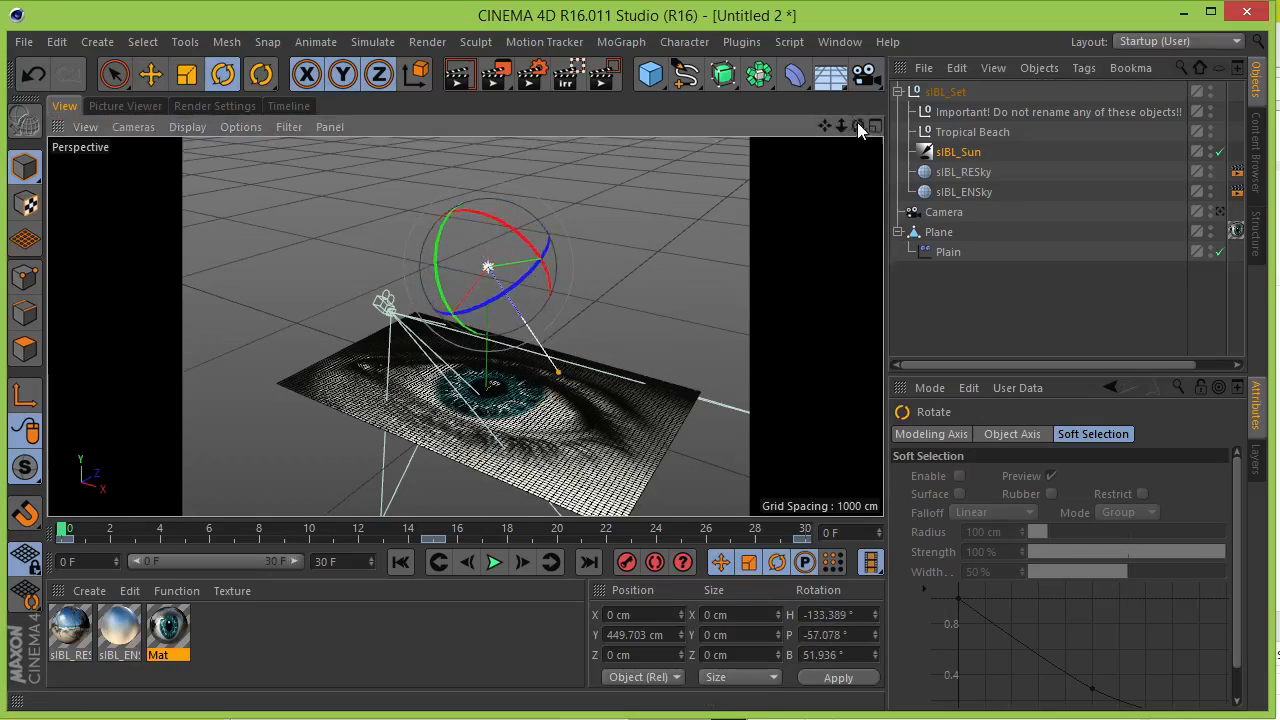
mouse_move(858, 125)
left_mouse_down()
mouse_move(942, 142)
mouse_move(928, 144)
mouse_move(908, 78)
mouse_move(938, 184)
mouse_move(843, 140)
mouse_move(906, 74)
mouse_move(859, 105)
left_mouse_up()
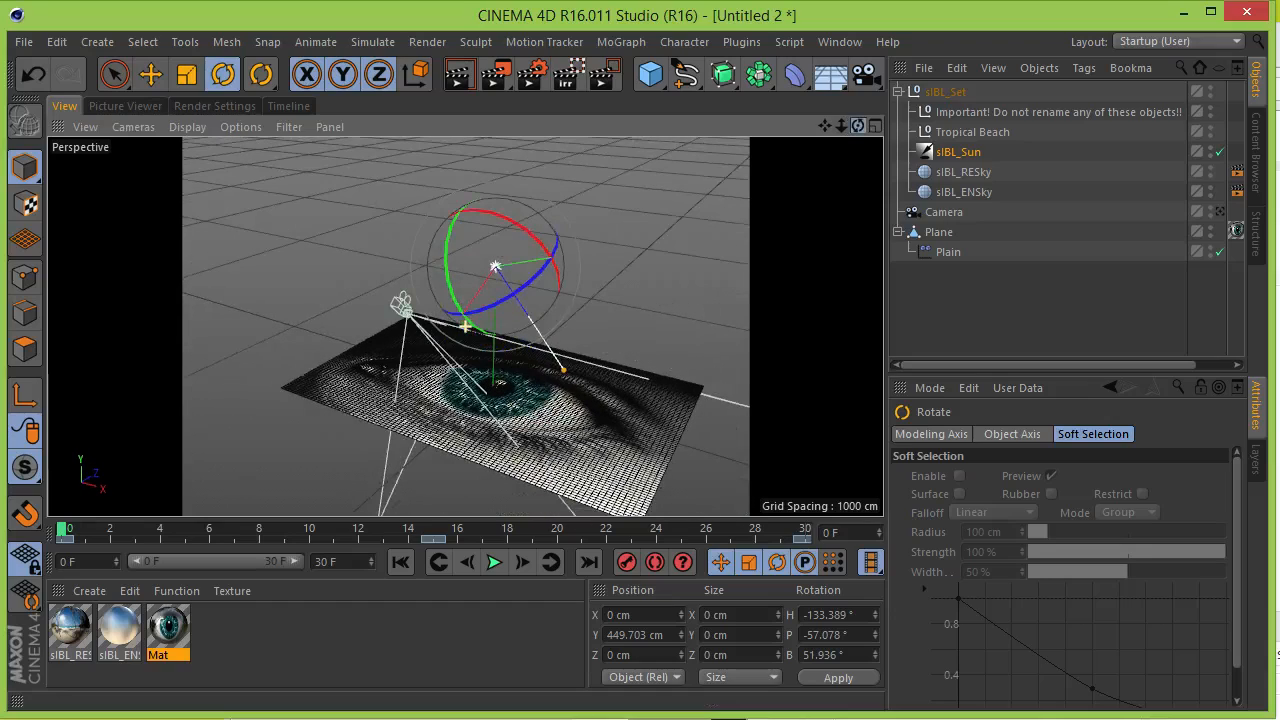
Look through the scene camera and render a viewport preview at frame 0 and another at frame 15.
left_click(1220, 212)
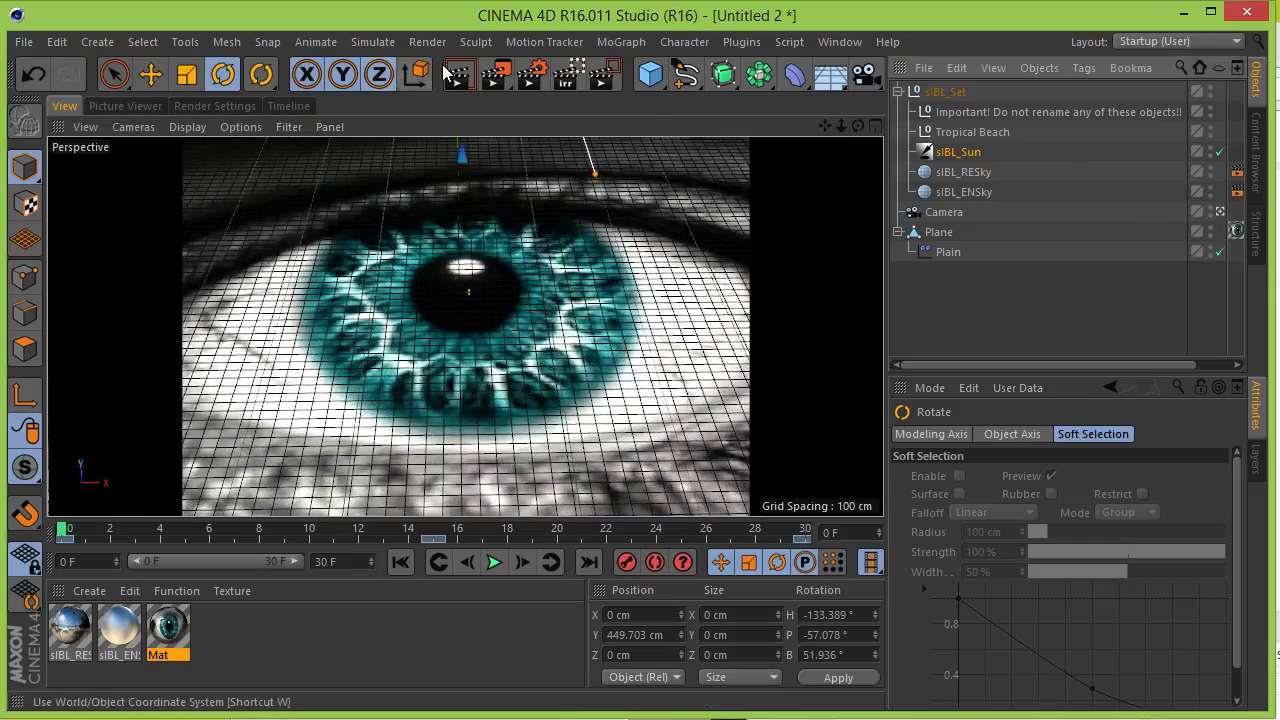
left_click(457, 75)
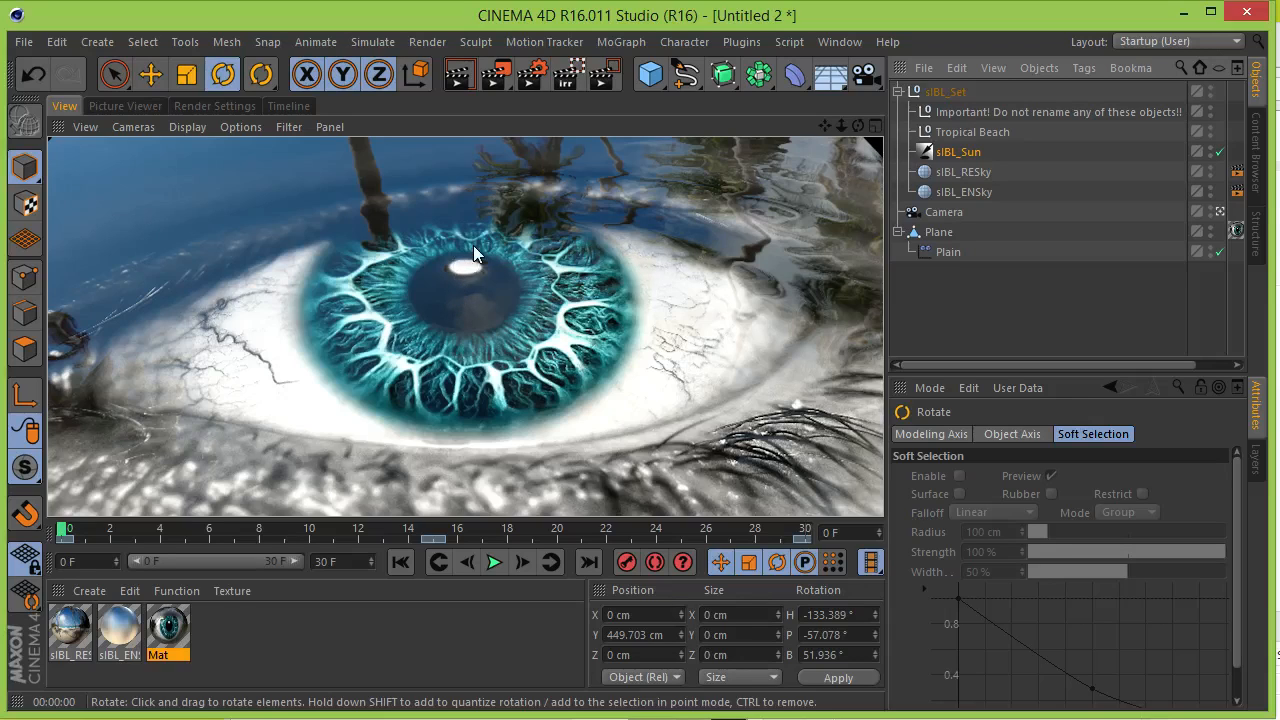
left_click(434, 531)
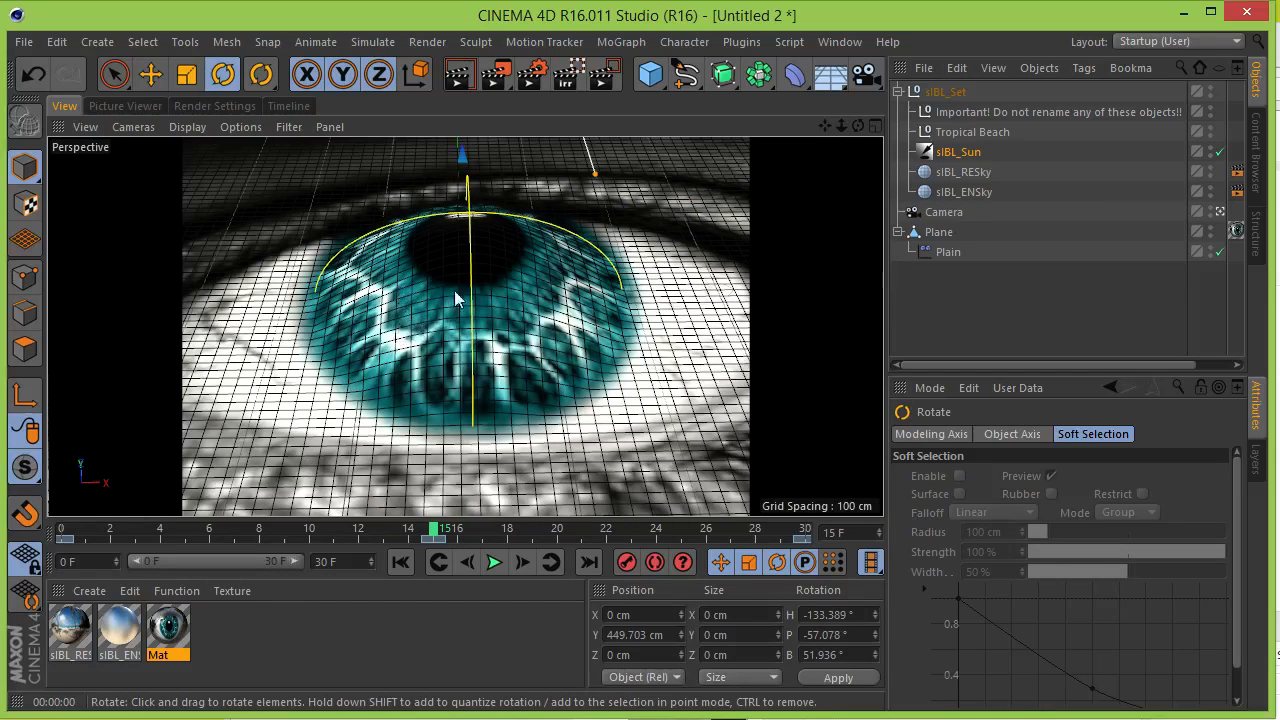
left_click(499, 76)
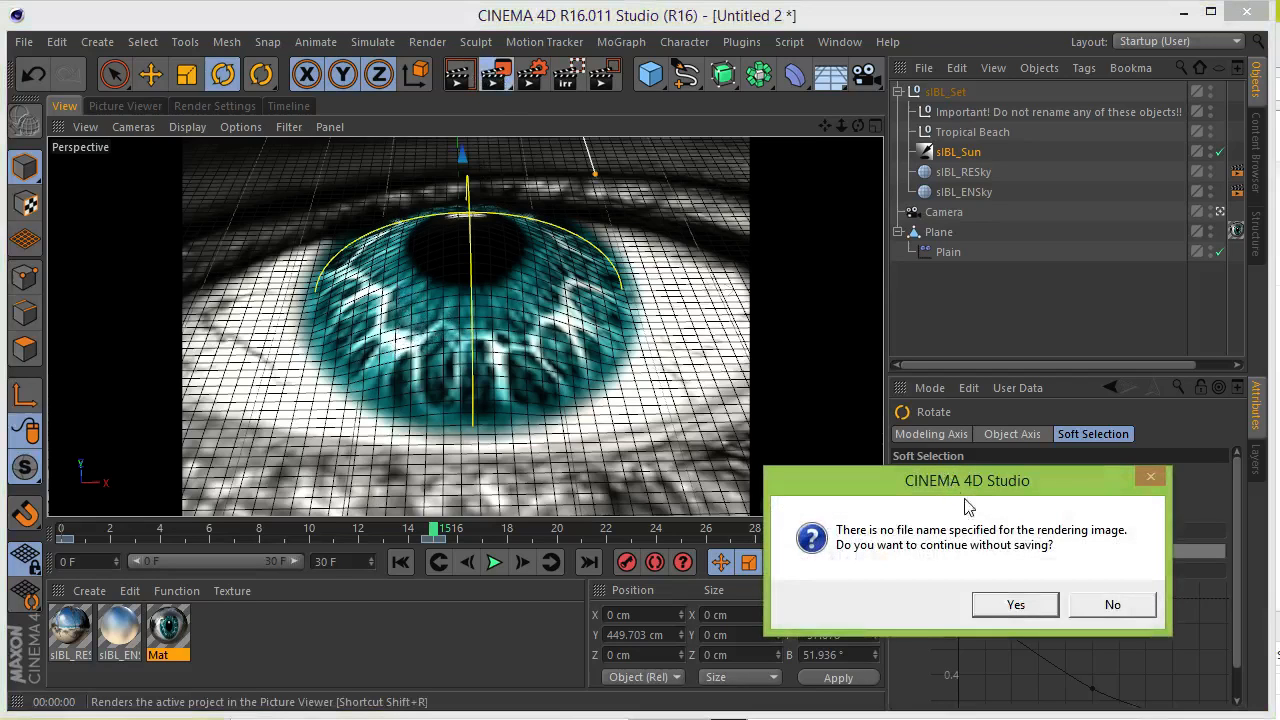
left_click(1112, 604)
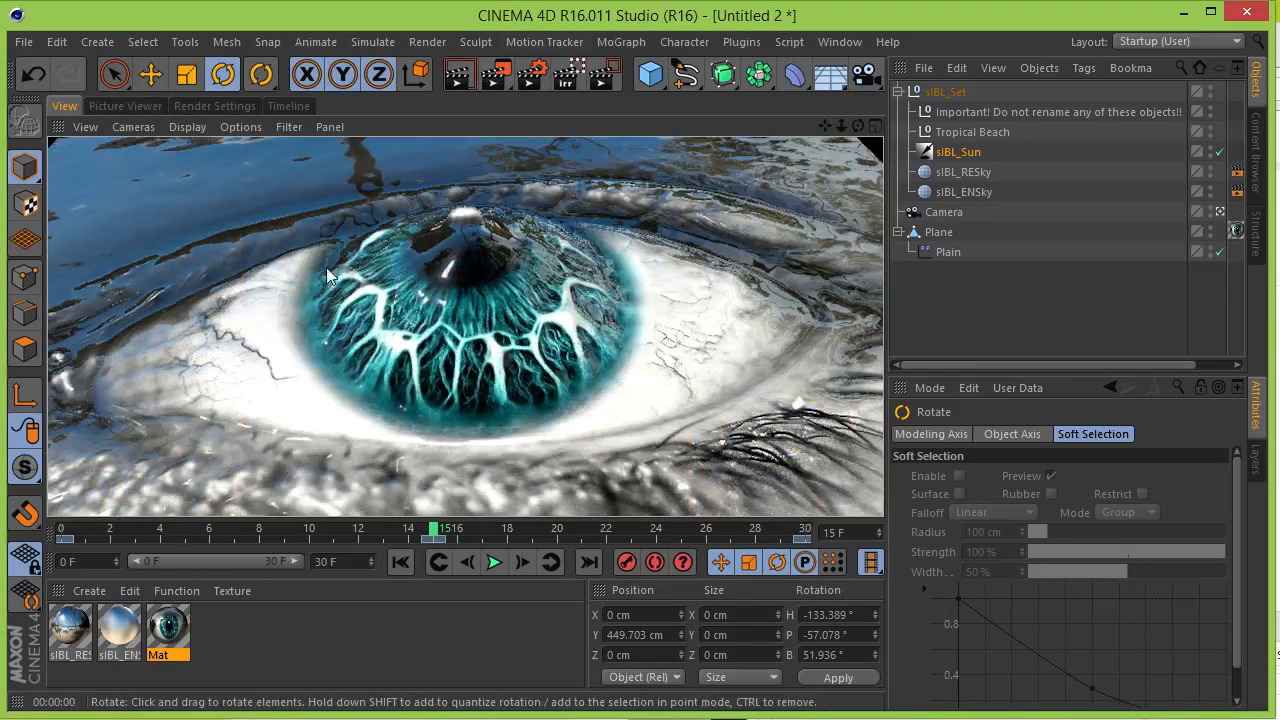
In the render settings, set anti-aliasing to Best and its filter to Gauss (Animation).
left_click(212, 106)
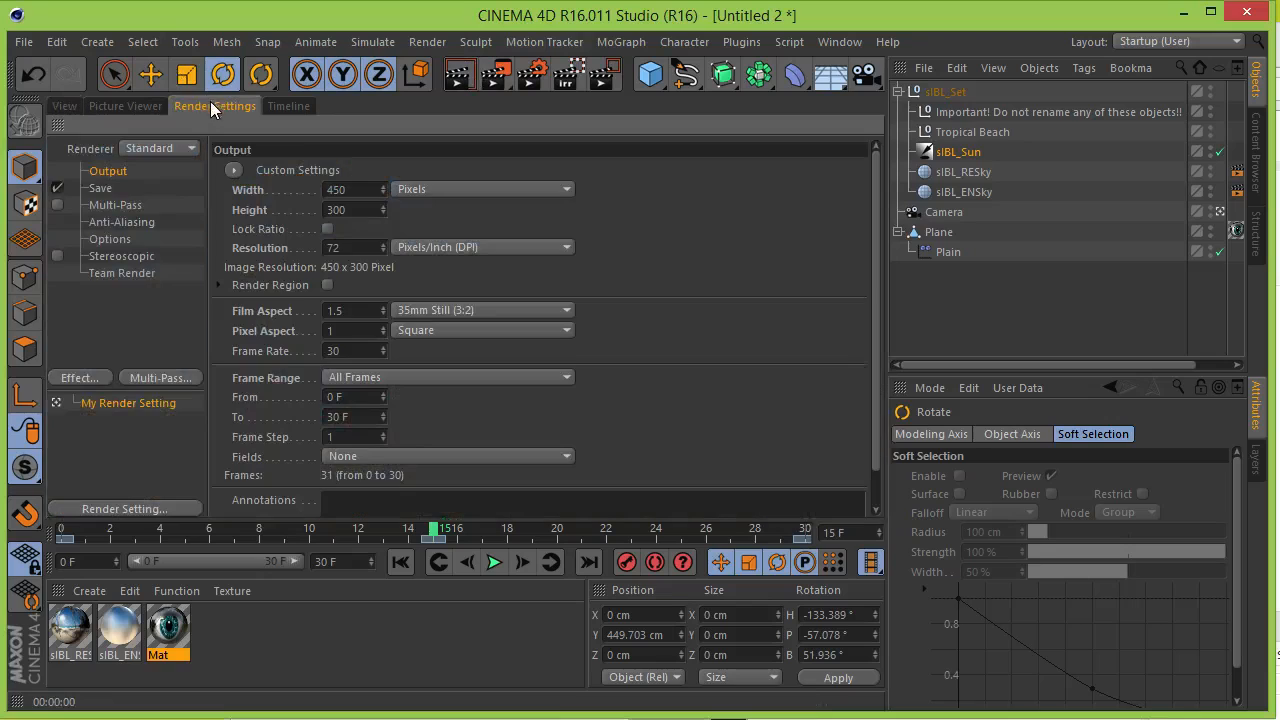
left_click(162, 147)
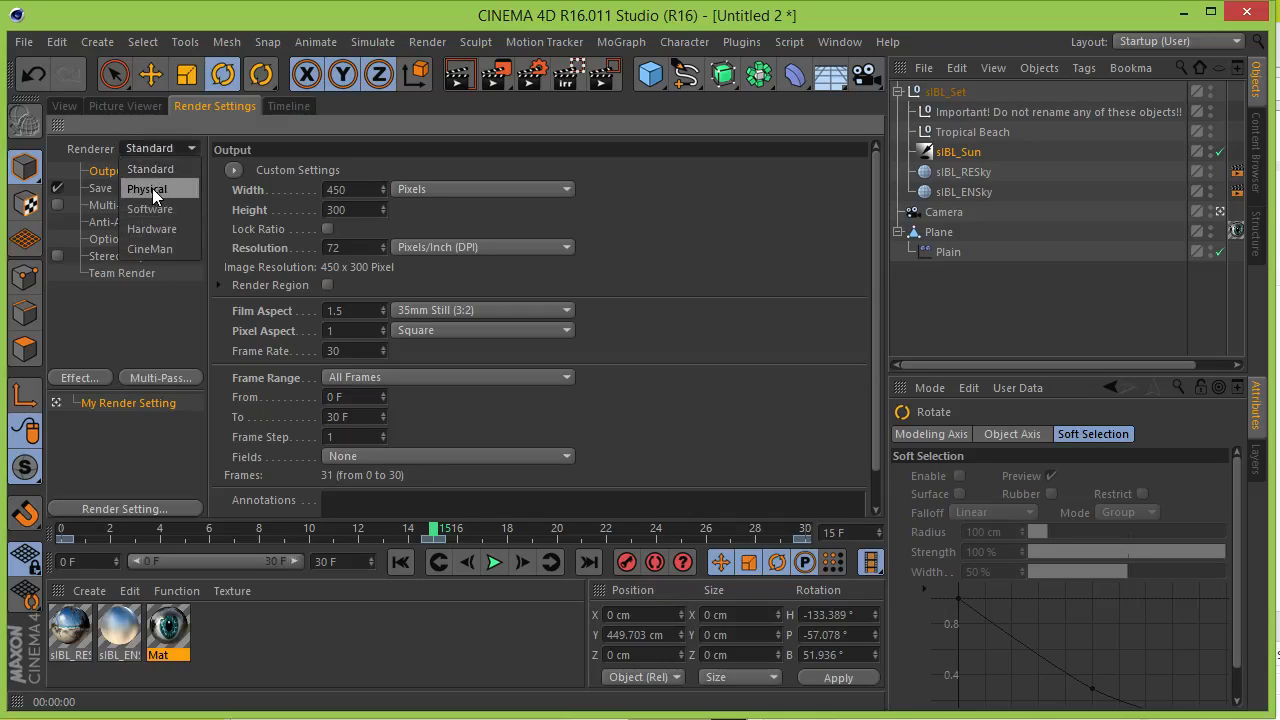
left_click(151, 148)
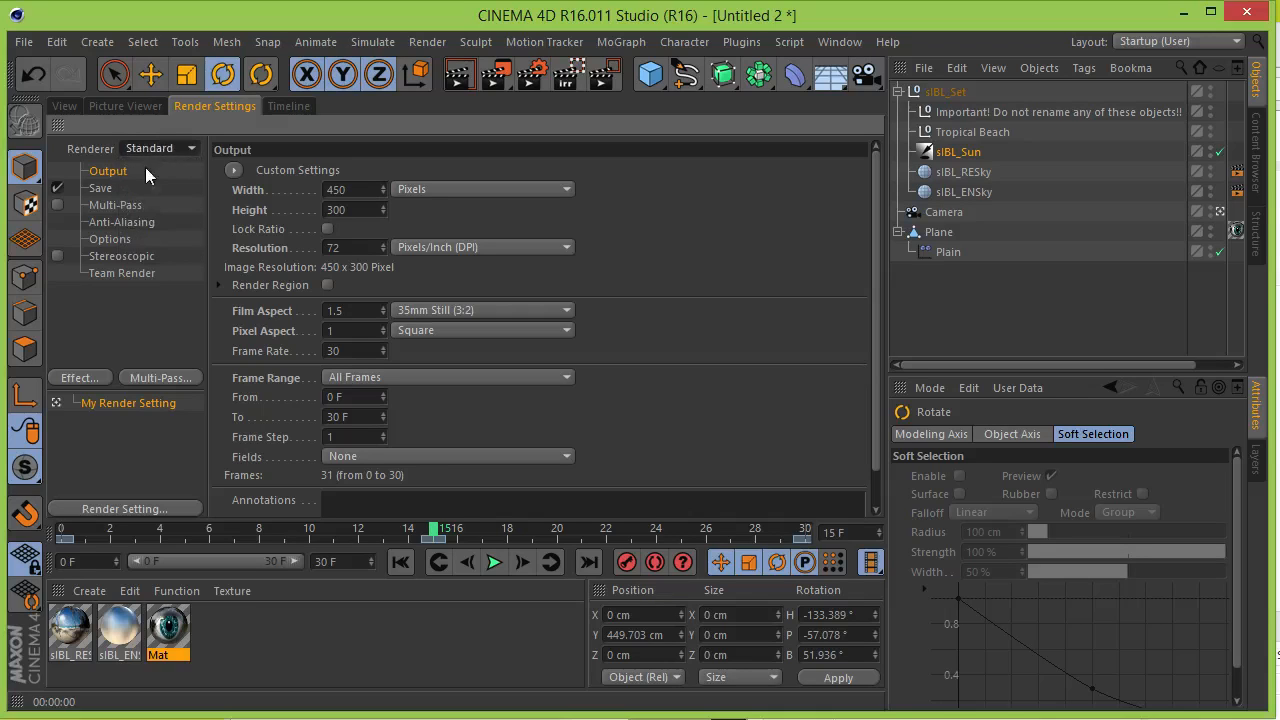
left_click(121, 223)
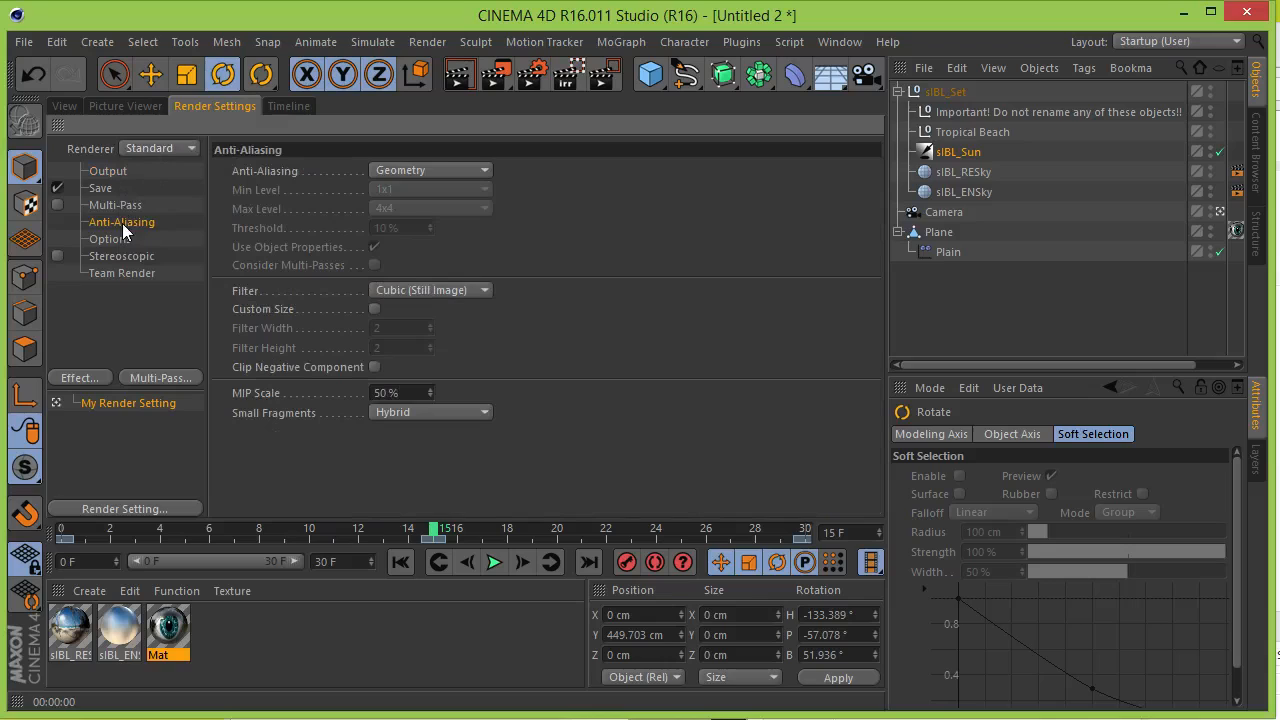
left_click(424, 170)
left_click(397, 230)
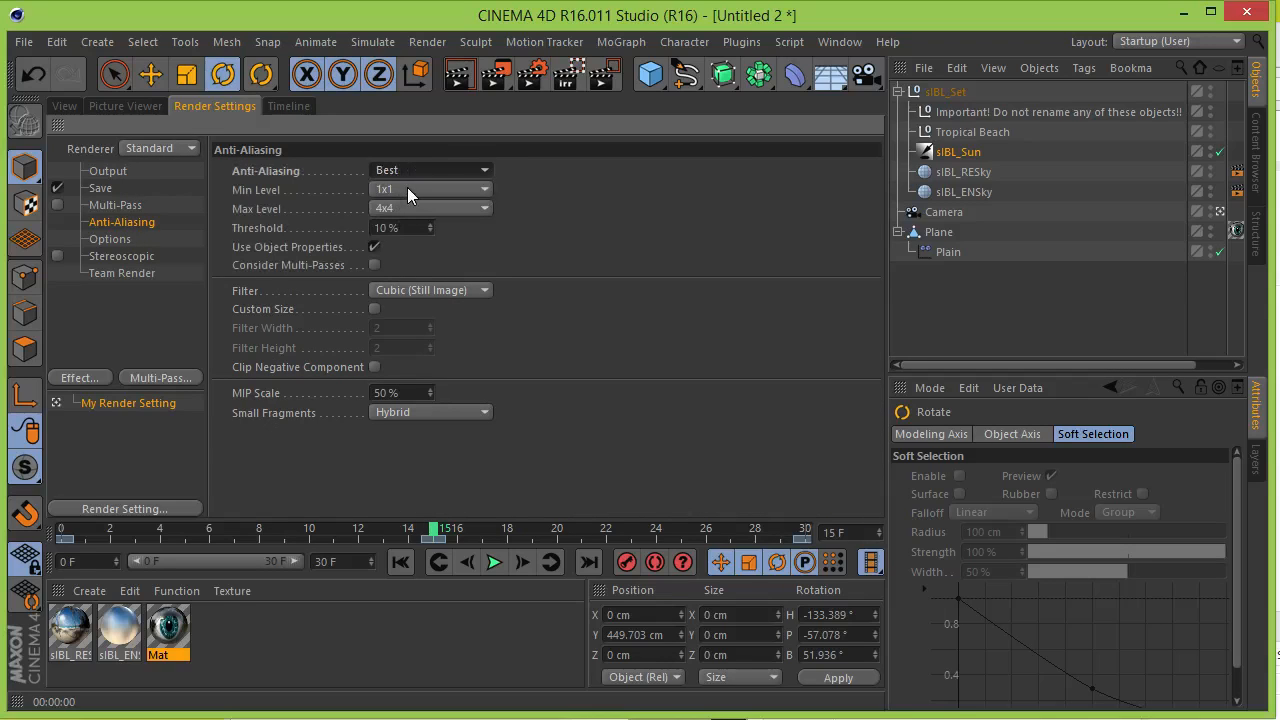
left_click(430, 290)
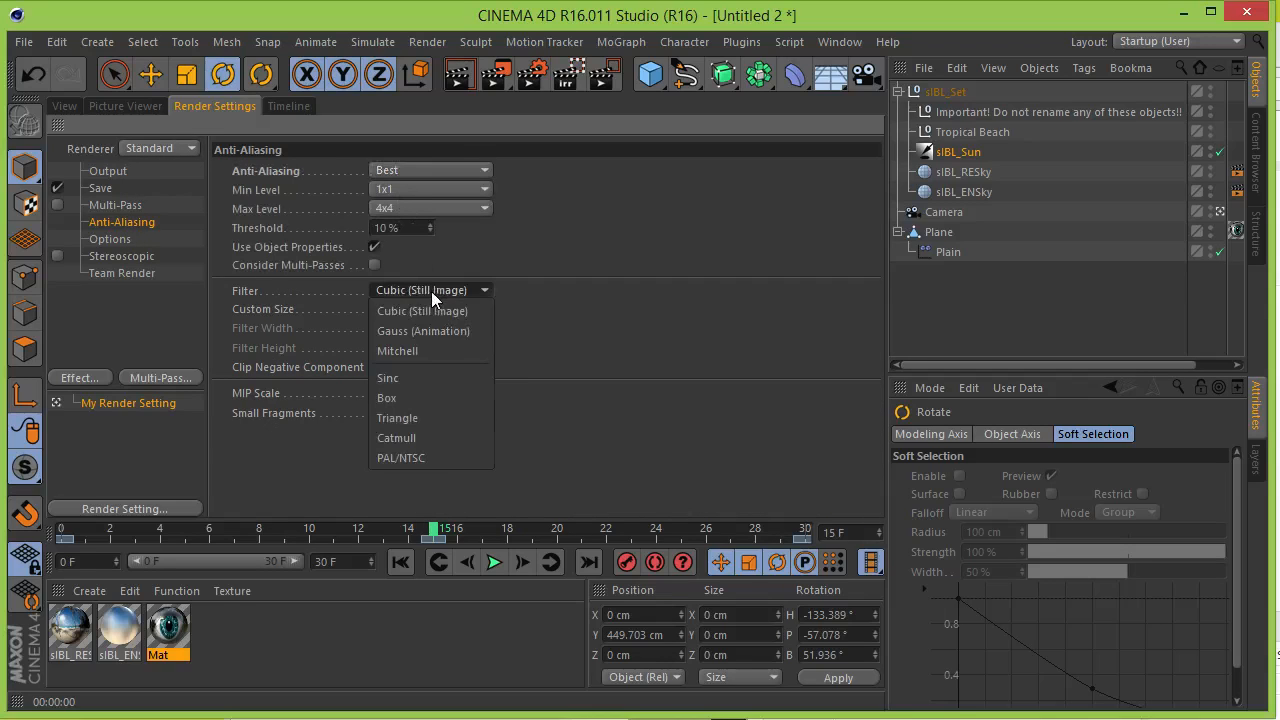
left_click(435, 330)
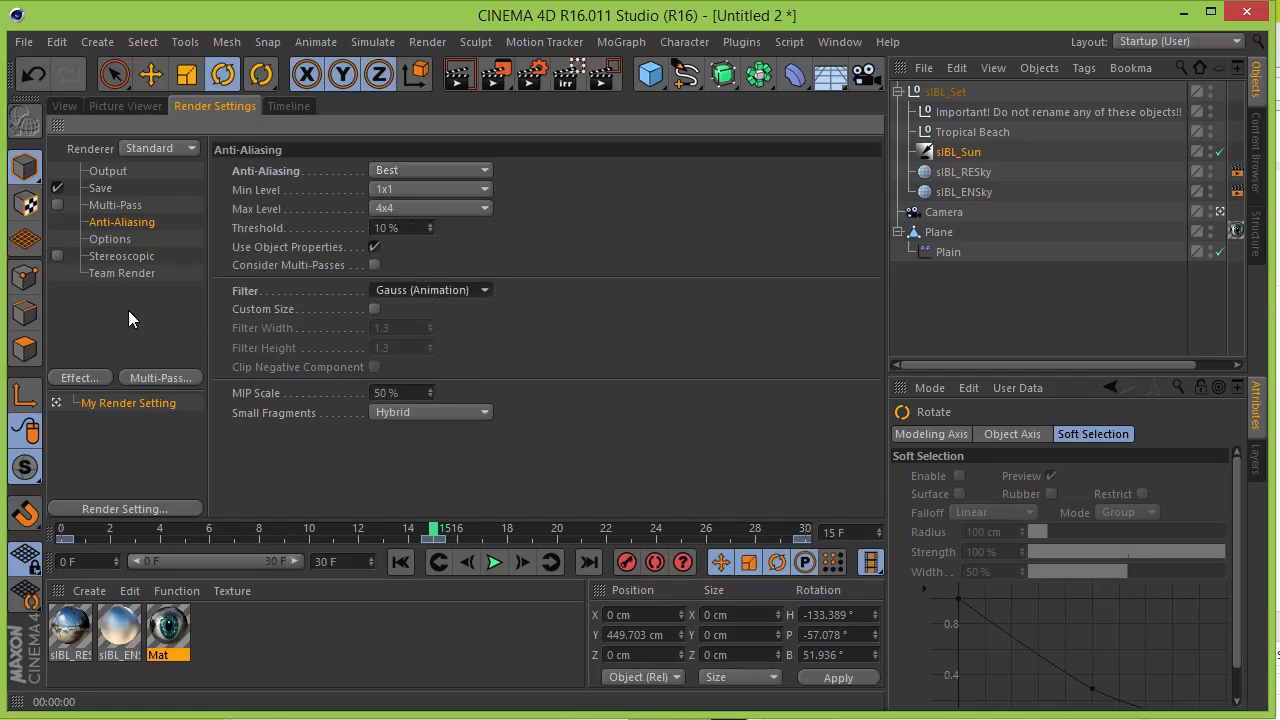
left_click(118, 308)
right_click(118, 308)
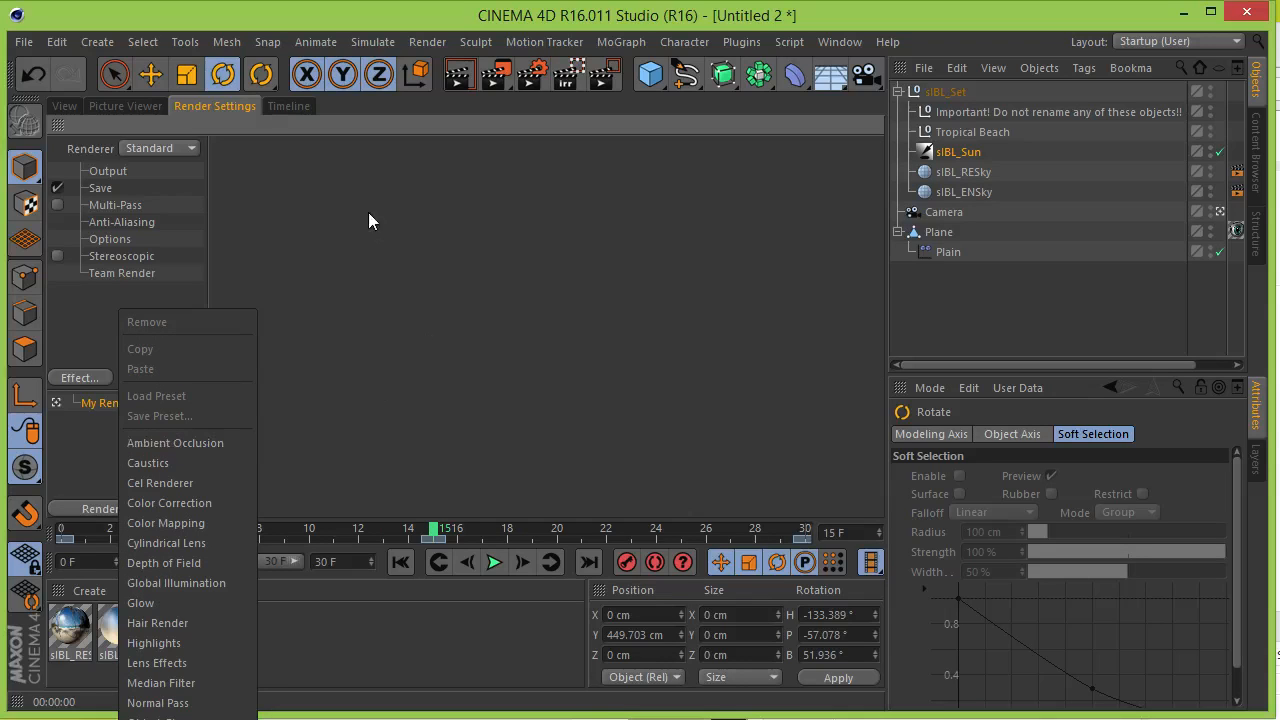
left_click(95, 313)
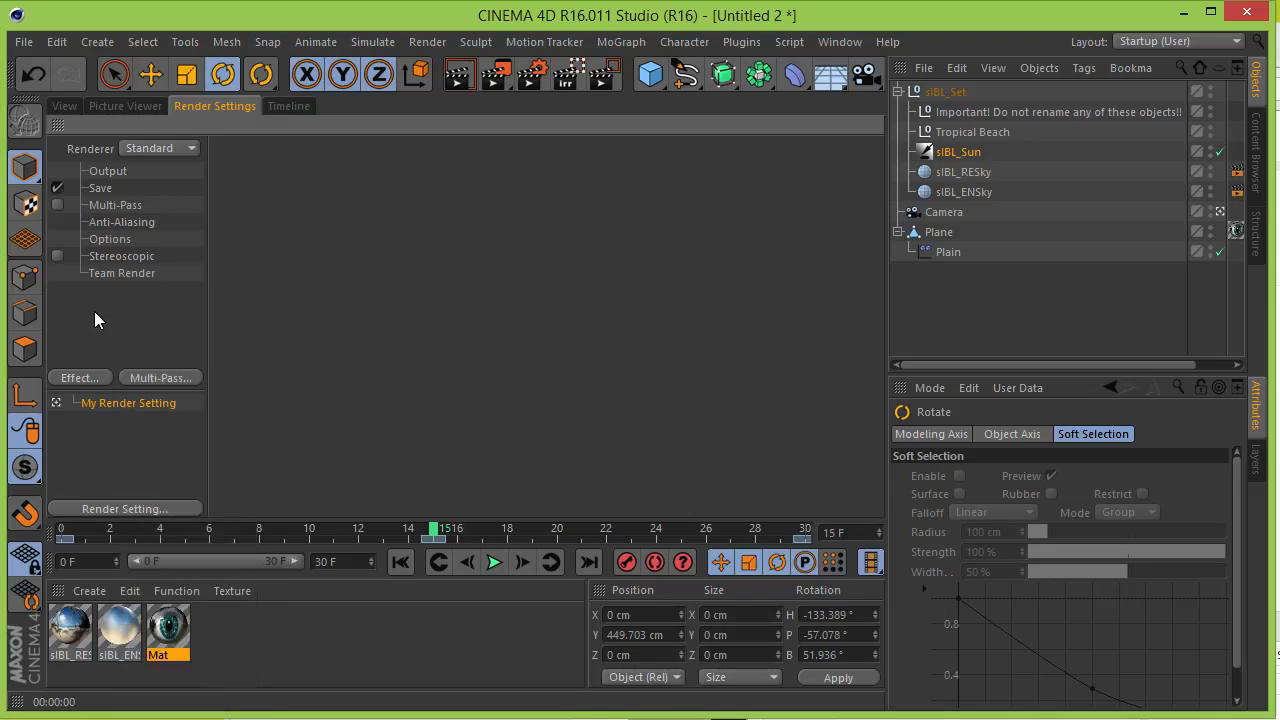
Set the render's save file to "tutorial render" in the Tutorial folder on the desktop.
left_click(110, 172)
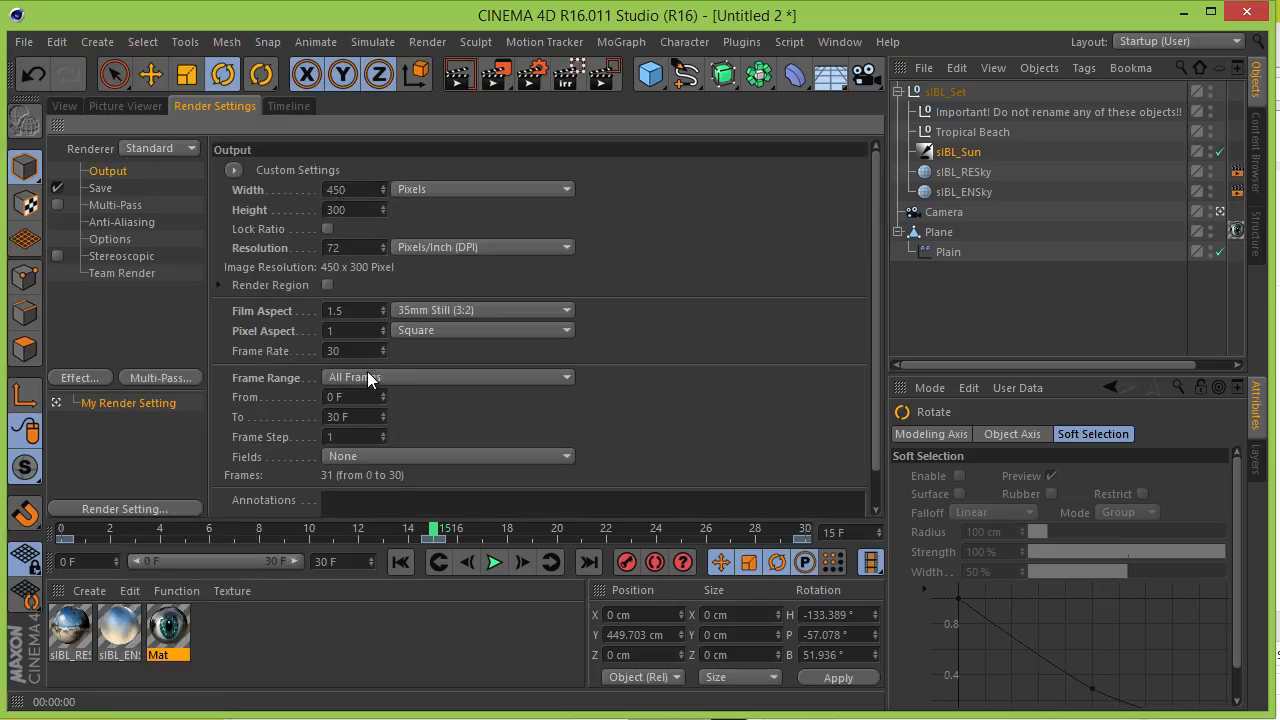
left_click(100, 187)
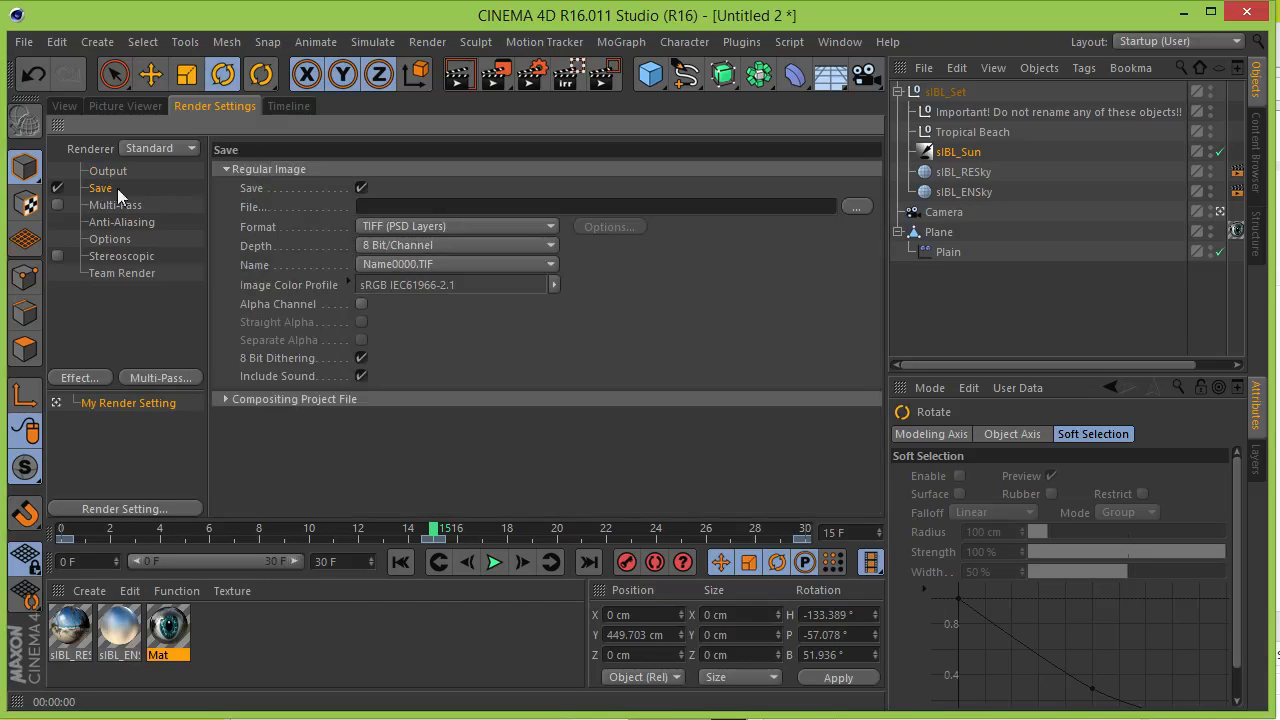
left_click(846, 203)
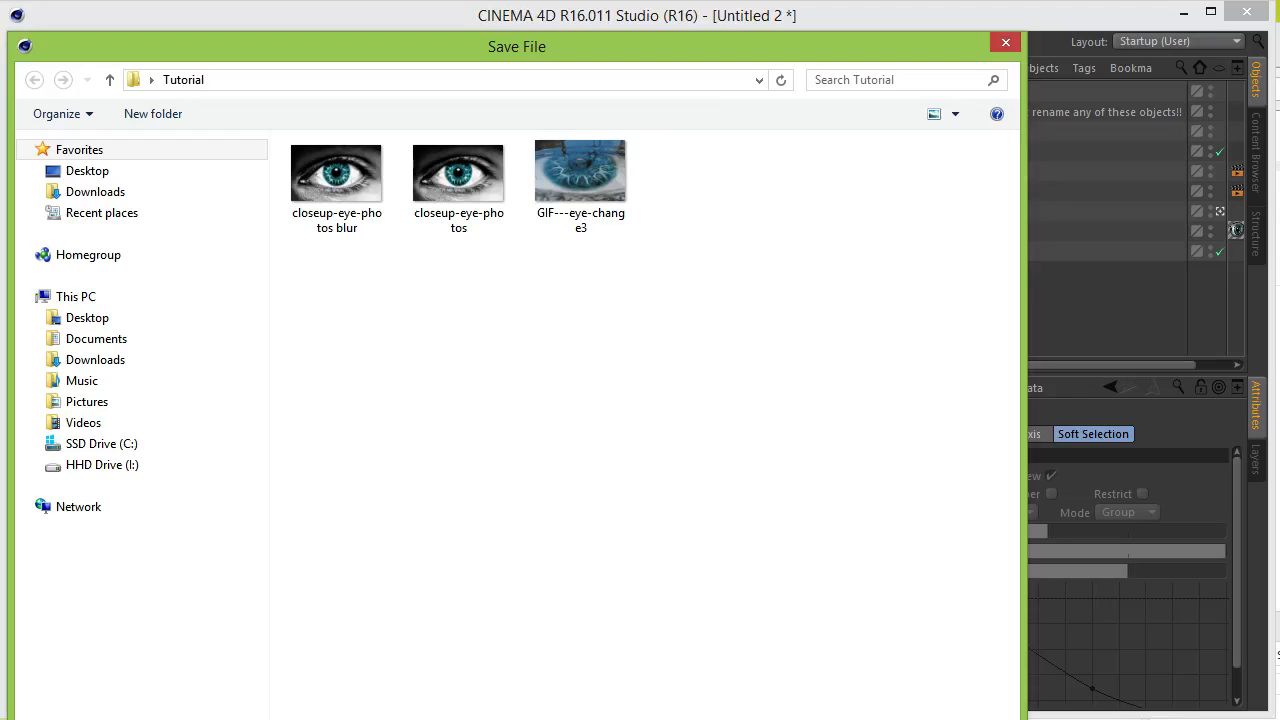
key("Return")
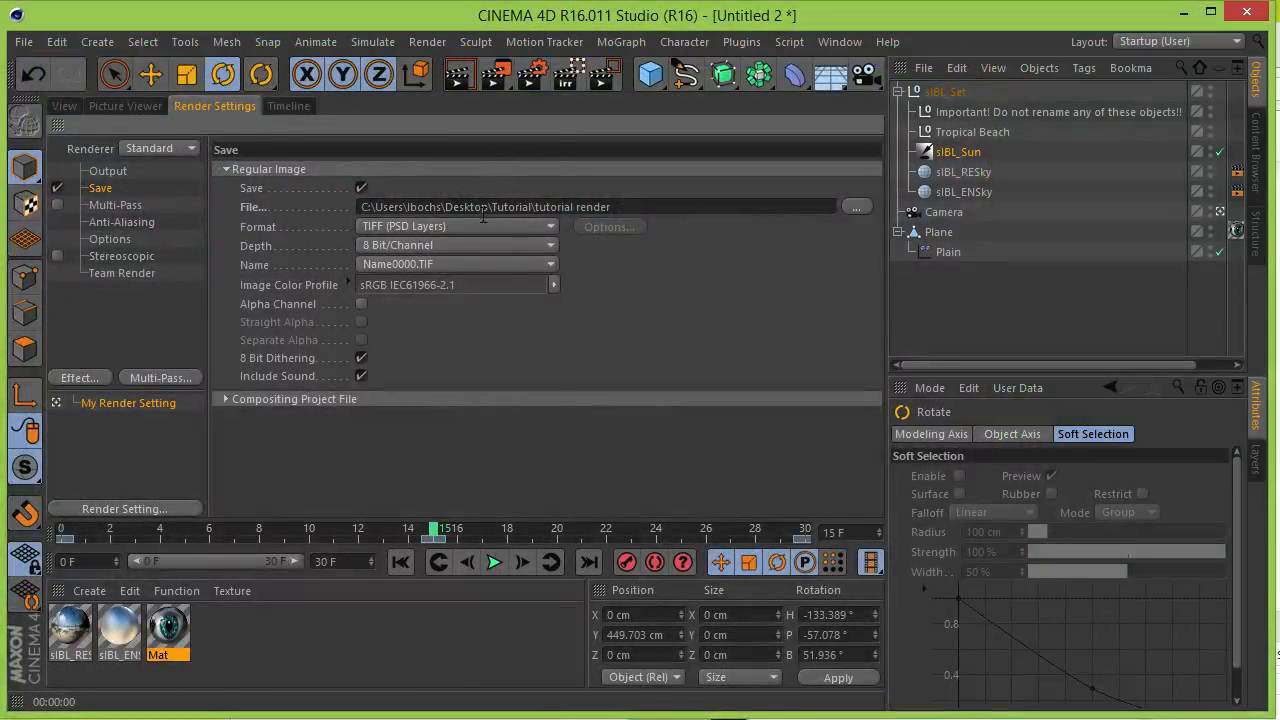
Set the render's save format to QuickTime Movie with H.264 compression.
left_click(476, 226)
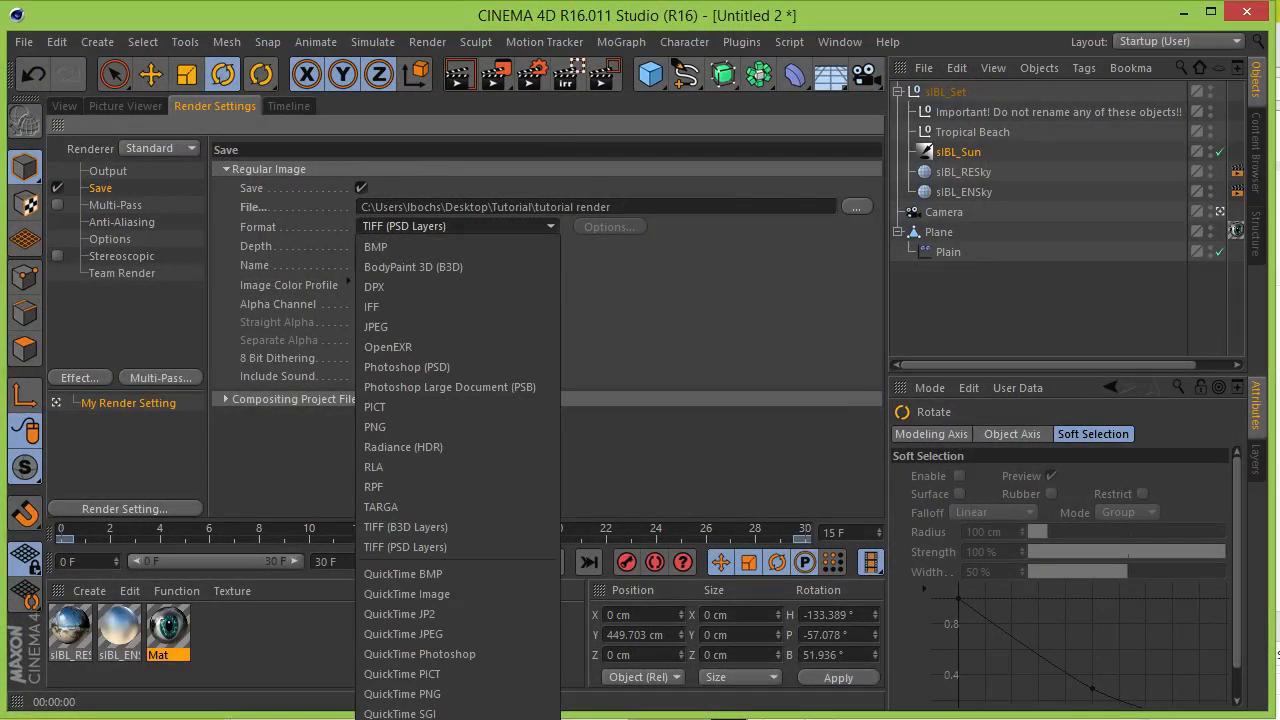
left_click(478, 688)
left_click(619, 222)
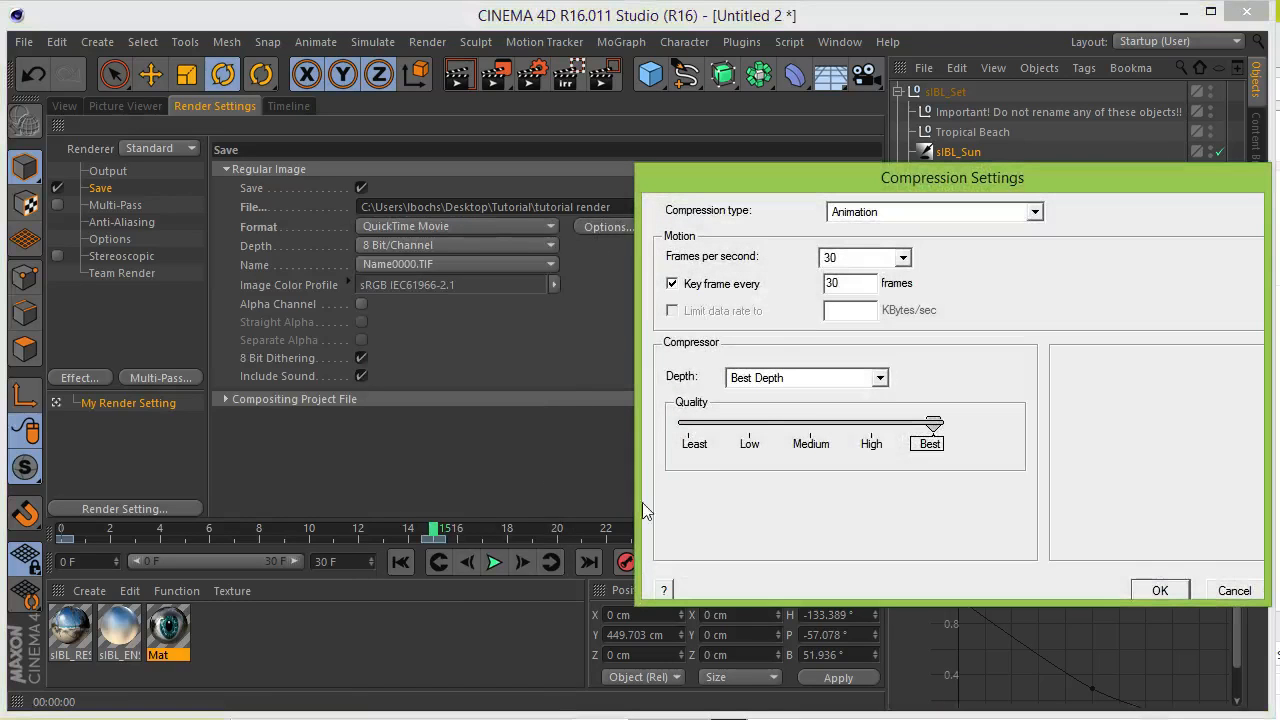
left_click(919, 214)
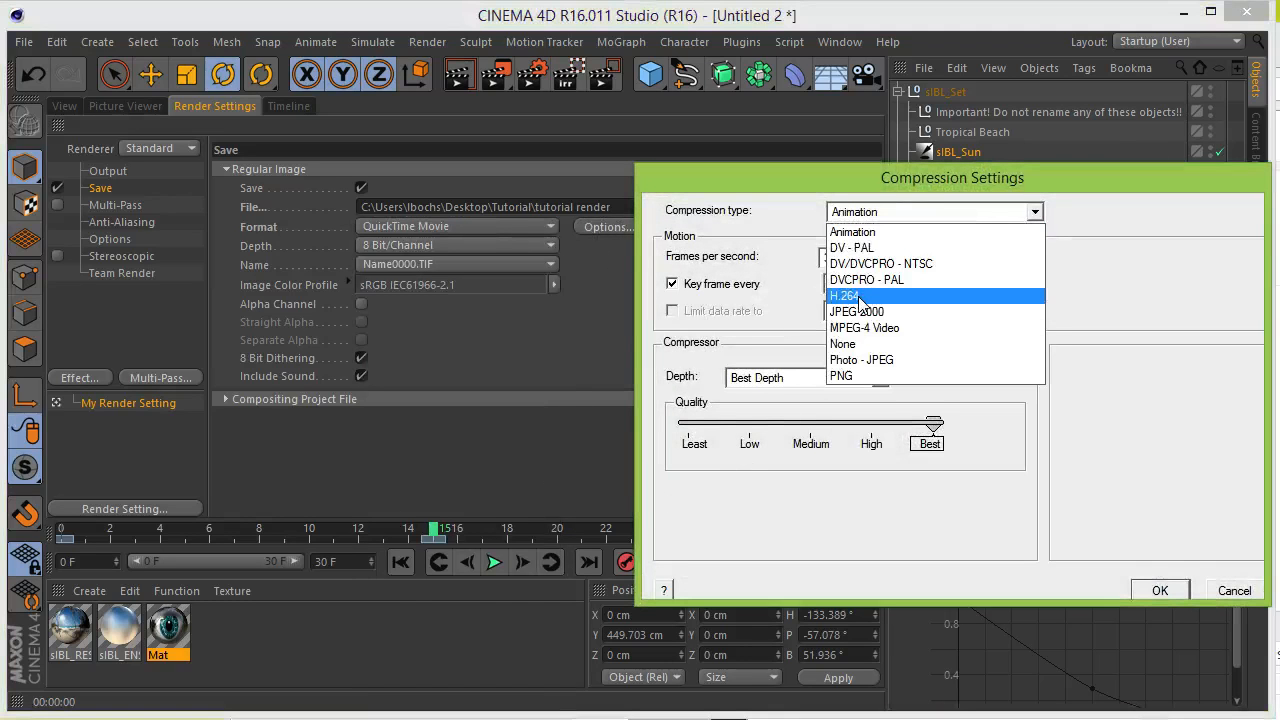
left_click(860, 300)
left_click(1152, 589)
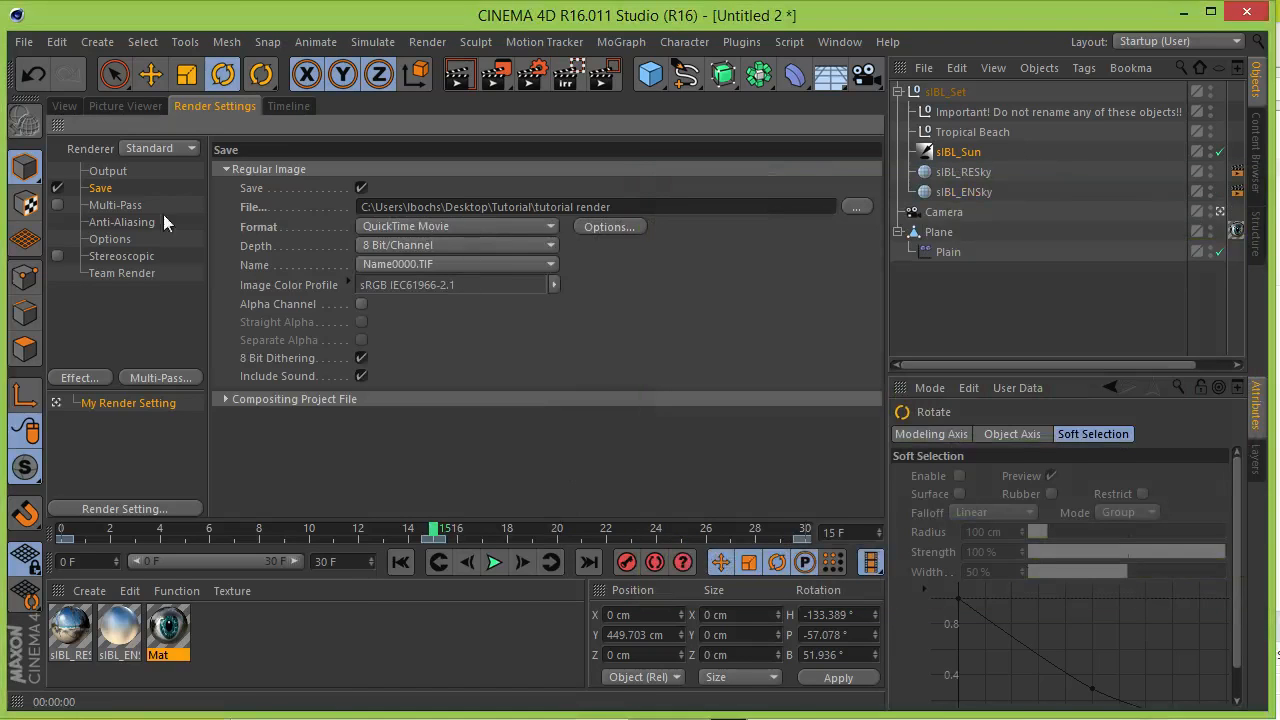
Render a viewport preview of the eye through the scene camera at frame 15.
left_click(68, 106)
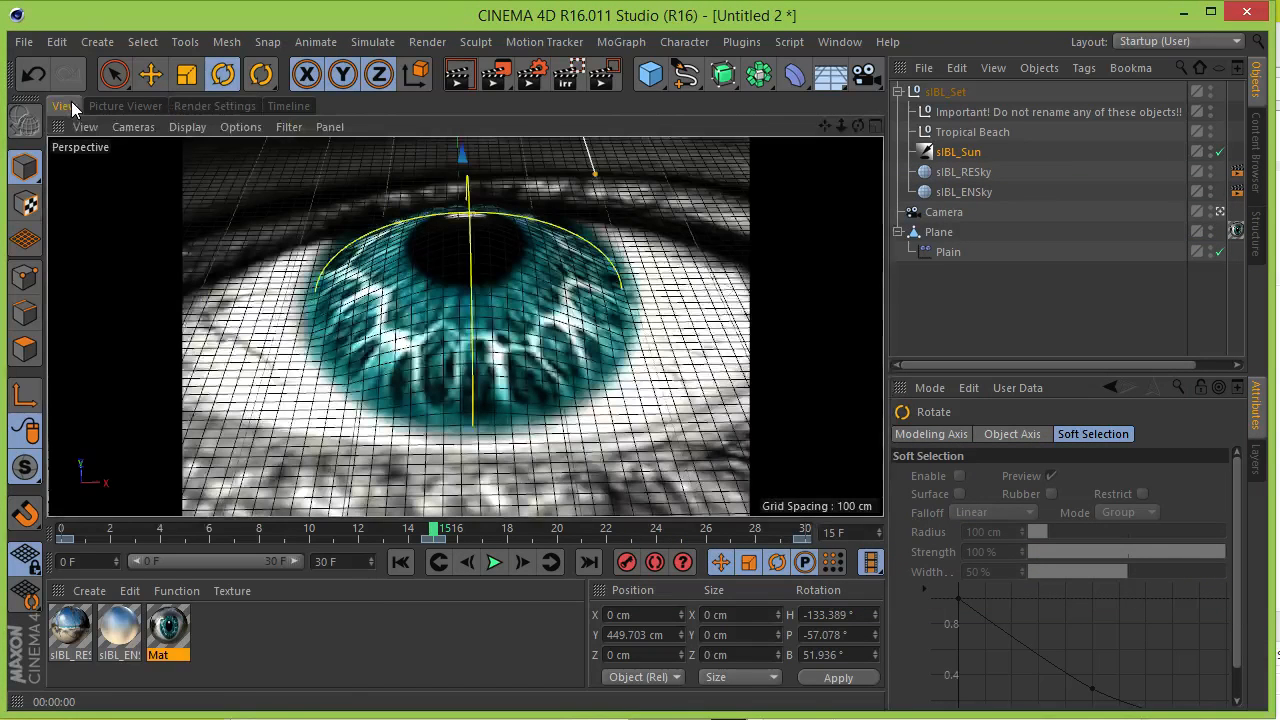
left_click(458, 75)
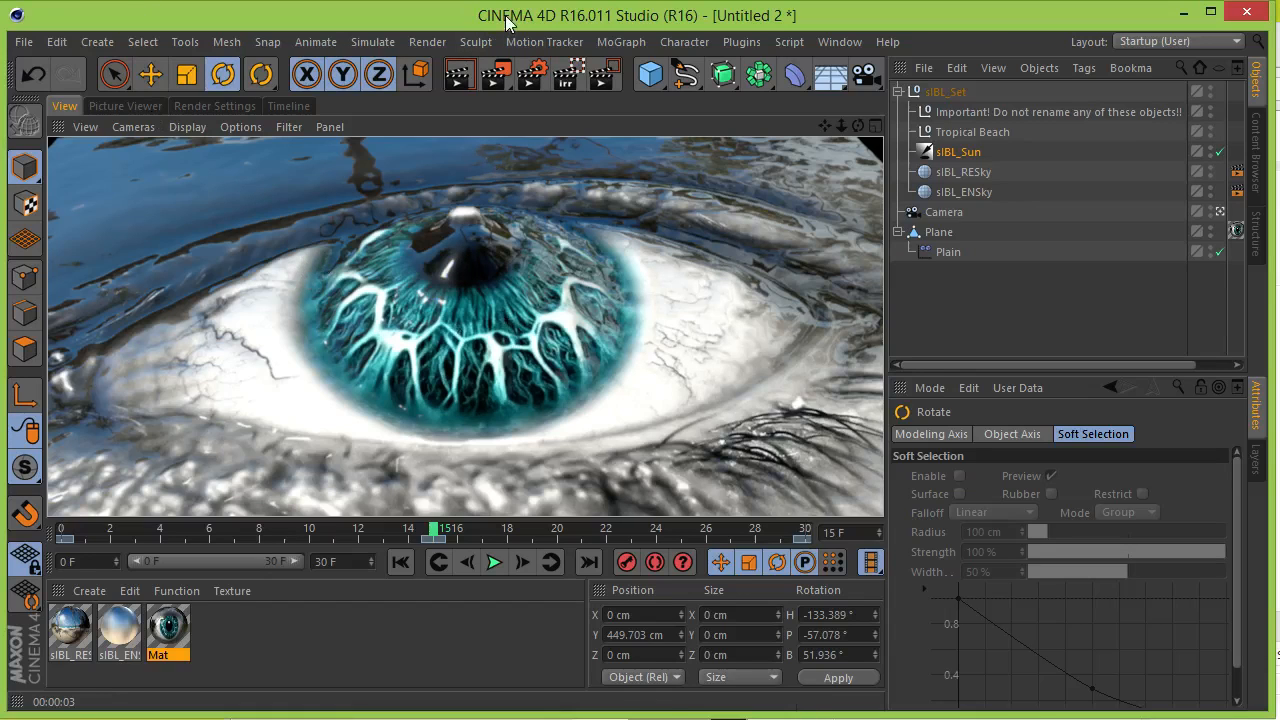
left_click(23, 42)
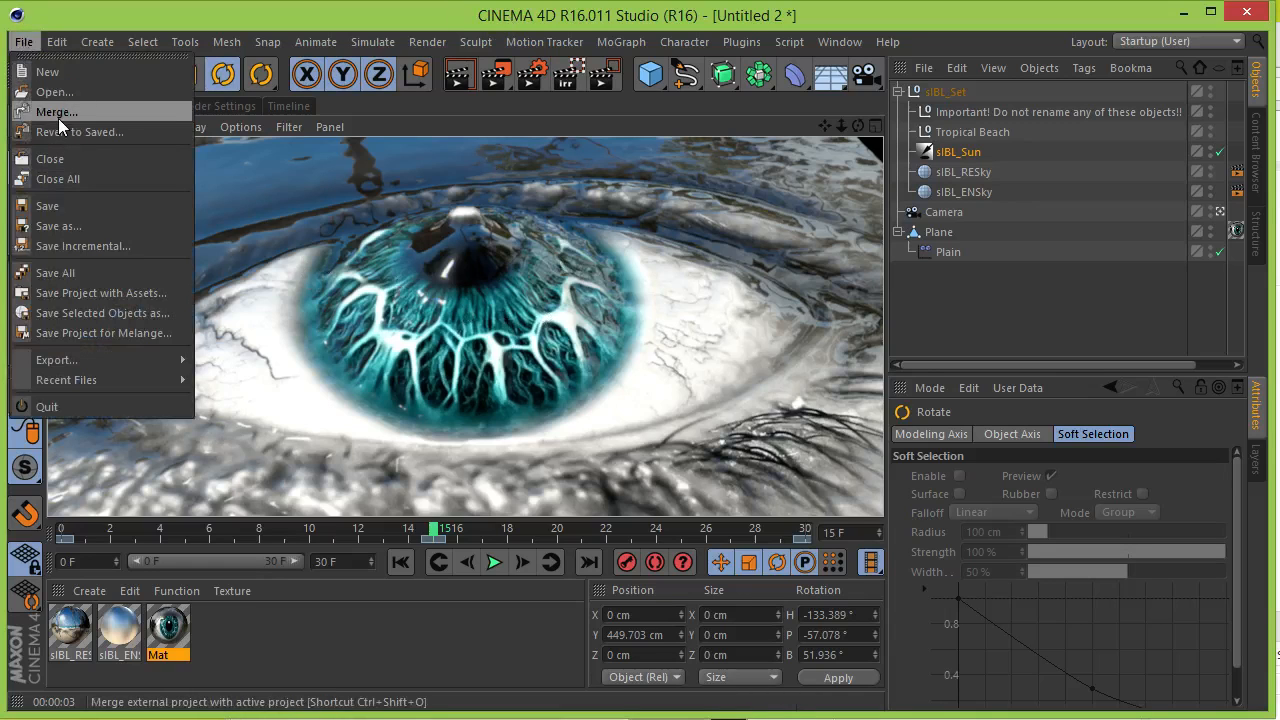
left_click(562, 300)
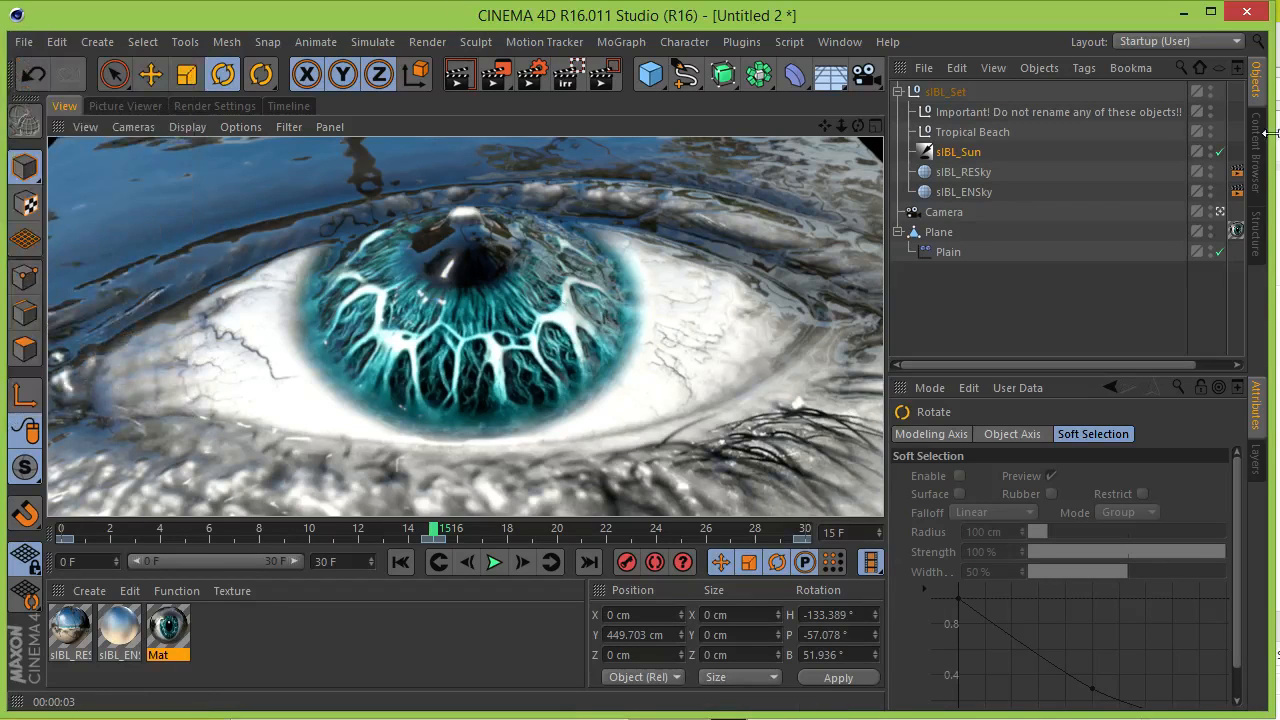
Leave the scene camera's view and add an Omni light to the scene.
left_click(1220, 212)
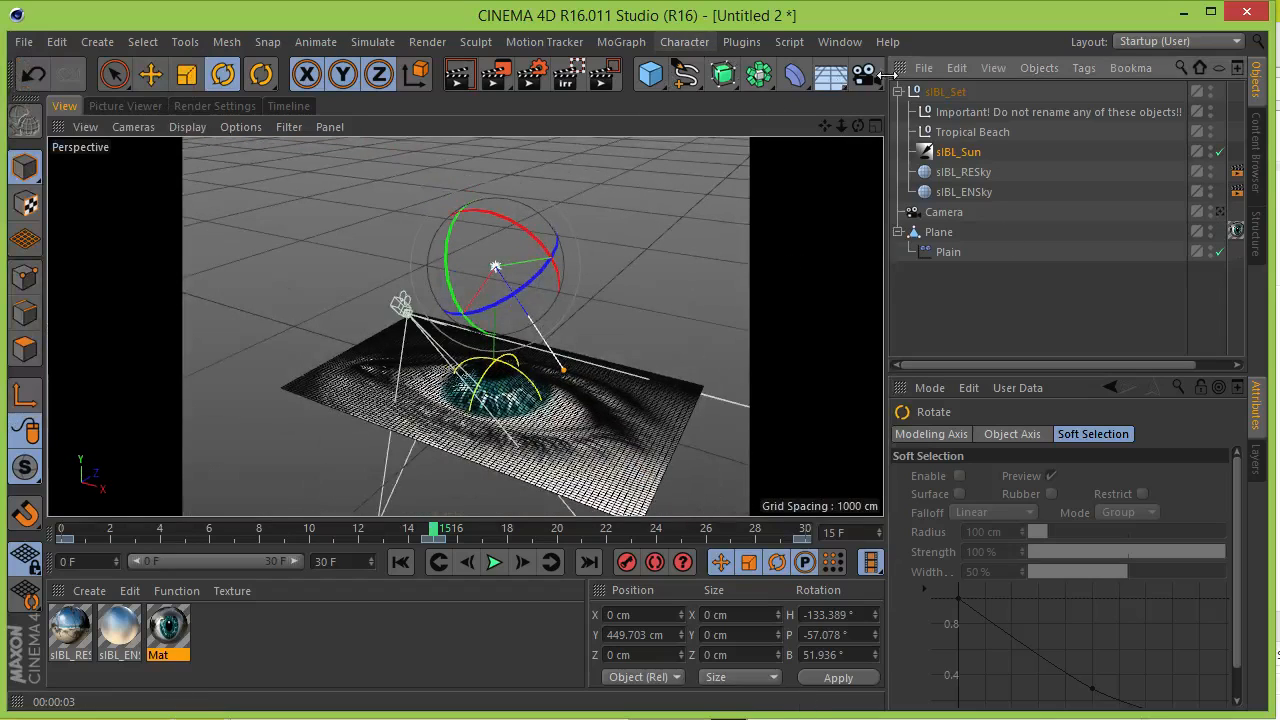
left_click_drag(884, 91, 921, 107)
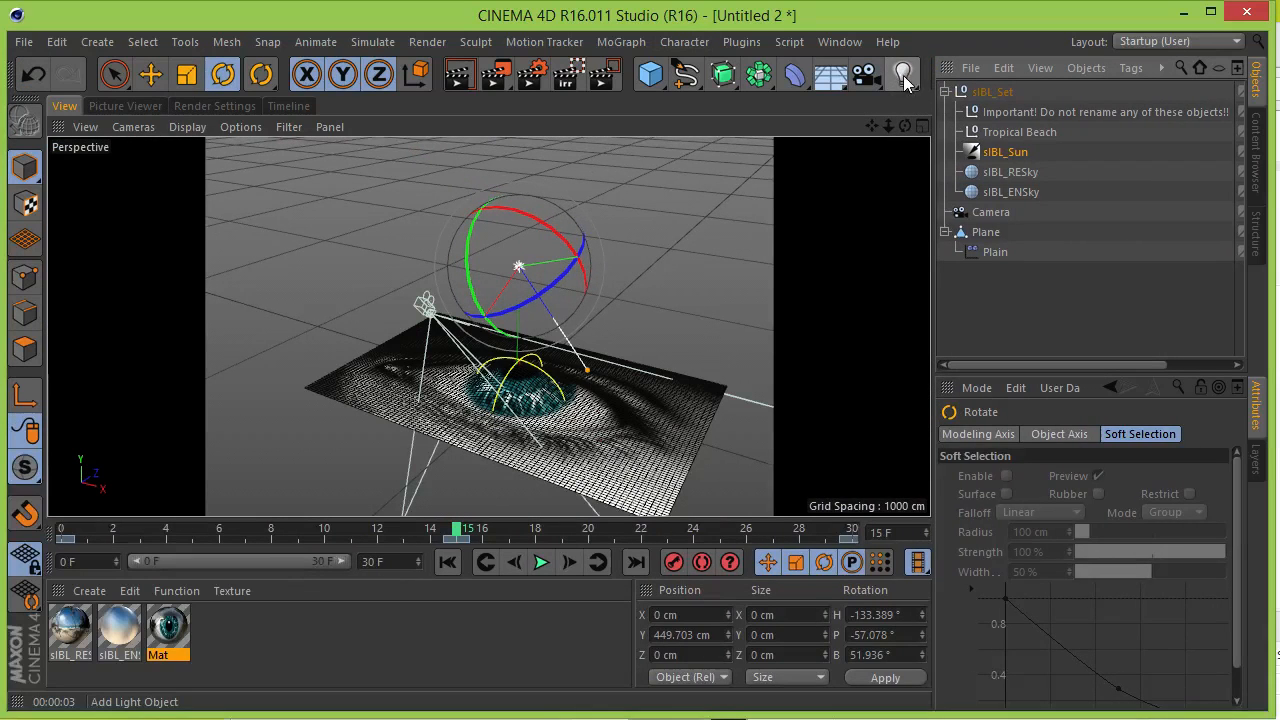
left_click(903, 75)
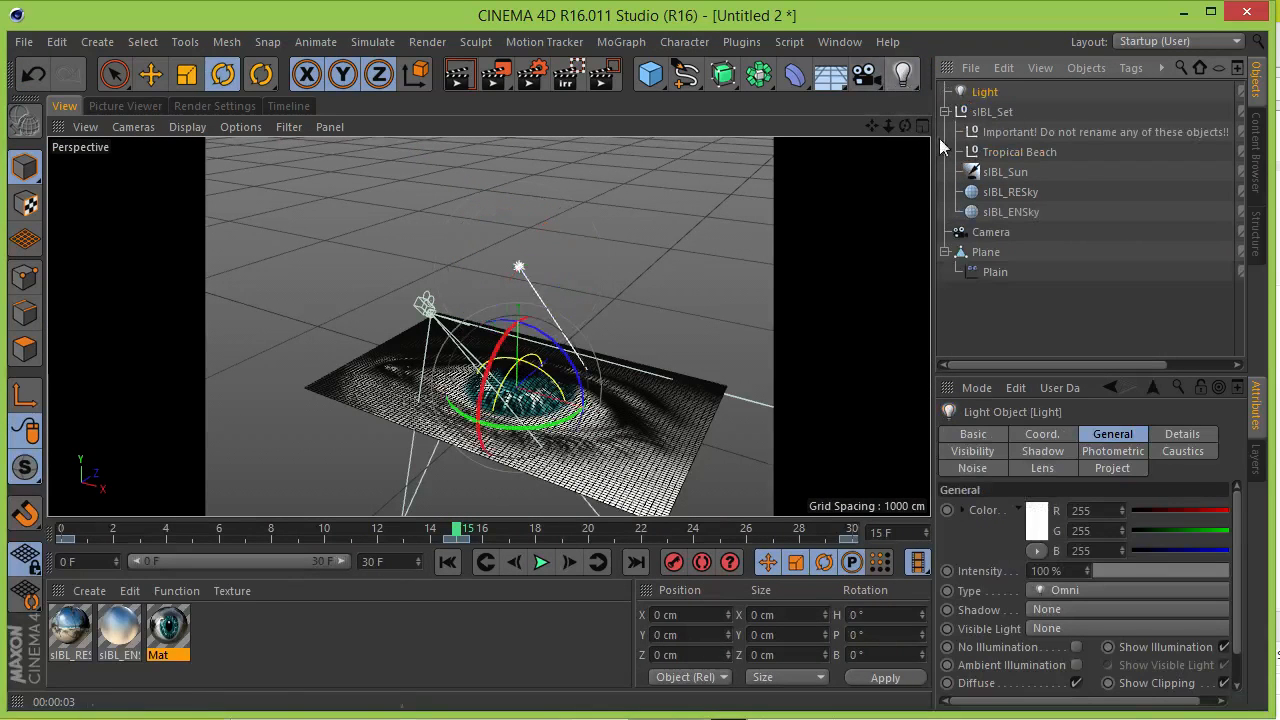
left_click_drag(930, 180, 850, 173)
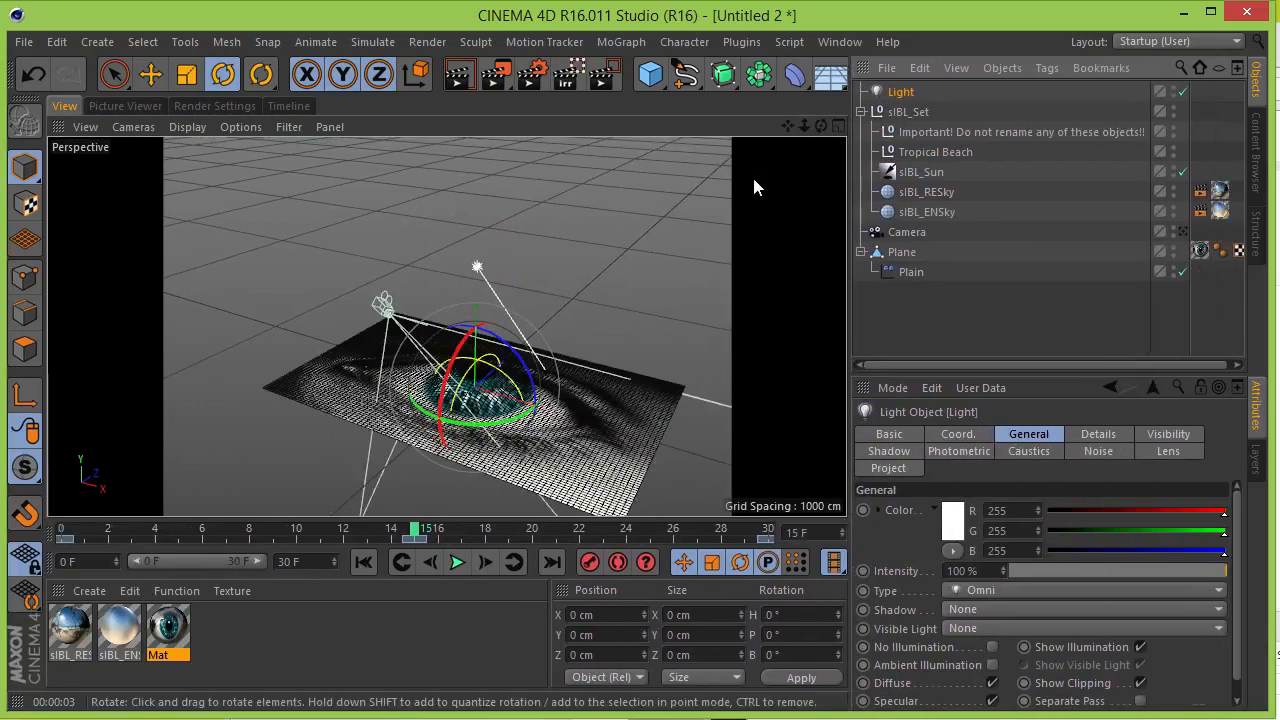
Move the new light above and in front of the plane, to about X -186, Y 324, Z -604 cm.
left_click_drag(822, 126, 833, 102)
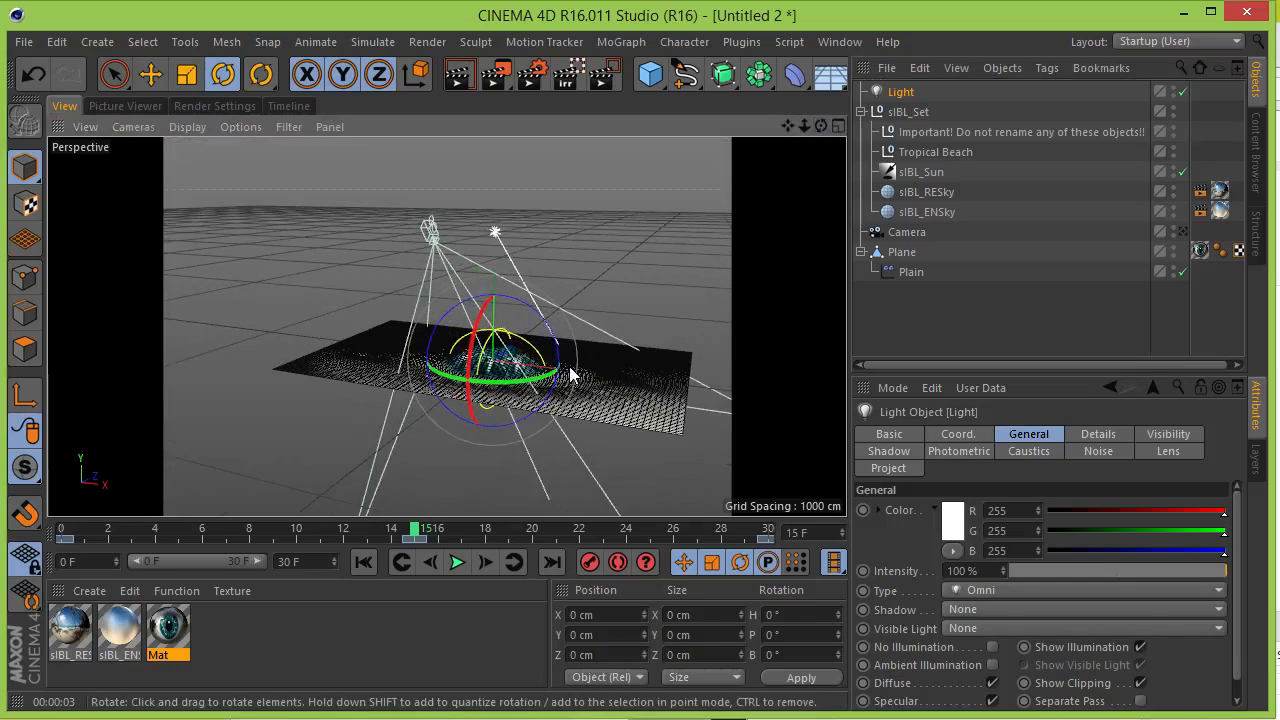
key("e")
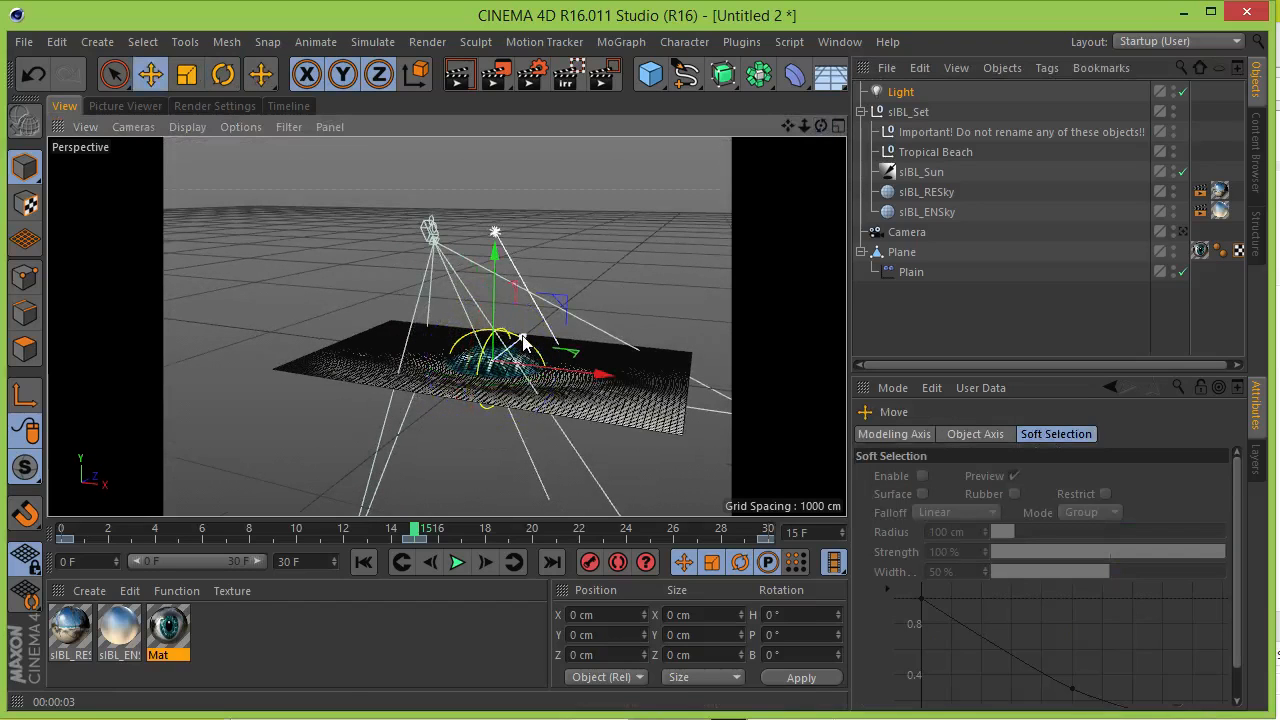
left_click_drag(522, 342, 453, 393)
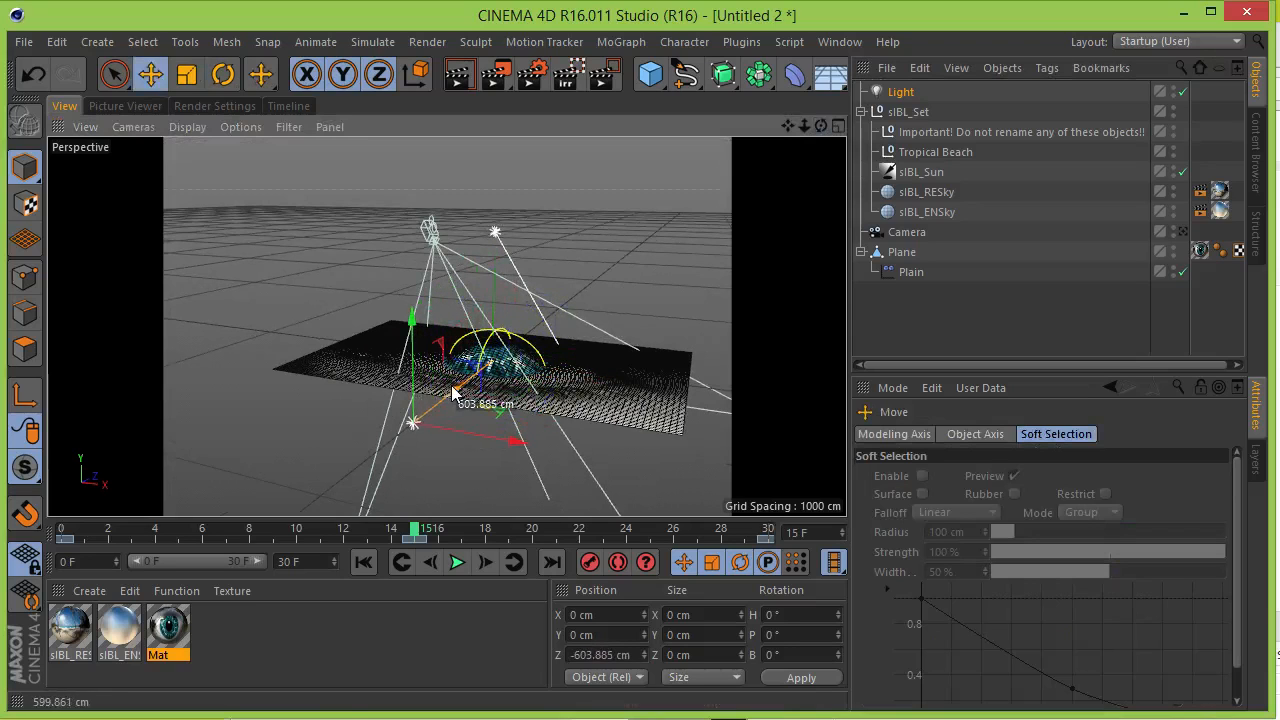
left_click_drag(411, 345, 382, 199)
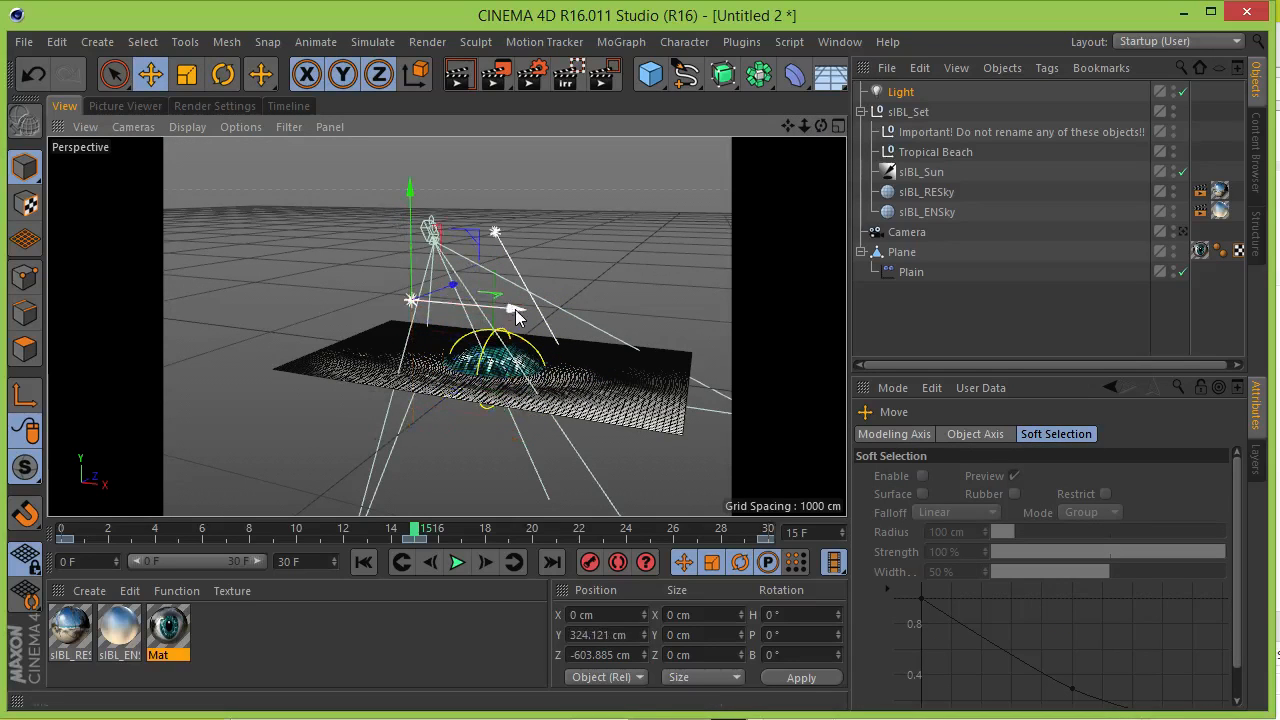
left_click_drag(515, 313, 448, 292)
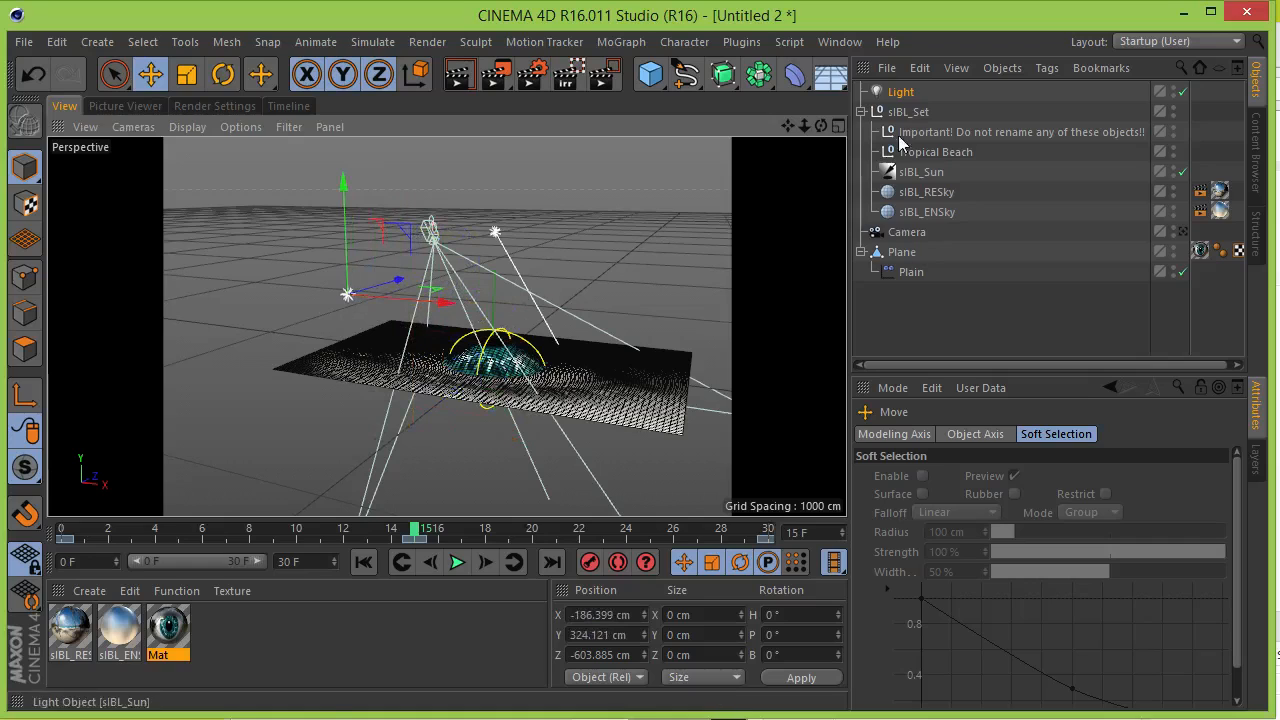
Give the light soft shadow maps and a warm colour of R 255, G 234, B 212.
left_click(897, 92)
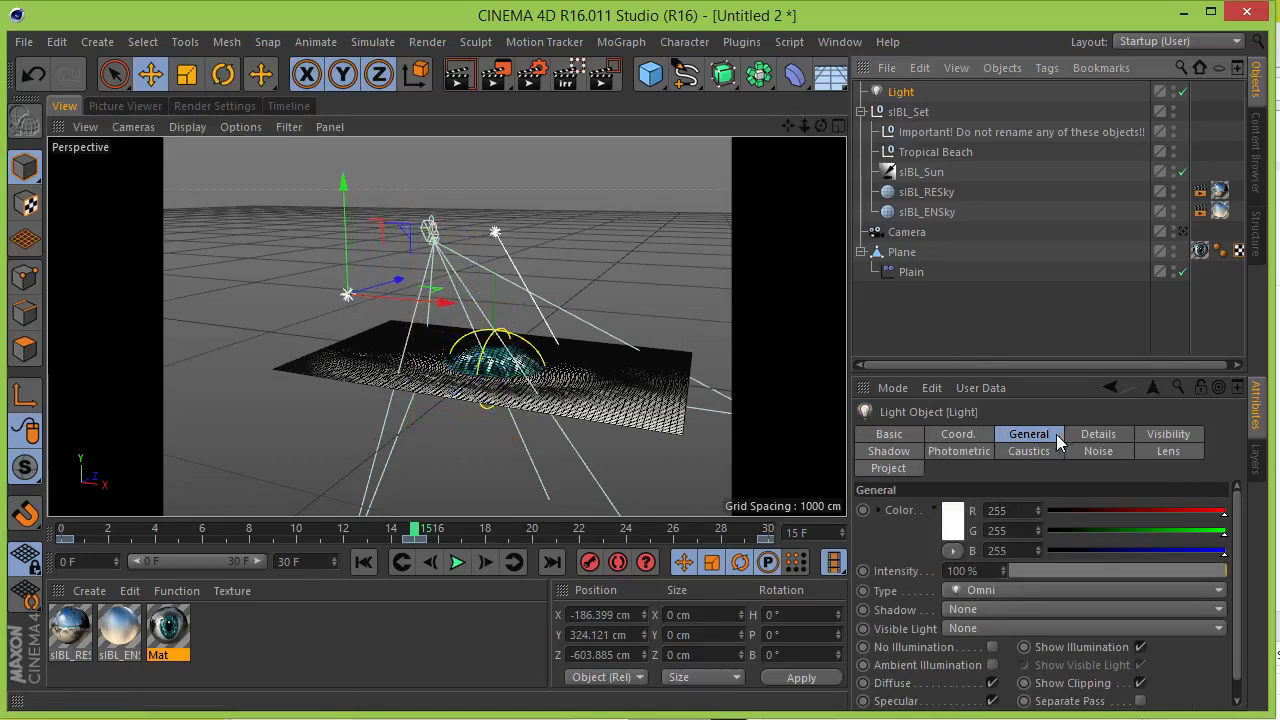
left_click(993, 608)
left_click(1007, 649)
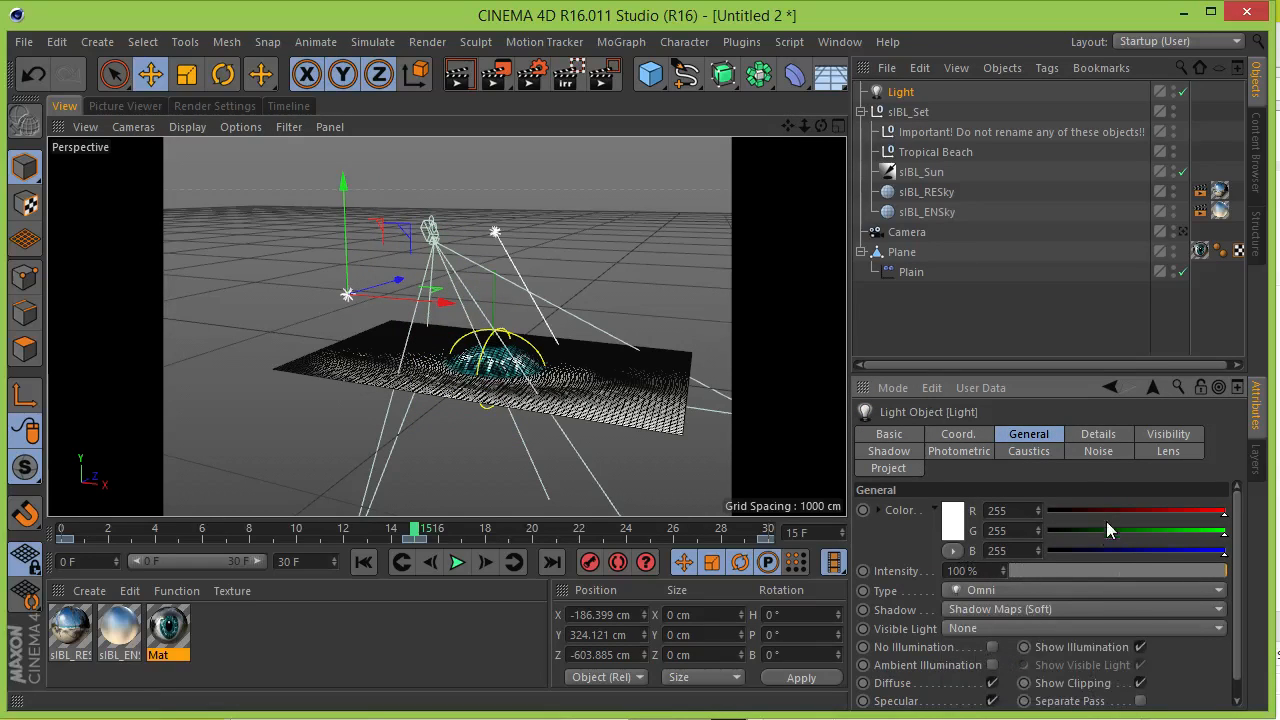
left_click(1210, 532)
left_click(1195, 550)
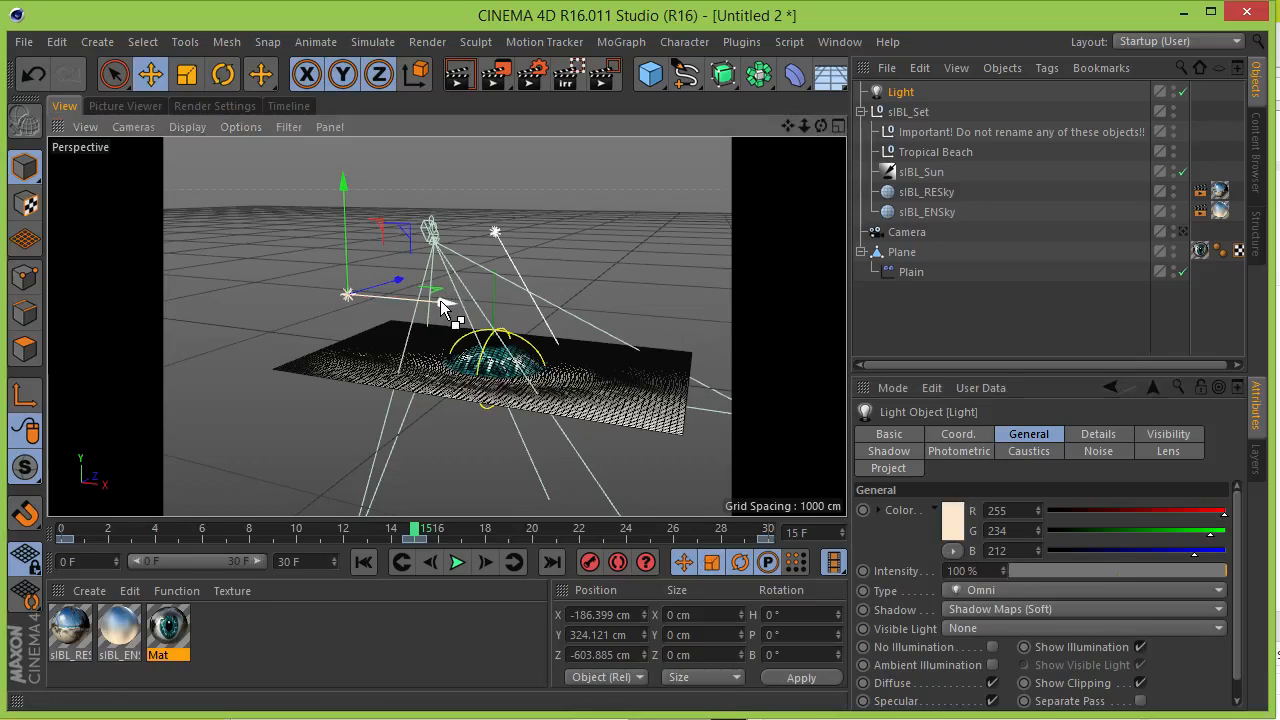
Duplicate the light to about X 474, Y 271 cm and set the copy to 49% intensity with colour R 217, G 234, B 250.
left_click_drag(440, 300, 724, 334, "ctrl")
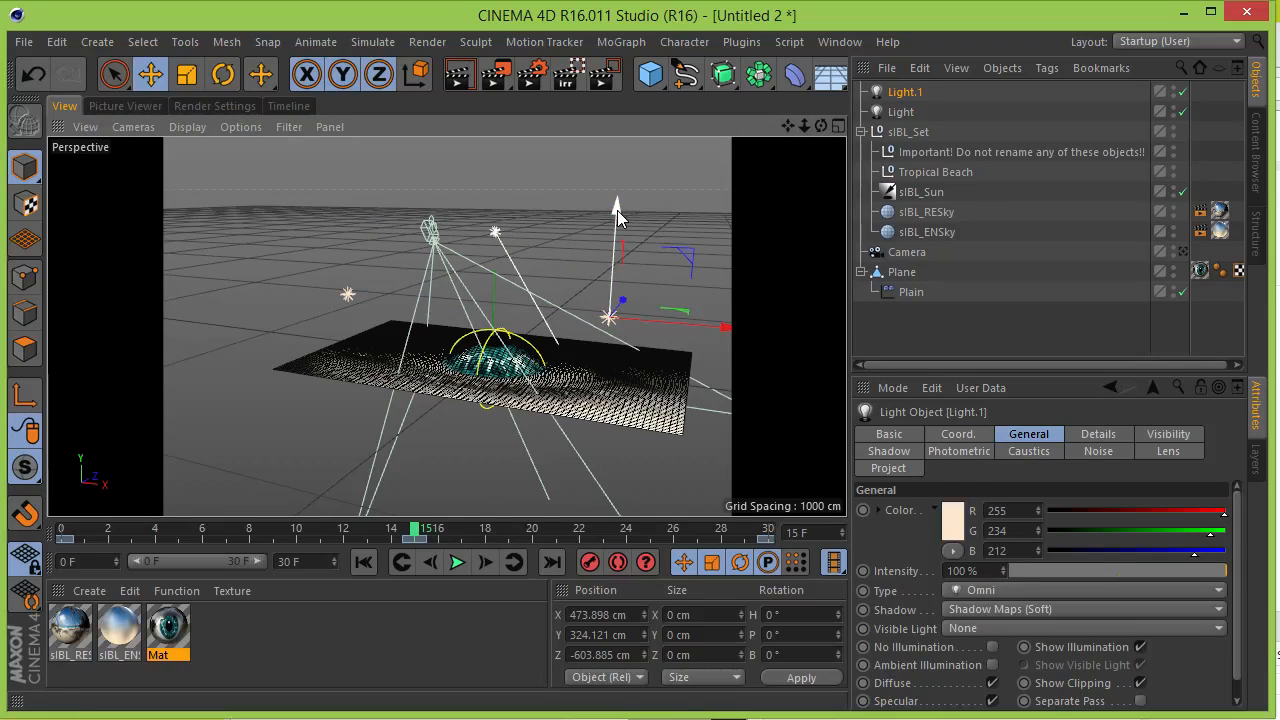
left_click_drag(617, 210, 617, 245)
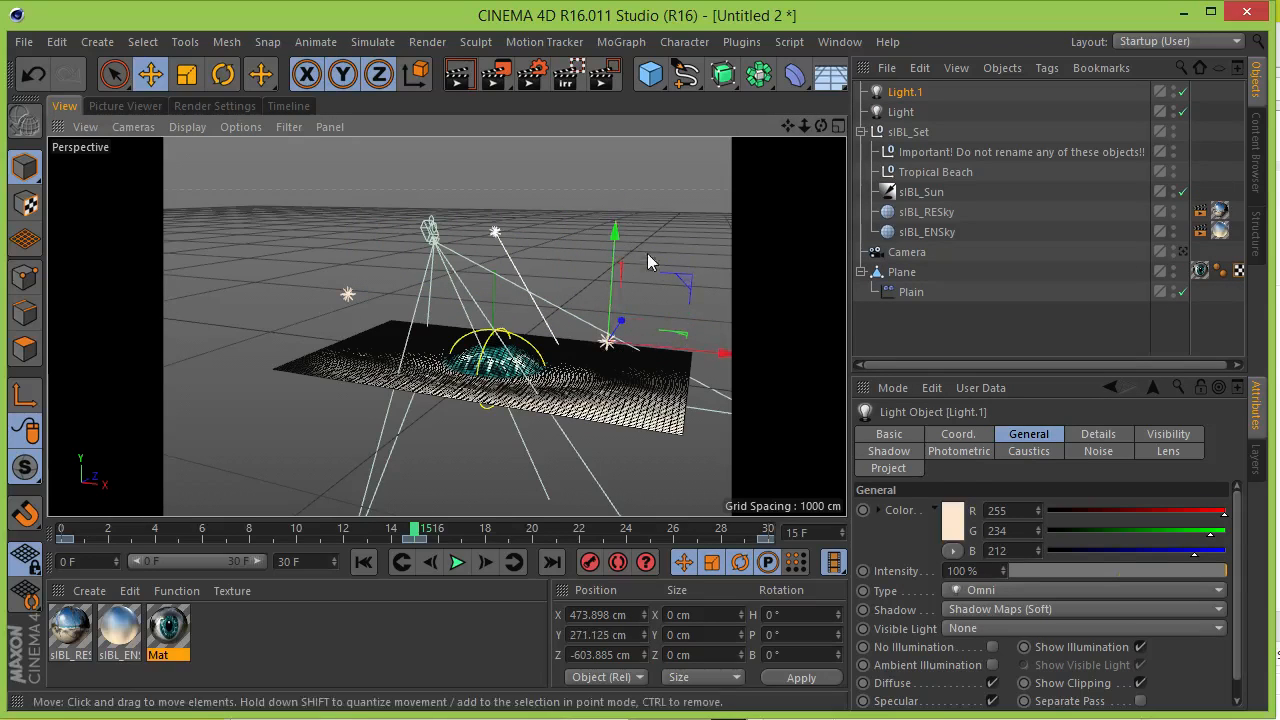
left_click(1117, 570)
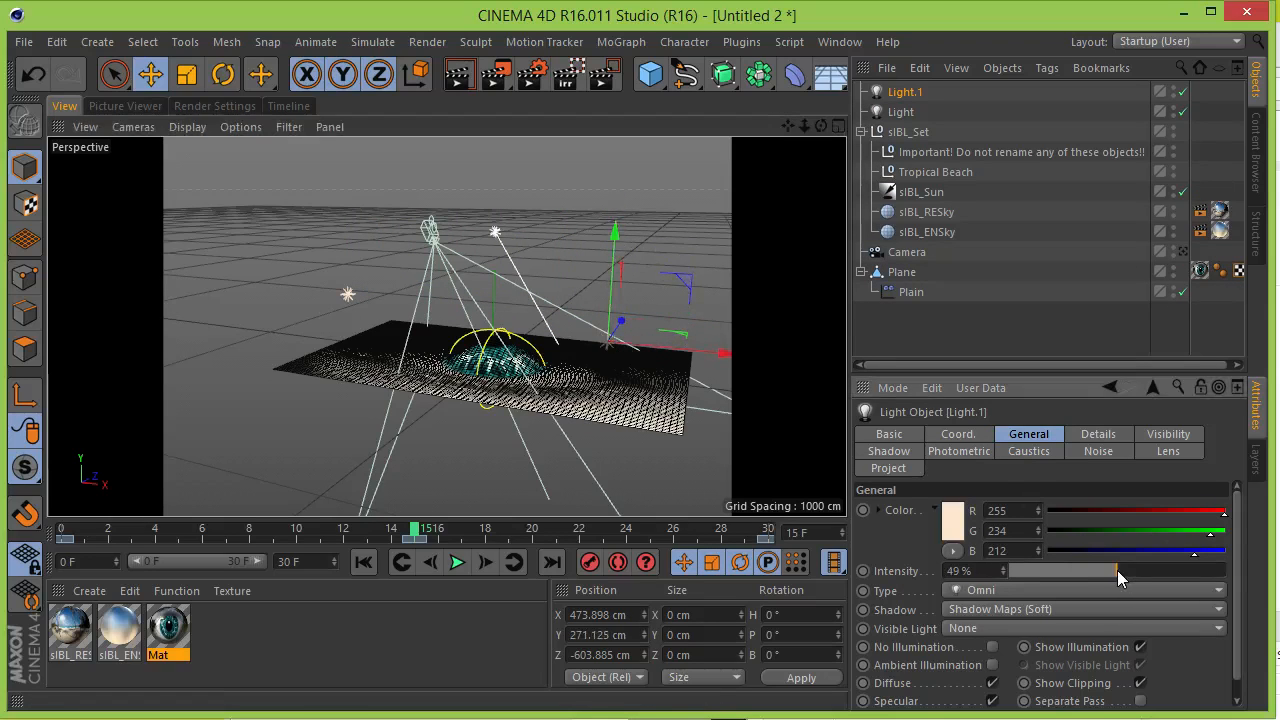
left_click(1198, 511)
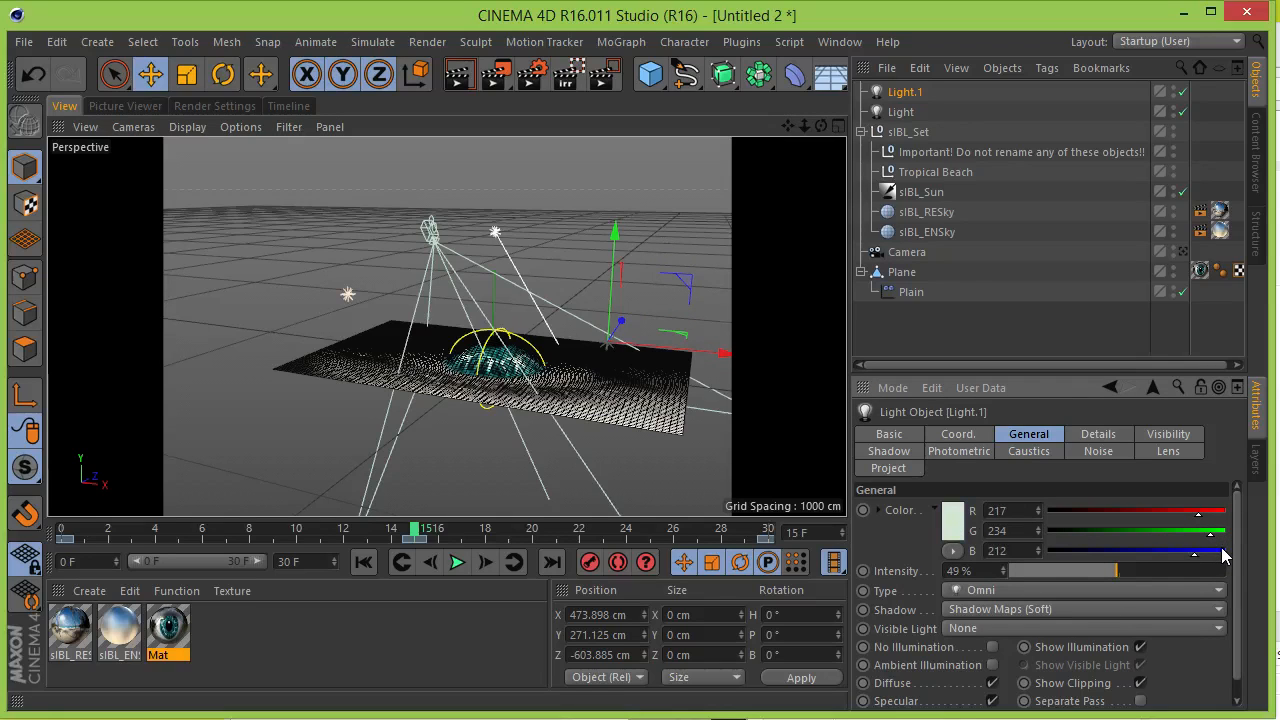
left_click(1221, 551)
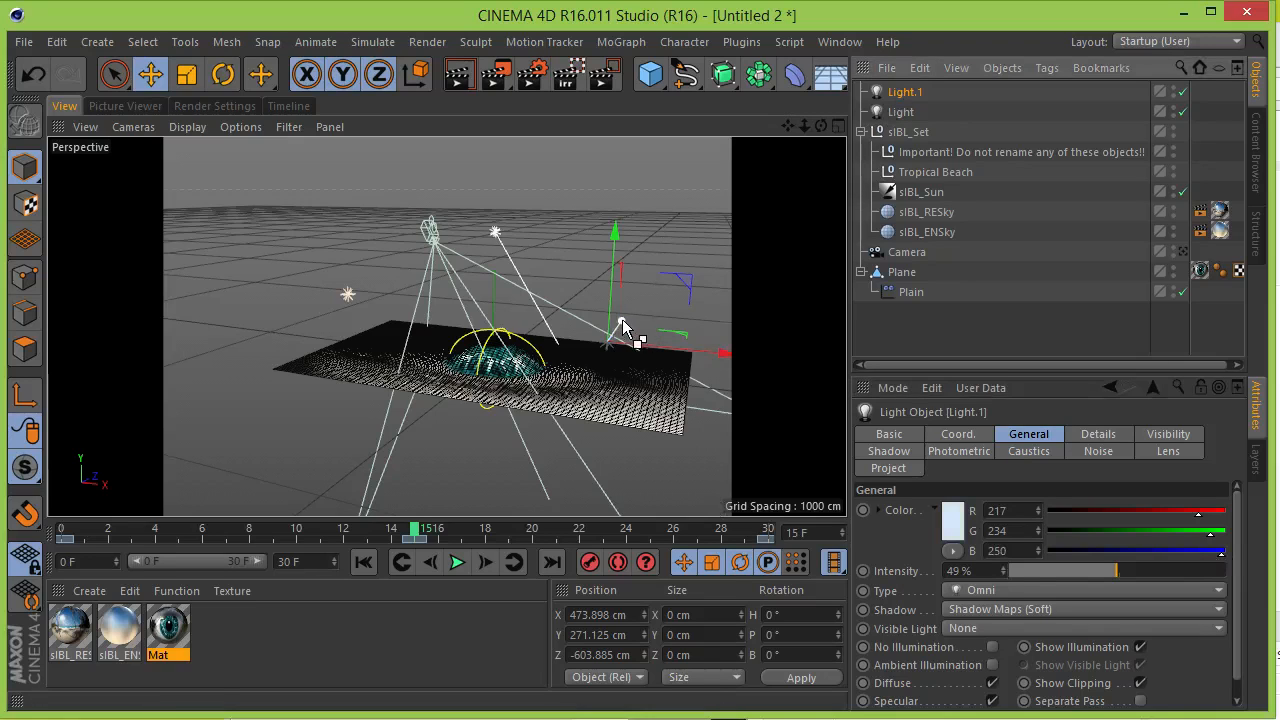
Duplicate the bluish light and move the copy behind the eye, to about X 304, Y 271, Z 246 cm.
mouse_move(624, 322)
left_mouse_down("ctrl")
mouse_move(645, 277)
mouse_move(635, 303)
left_mouse_up("ctrl")
left_click_drag(821, 126, 740, 365)
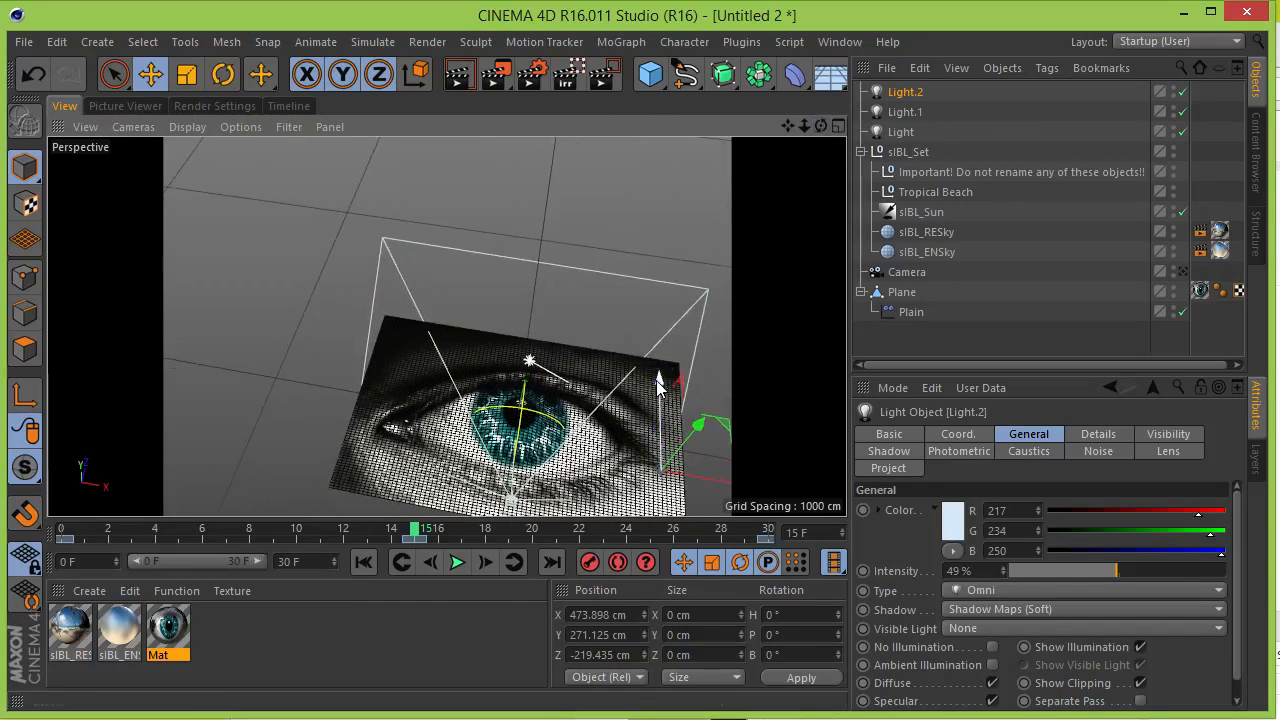
left_click_drag(658, 380, 642, 268)
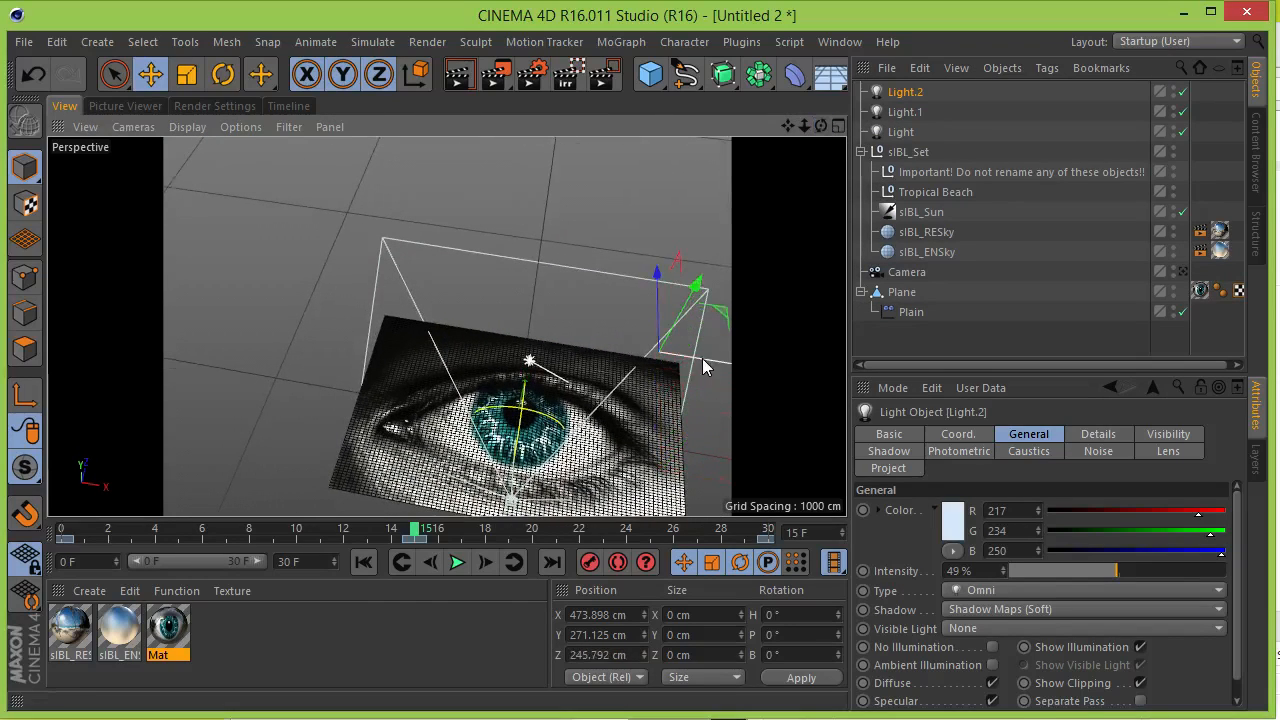
left_click_drag(702, 358, 652, 352)
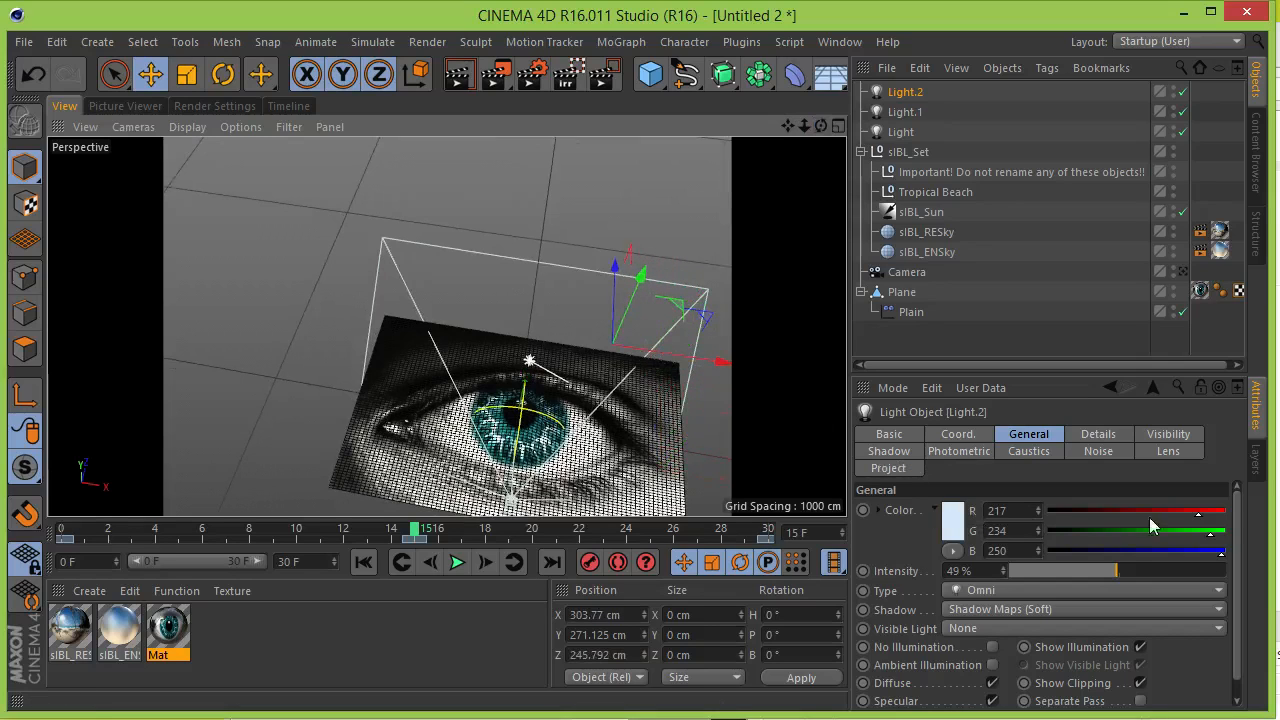
Set the third light's colour to R 244, G 241, B 241 and its intensity to 93%.
left_click(1219, 516)
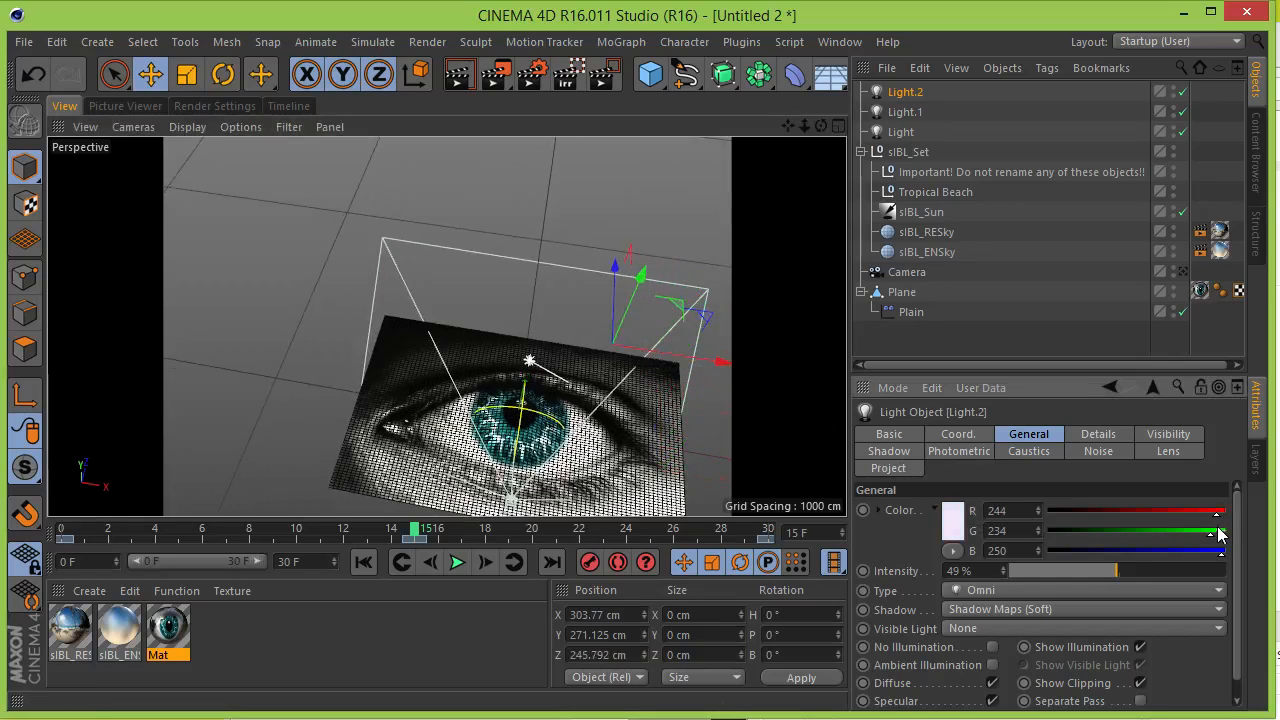
left_click(1214, 531)
left_click(1214, 551)
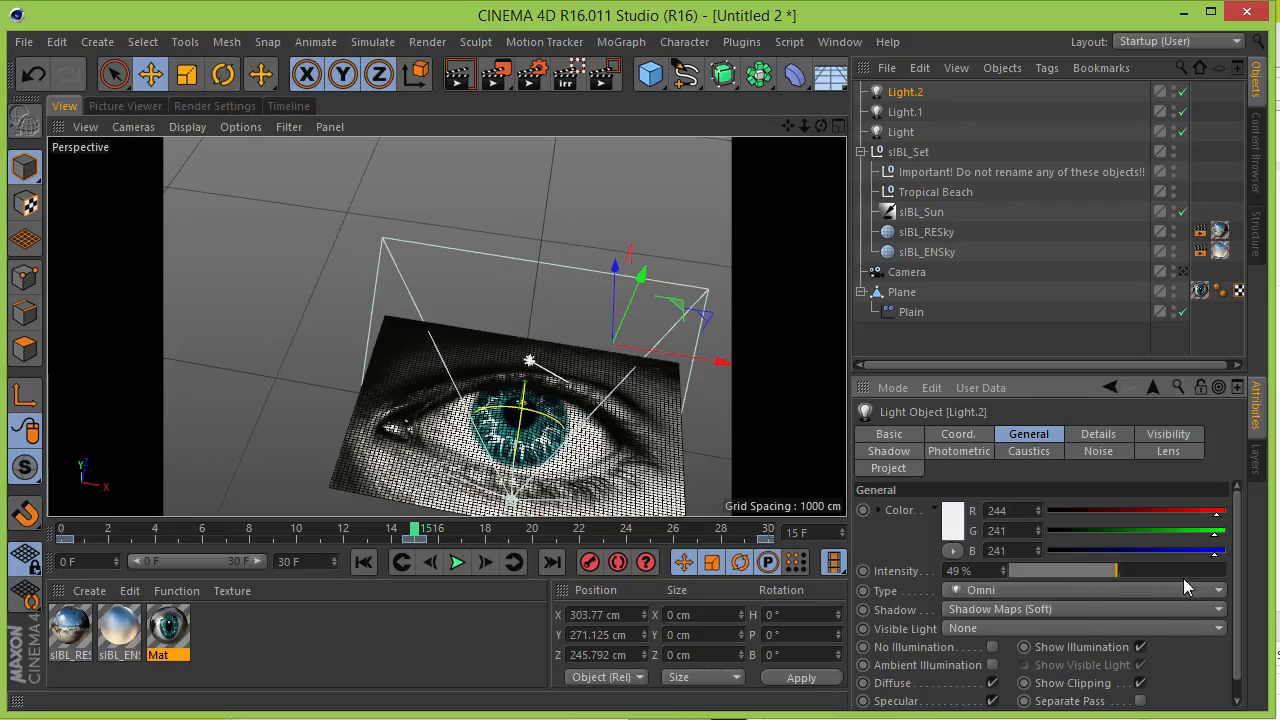
left_click(1213, 570)
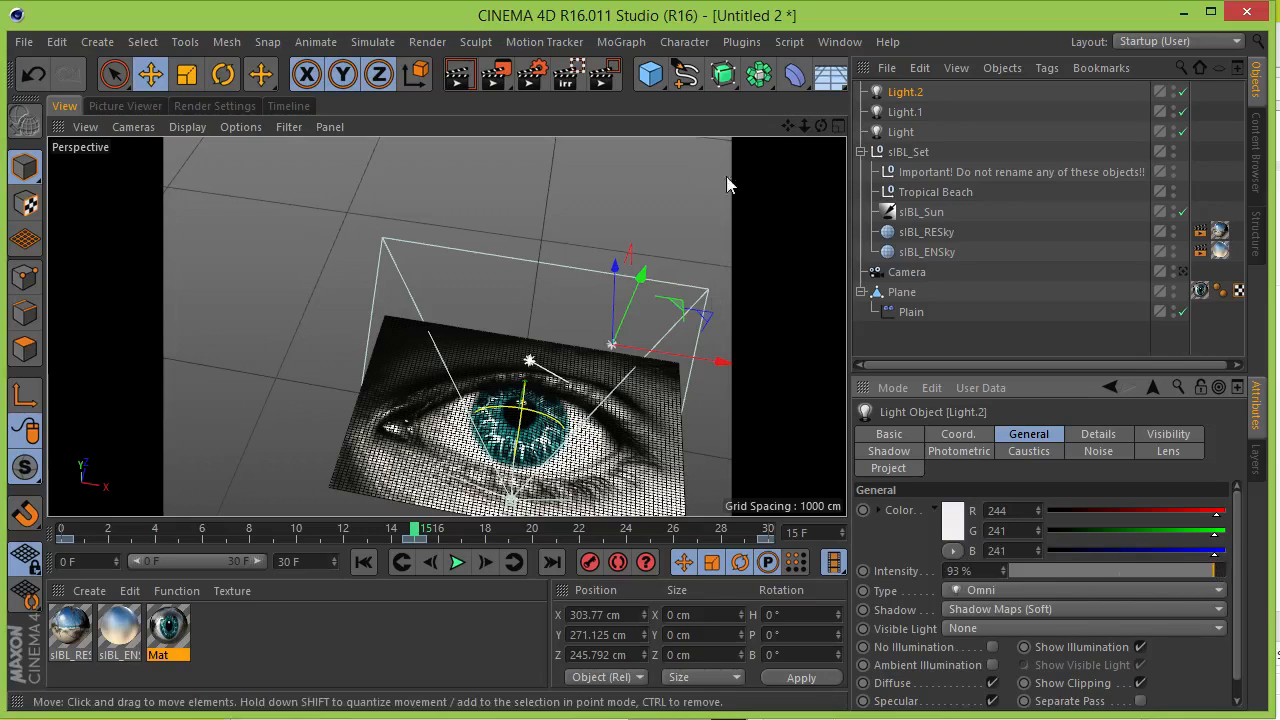
Look through the scene camera again and render a viewport preview with the three added lights.
mouse_move(822, 126)
left_mouse_down()
mouse_move(812, 92)
mouse_move(825, 165)
mouse_move(847, 180)
mouse_move(824, 124)
left_mouse_up()
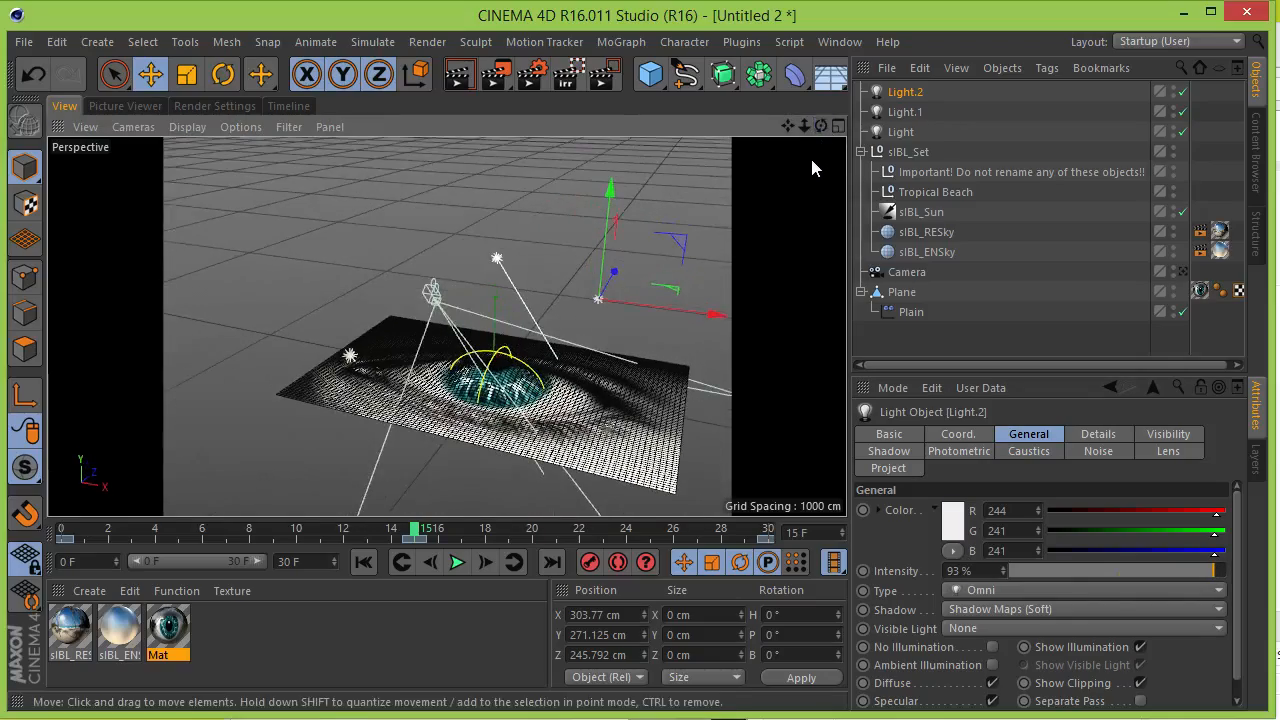
left_click(1183, 271)
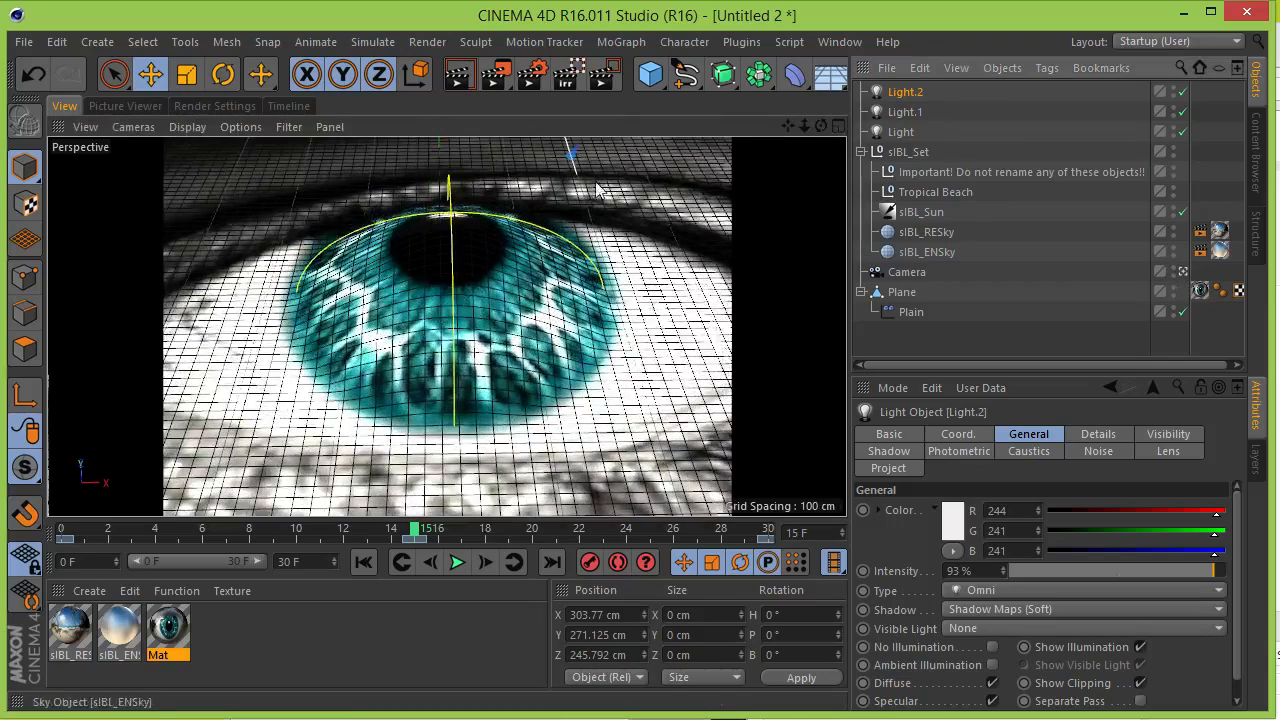
left_click(459, 77)
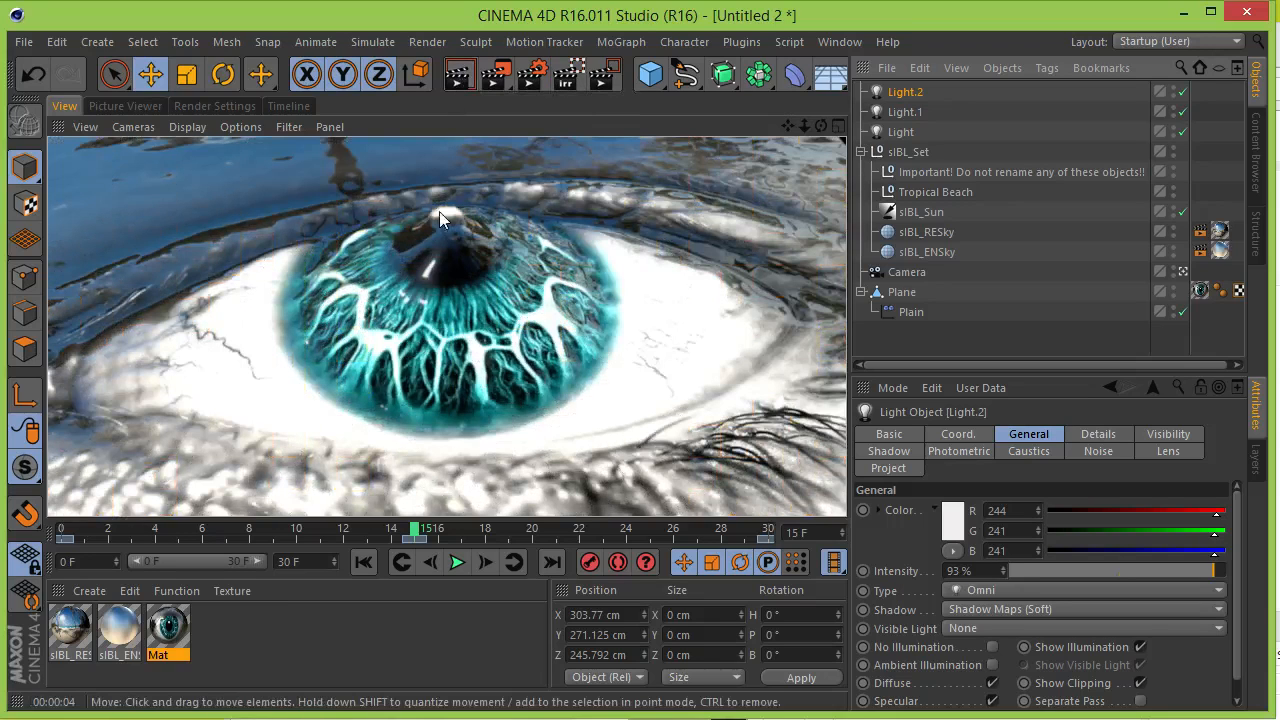
Lower the sIBL_Sun light's intensity to 79% and render a preview of the eye in the viewport.
left_click(900, 132)
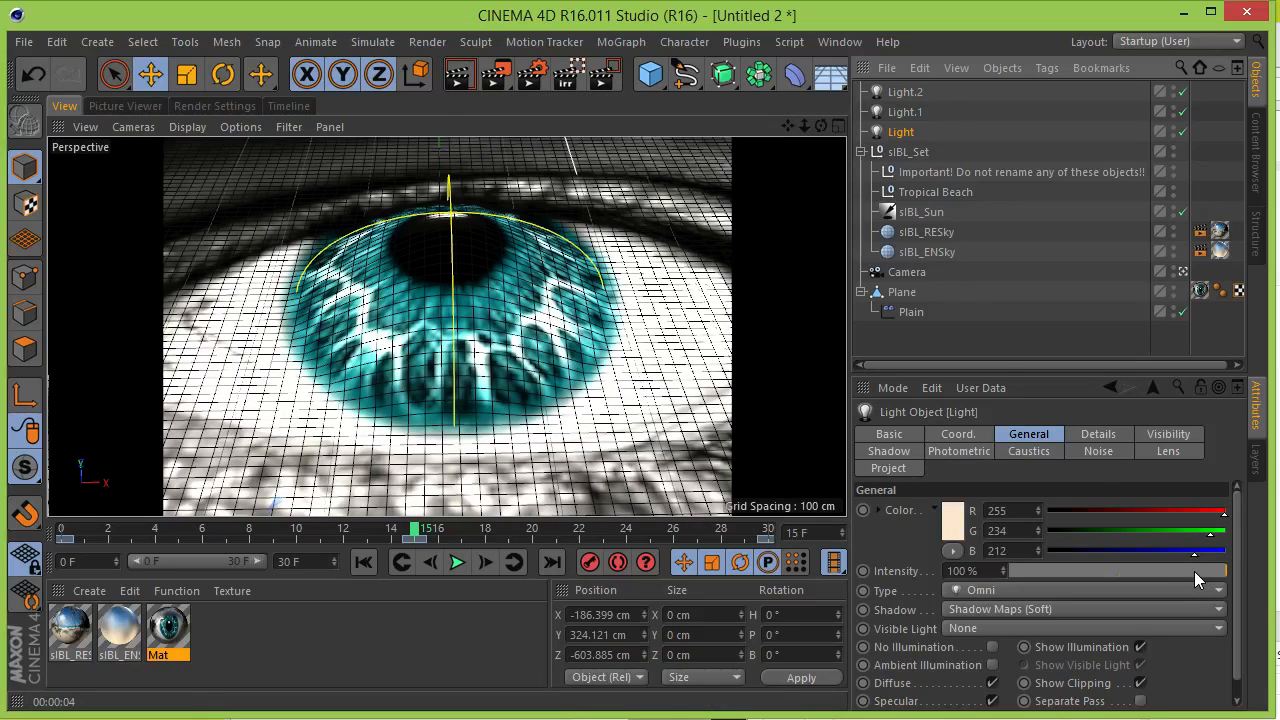
left_click(922, 213)
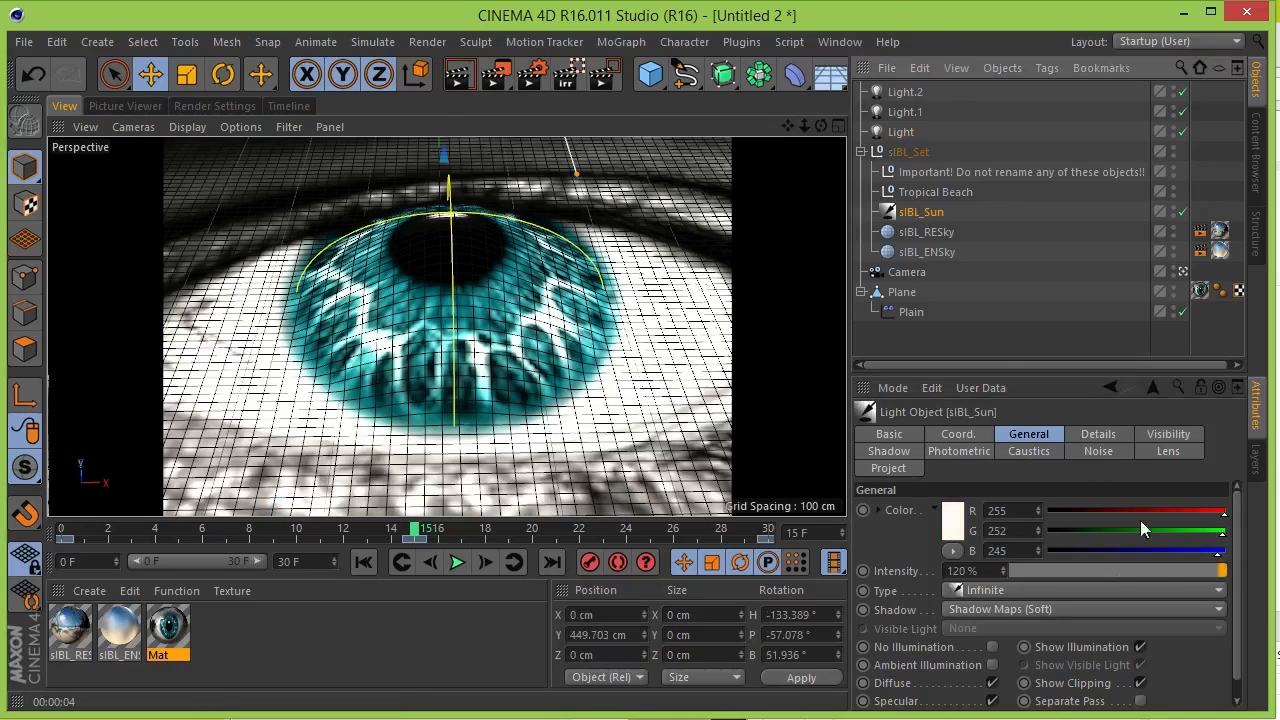
left_click(1184, 571)
left_click(462, 78)
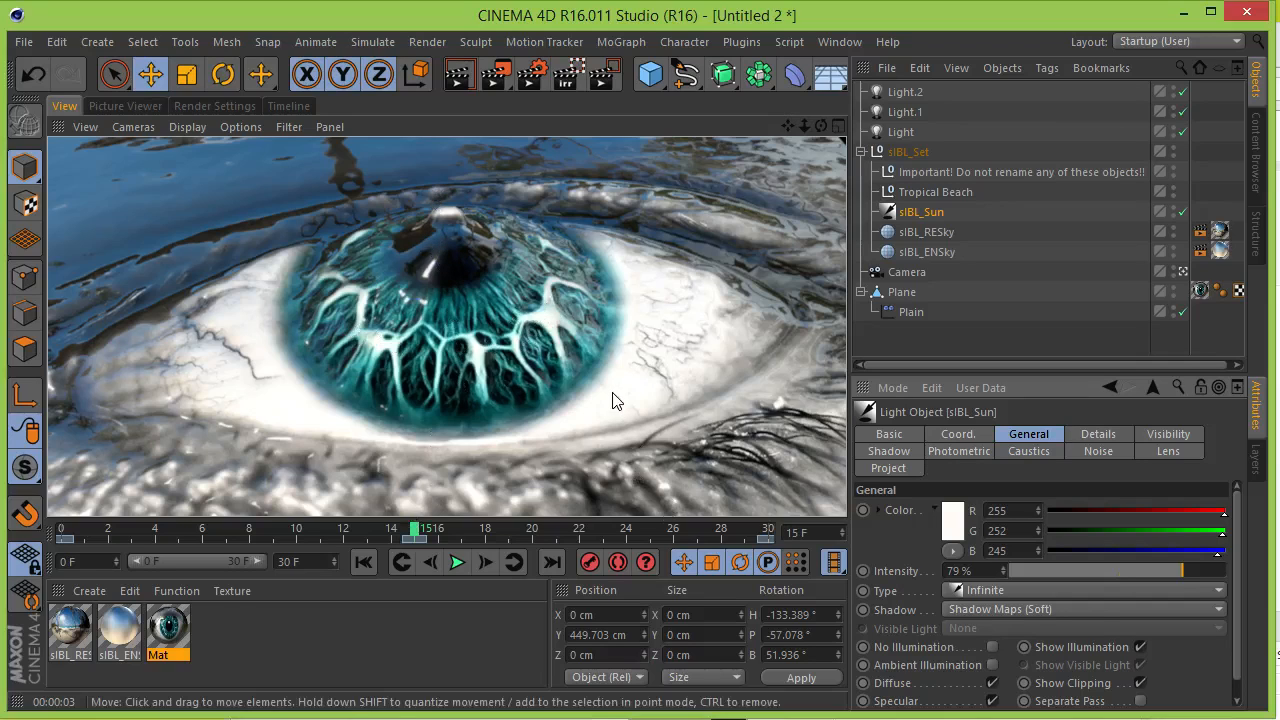
Check the save and output render settings, and render all frames from 0 to 30 to the Picture Viewer.
left_click(209, 106)
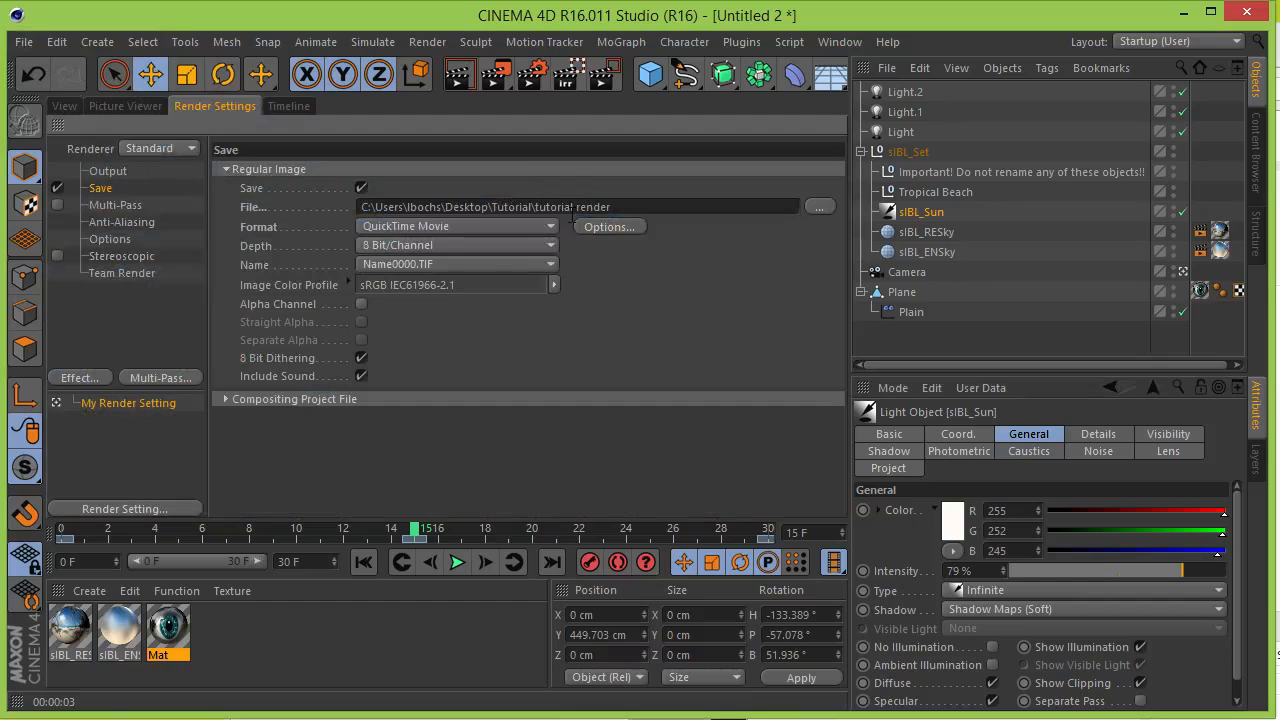
left_click(104, 174)
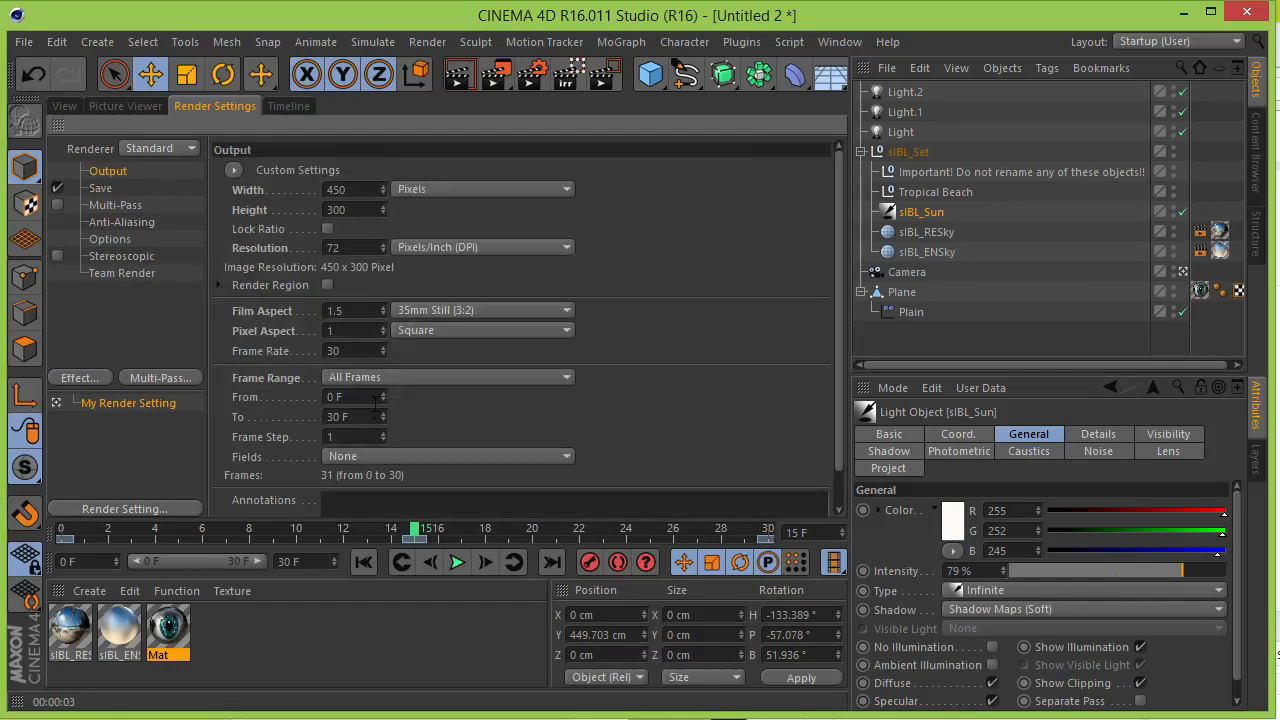
left_click(492, 77)
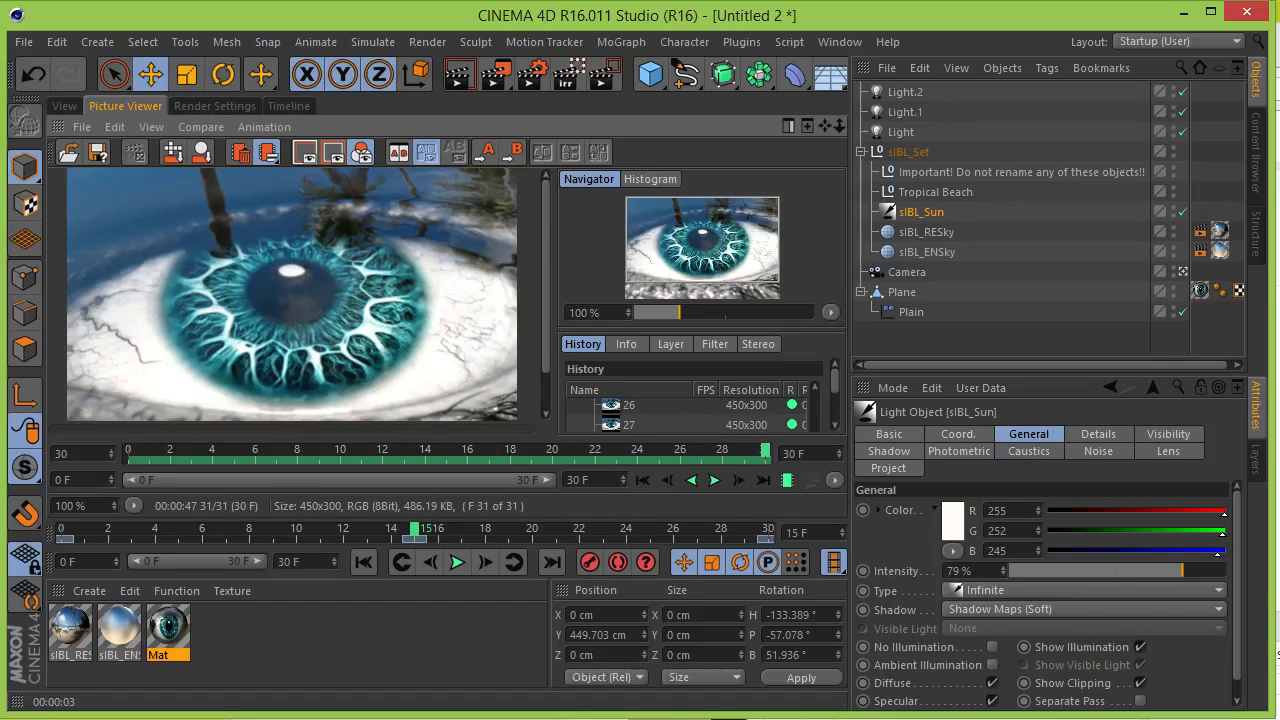
Switch to Adobe Photoshop CC 2014 and dismiss its welcome screen.
key("alt+Tab")
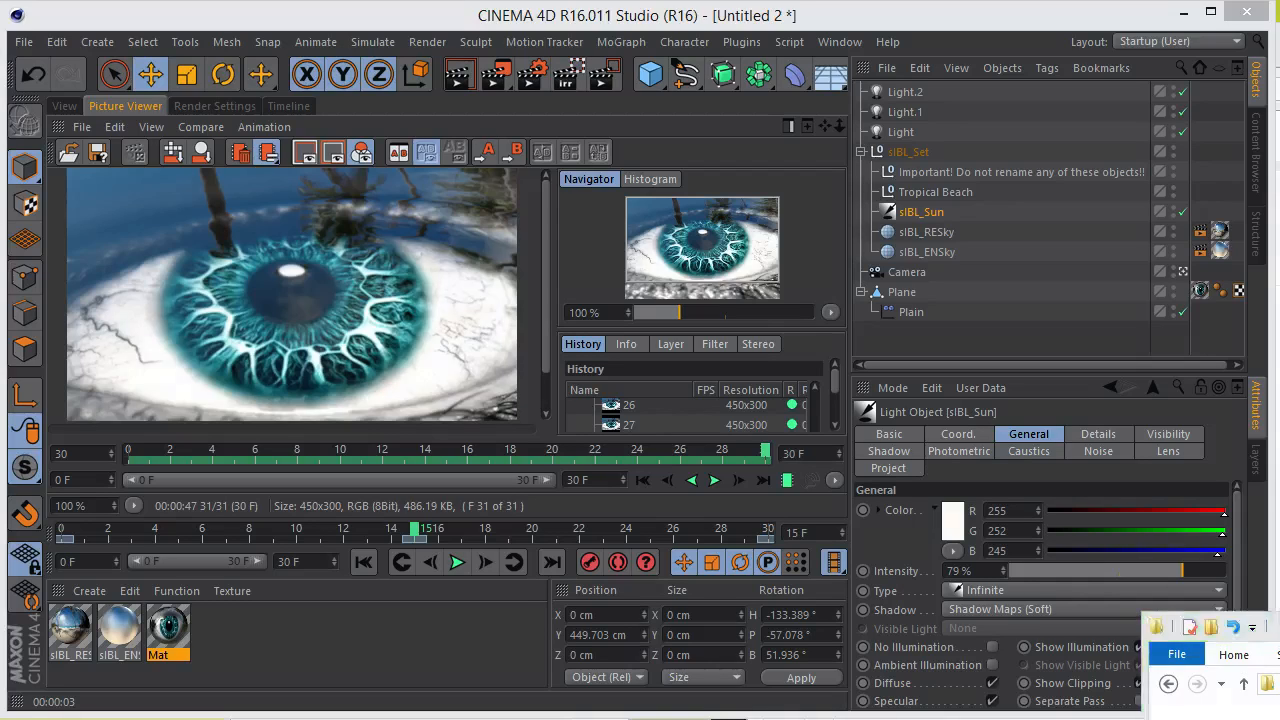
key("super")
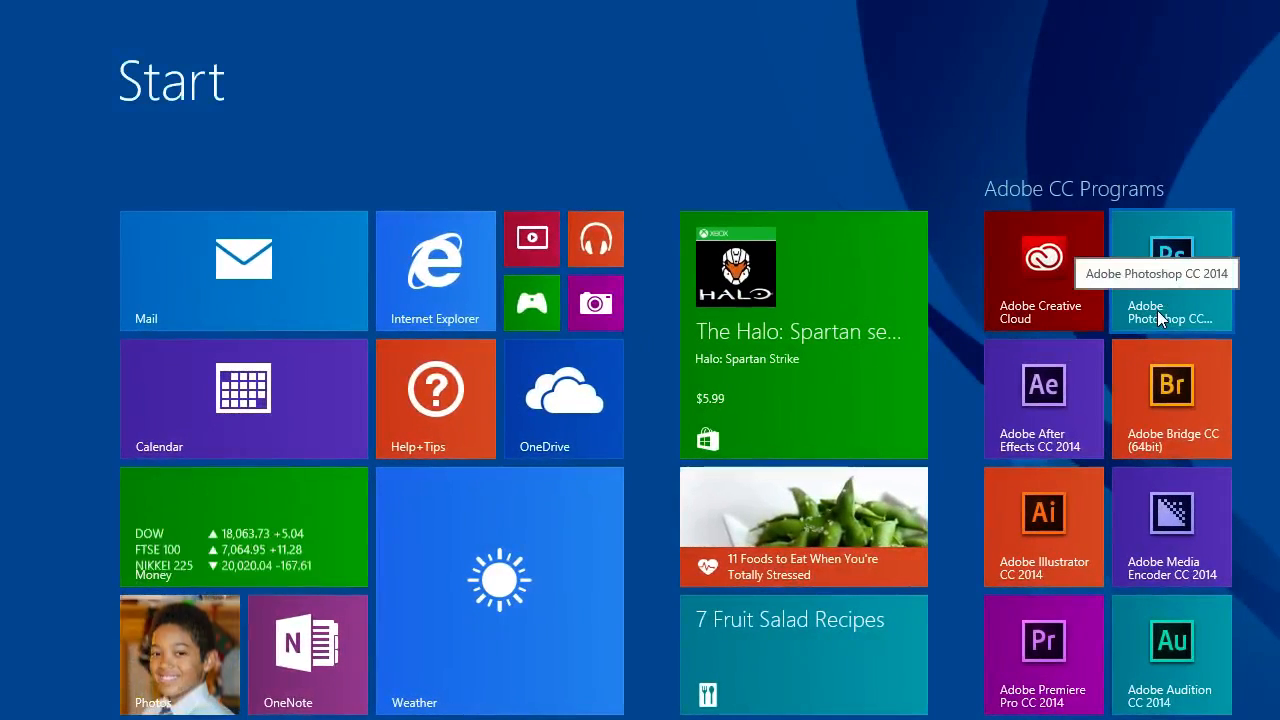
left_click(1157, 310)
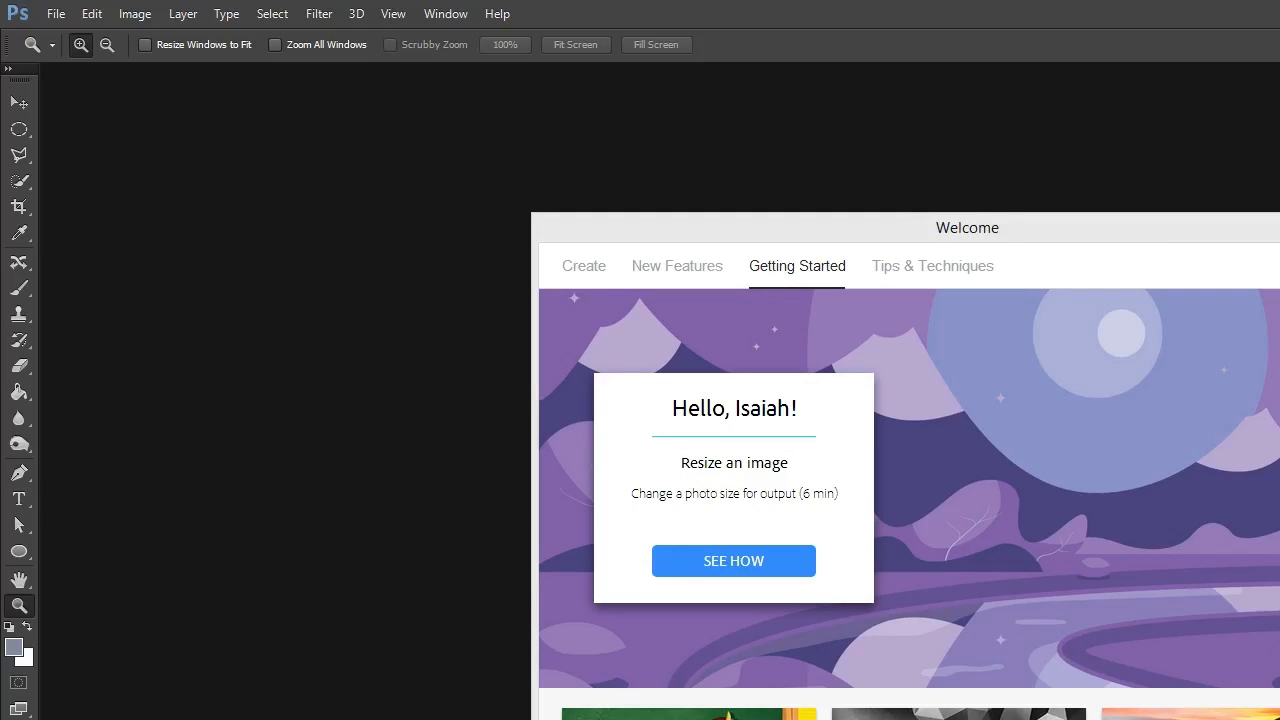
key("Escape")
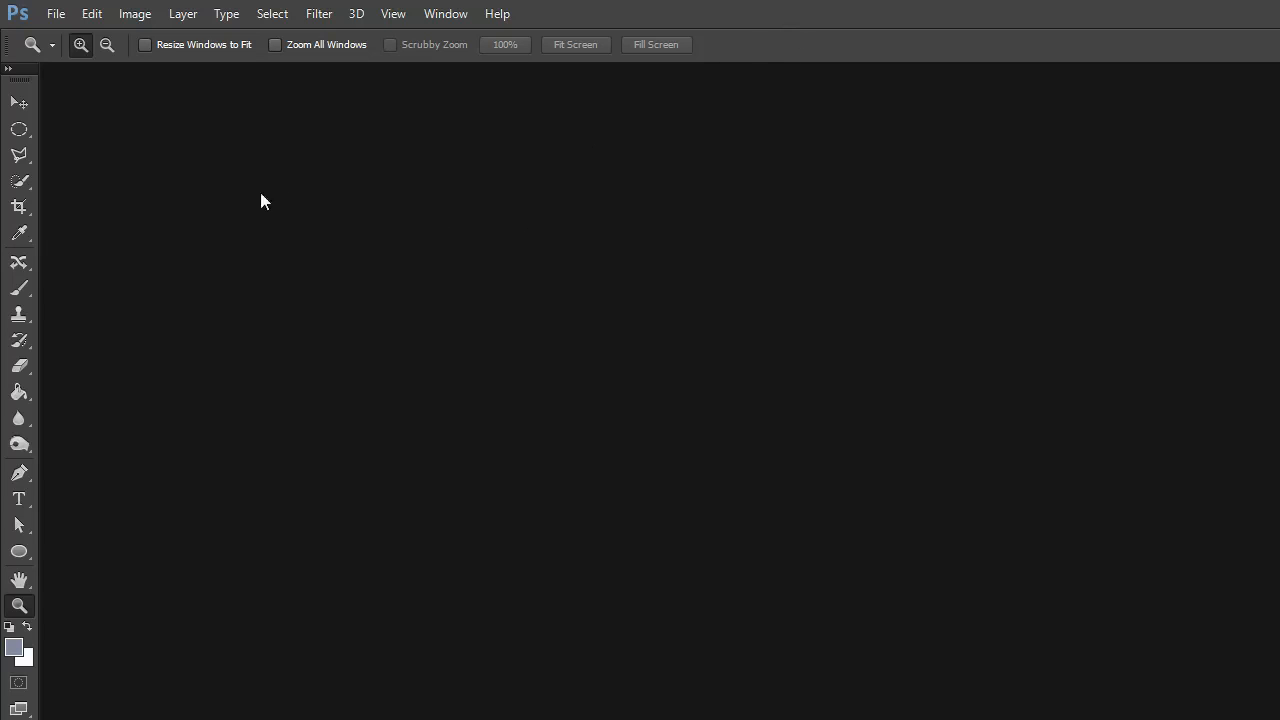
Import the tutorial render movie as video frames to layers, from beginning to end, with a frame animation.
left_click(56, 15)
mouse_move(286, 436)
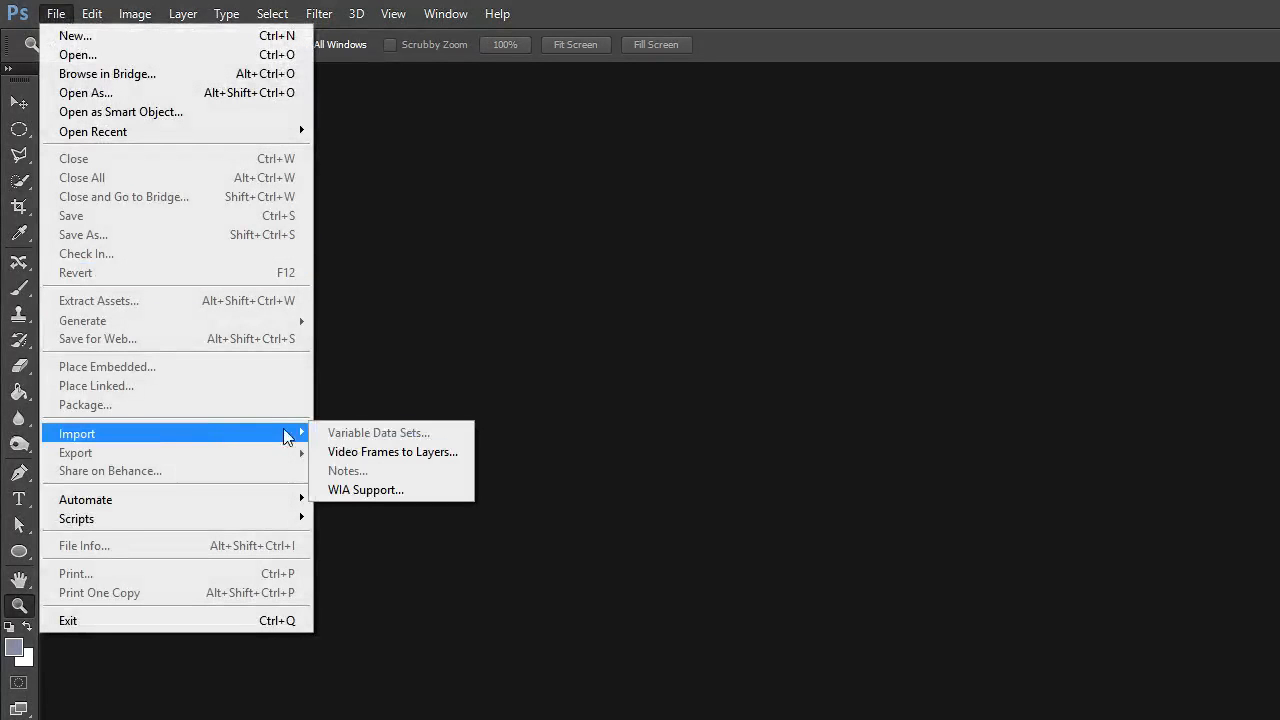
left_click(405, 455)
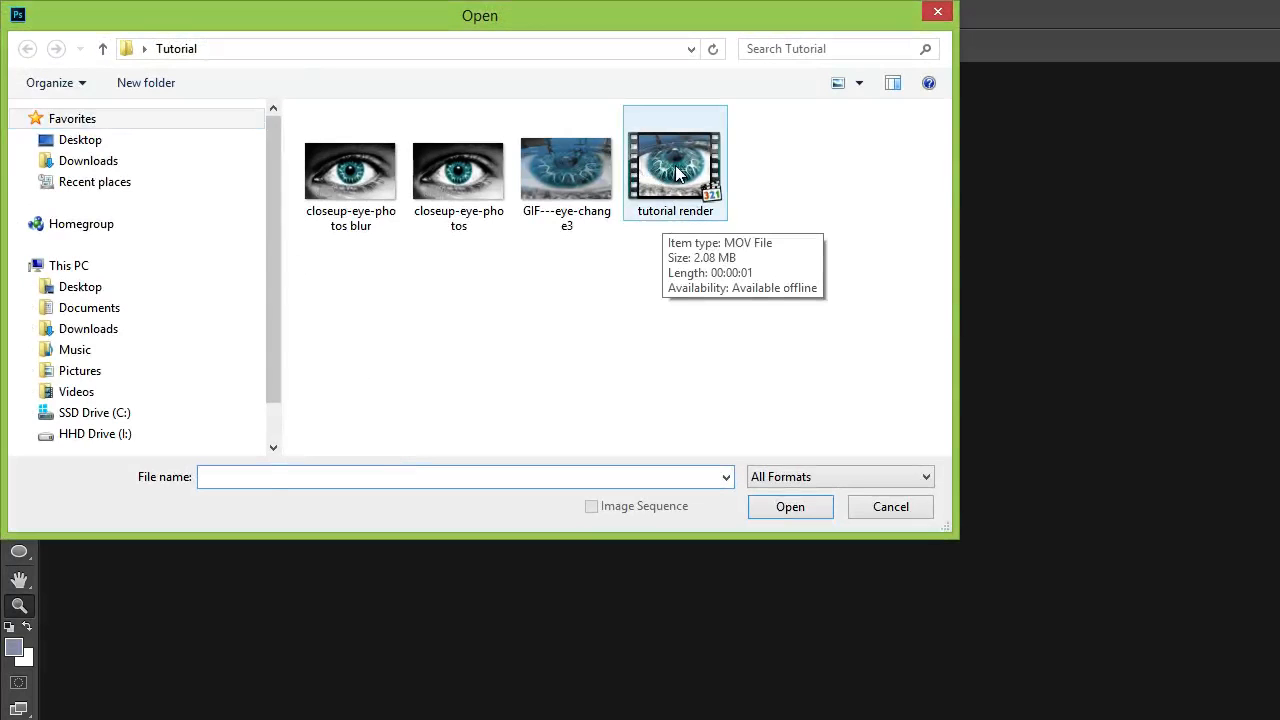
double_click(676, 172)
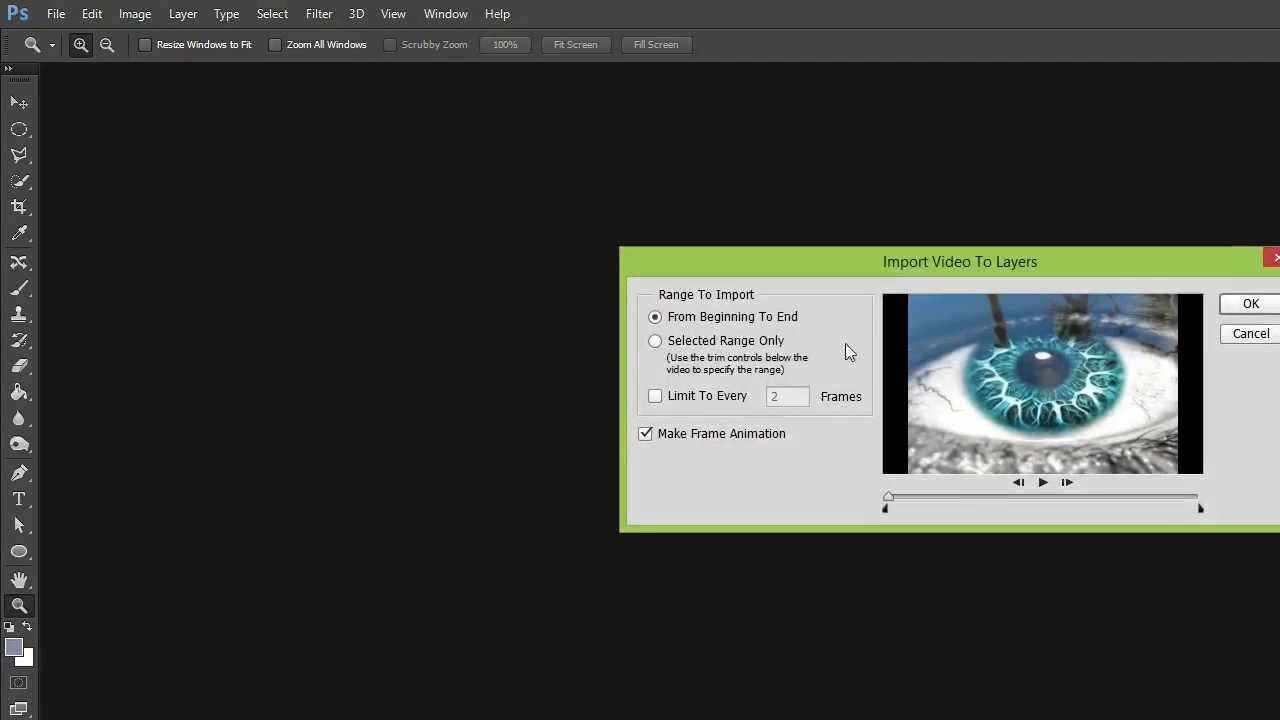
left_click(1248, 305)
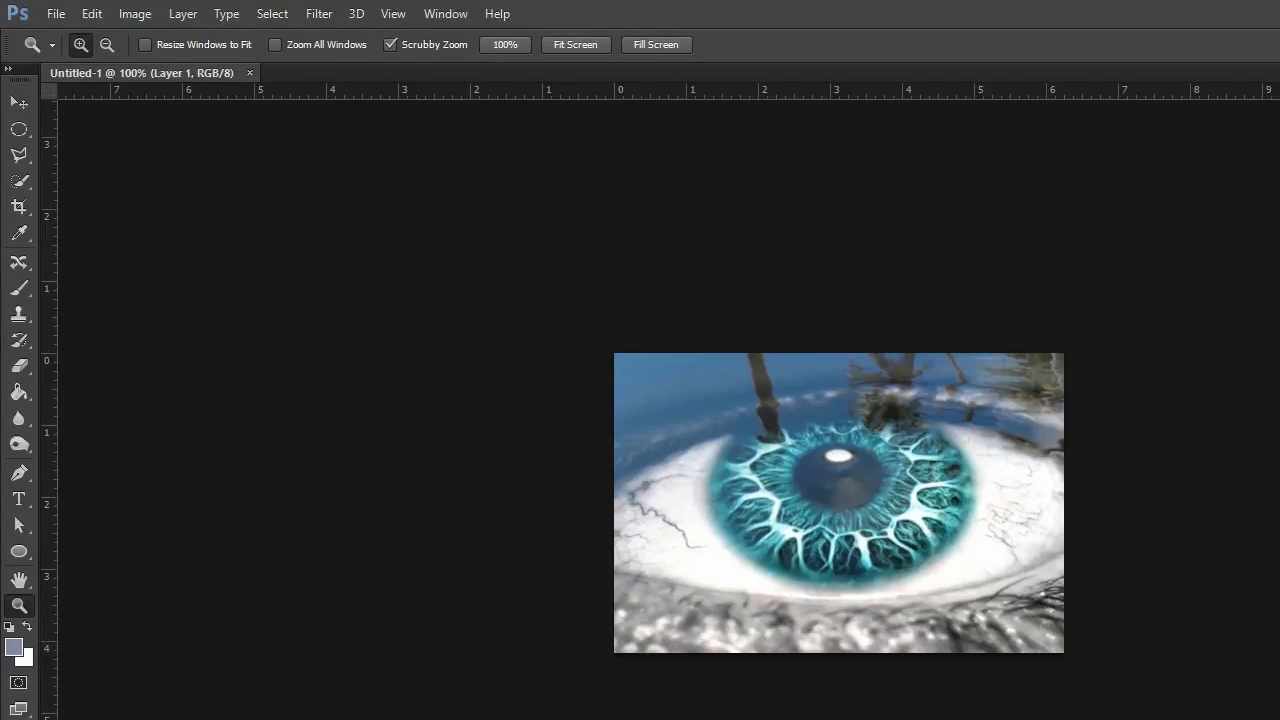
Export the animation for the web as a GIF 400 px wide, saved as Untitled-1 in the Tutorial folder.
left_click(56, 13)
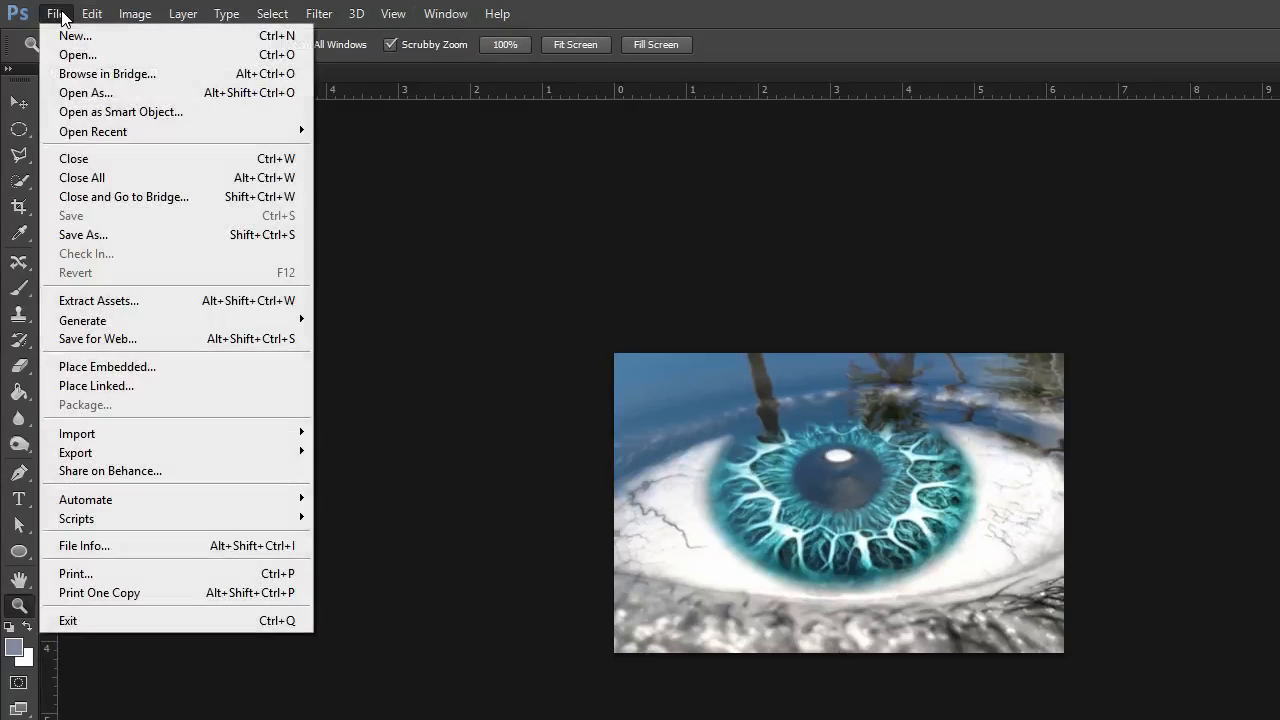
left_click(141, 347)
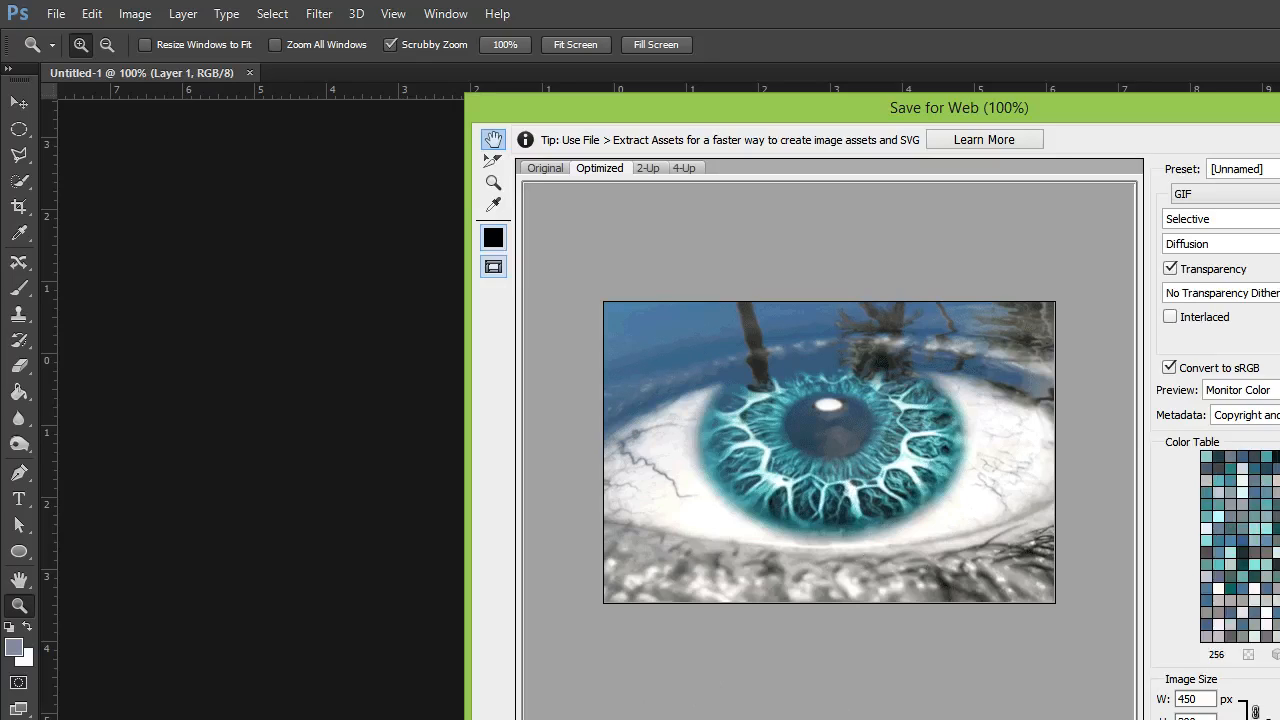
double_click(1190, 699)
type("400")
key("Tab")
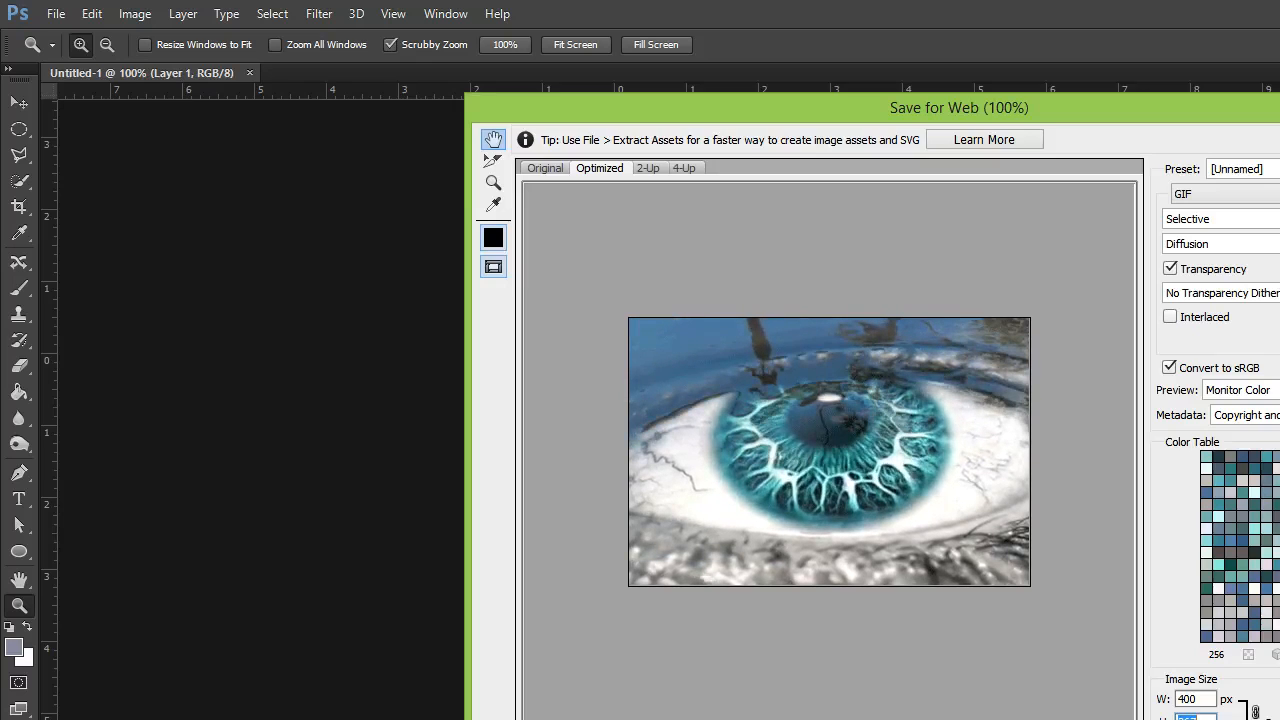
key("Return")
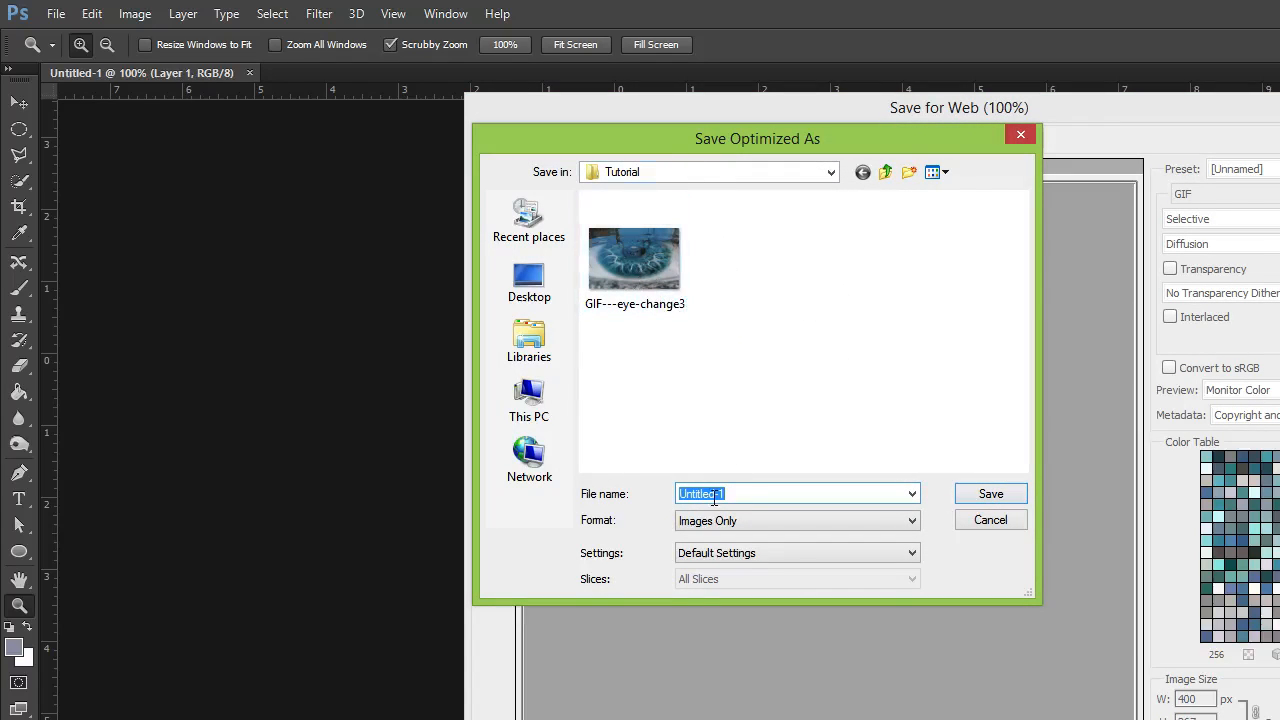
left_click(987, 498)
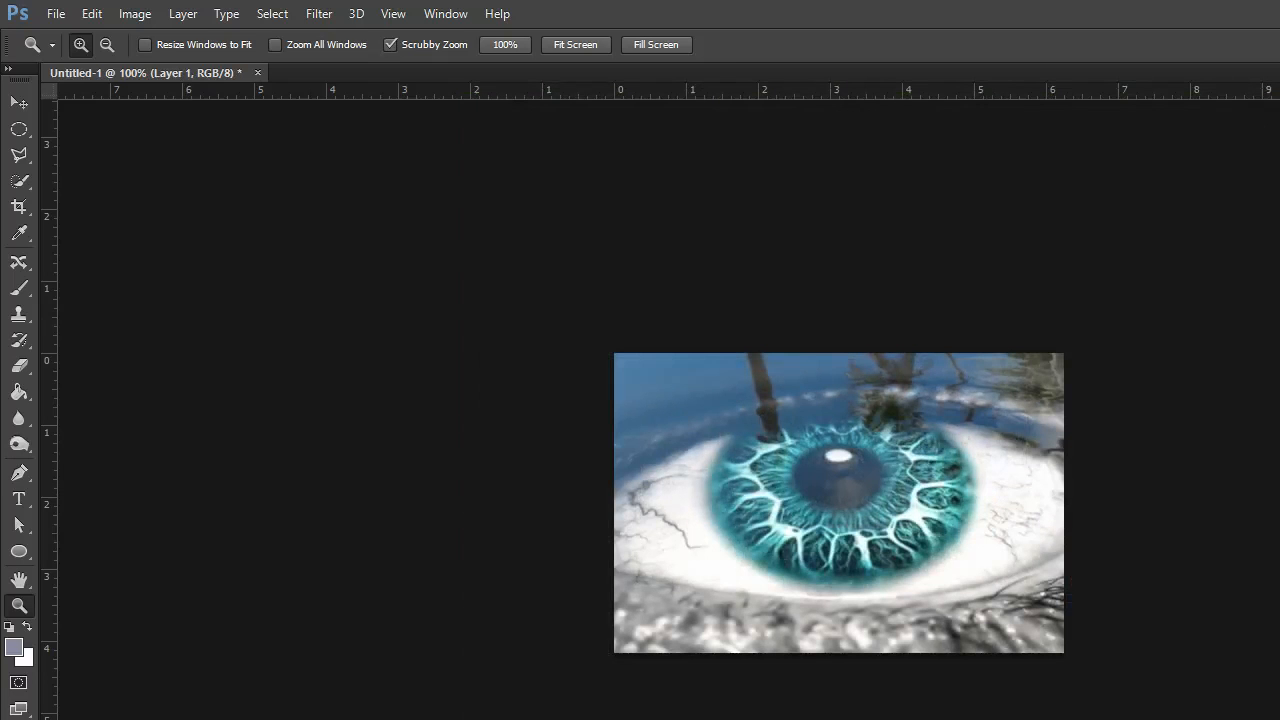
Quit Photoshop without saving the document and open the exported Untitled-1 GIF from the Tutorial folder.
key("ctrl+q")
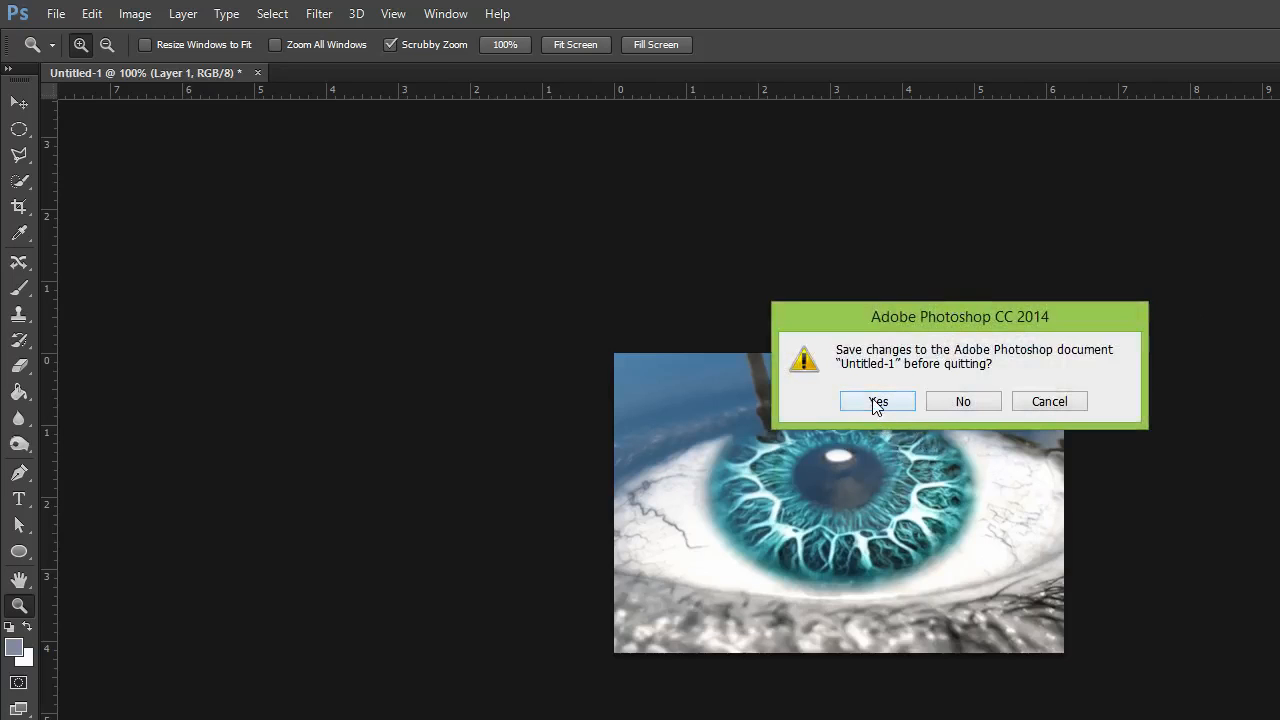
left_click(962, 404)
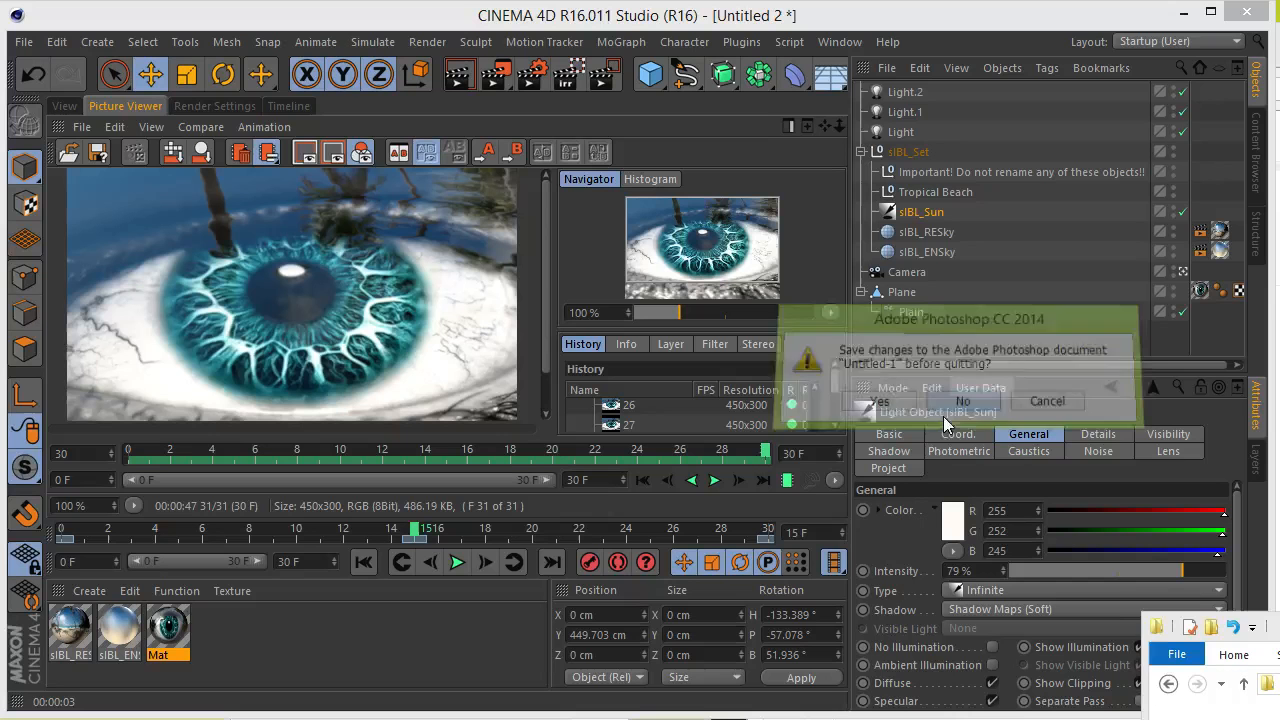
left_click_drag(1279, 632, 1011, 249)
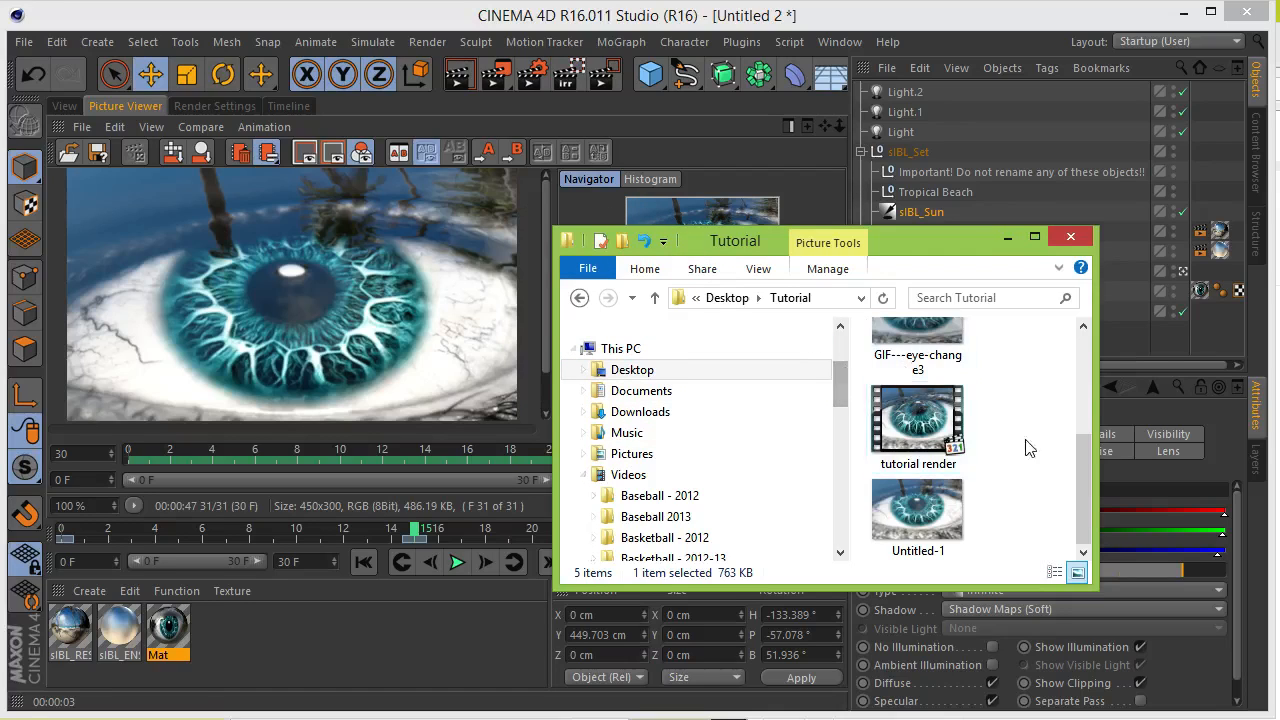
double_click(915, 500)
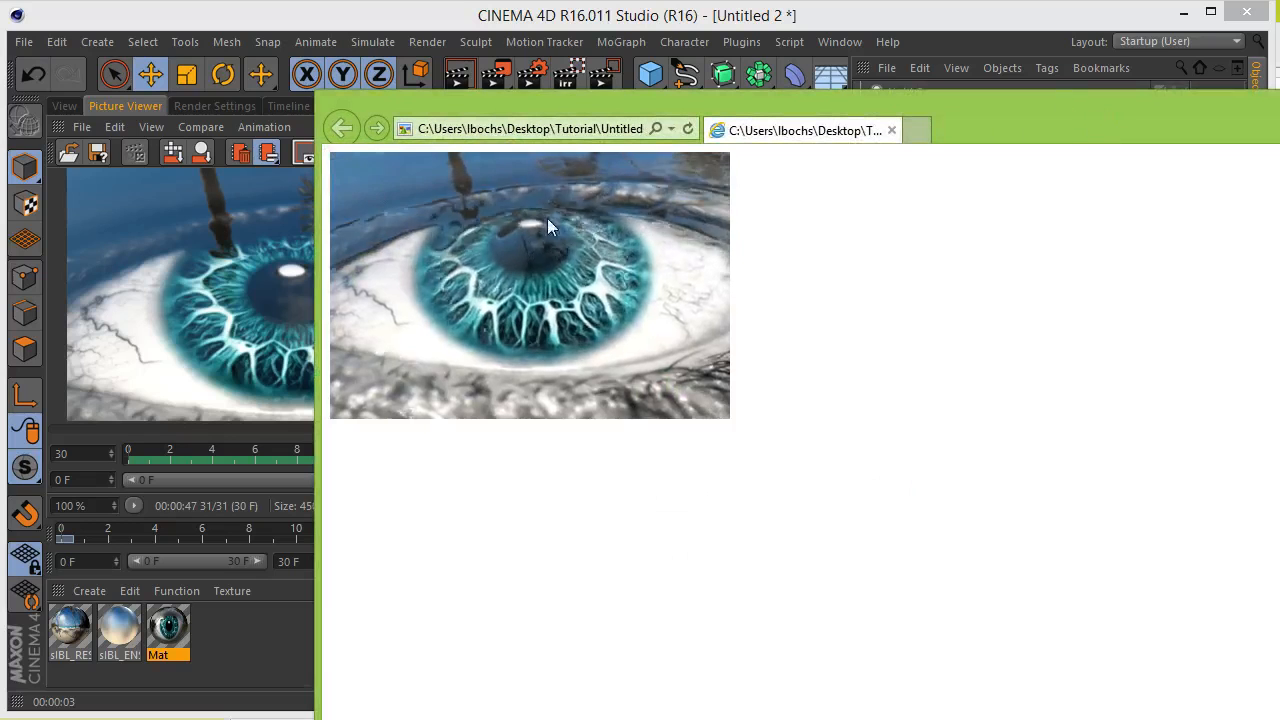